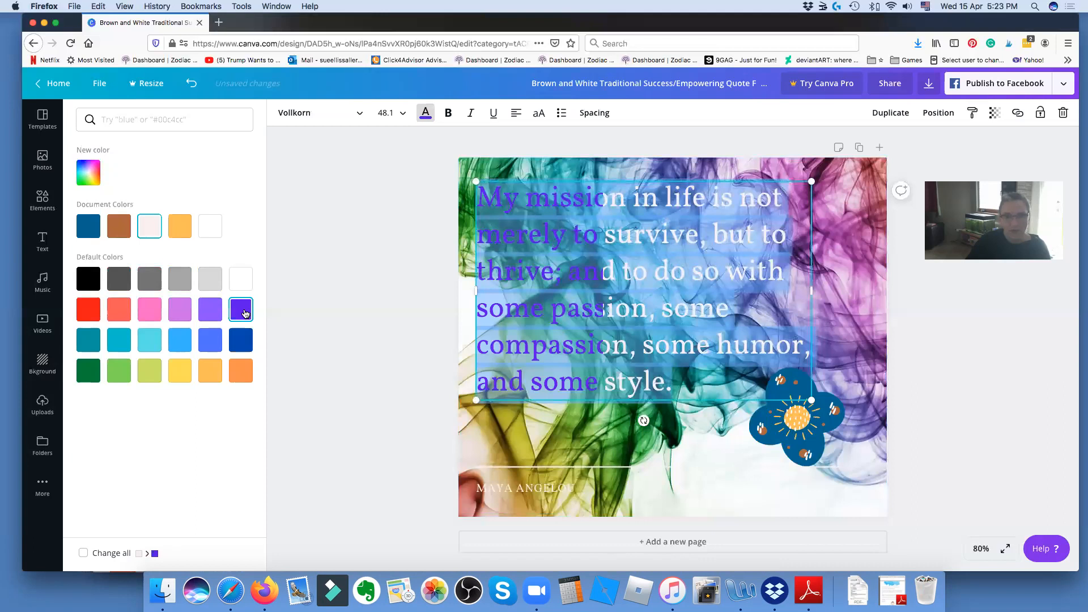
- Set the transparency of the multicoloured smoke background behind the quote to 27
left_click(877, 293)
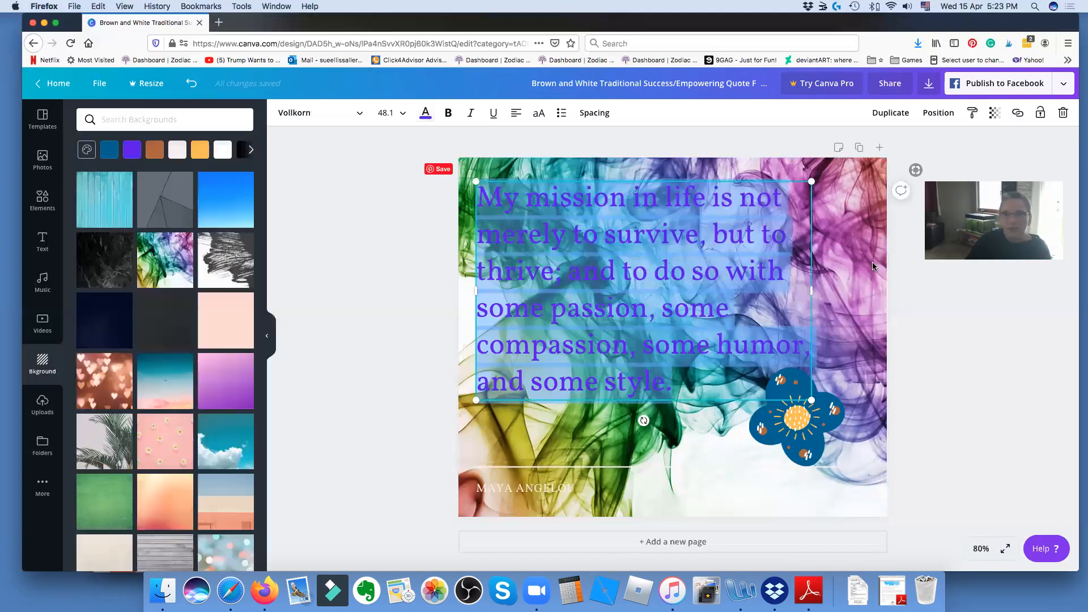
left_click(827, 224)
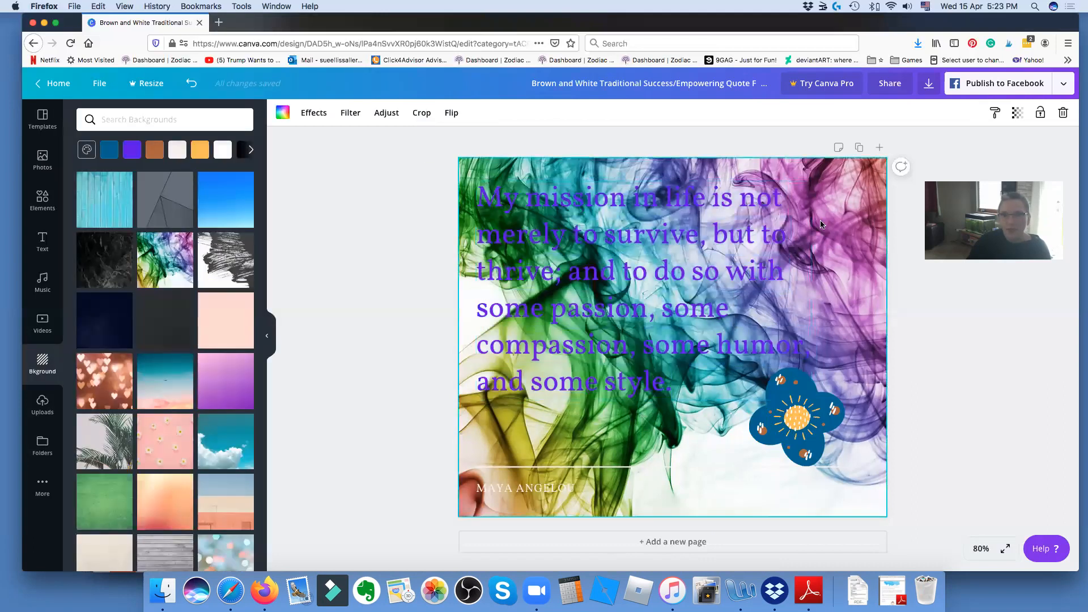
left_click(1020, 113)
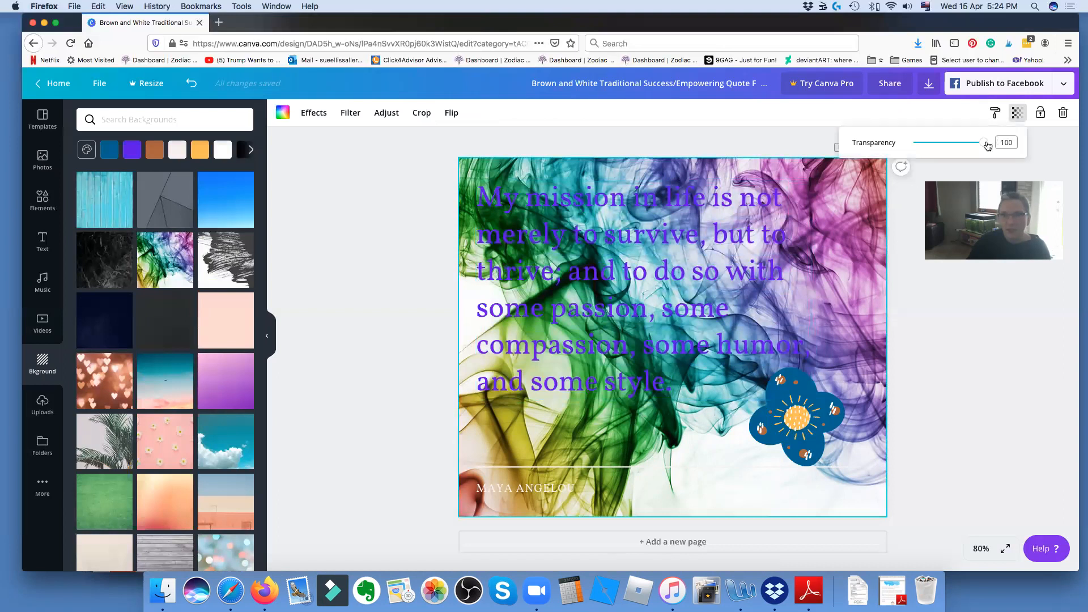
left_click(952, 148)
left_click_drag(949, 146, 933, 147)
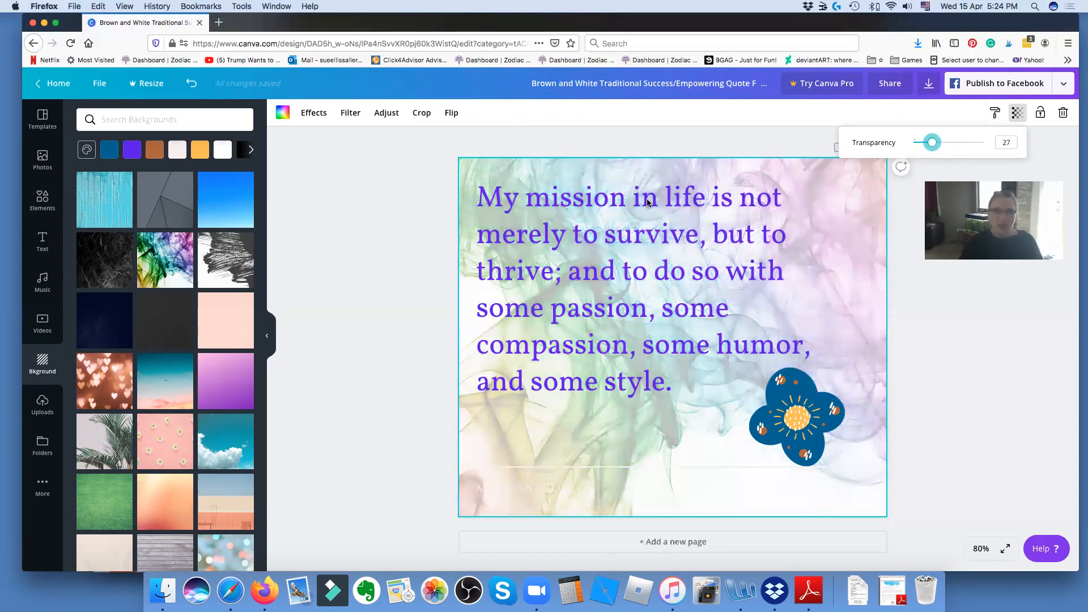
left_click(795, 417)
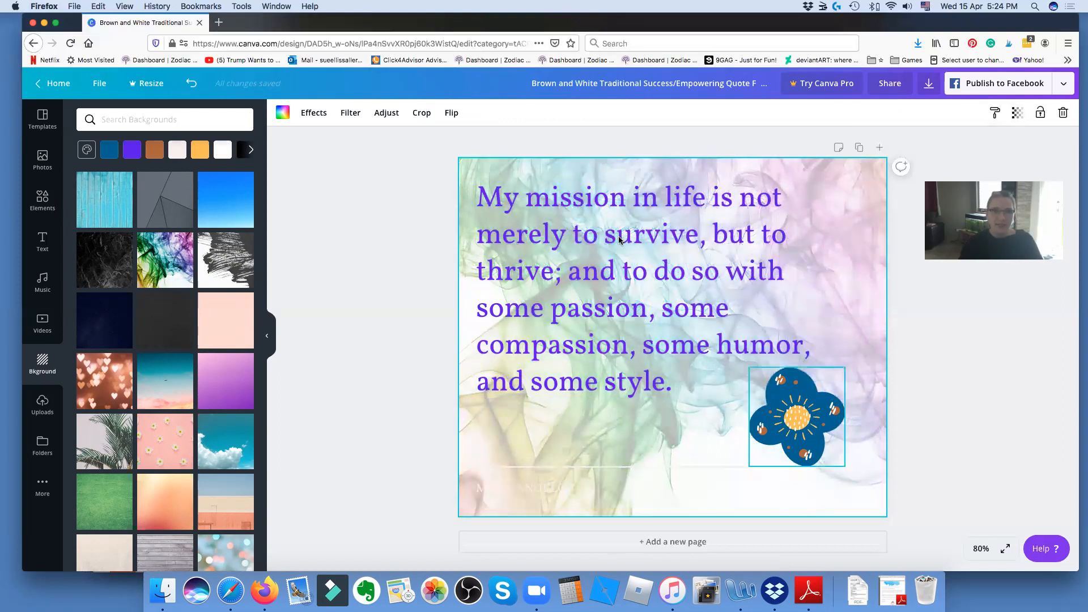
left_click(1018, 114)
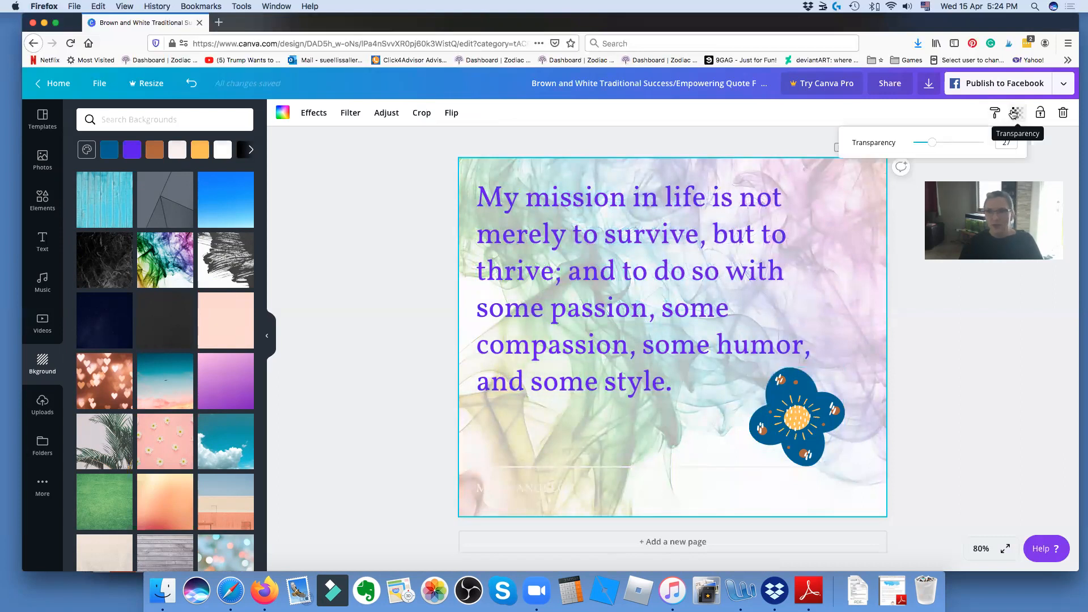
left_click(1019, 113)
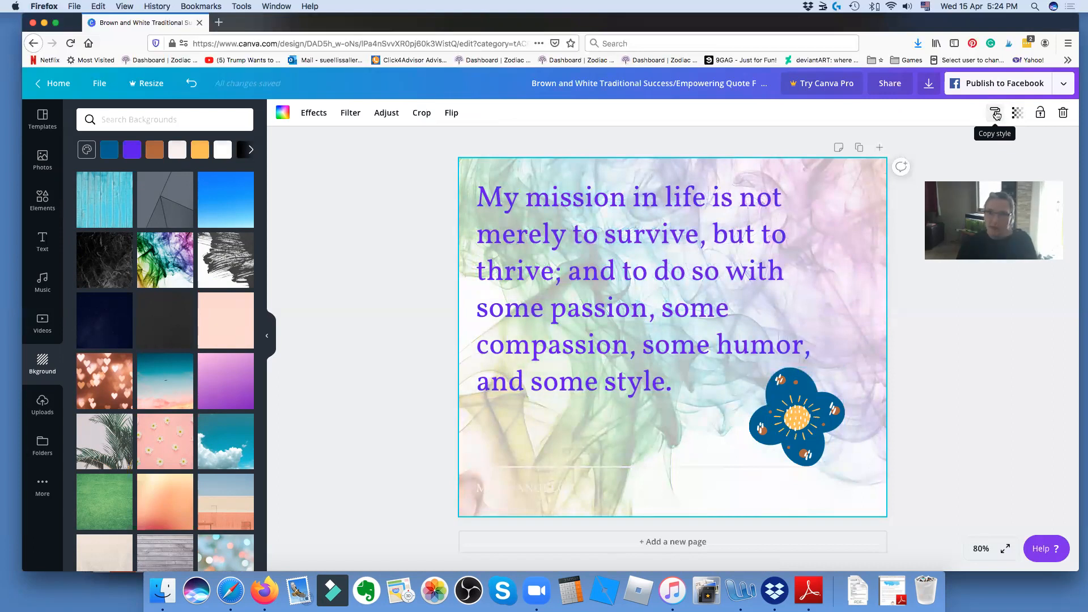
left_click(996, 114)
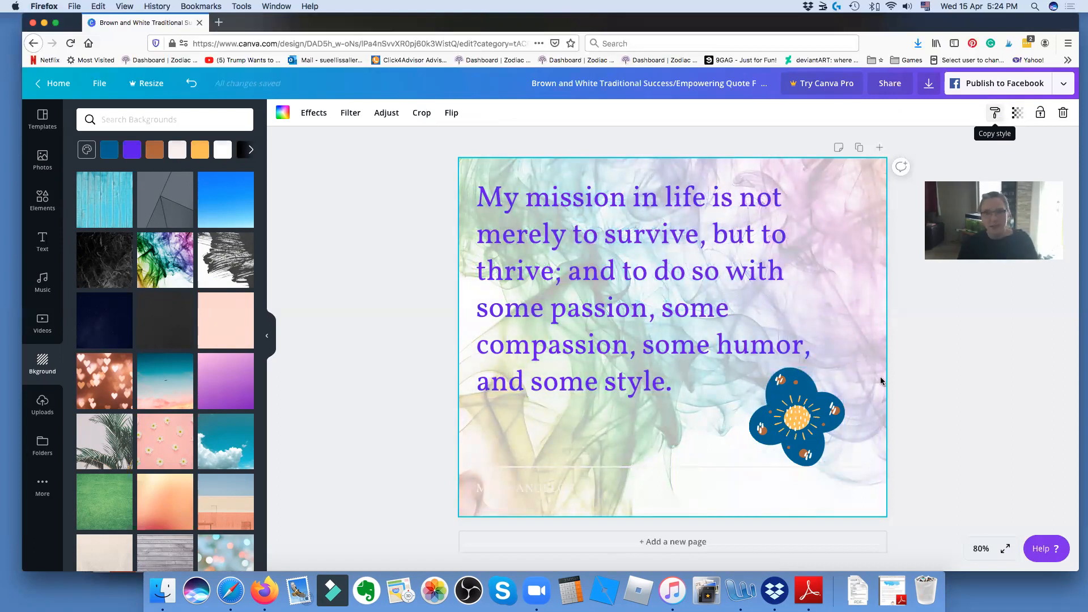
left_click(807, 420)
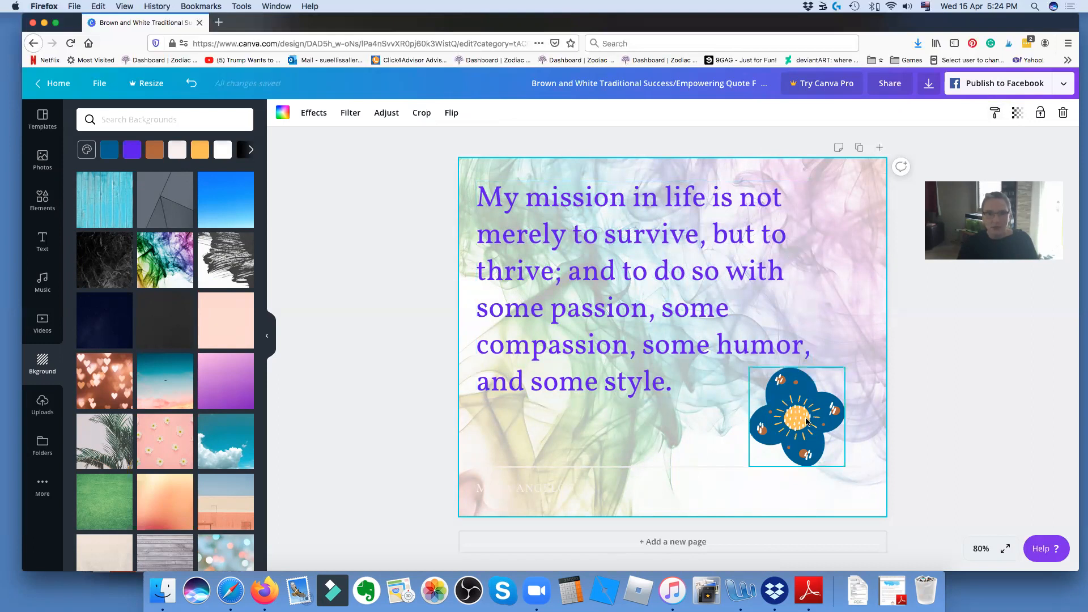
left_click(534, 491)
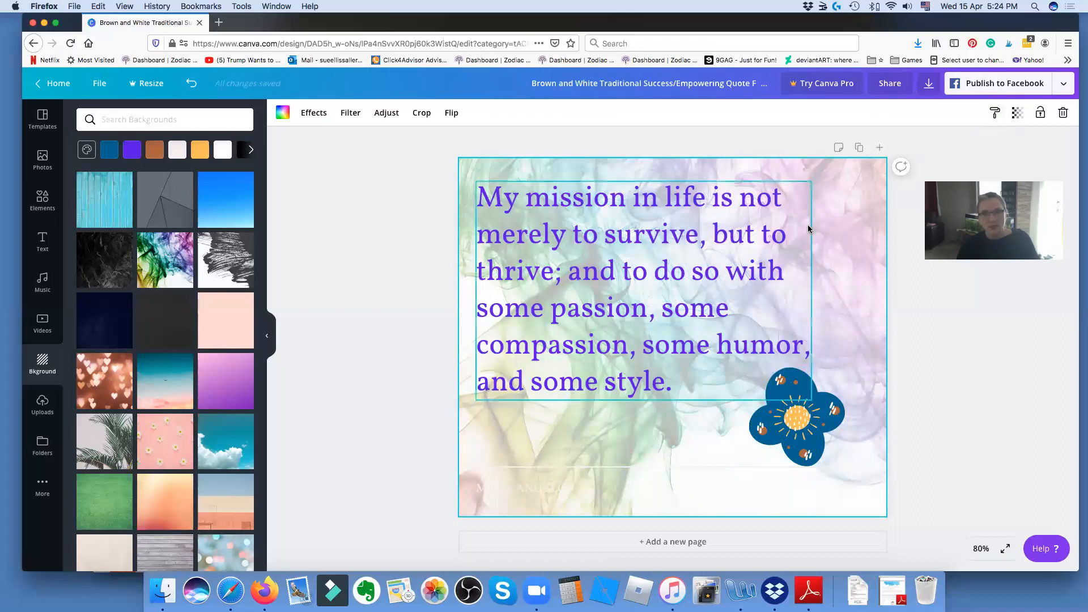
- Duplicate the quote page and delete the quote text from the copy
left_click(860, 149)
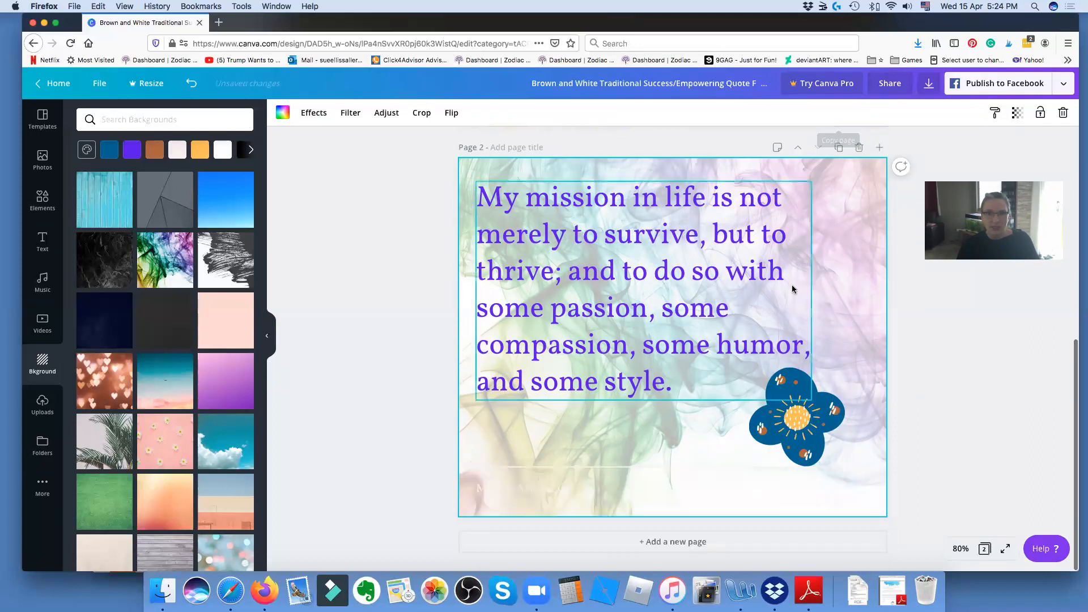
left_click(706, 244)
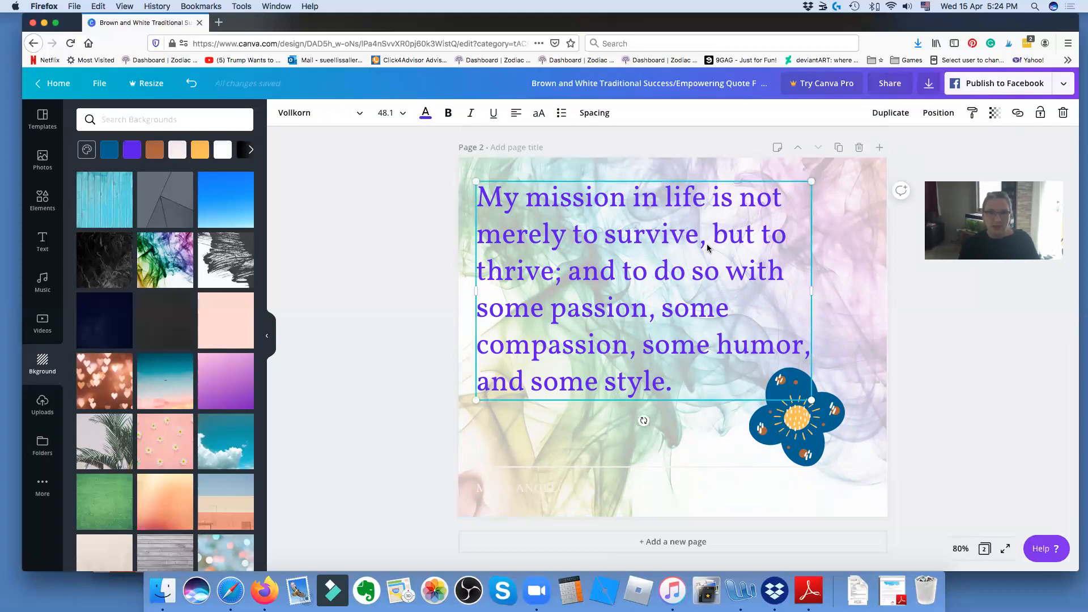
left_click(1068, 114)
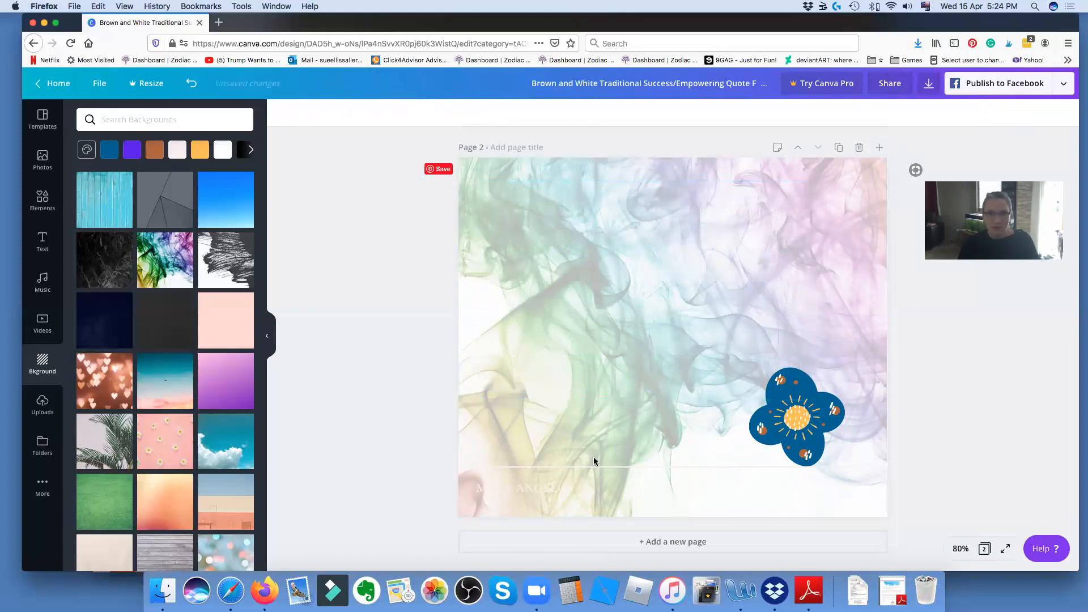
- Delete the smoke background and the blue flower graphic from page 2
left_click(594, 465)
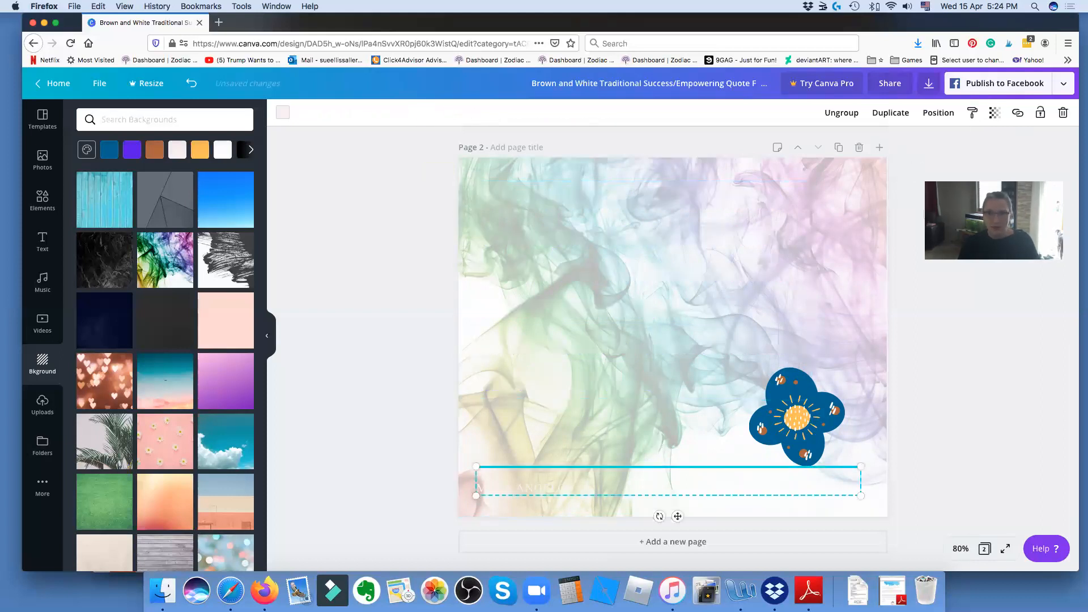
left_click(1069, 114)
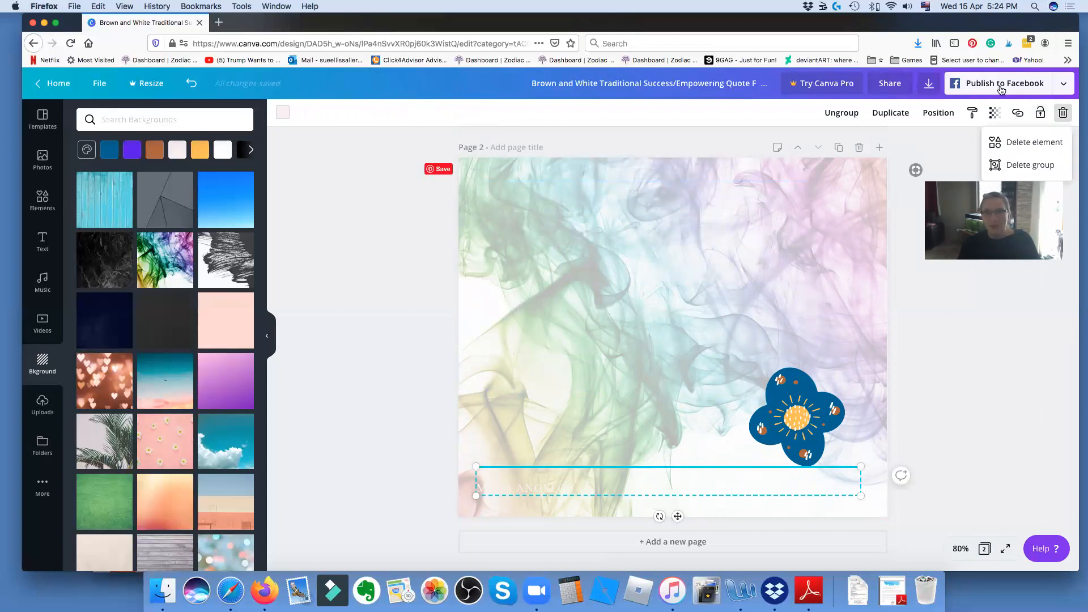
left_click(828, 340)
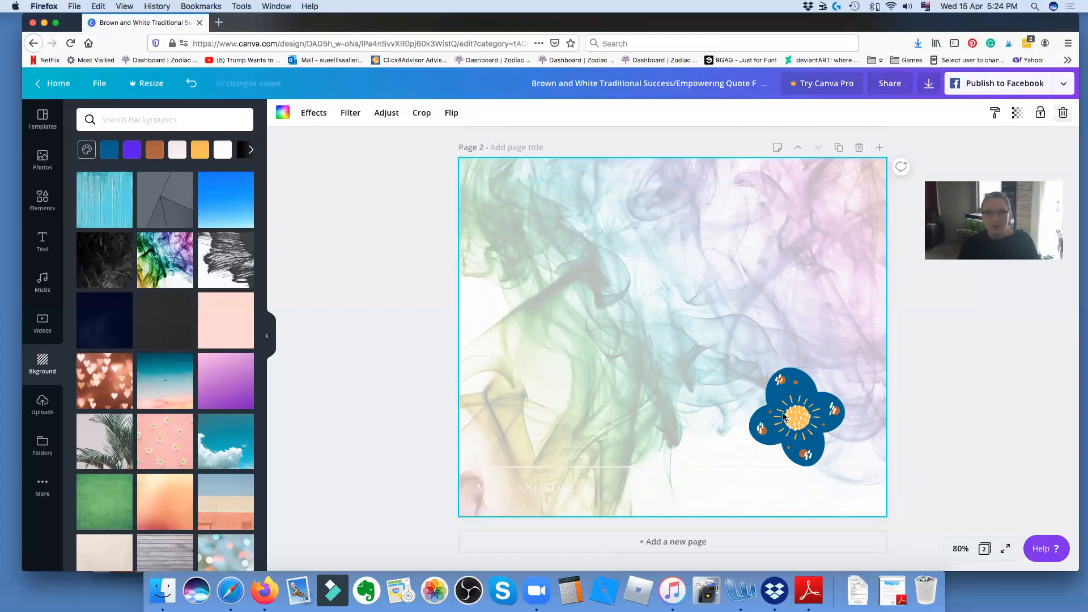
key("Delete")
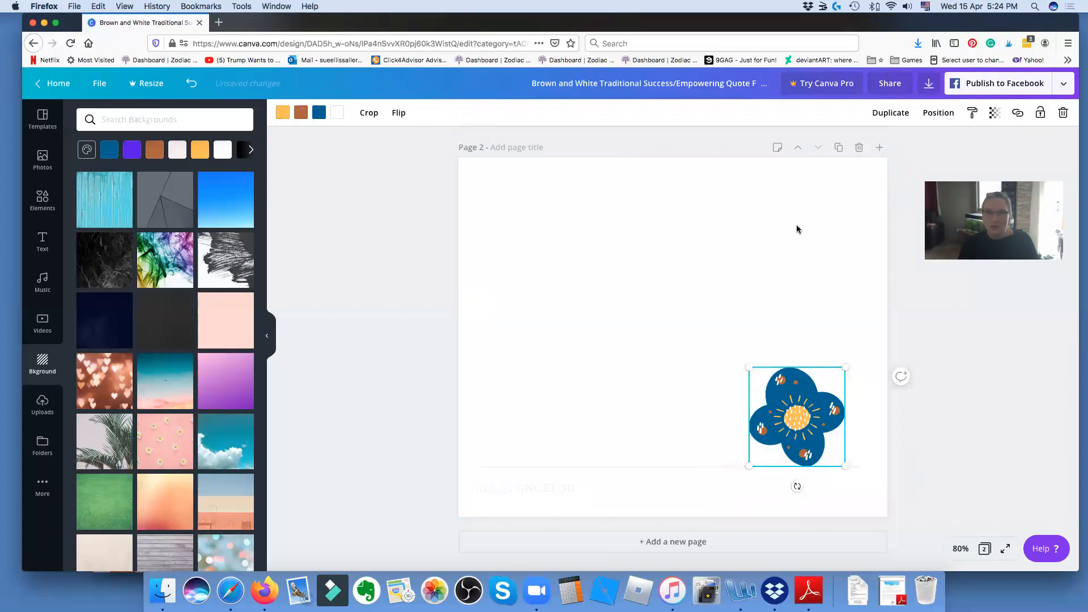
key("Delete")
- Apply the multicoloured smoke background to the empty page 2 and compare it with page 1
scroll(781, 235, "up", 2)
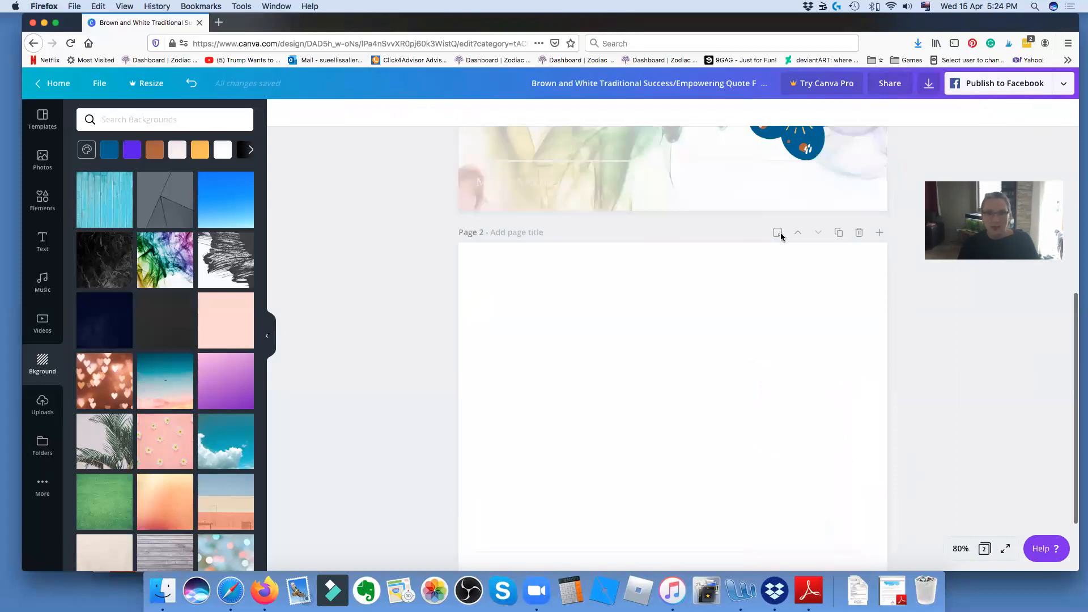
scroll(780, 233, "up", 7)
left_click(600, 403)
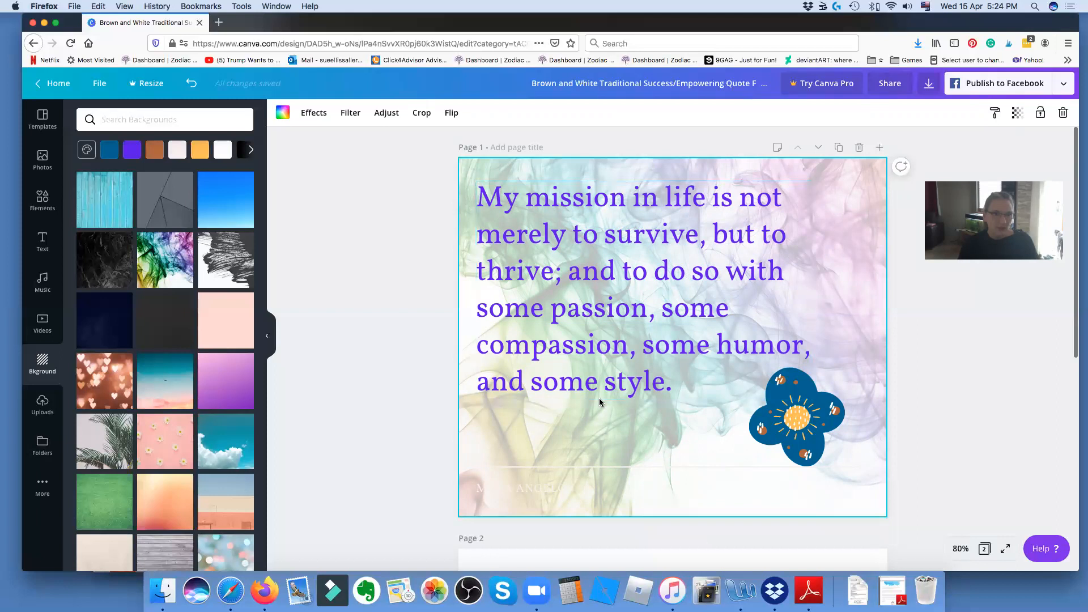
scroll(600, 403, "down", 3)
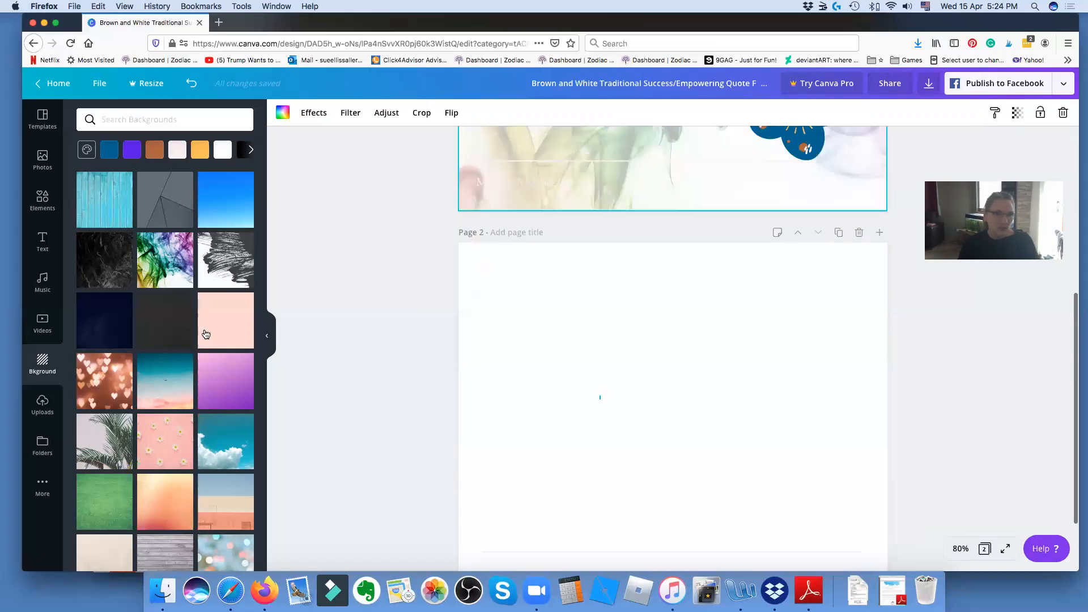
scroll(206, 335, "up", 3)
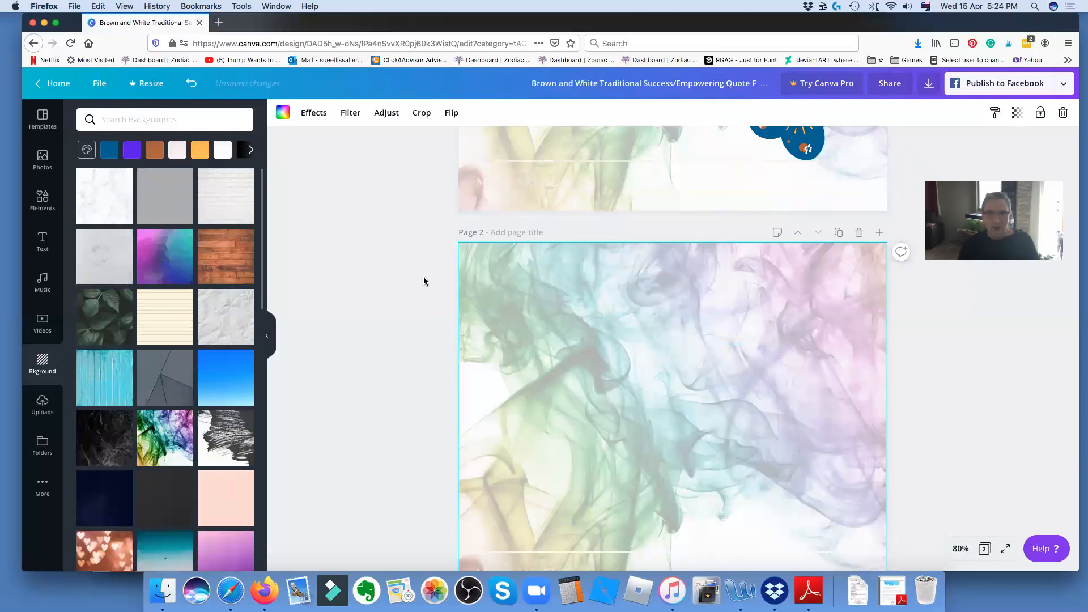
scroll(606, 266, "up", 3)
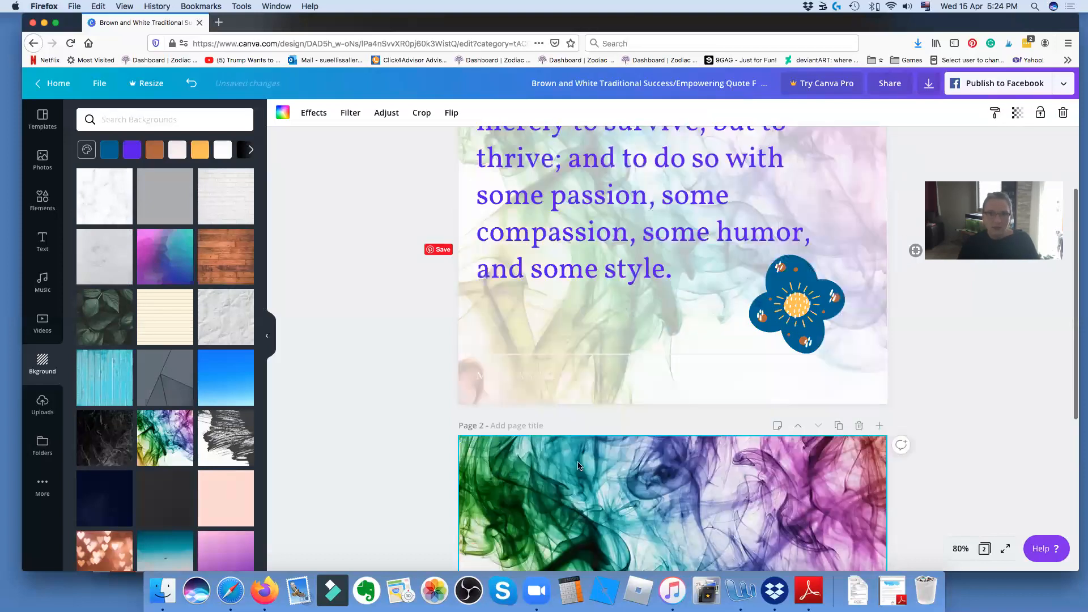
scroll(580, 466, "up", 2)
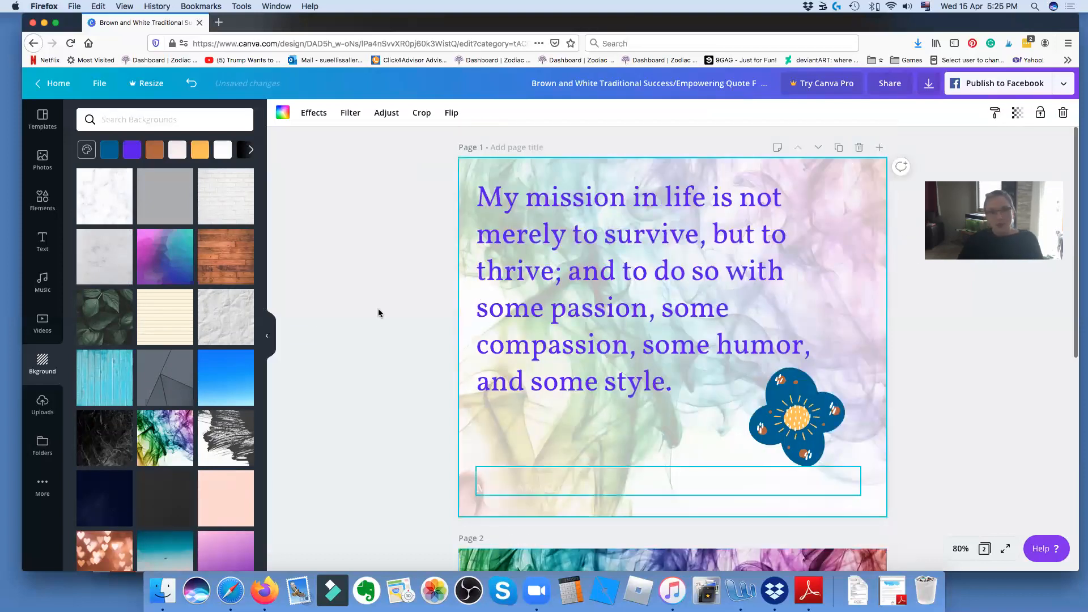
scroll(272, 335, "down", 2)
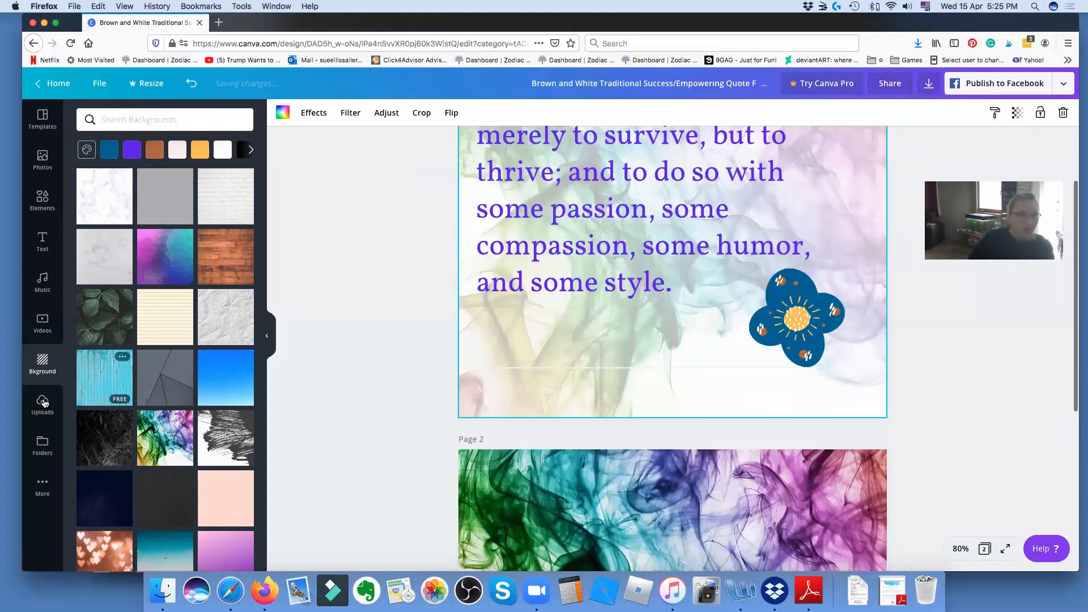
- Search Finder for "logoonwhite" and add logoonwhite.jpg to the Canva image uploads
left_click(43, 403)
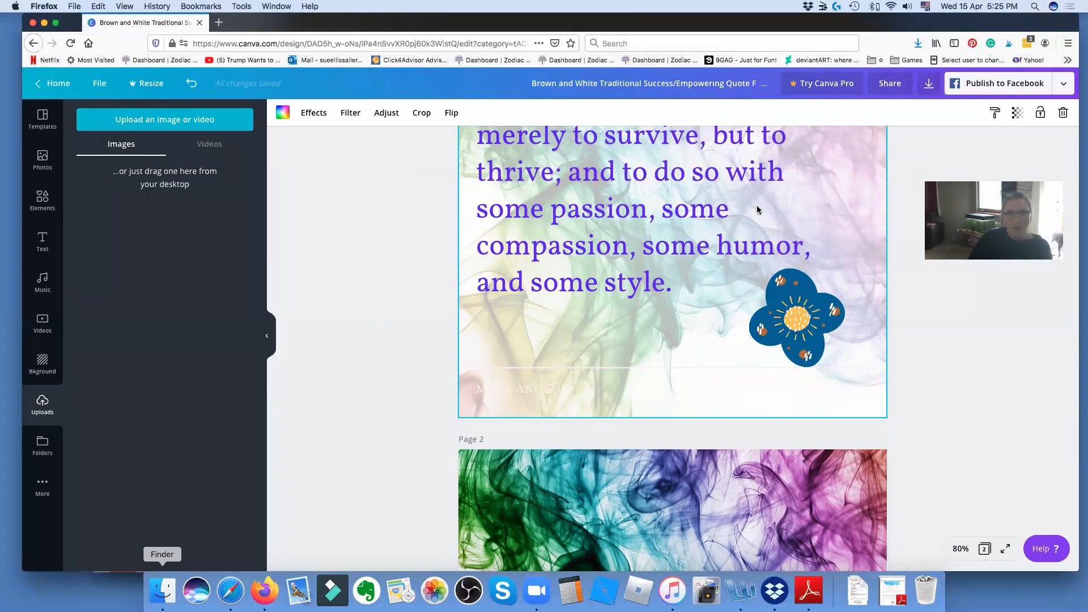
left_click(162, 590)
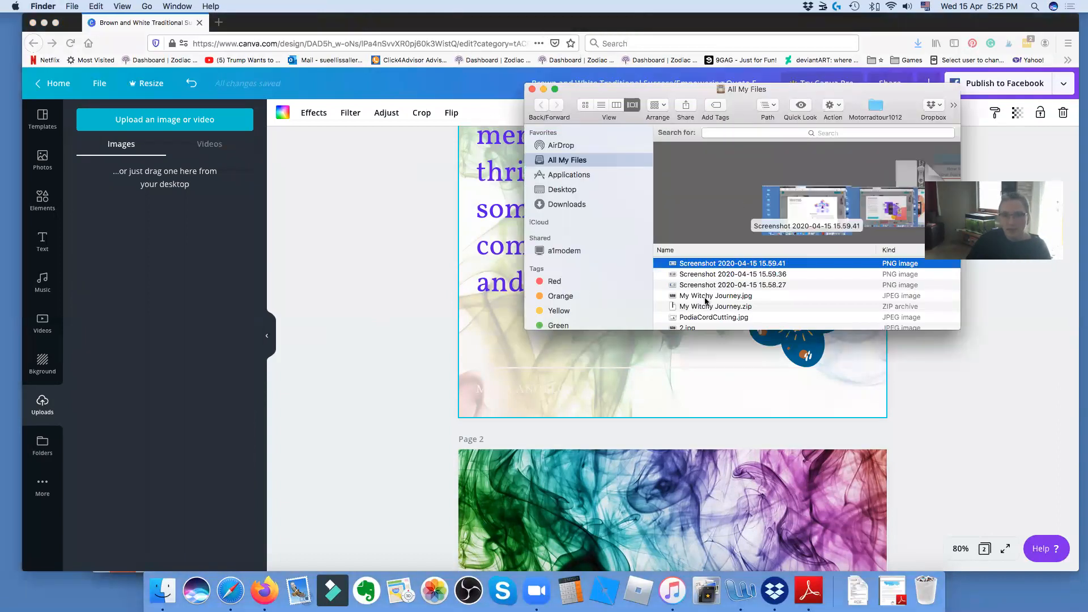
scroll(706, 301, "down", 5)
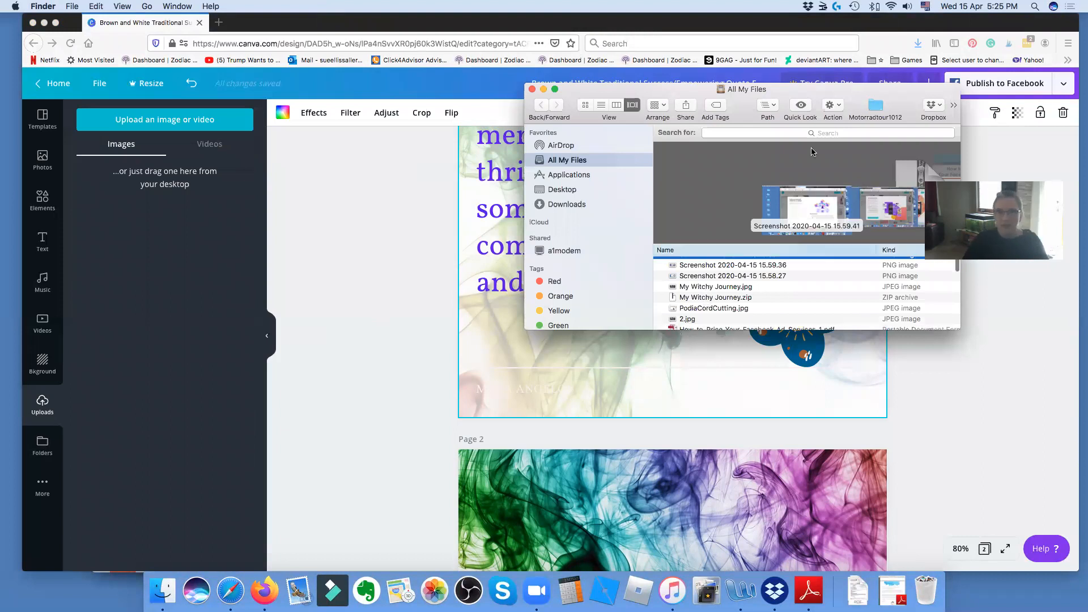
left_click(828, 132)
type("log")
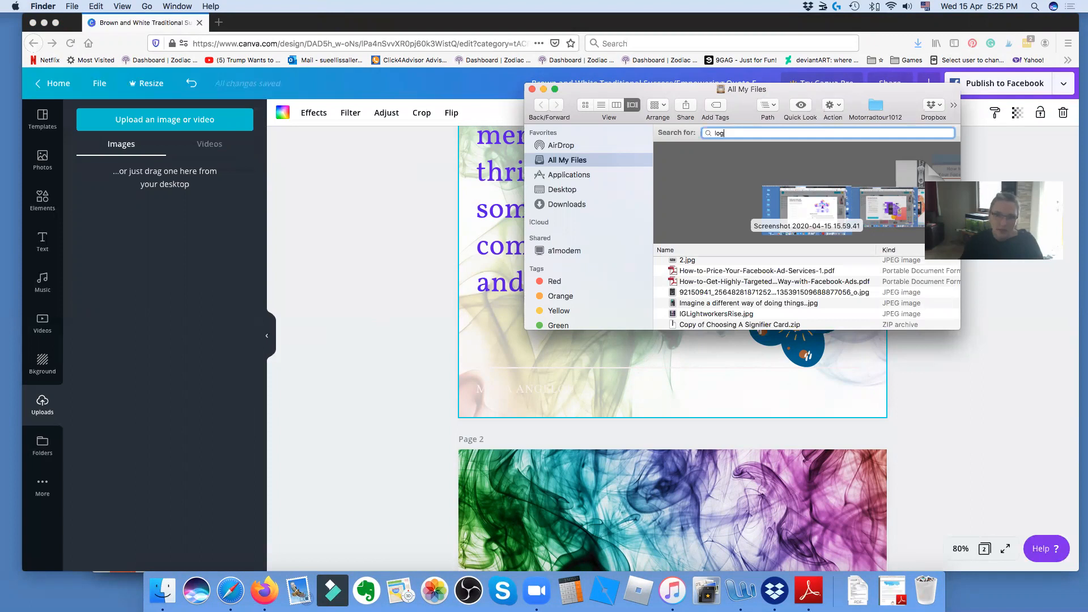
type("o")
type("onwhite")
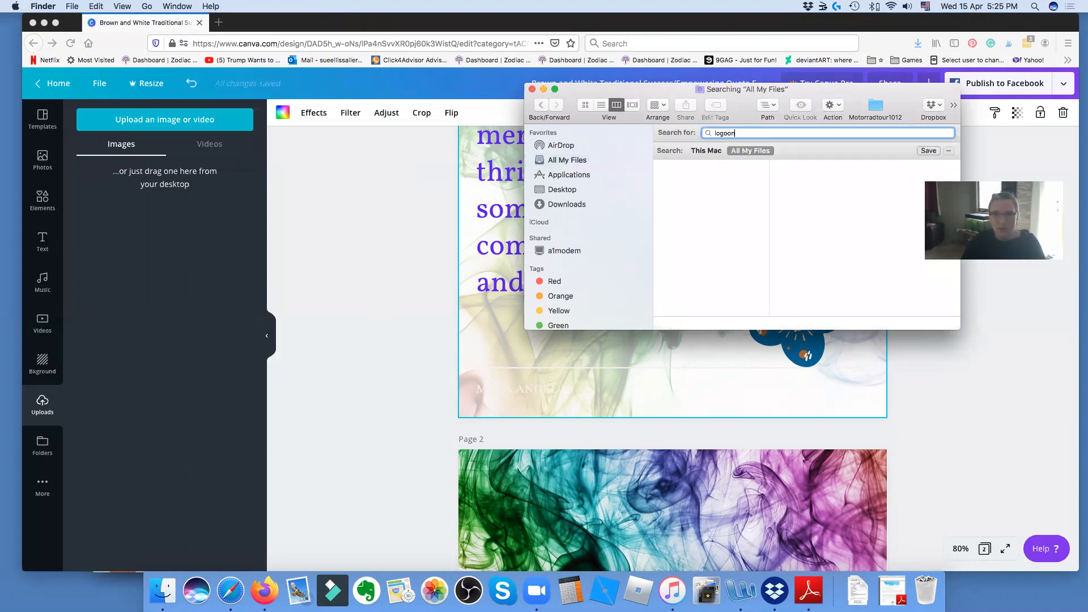
left_click_drag(698, 166, 203, 249)
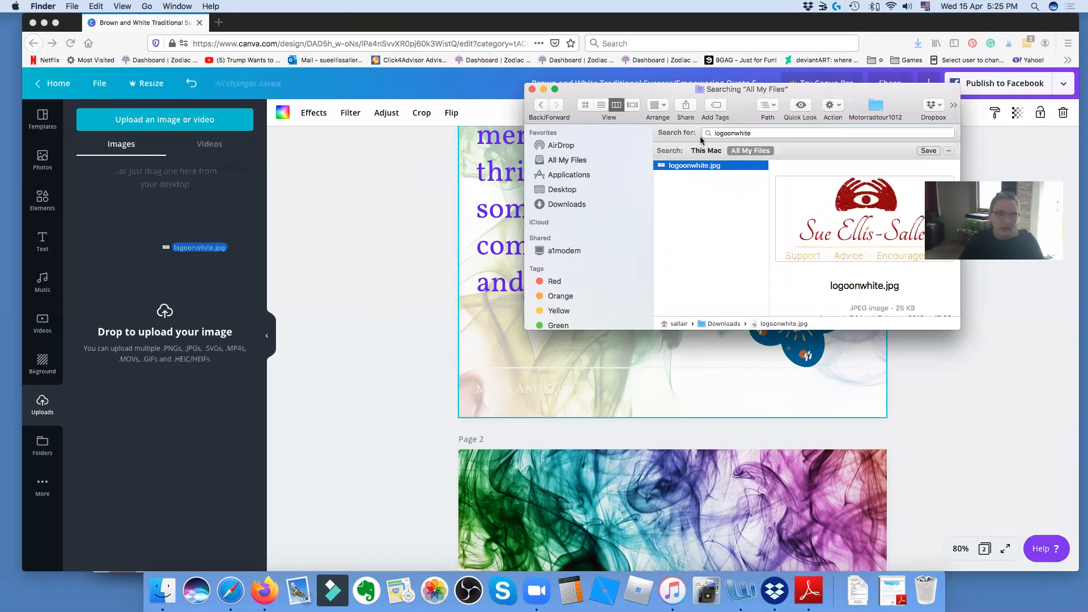
- Search all files in Finder for "logoclear"
left_click(761, 134)
key("BackSpace")
key("BackSpace")
key("BackSpace")
key("BackSpace")
key("BackSpace")
key("BackSpace")
key("BackSpace")
key("BackSpace")
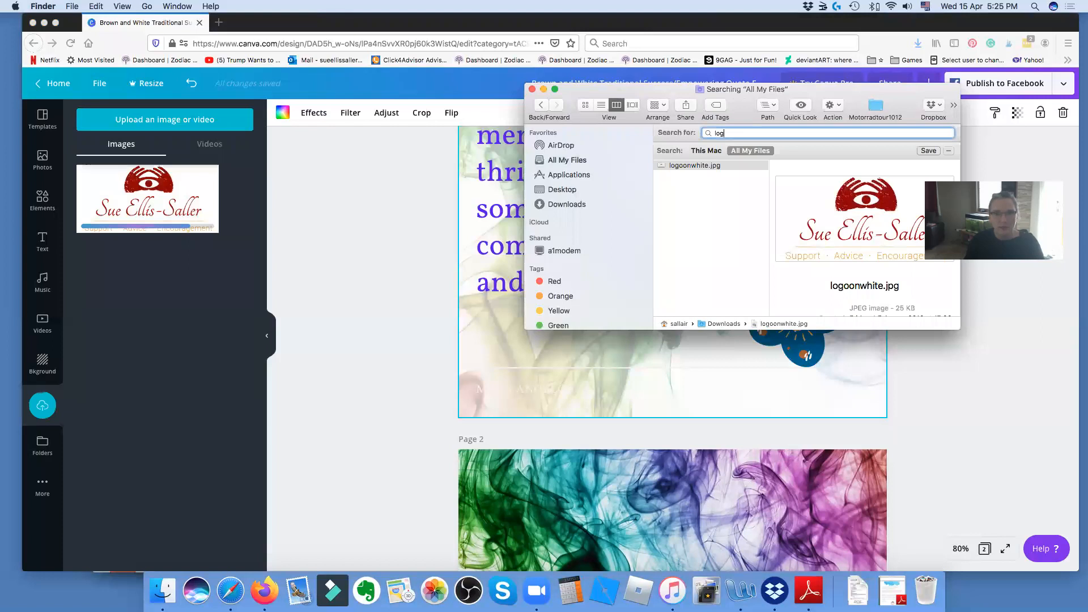
type("oclear")
key("Return")
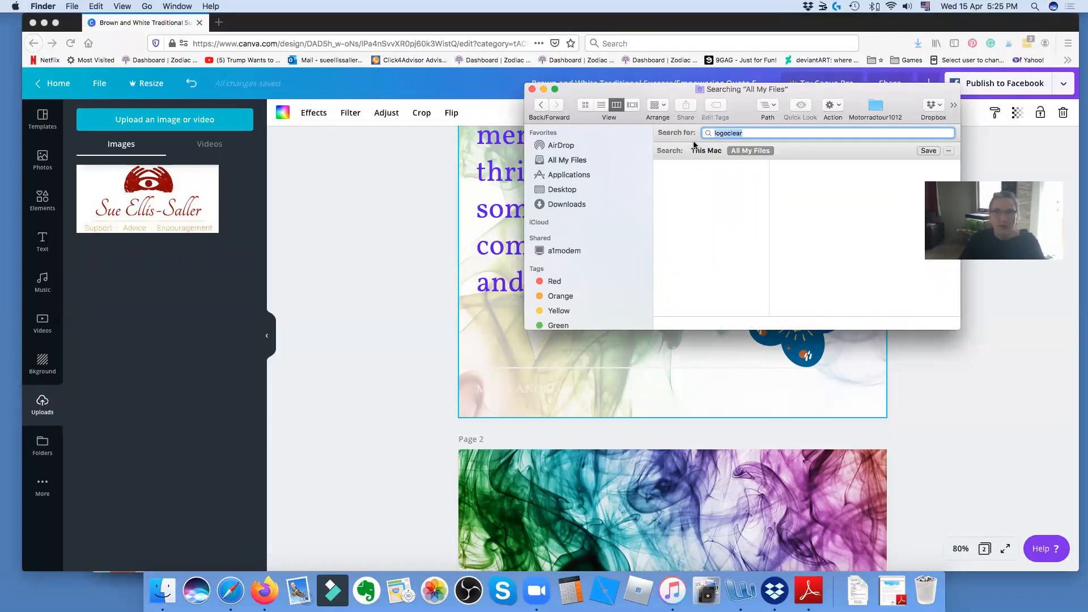
- Search Finder for "tarot" and add 6water.png to the Canva image uploads
type("tarot")
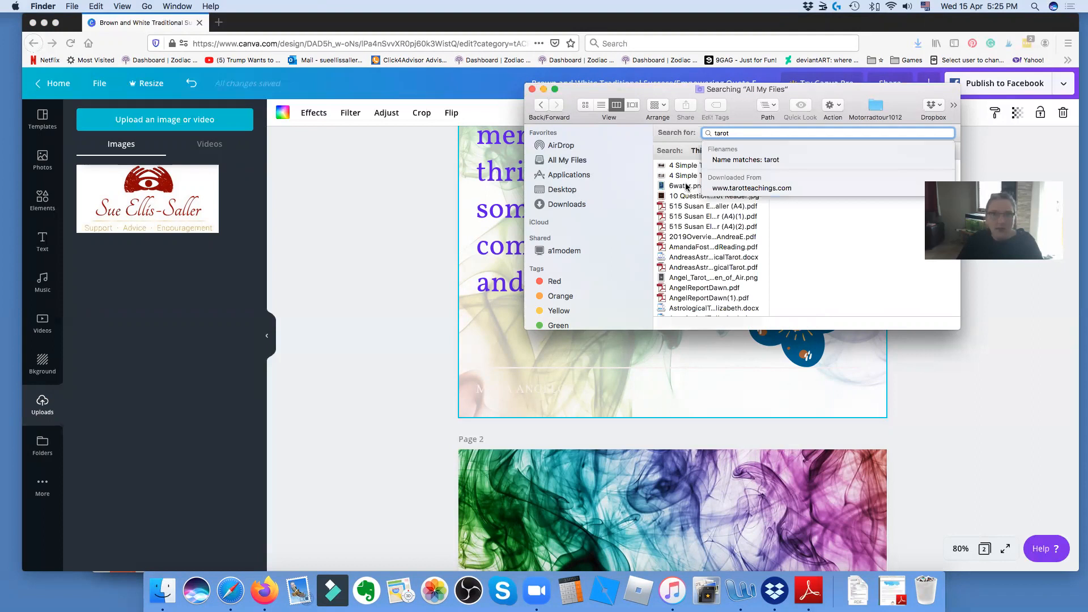
left_click(687, 187)
left_click_drag(686, 187, 103, 250)
left_click(672, 183)
left_click_drag(672, 183, 229, 306)
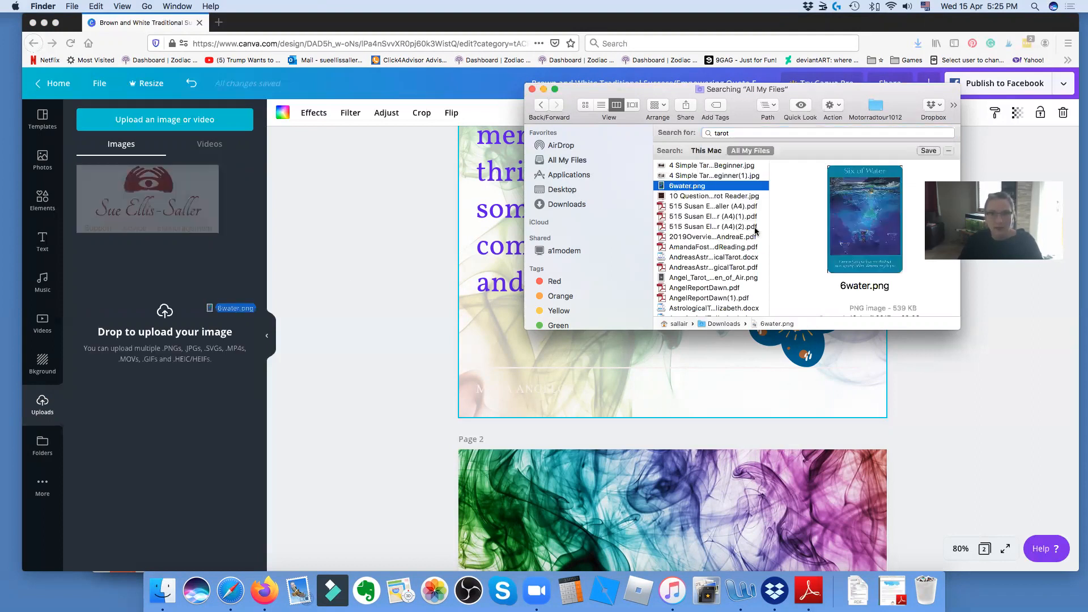
scroll(756, 231, "down", 5)
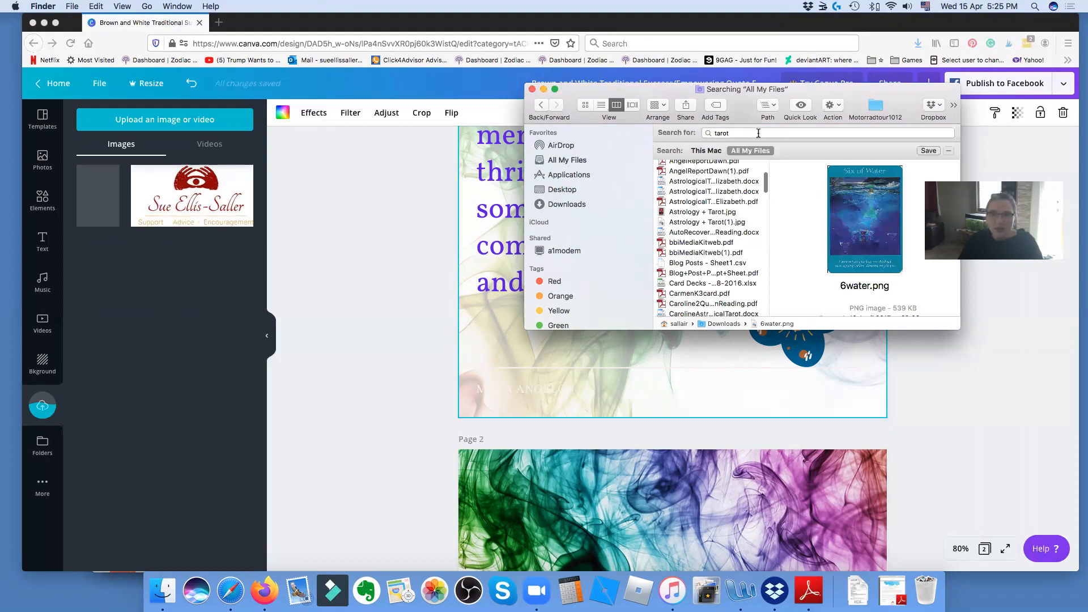
- Search all files in Finder for "jpg", then return to Canva and check the uploaded videos and images
left_click(758, 133)
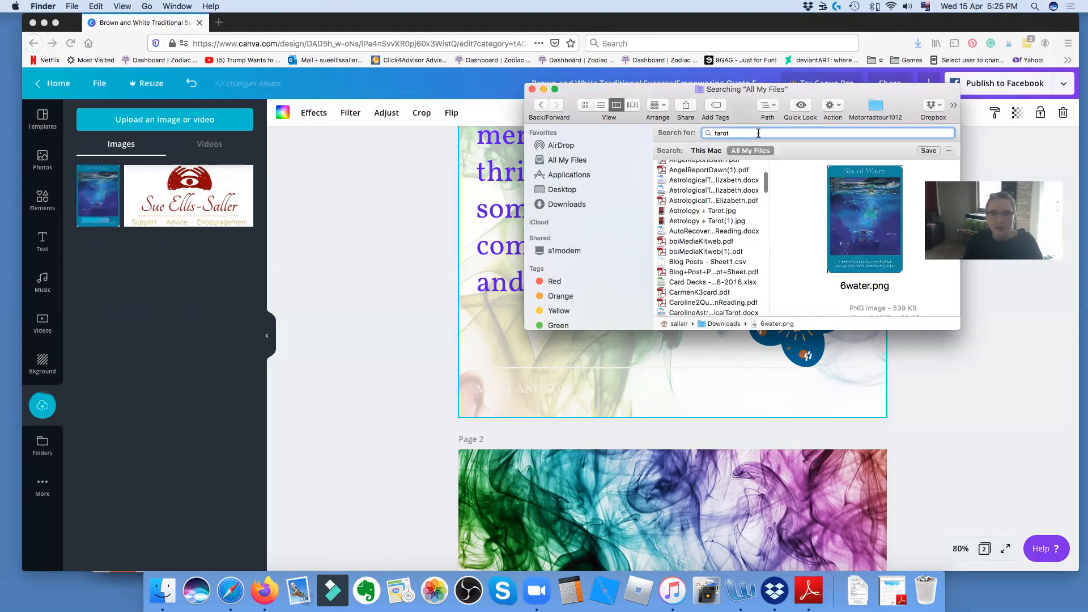
key("BackSpace")
key("BackSpace")
key("BackSpace")
key("BackSpace")
key("BackSpace")
type("l")
type("hj")
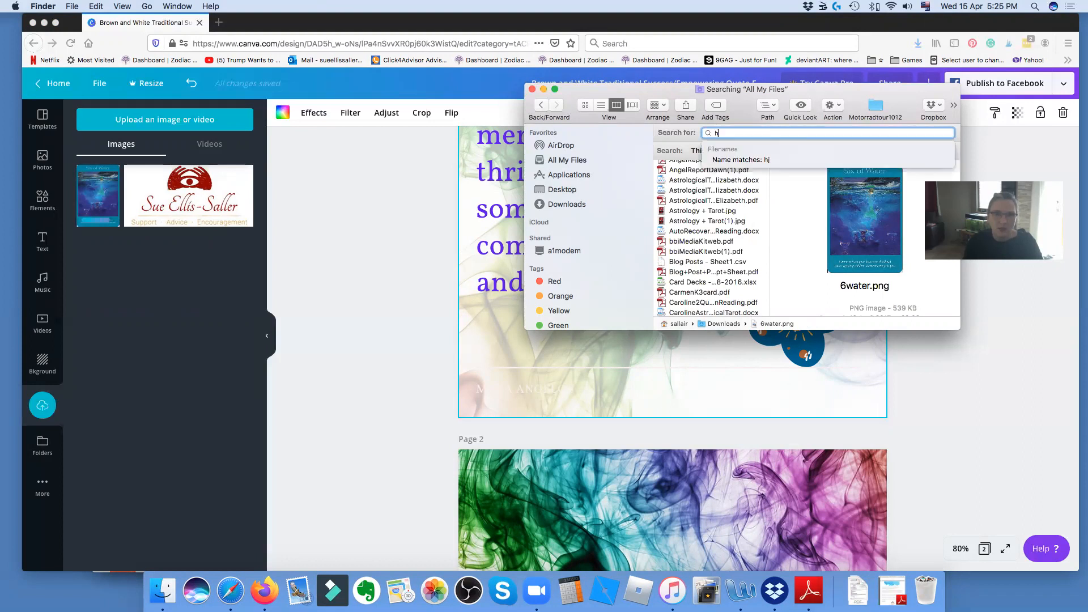
key("BackSpace")
type("jpg")
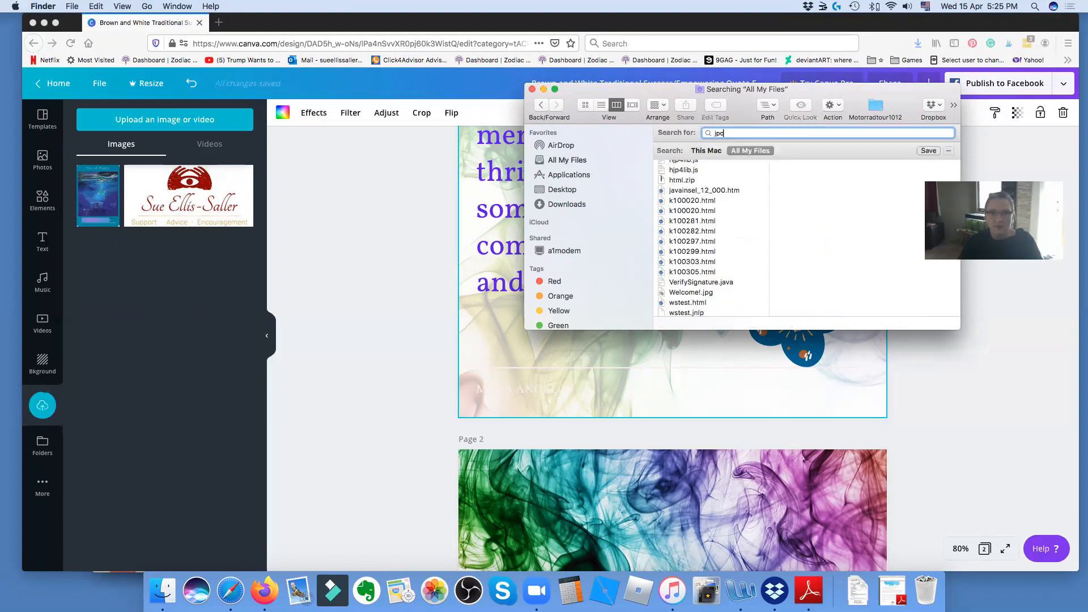
key("BackSpace")
type("g")
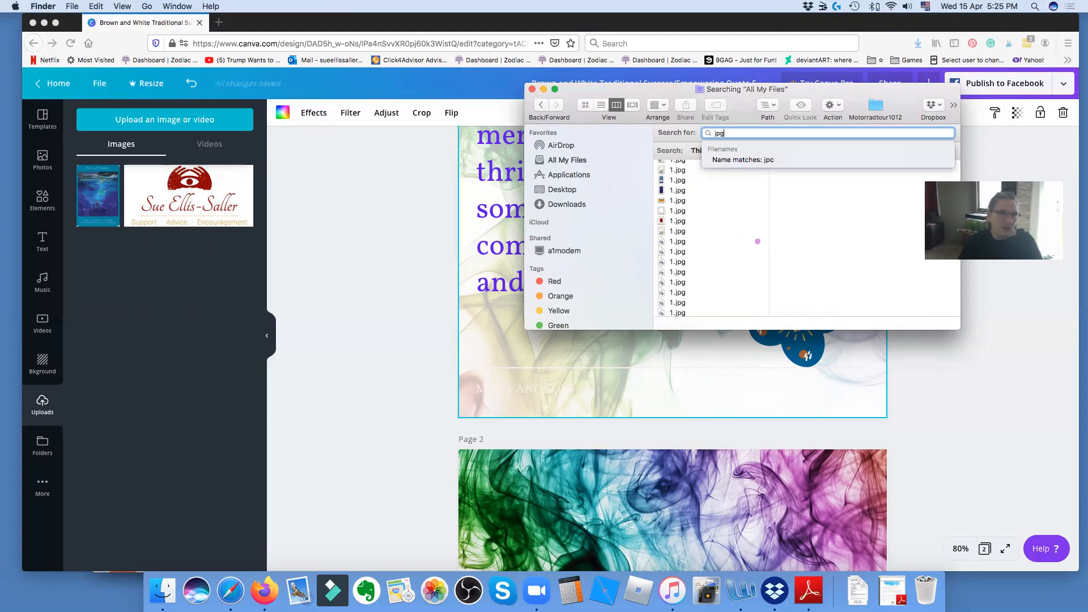
left_click(213, 148)
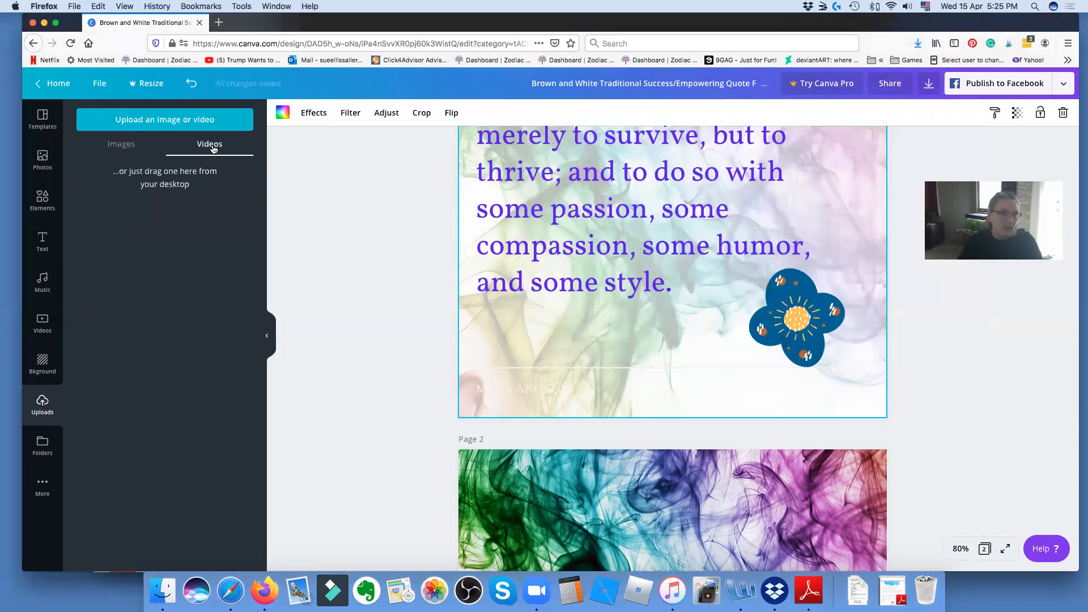
left_click(122, 148)
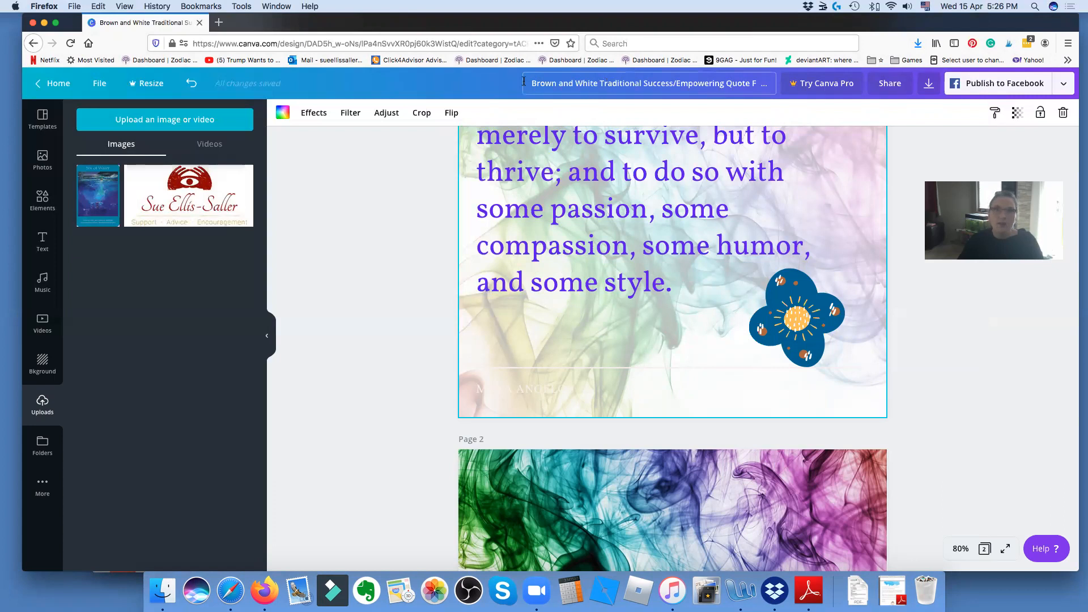
- Rename the design as IntroToCanva
left_click(667, 81)
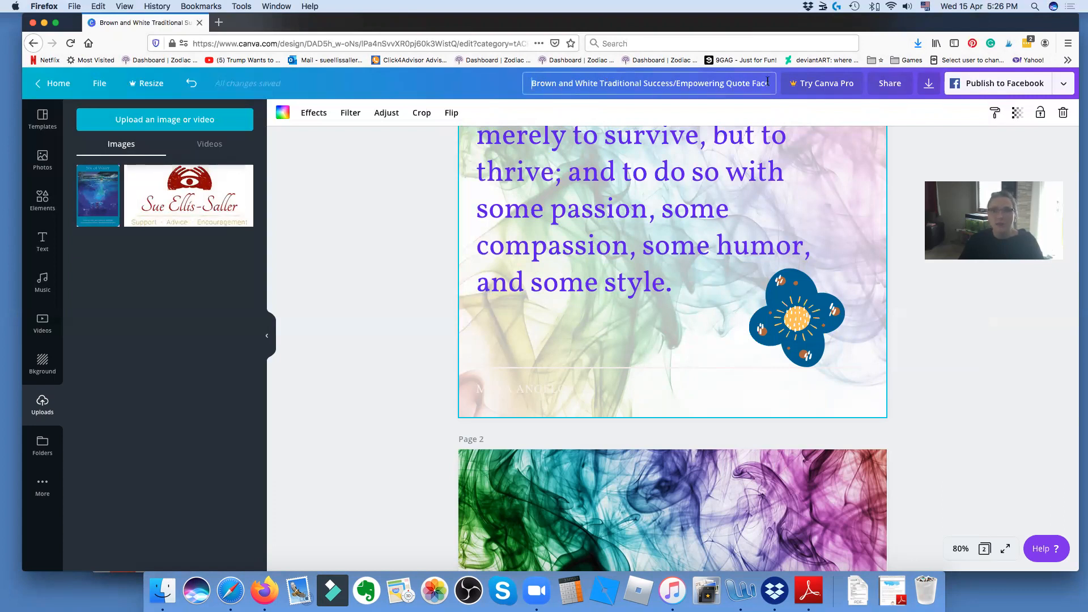
key("super+a")
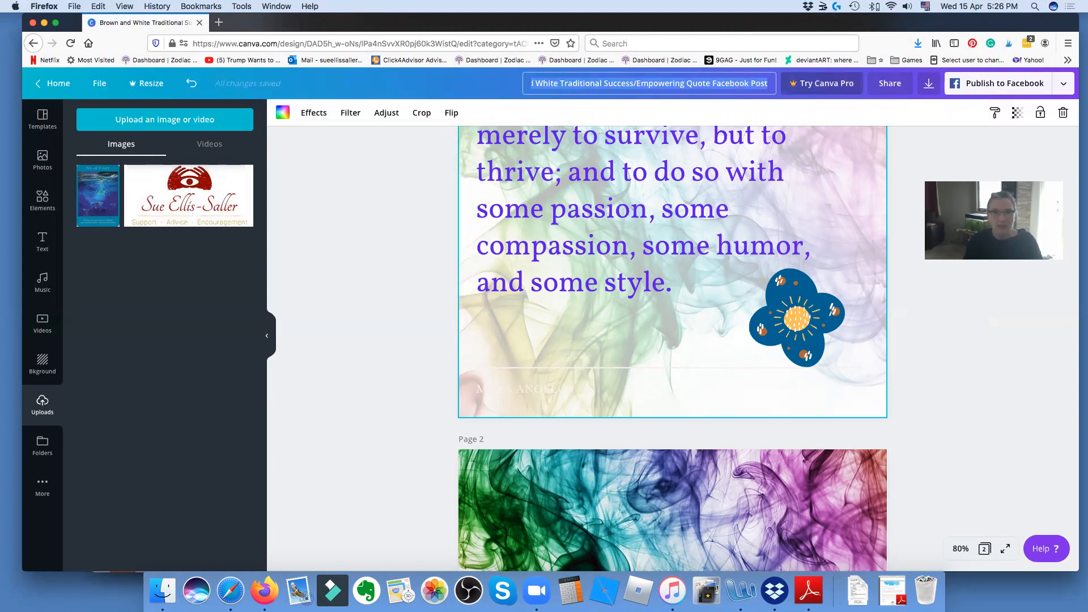
type("IntroToCanva")
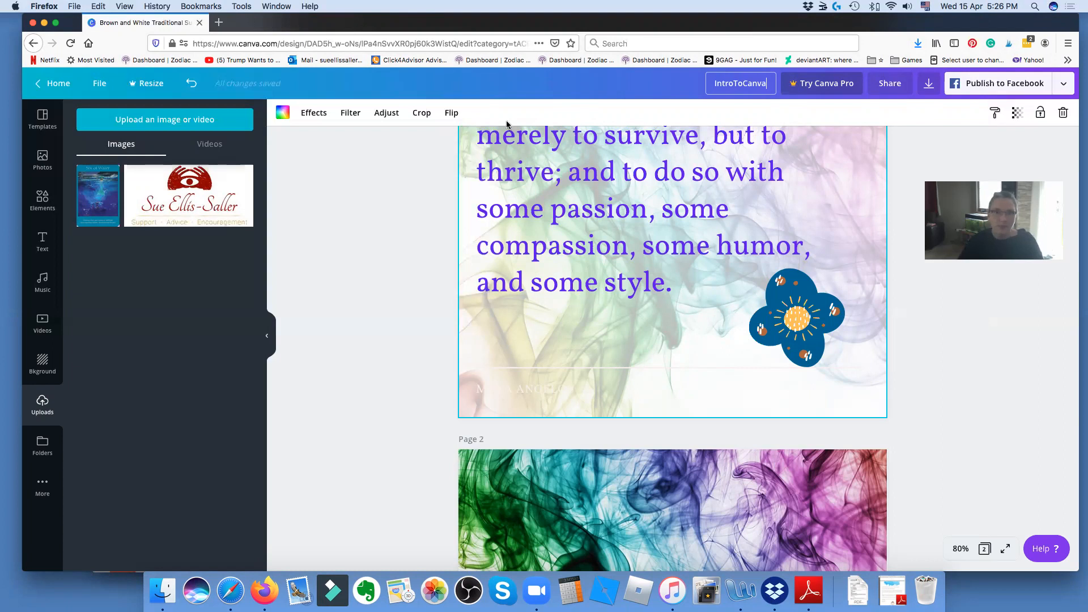
left_click(437, 151)
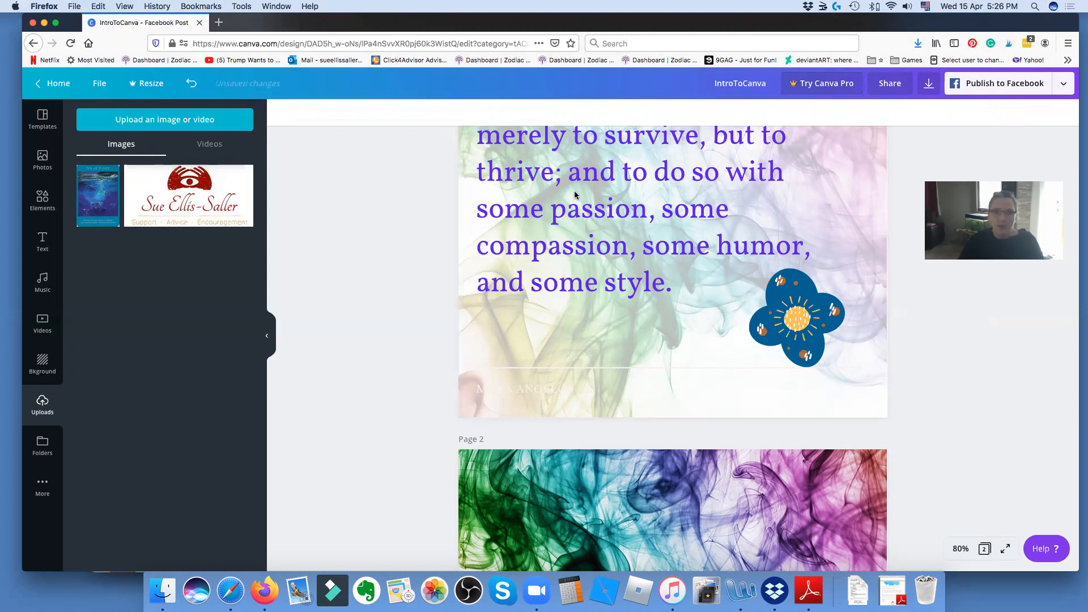
- Examine the filter, adjustment and crop options for page 2's smoke background without changing it
scroll(669, 506, "down", 1)
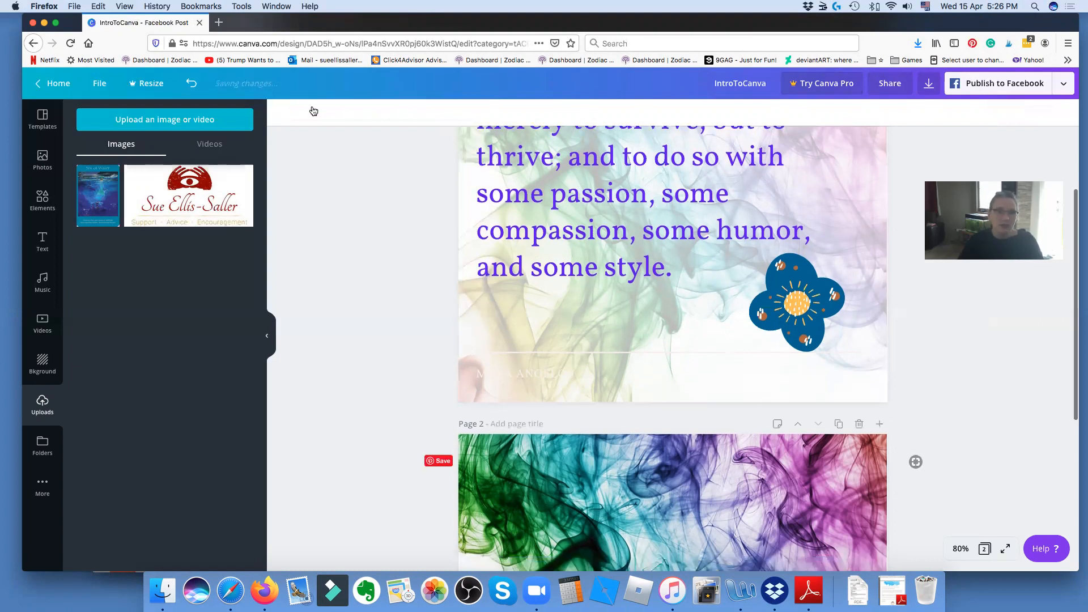
left_click(312, 111)
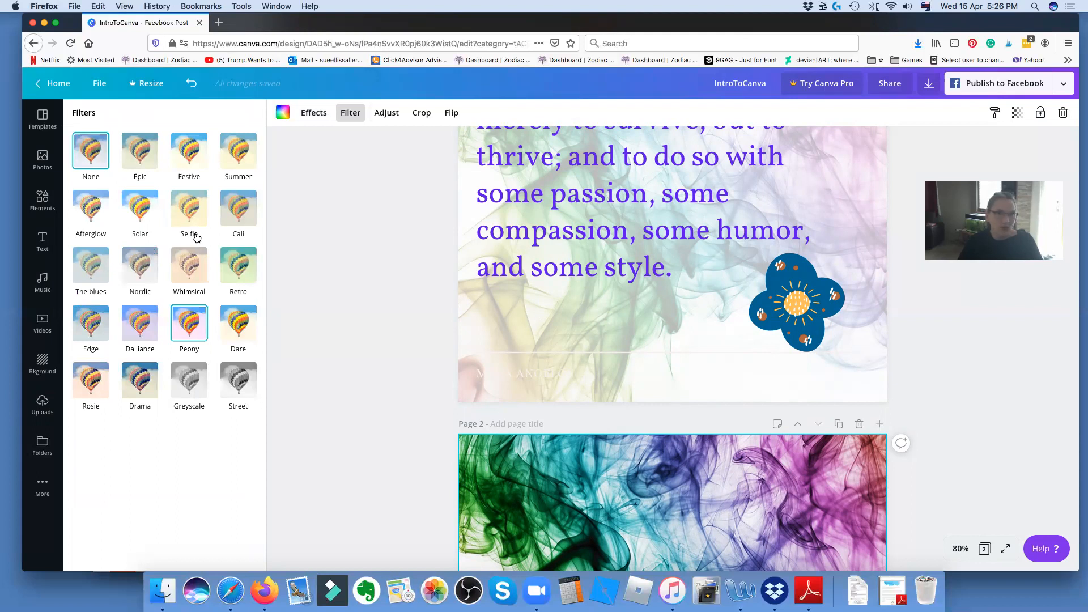
left_click(386, 113)
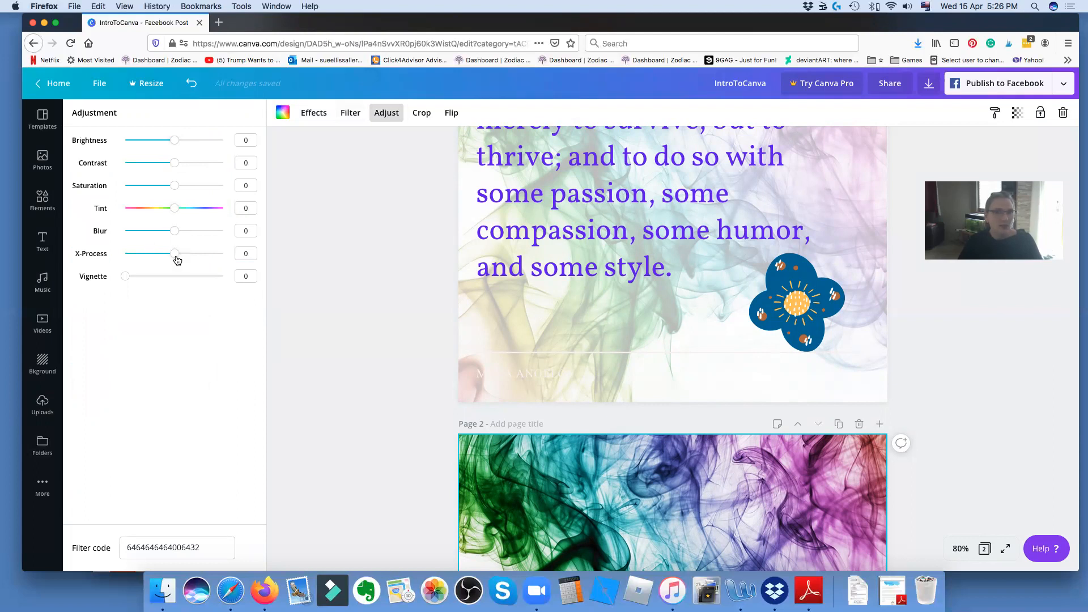
left_click(421, 113)
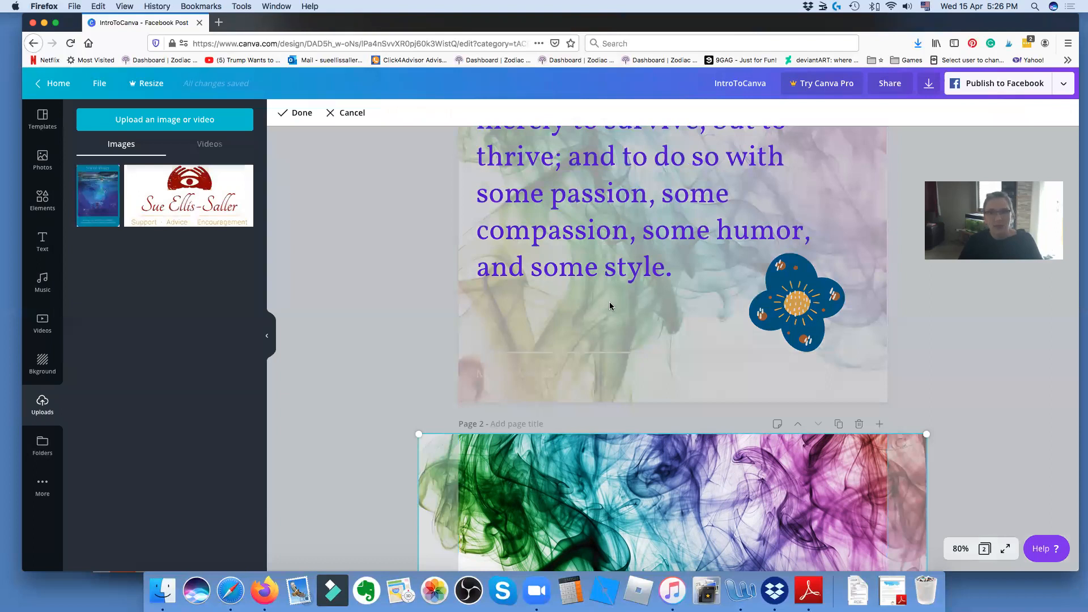
scroll(610, 301, "down", 2)
scroll(490, 260, "down", 4)
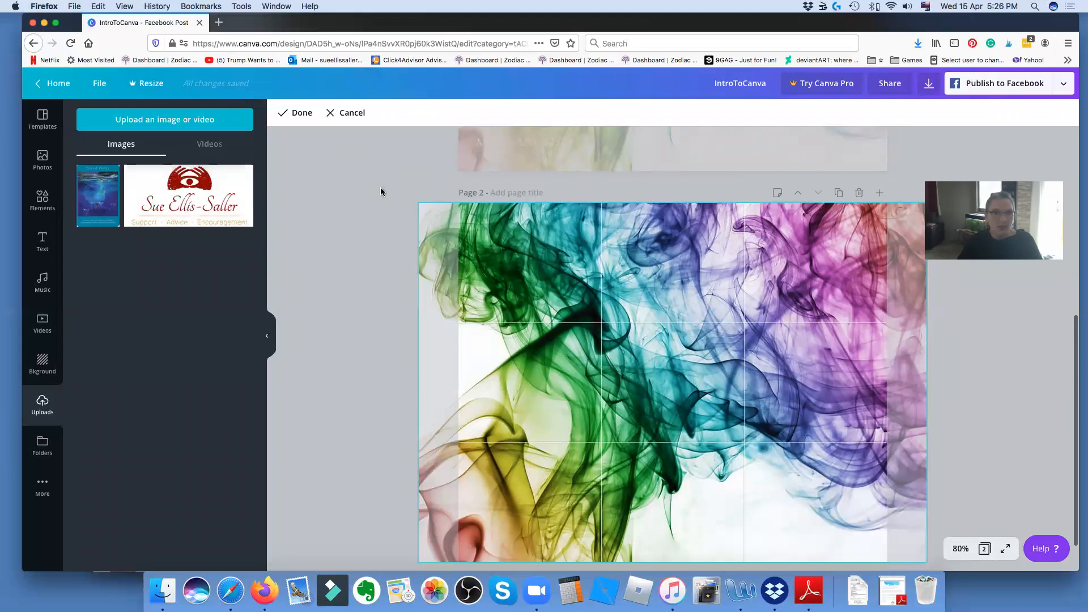
left_click(265, 124)
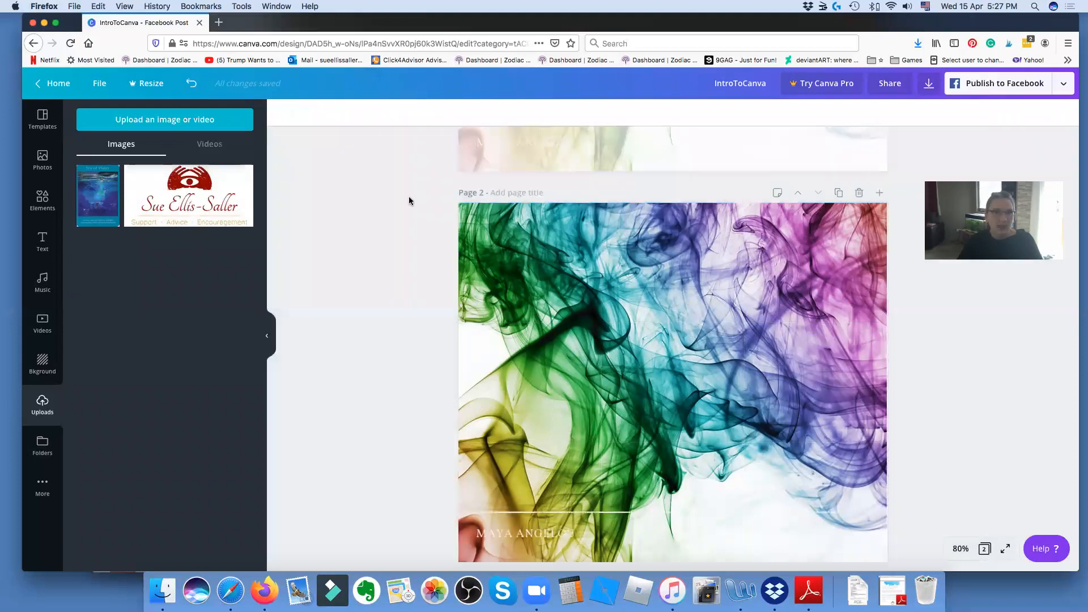
- Flip page 2's smoke background vertically and horizontally
left_click(577, 252)
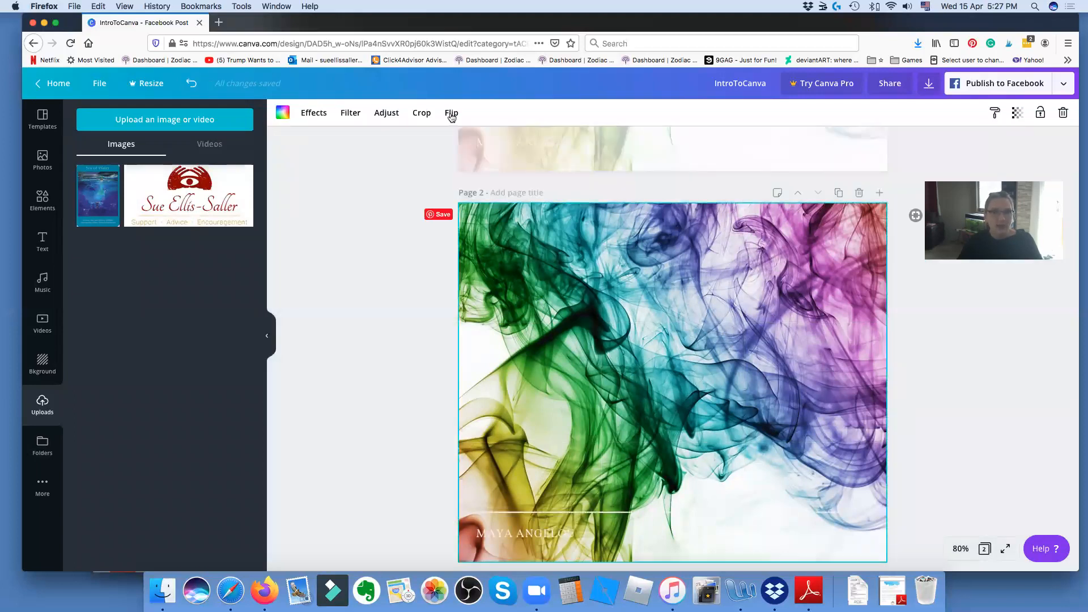
left_click(451, 113)
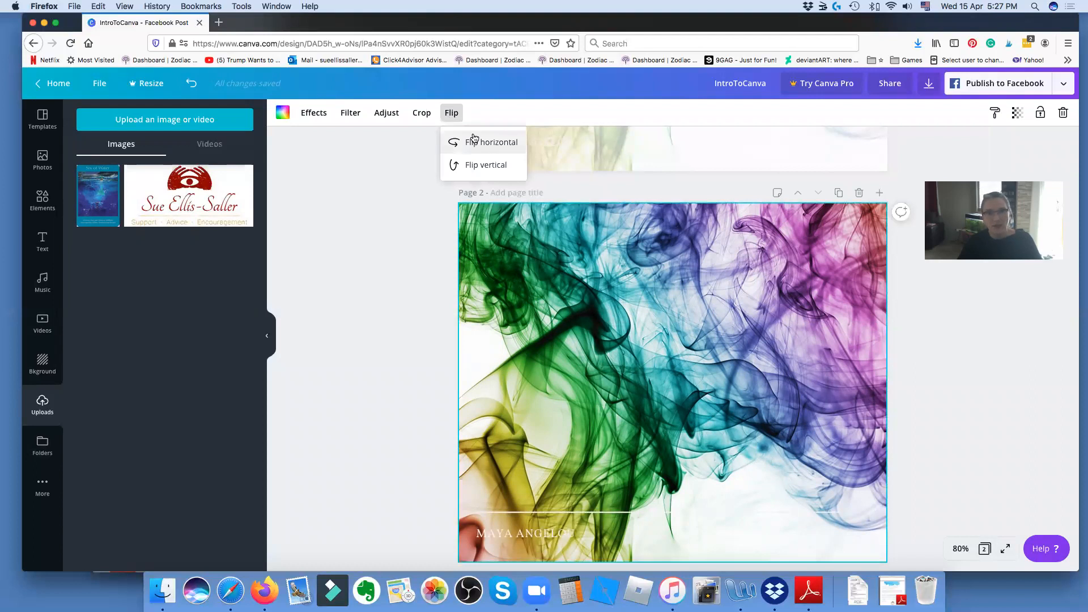
left_click(479, 166)
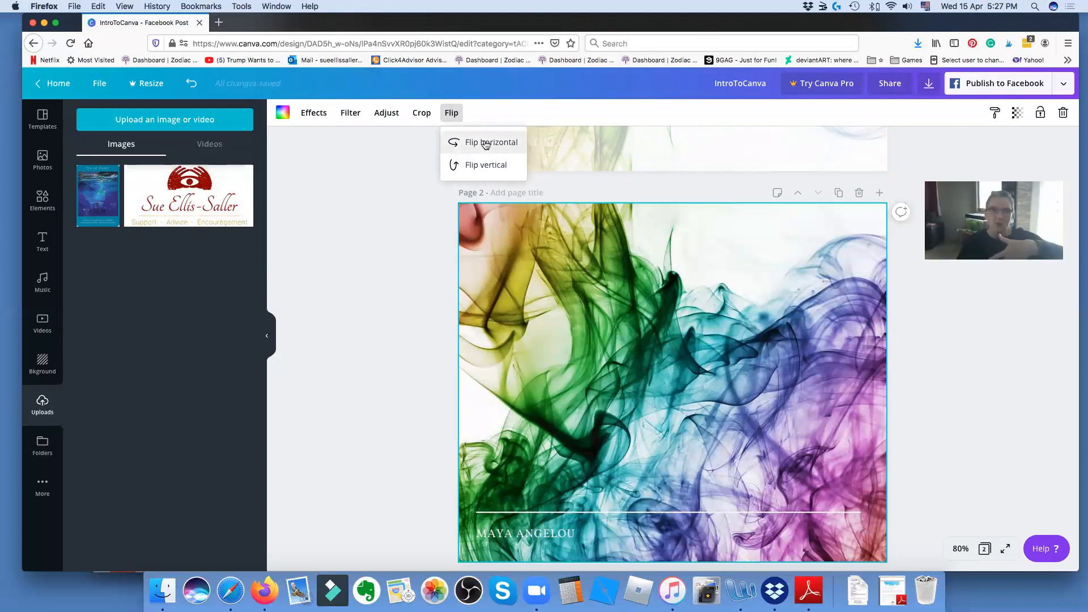
left_click(486, 143)
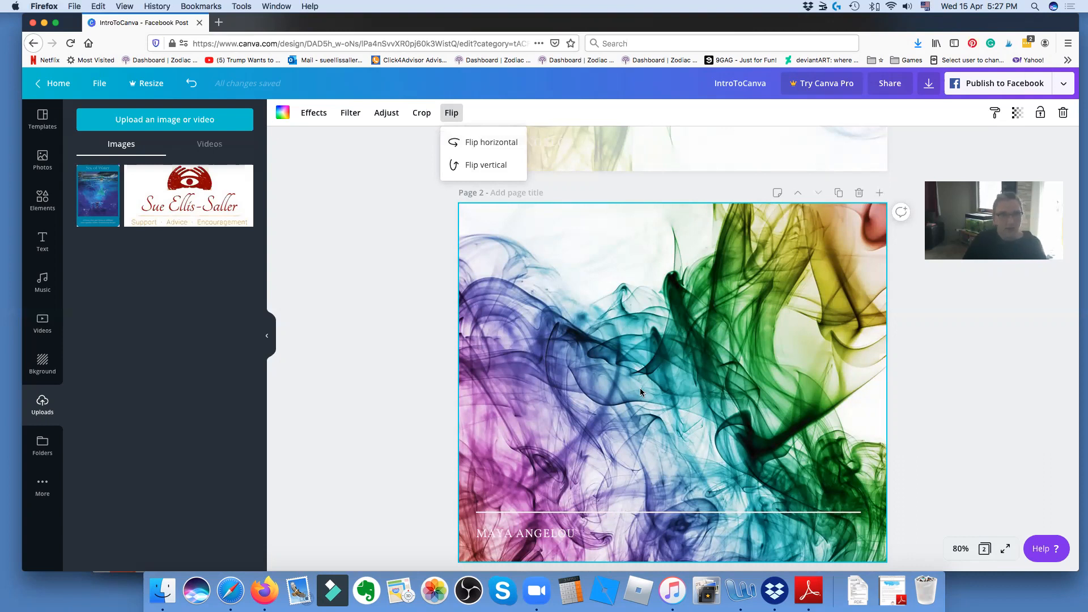
- Try a solid dark blue background on page 1, undo it, and apply the same blue again
scroll(641, 387, "up", 6)
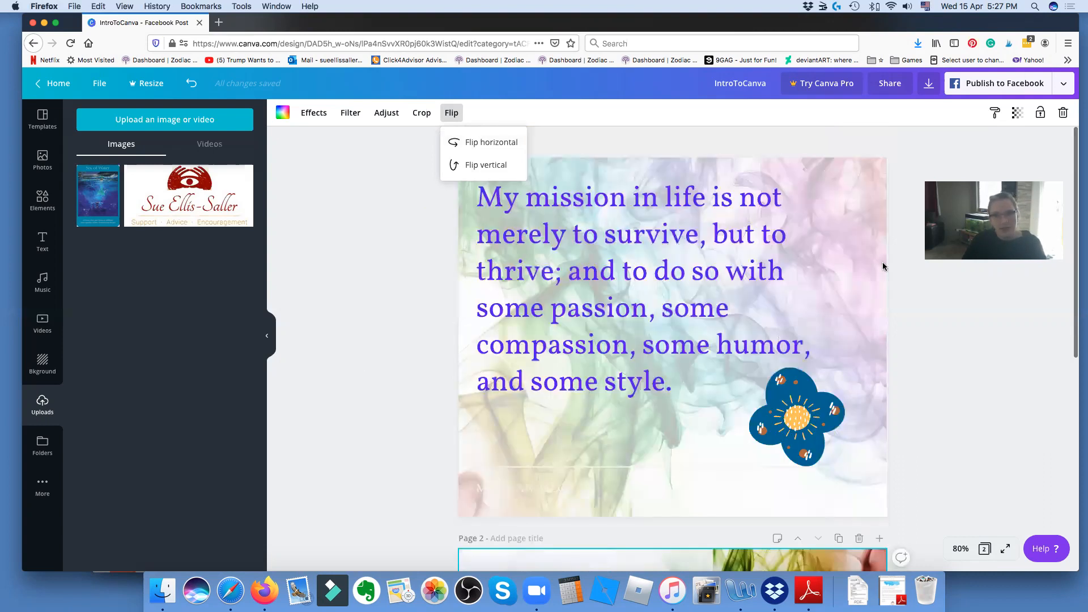
left_click(839, 269)
left_click(838, 269)
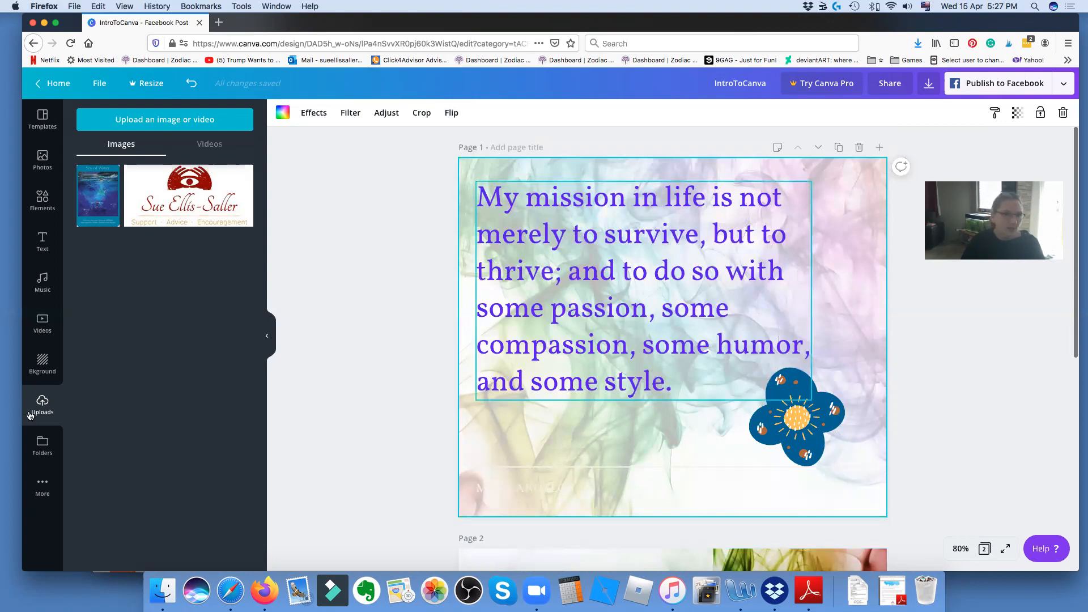
left_click(44, 359)
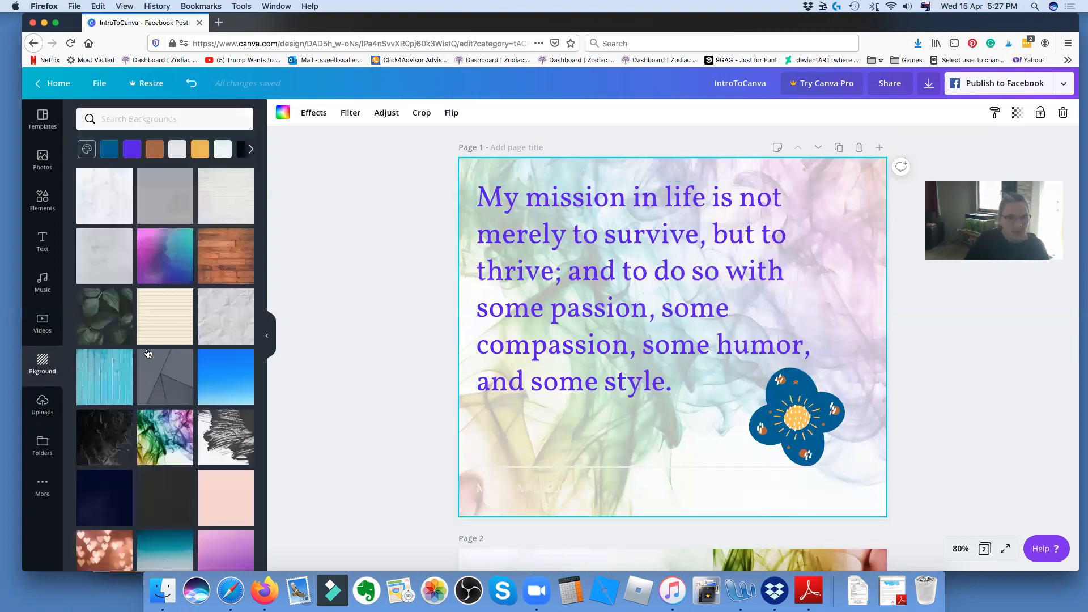
left_click(113, 154)
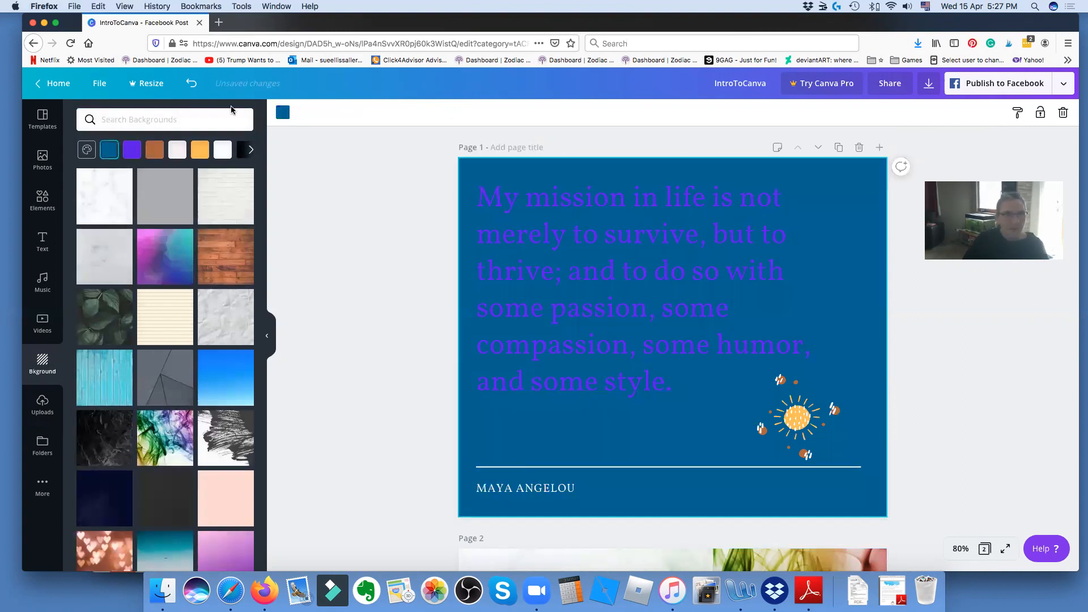
left_click(802, 266)
key("super+z")
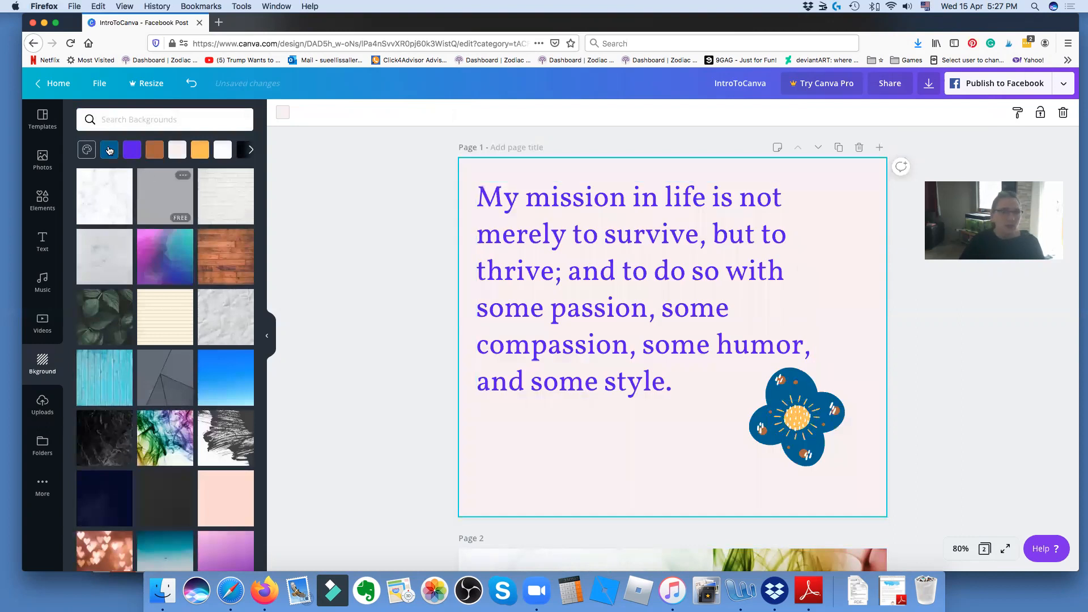
left_click(109, 150)
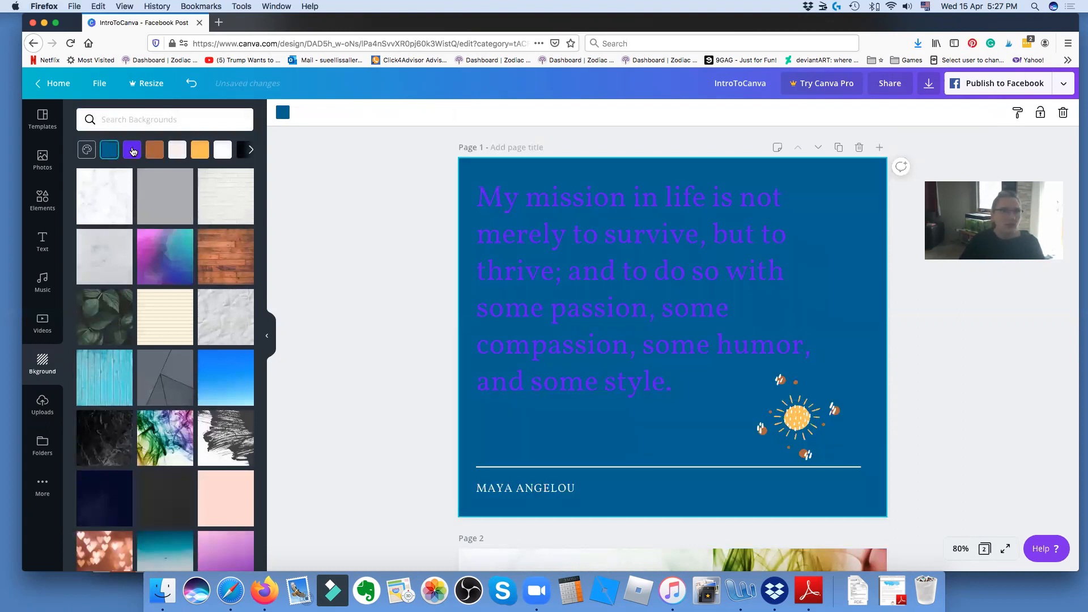
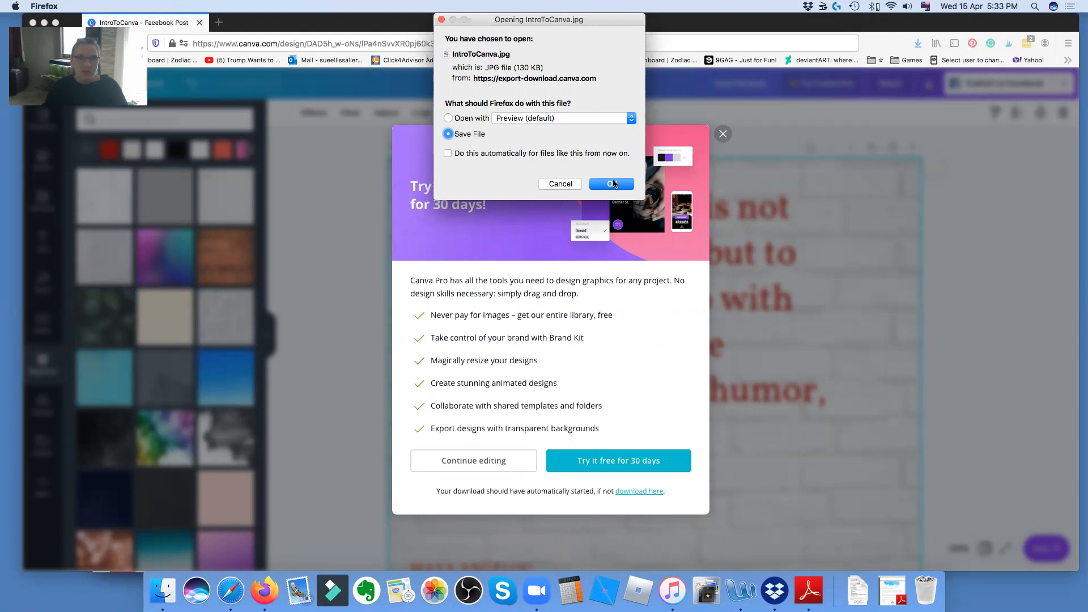
- Save the exported IntroToCanva.jpg to the computer and dismiss the Canva Pro trial offer
left_click(614, 182)
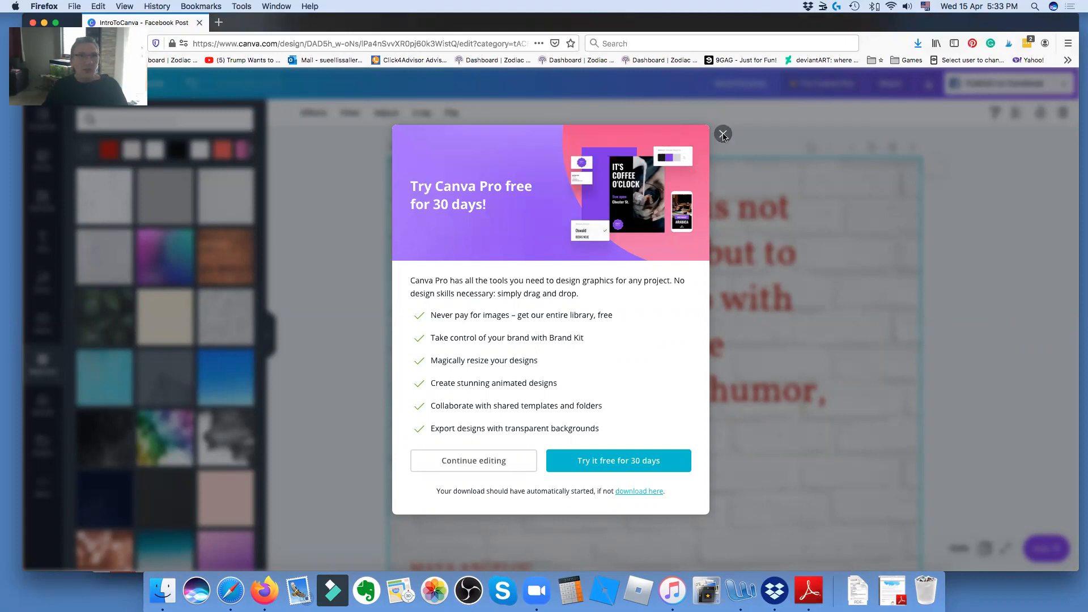
left_click(724, 135)
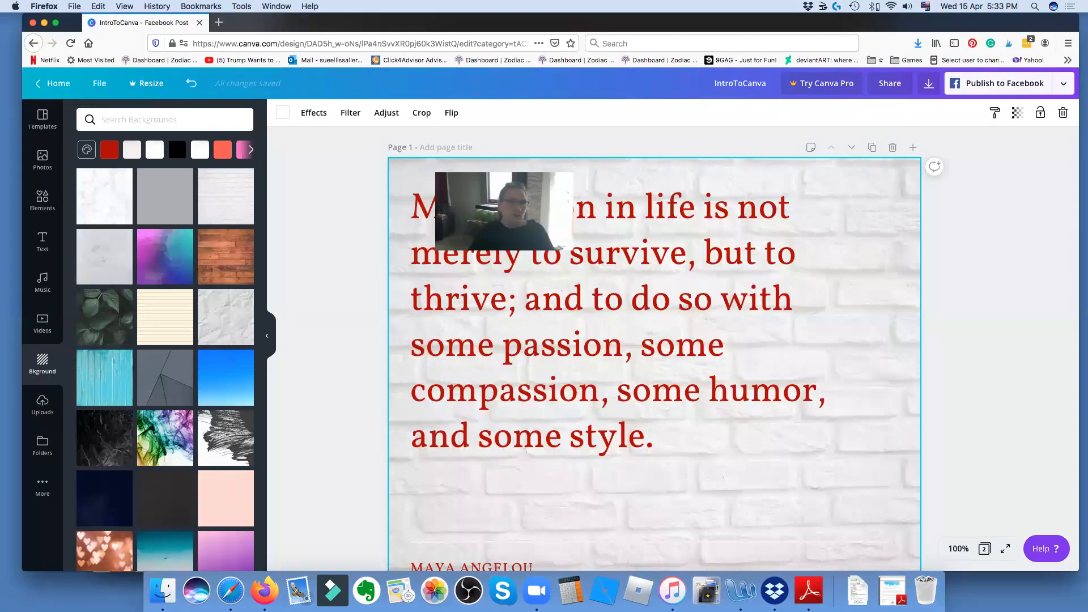
- Leave the design for the home page, view all saved designs, and examine the Brand Kit's logo, colour and font sections
left_click(49, 83)
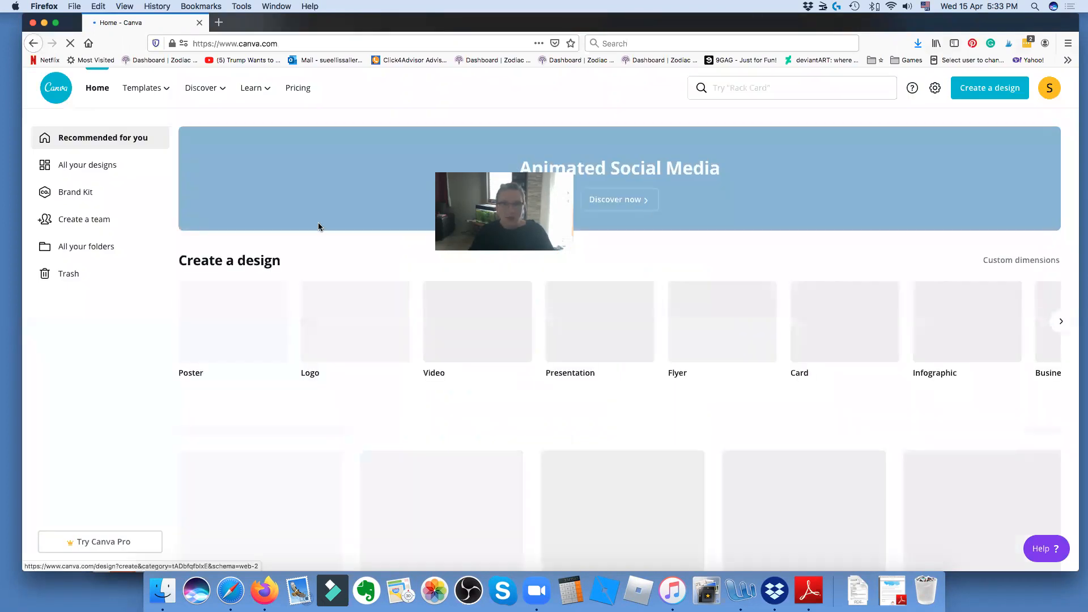
left_click(82, 165)
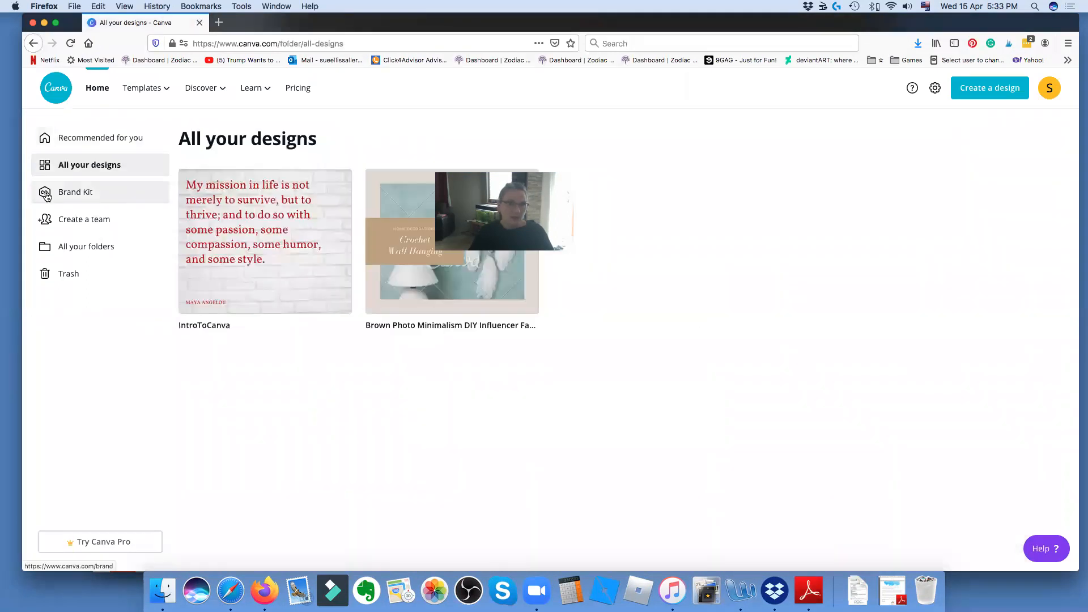
left_click(69, 195)
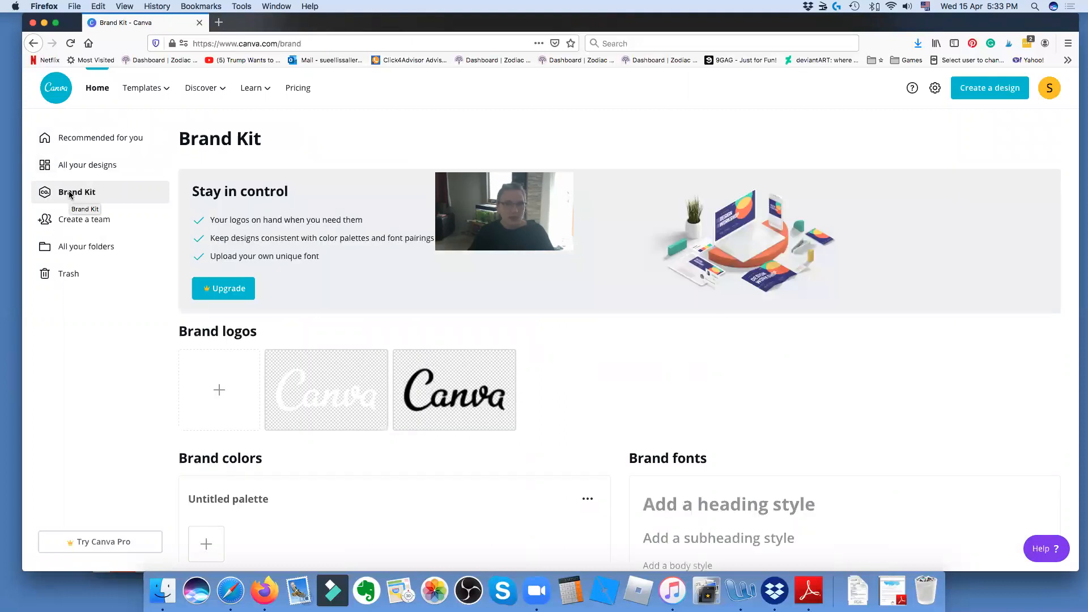
scroll(377, 350, "down", 1)
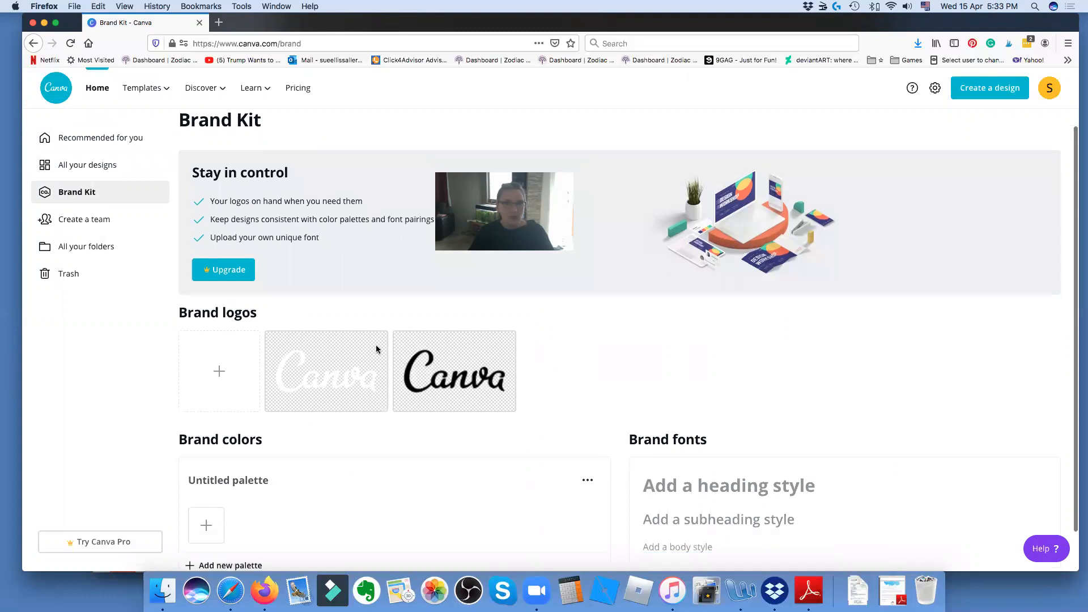
scroll(377, 349, "down", 2)
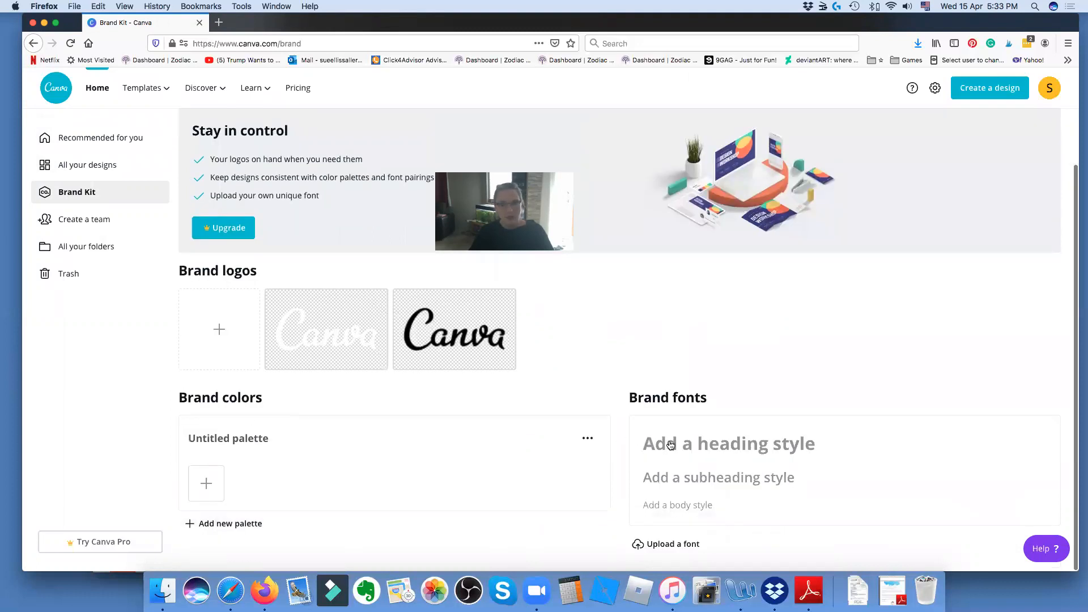
- Browse the fonts for the Brand Kit's heading style, try to apply a premium script font, and dismiss the Canva Pro trial offer
left_click(811, 450)
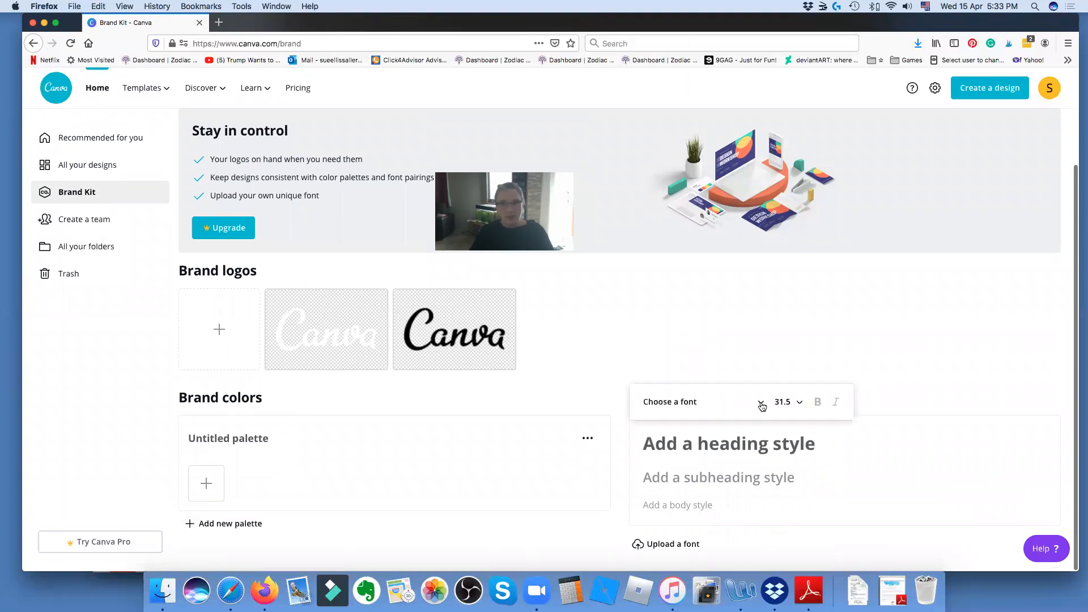
left_click(761, 404)
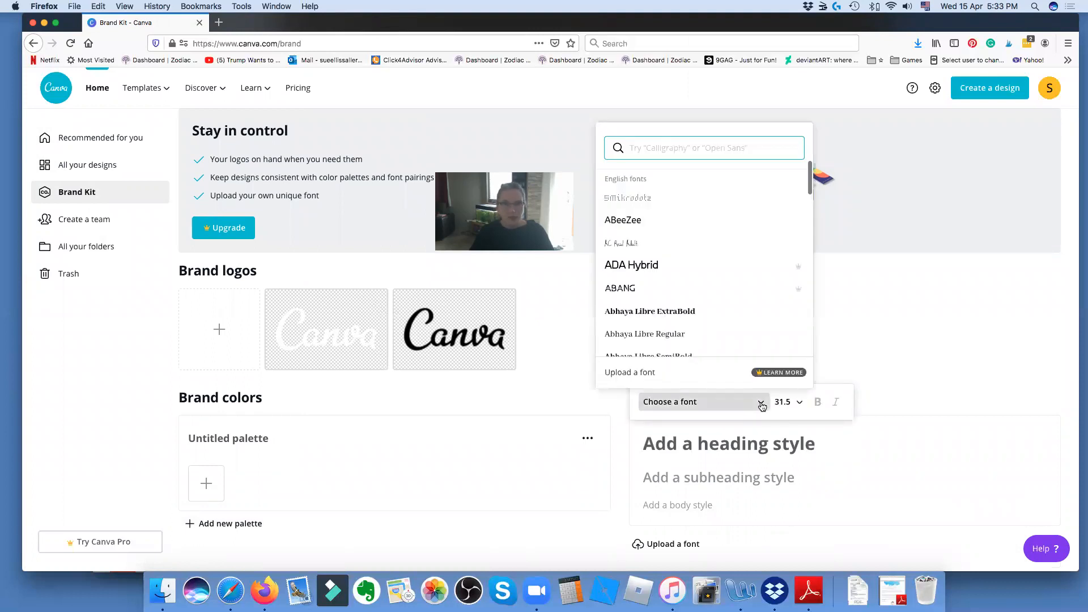
scroll(750, 287, "down", 3)
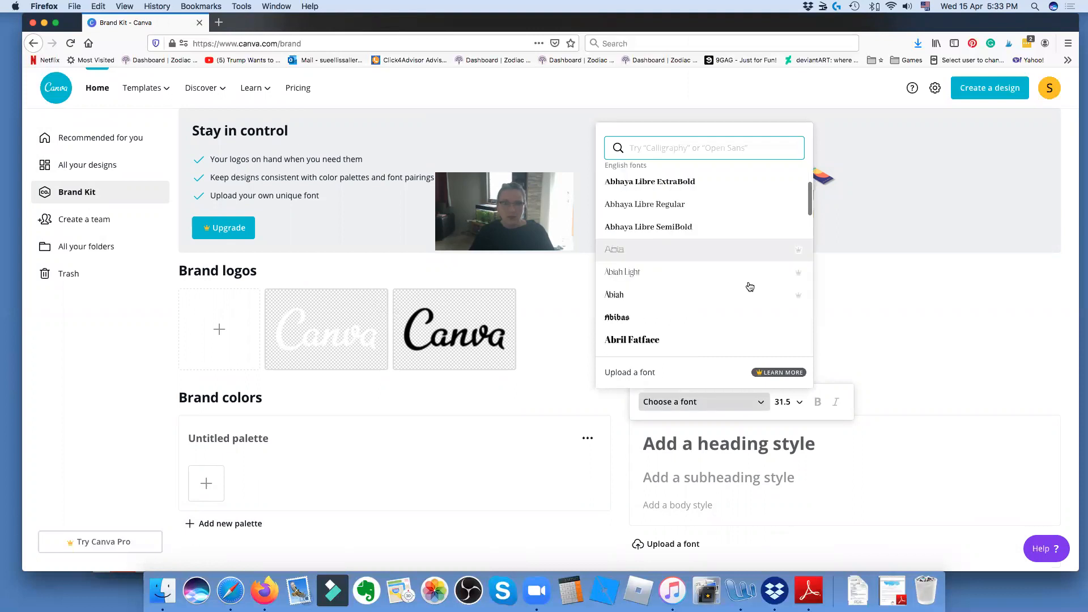
scroll(750, 286, "down", 1)
scroll(750, 286, "down", 2)
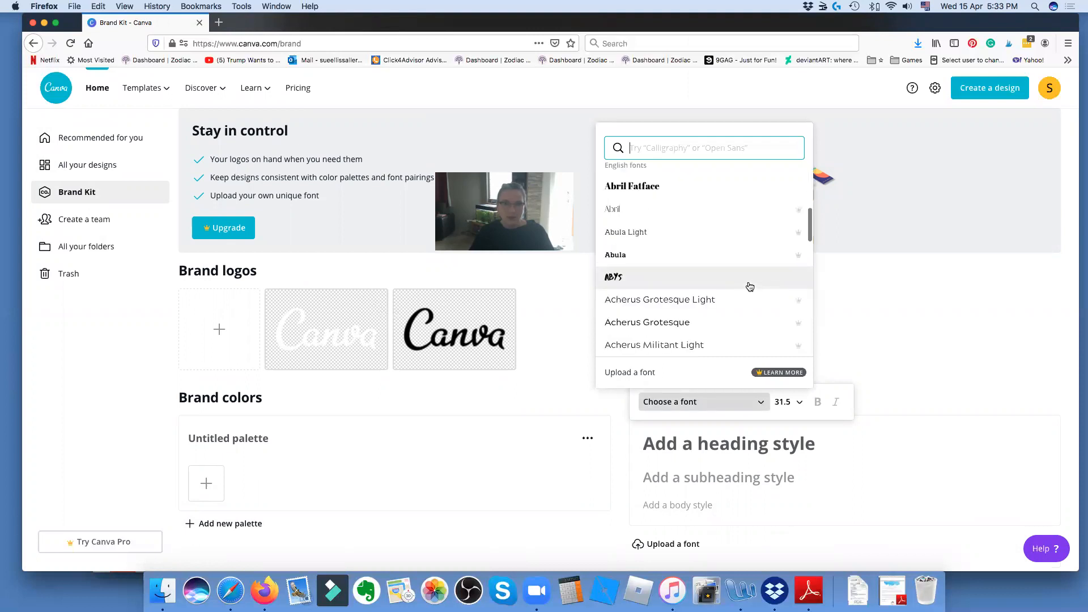
scroll(750, 287, "down", 2)
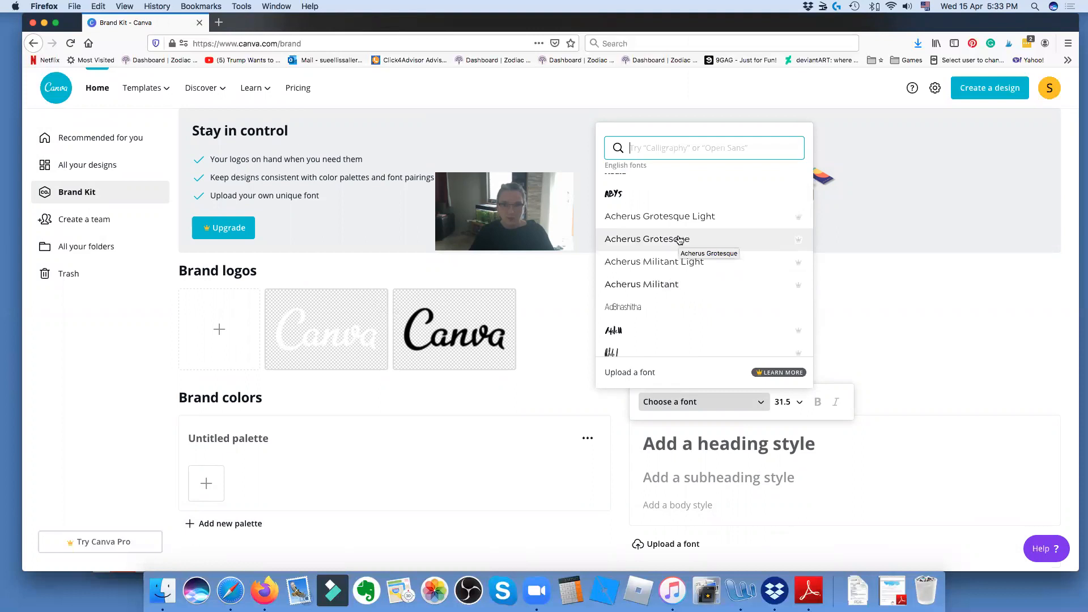
scroll(680, 240, "up", 2)
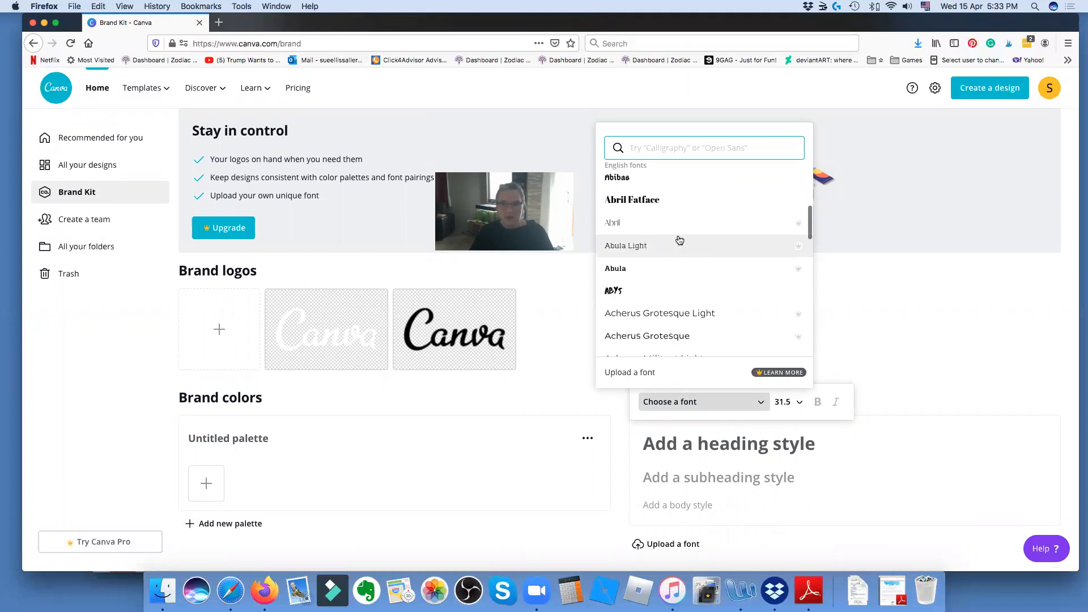
scroll(680, 241, "down", 3)
scroll(680, 240, "down", 2)
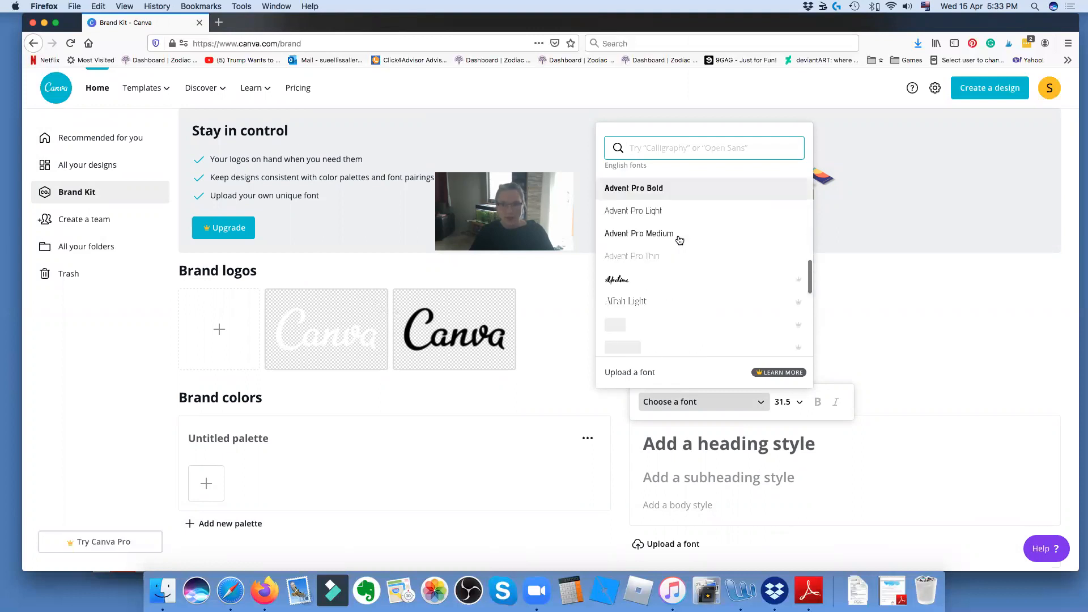
scroll(680, 241, "down", 2)
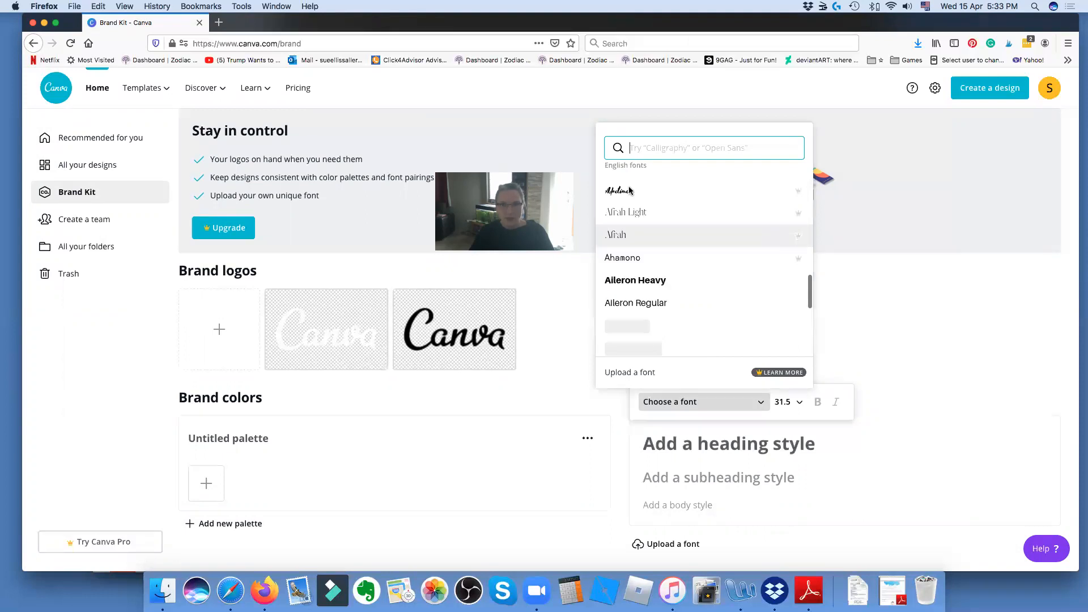
left_click(631, 191)
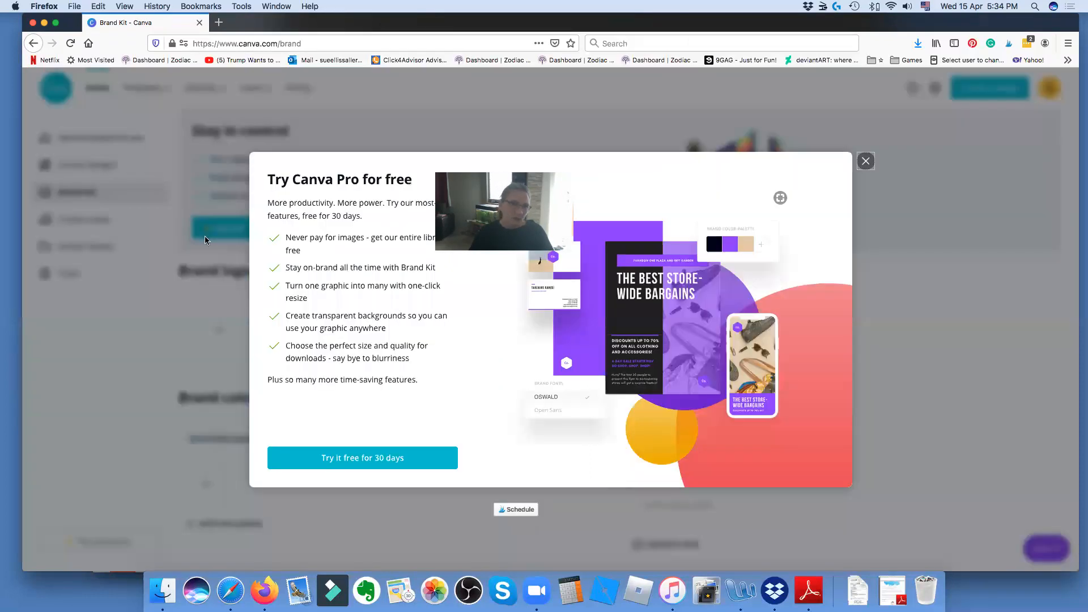
left_click(866, 163)
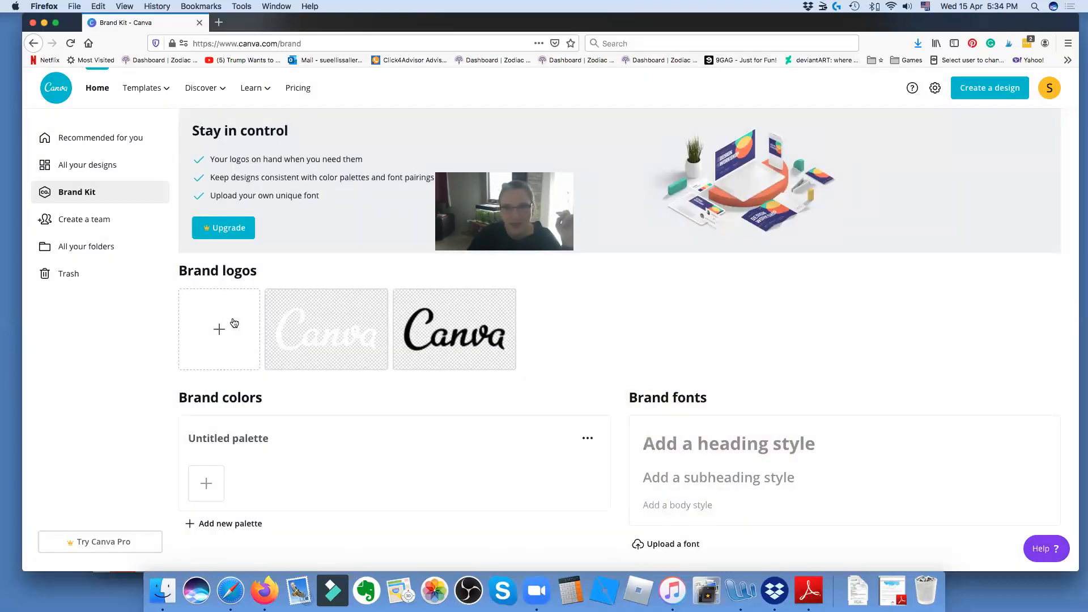
scroll(235, 324, "up", 1)
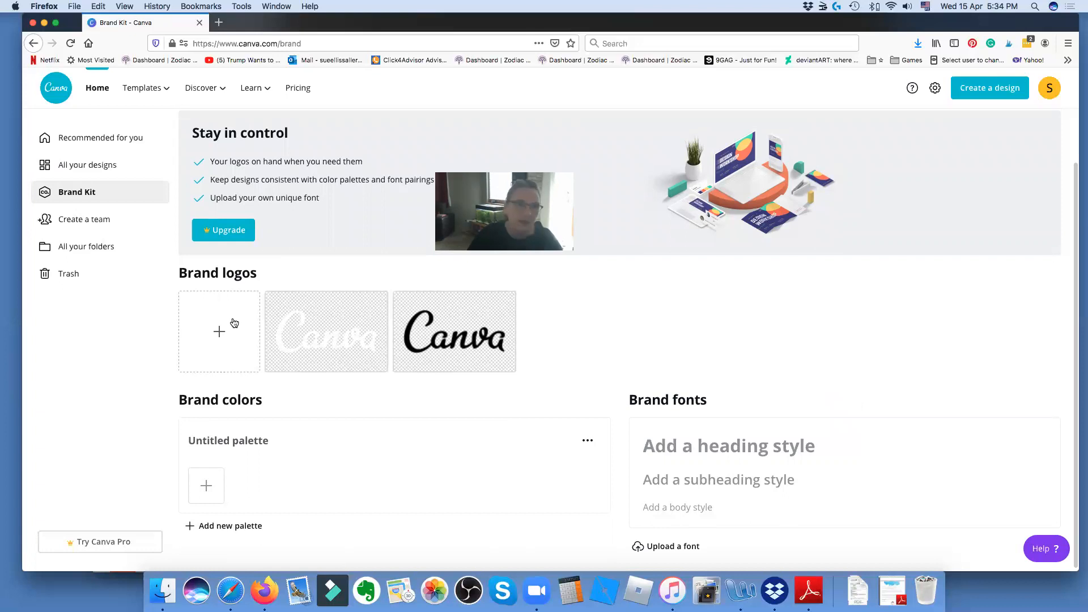
- Return to all saved designs and examine the list of design types available for creating a new design
left_click(98, 166)
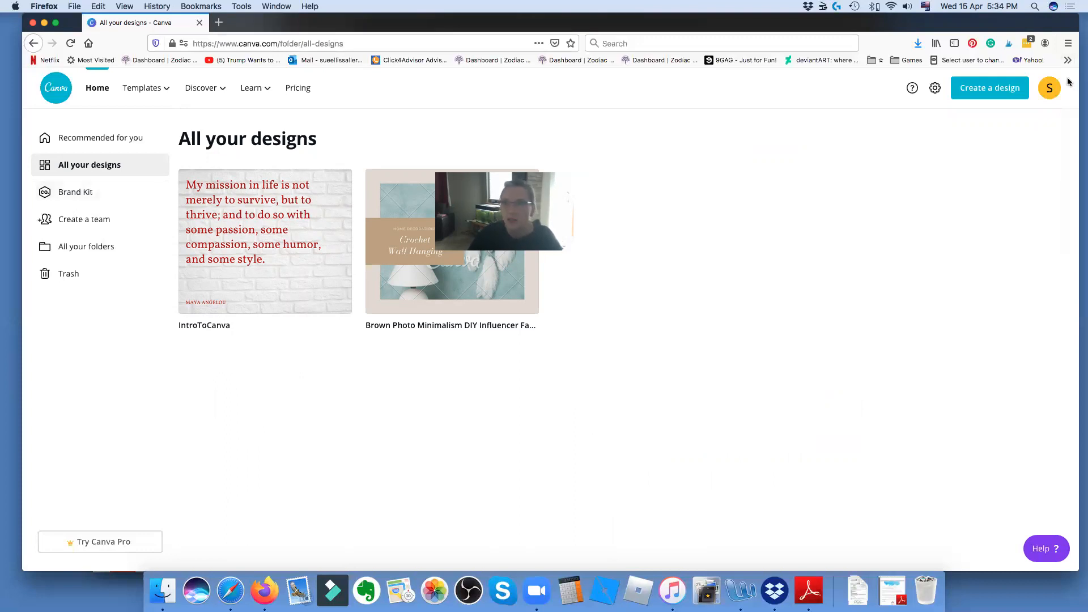
left_click(1003, 90)
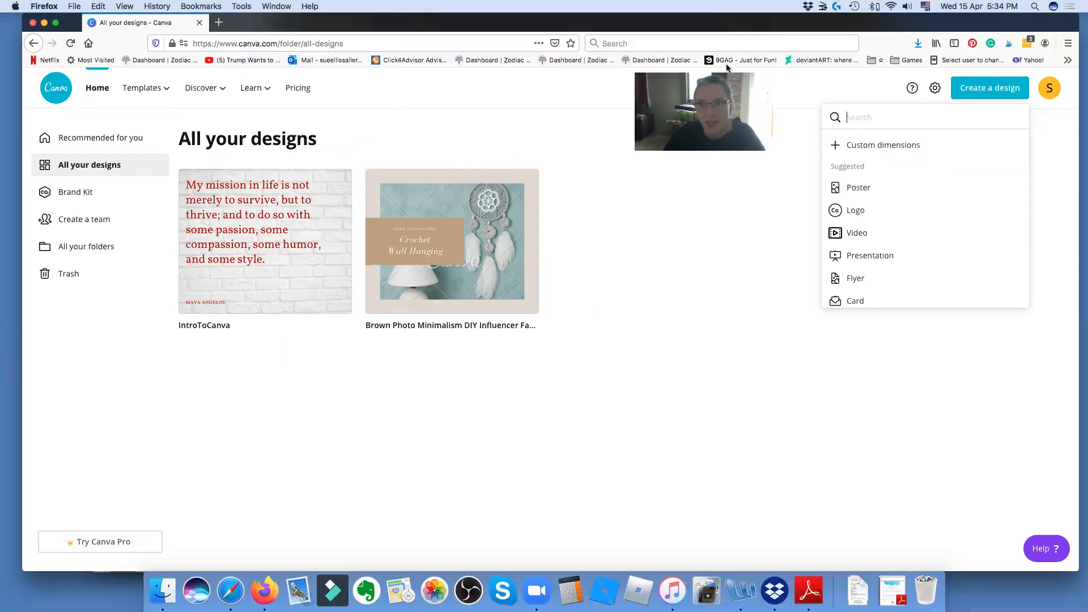
scroll(883, 205, "down", 5)
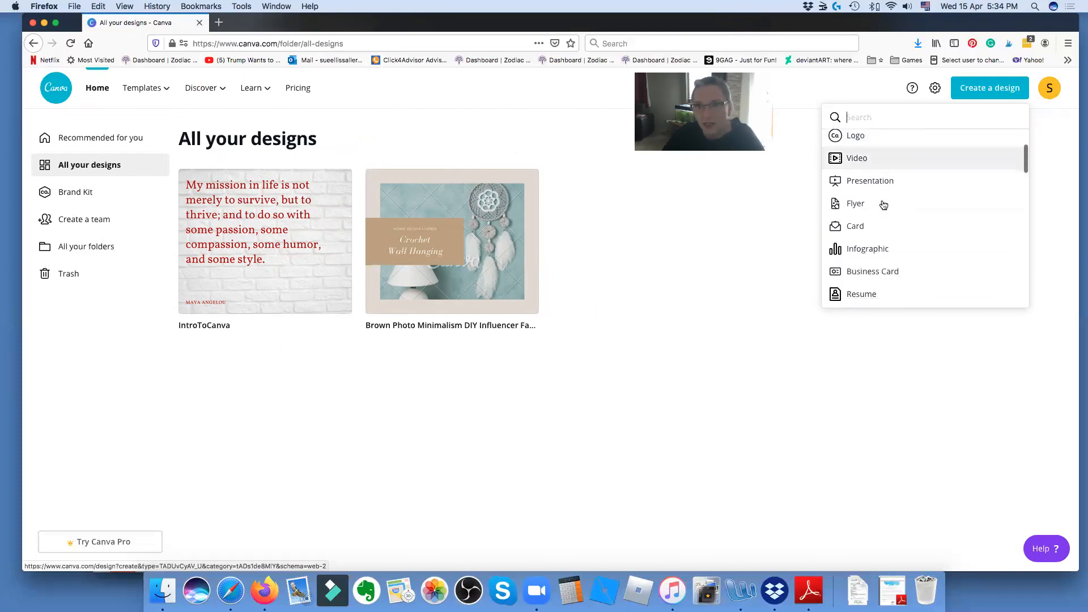
scroll(884, 206, "down", 10)
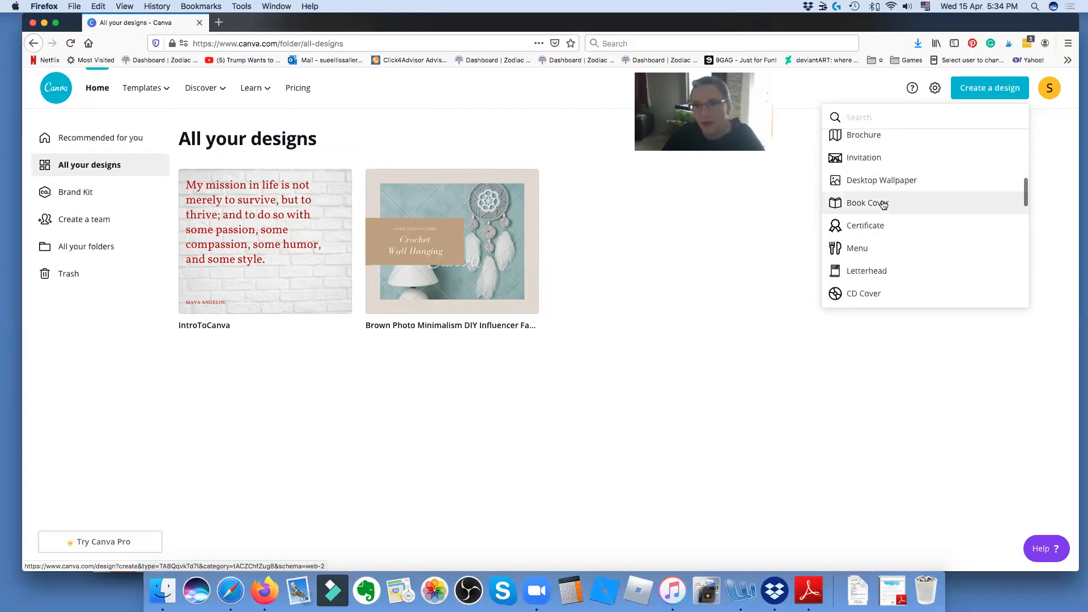
scroll(884, 205, "down", 3)
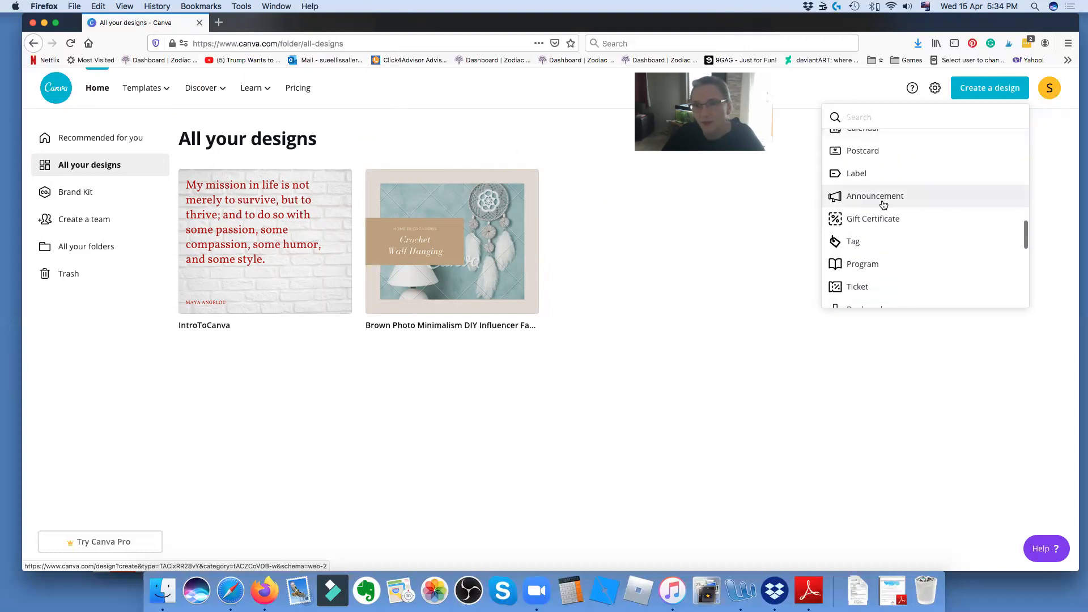
scroll(884, 205, "down", 8)
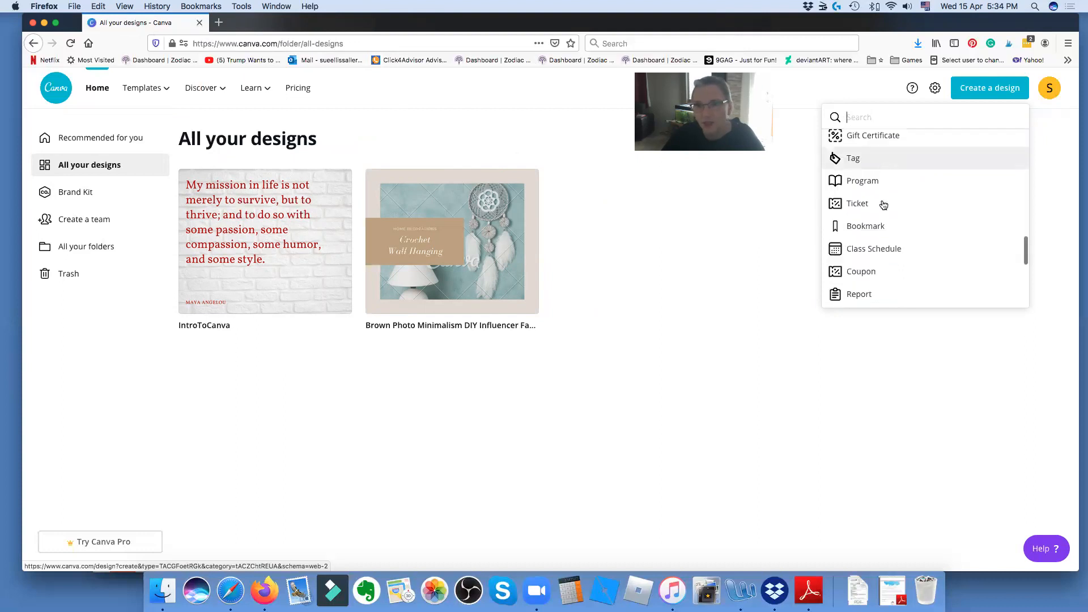
scroll(884, 205, "down", 4)
scroll(883, 204, "up", 3)
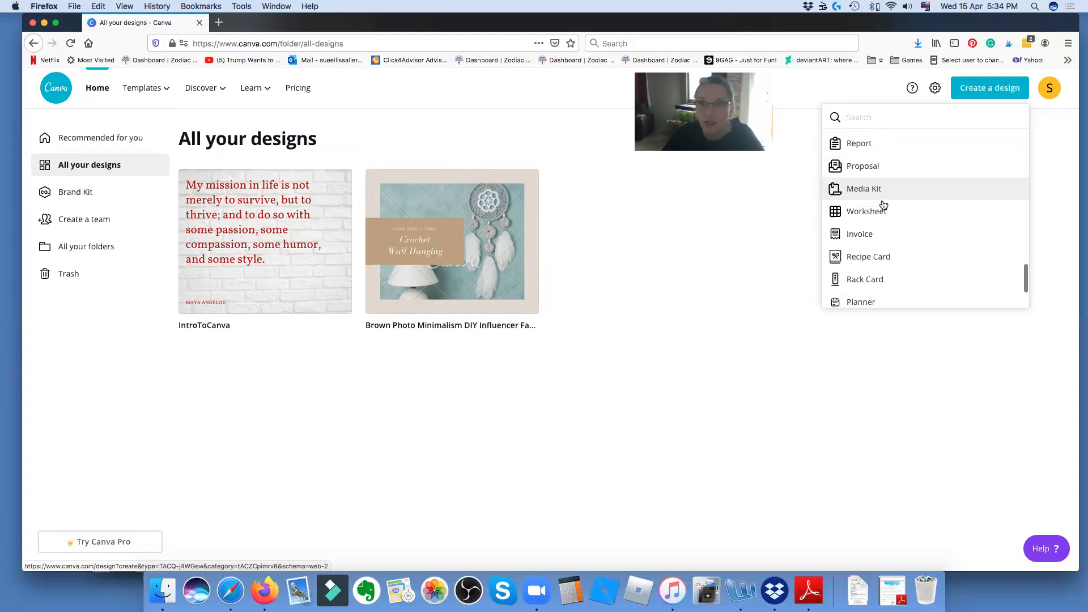
- Examine the home page's recommended templates, from Facebook and Instagram posts to logos, cards, covers and channel art
left_click(94, 88)
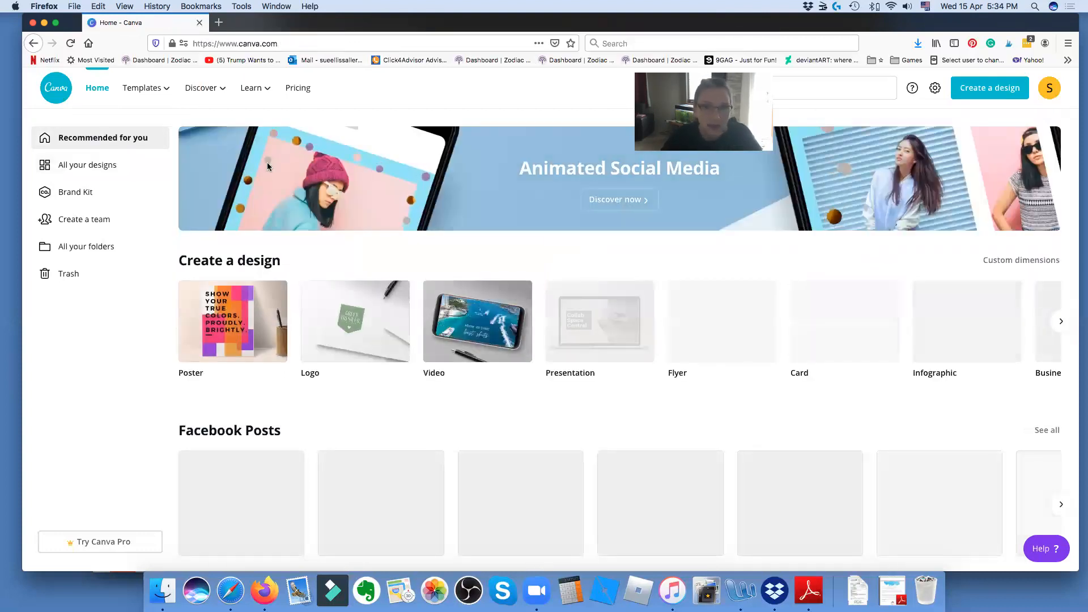
scroll(267, 165, "down", 2)
scroll(268, 168, "down", 2)
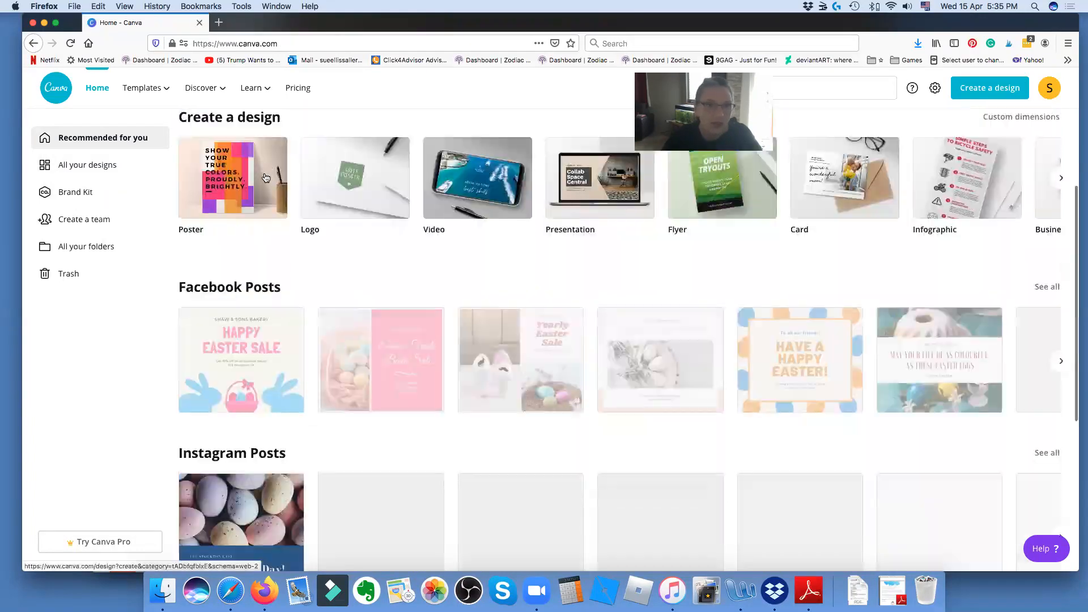
scroll(264, 193, "down", 3)
scroll(263, 206, "down", 10)
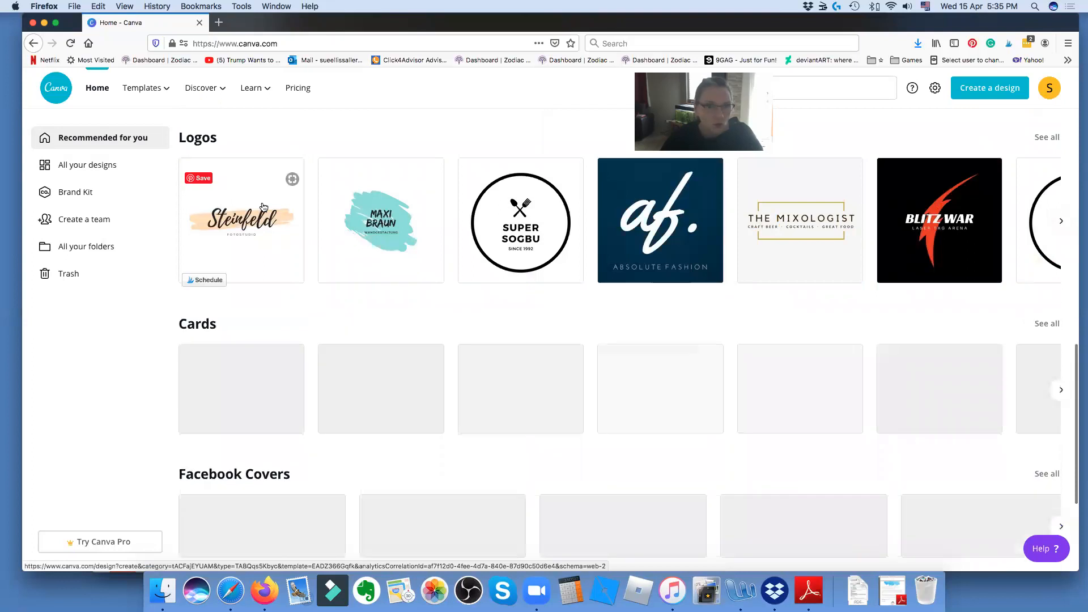
scroll(263, 206, "down", 4)
scroll(263, 207, "down", 5)
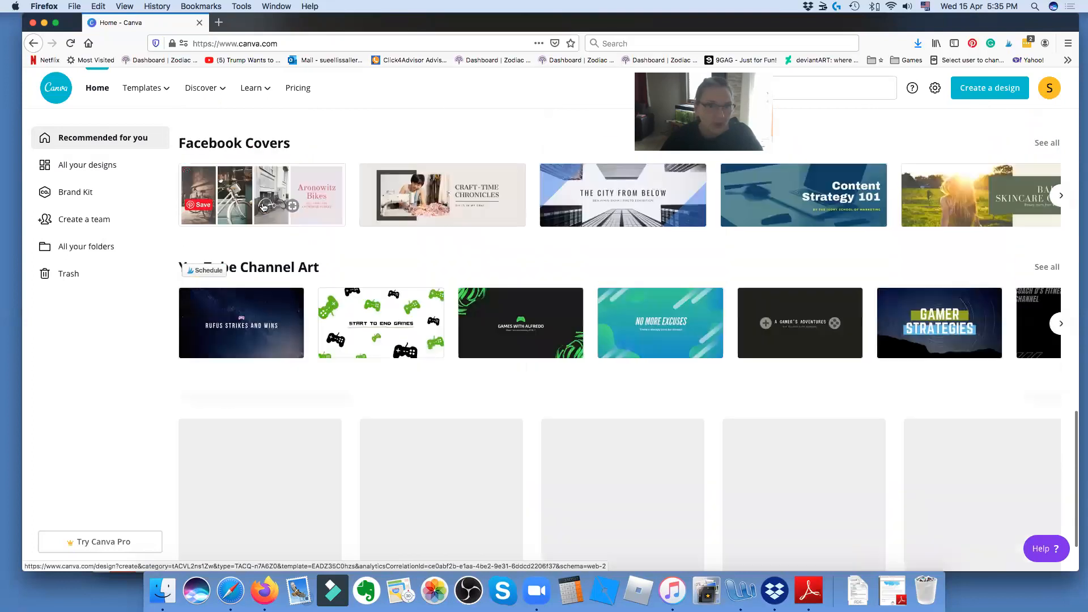
scroll(263, 208, "down", 2)
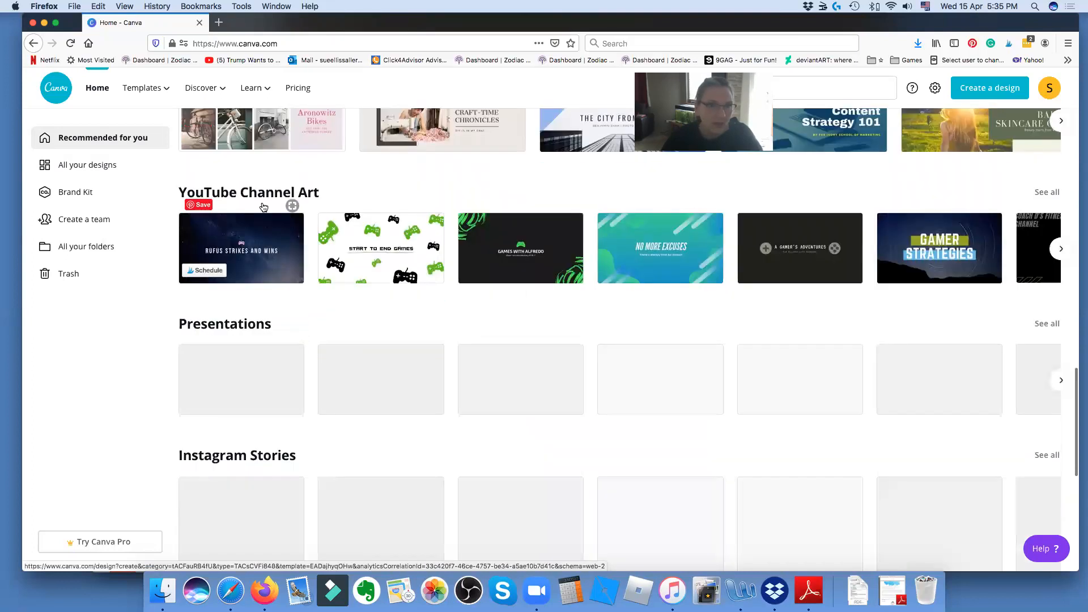
scroll(263, 207, "up", 10)
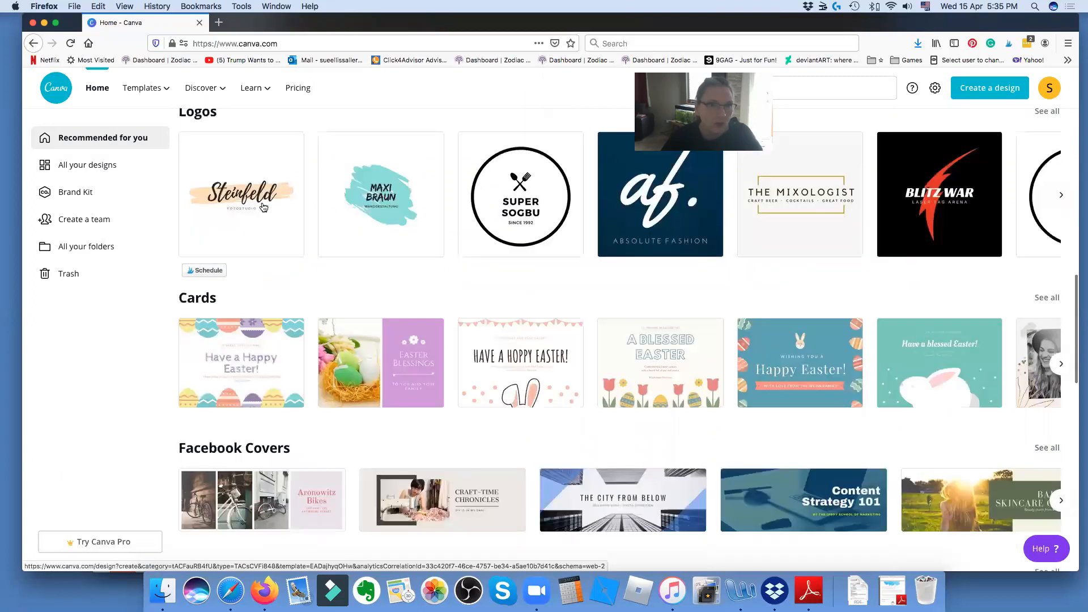
scroll(263, 207, "up", 1)
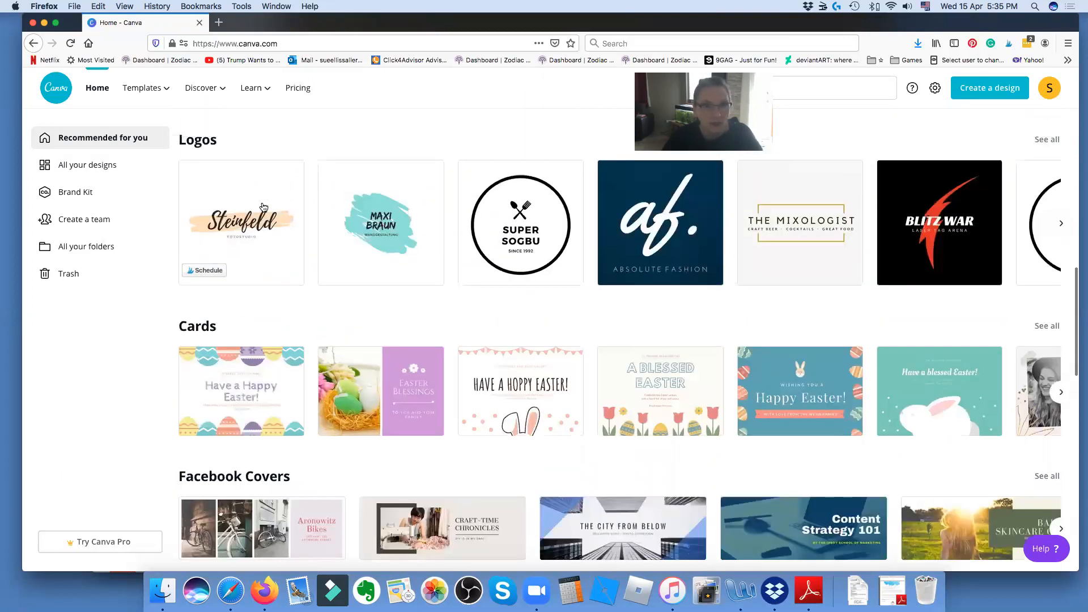
scroll(263, 207, "up", 5)
scroll(232, 175, "down", 1)
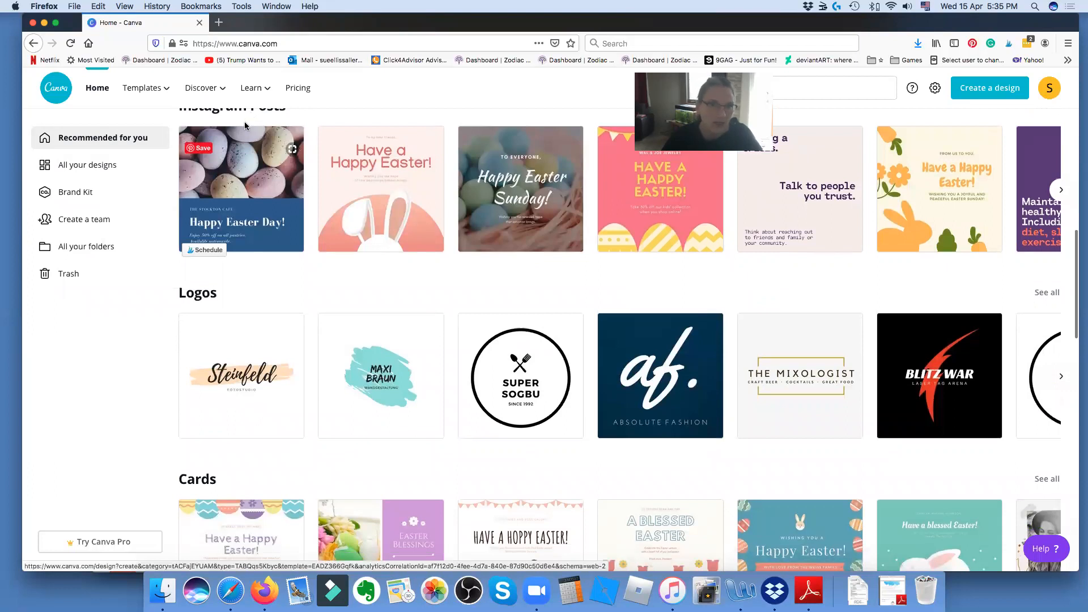
- Open the "Happy Easter Day!" egg-photo Instagram post template as a new design, close the home page window and reposition the new window
left_click(236, 145)
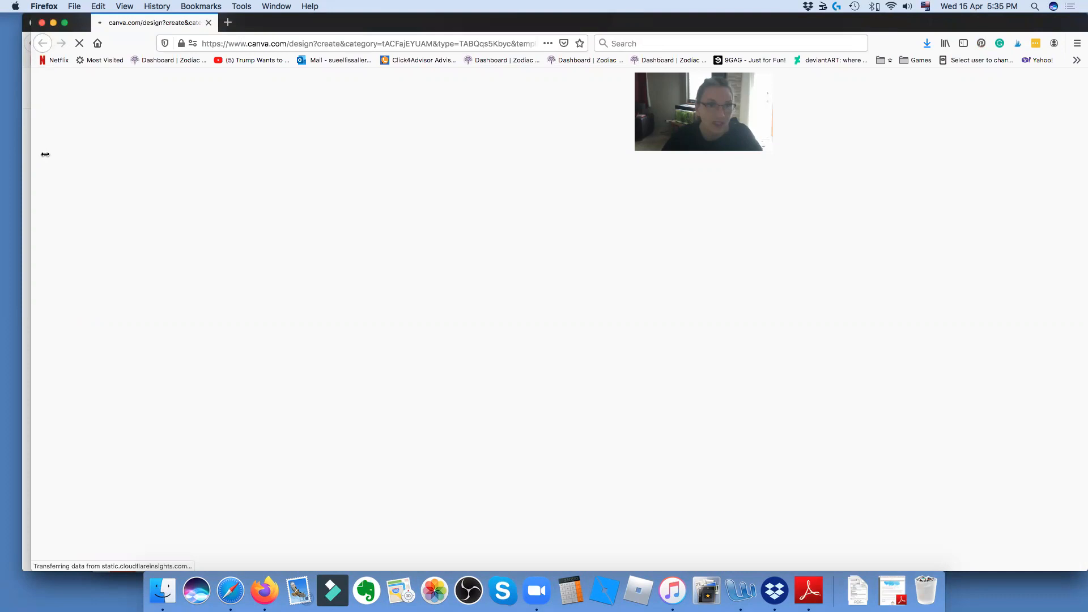
left_click_drag(31, 153, 153, 153)
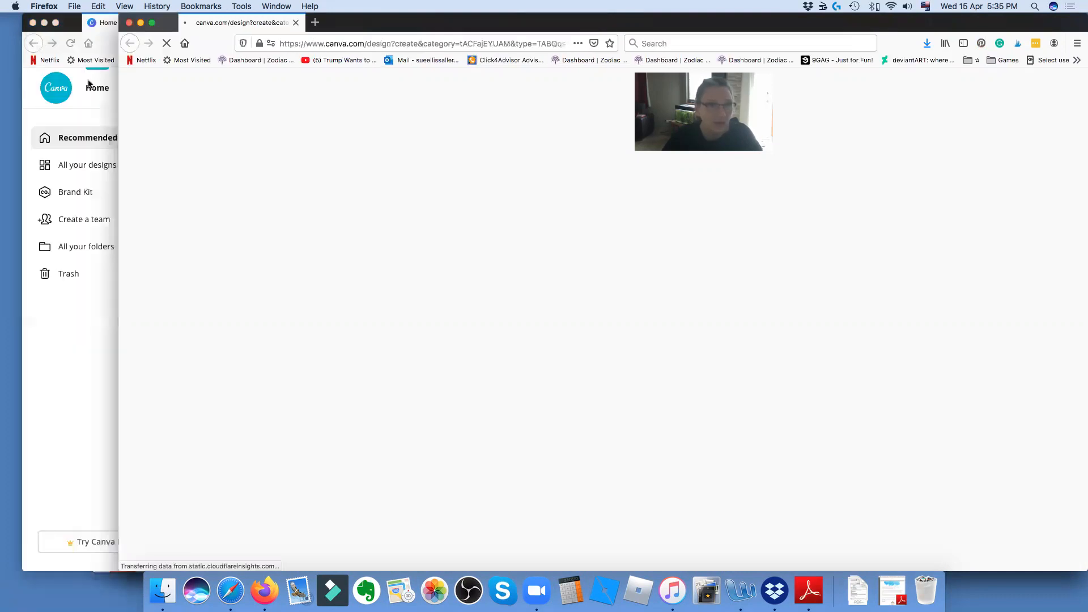
left_click(40, 30)
left_click(33, 23)
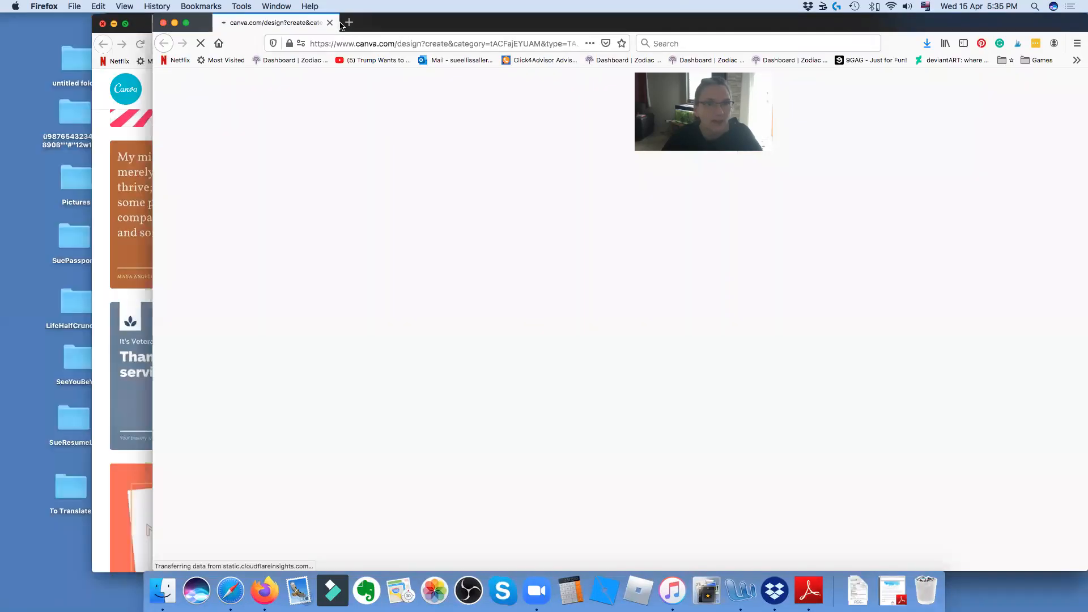
left_click_drag(396, 21, 325, 61)
left_click(248, 28)
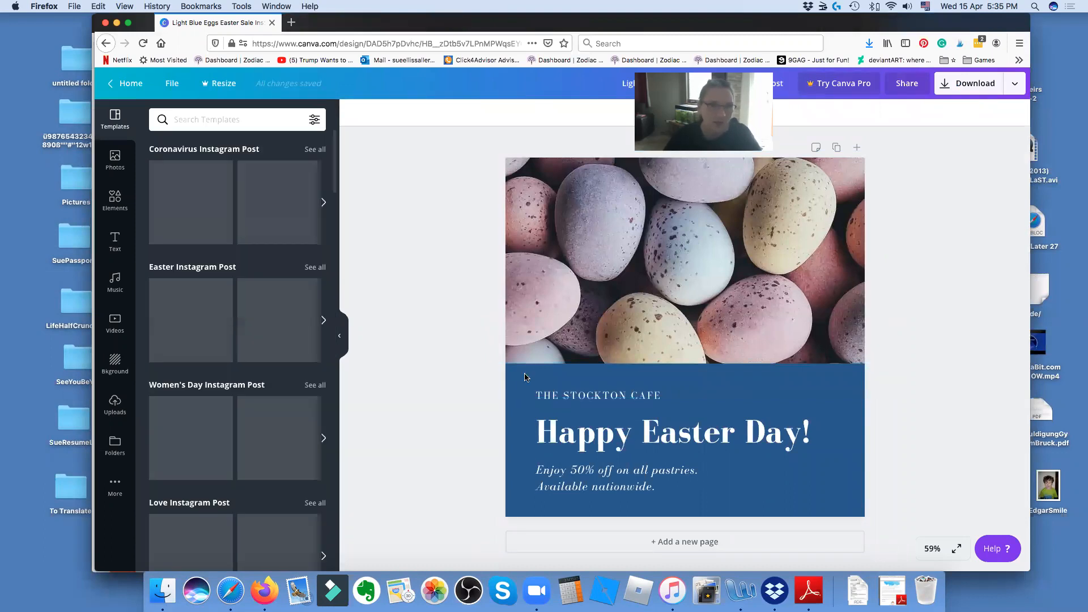
- Replace the "Happy Easter Day!" heading with "Did you have a good Easter?"
left_click(691, 435)
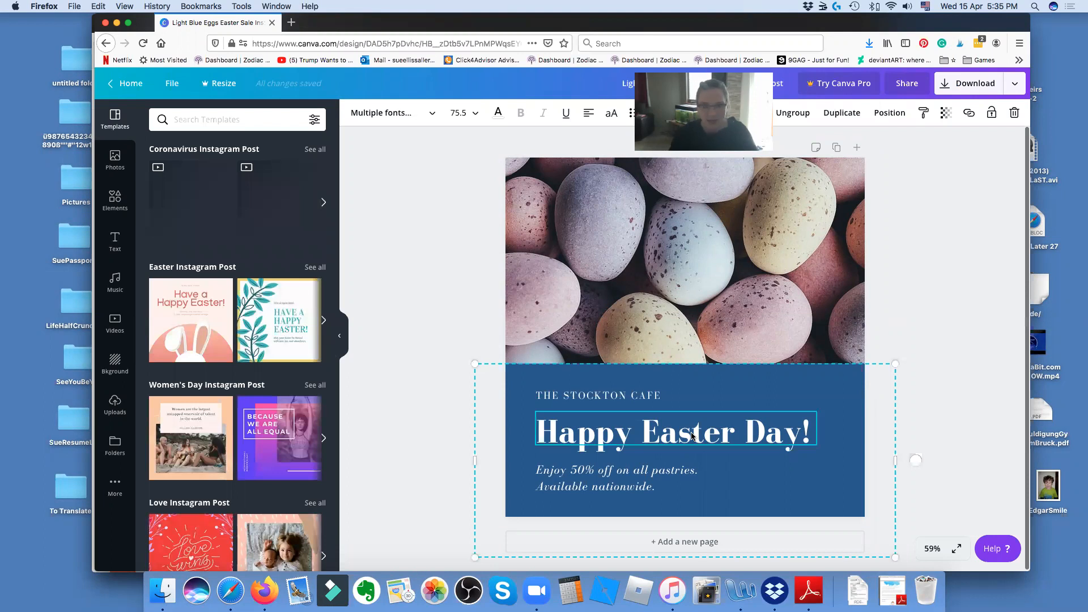
left_click(692, 433)
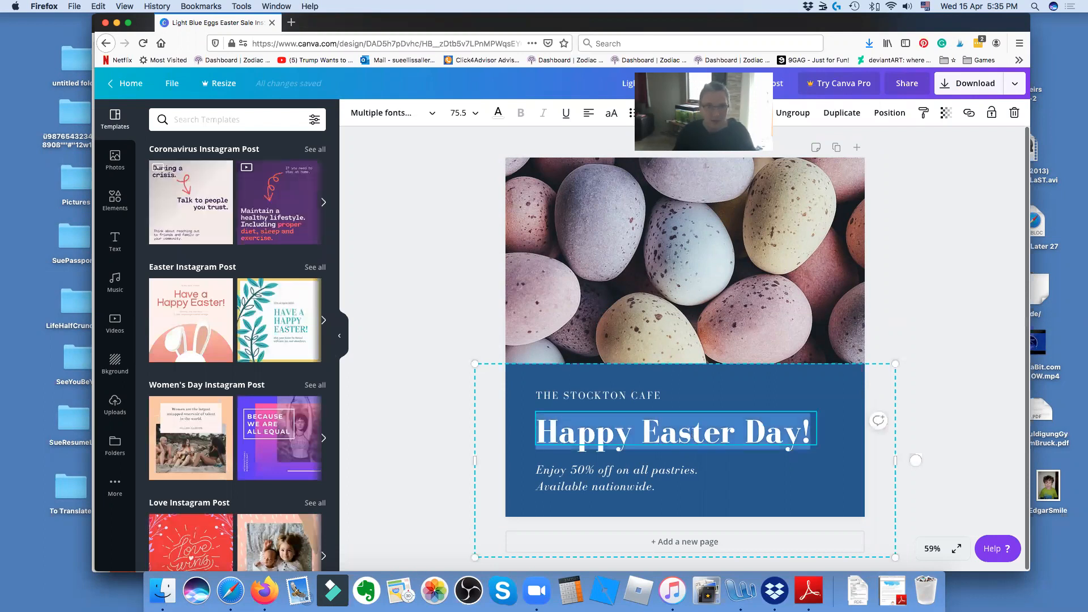
type("Did you g")
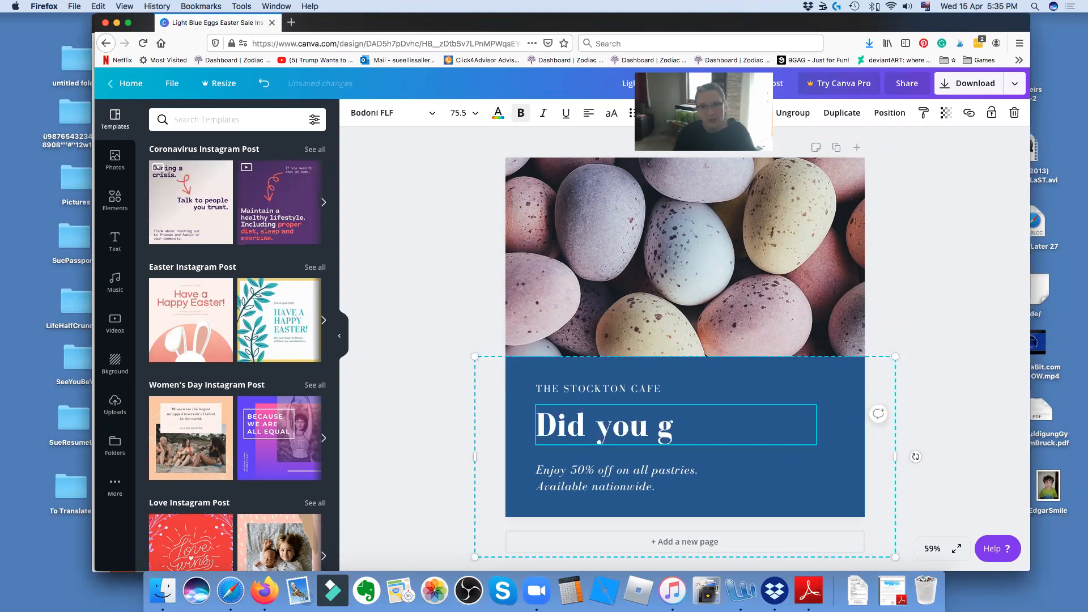
key("BackSpace")
type("have a")
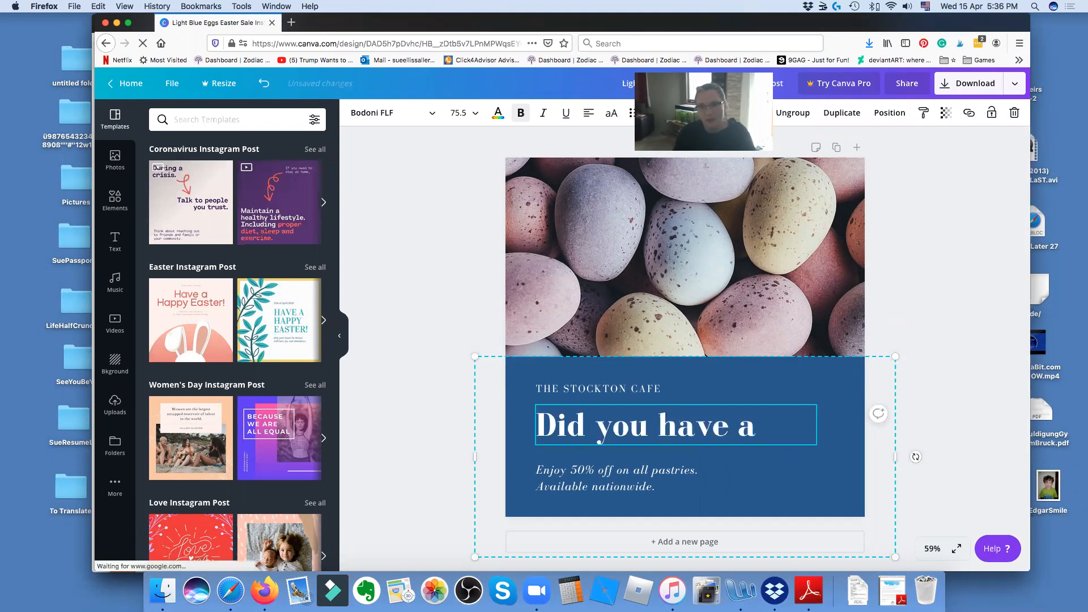
type(" good eas")
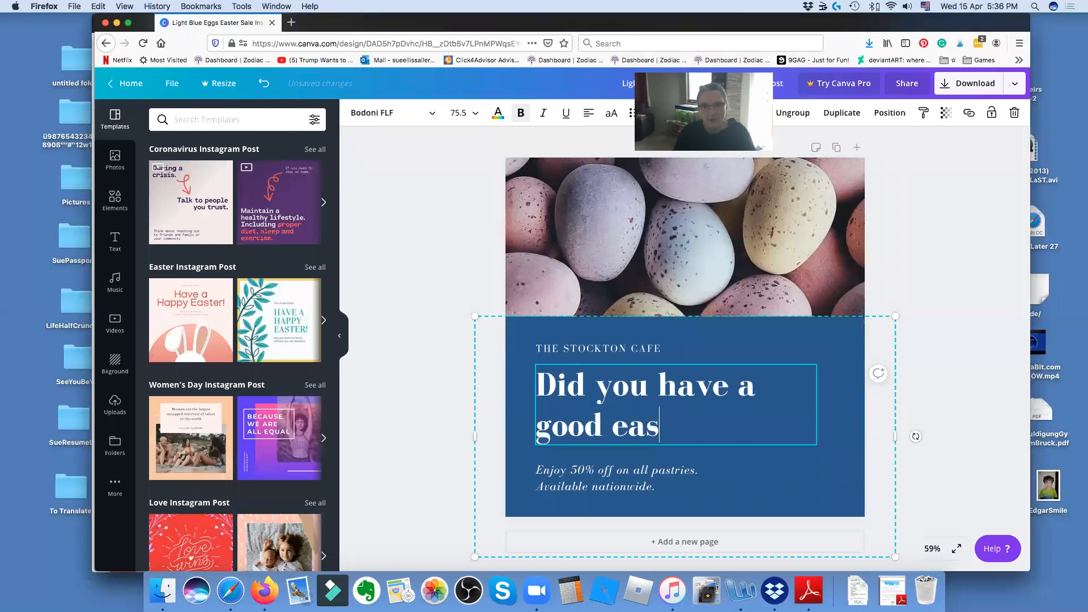
key("BackSpace")
key("BackSpace")
key("BackSpace")
type("Easter?")
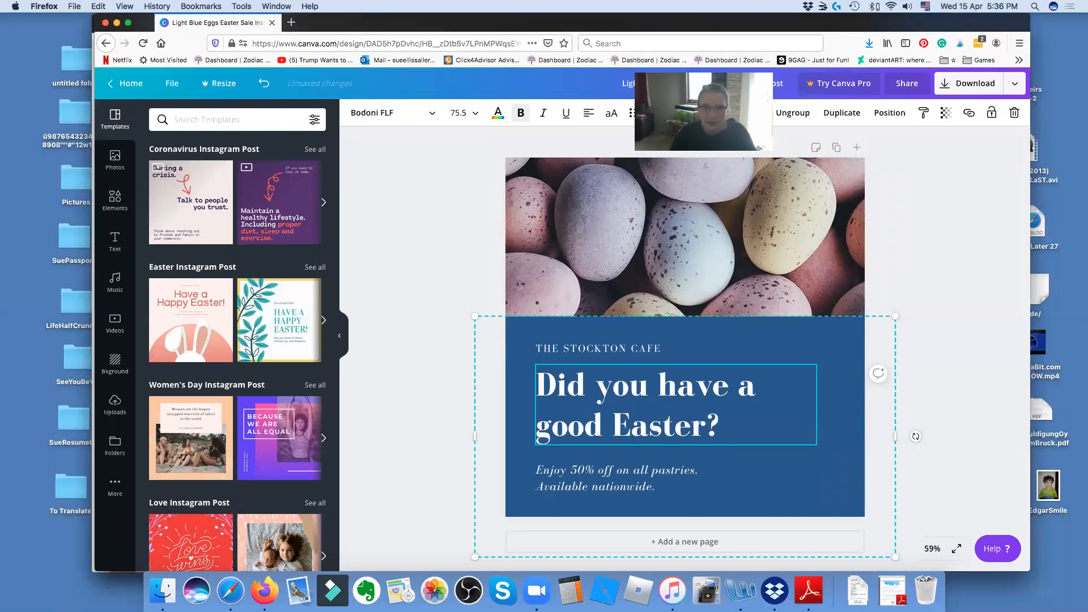
- Replace the pastry offer text below the heading with "We'd like to help you enjoy it more"
double_click(620, 482)
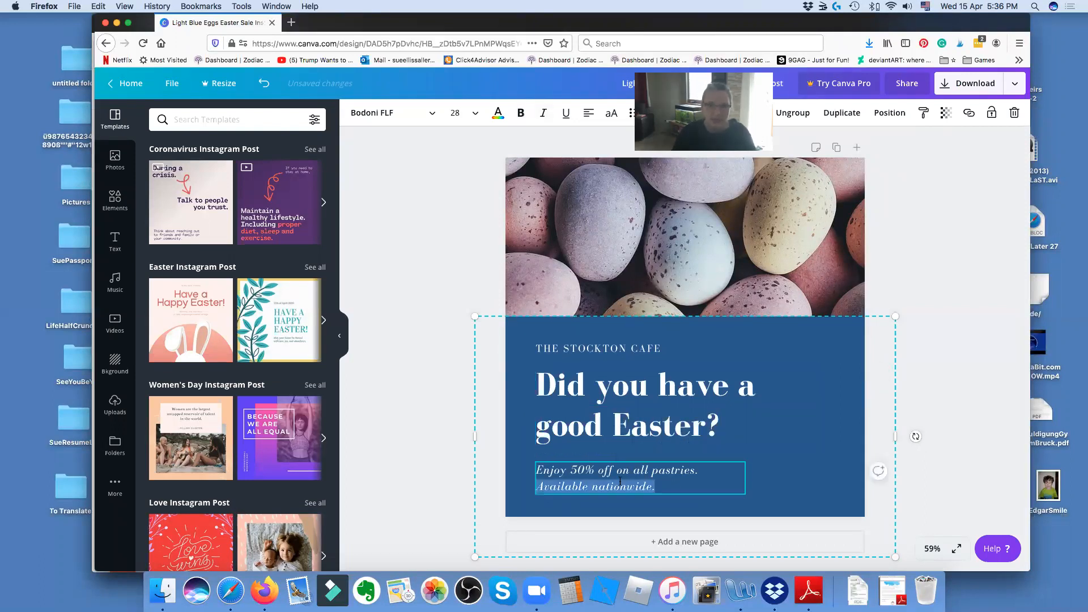
left_click_drag(644, 480, 529, 473)
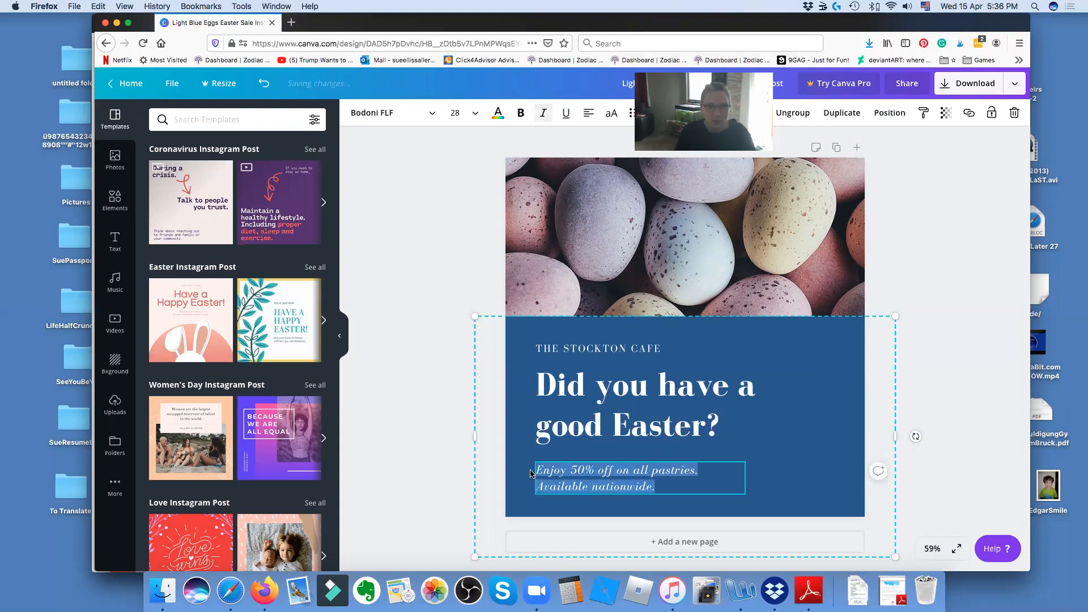
key("super+v")
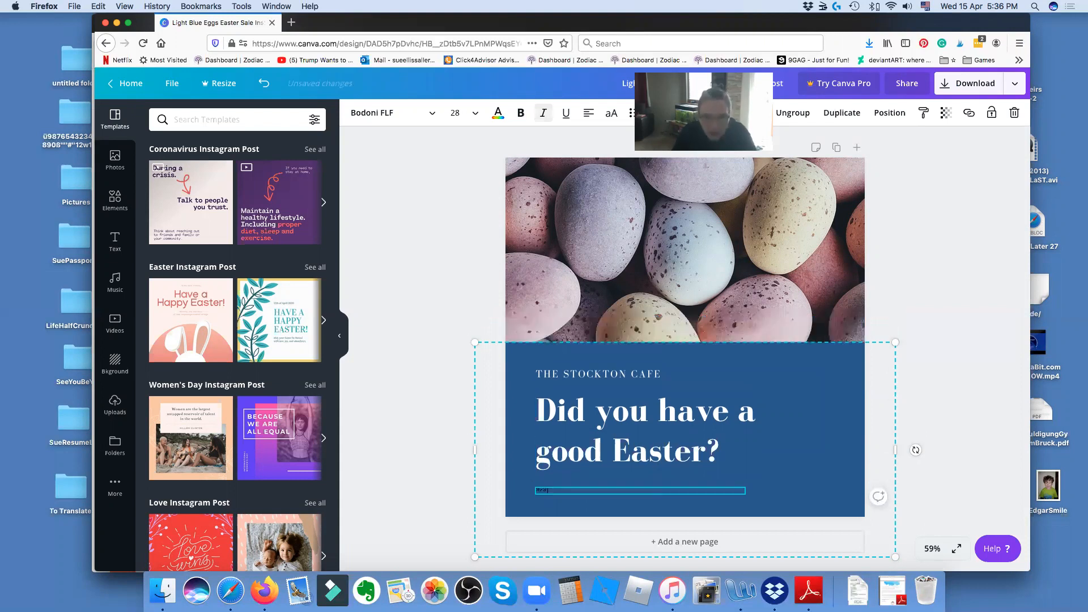
type("lp you en")
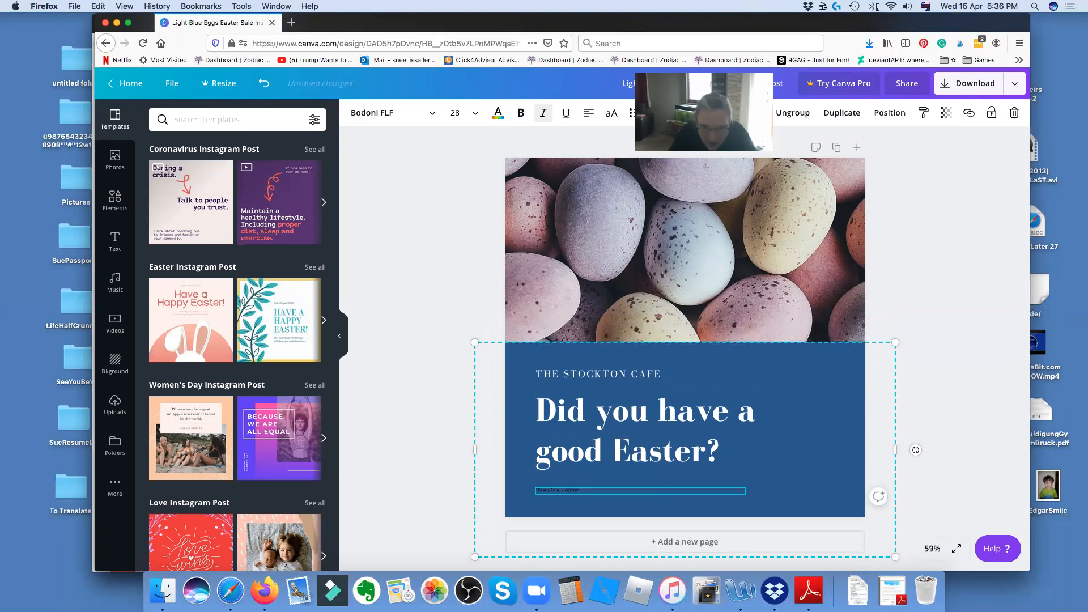
type("rec")
type("t more")
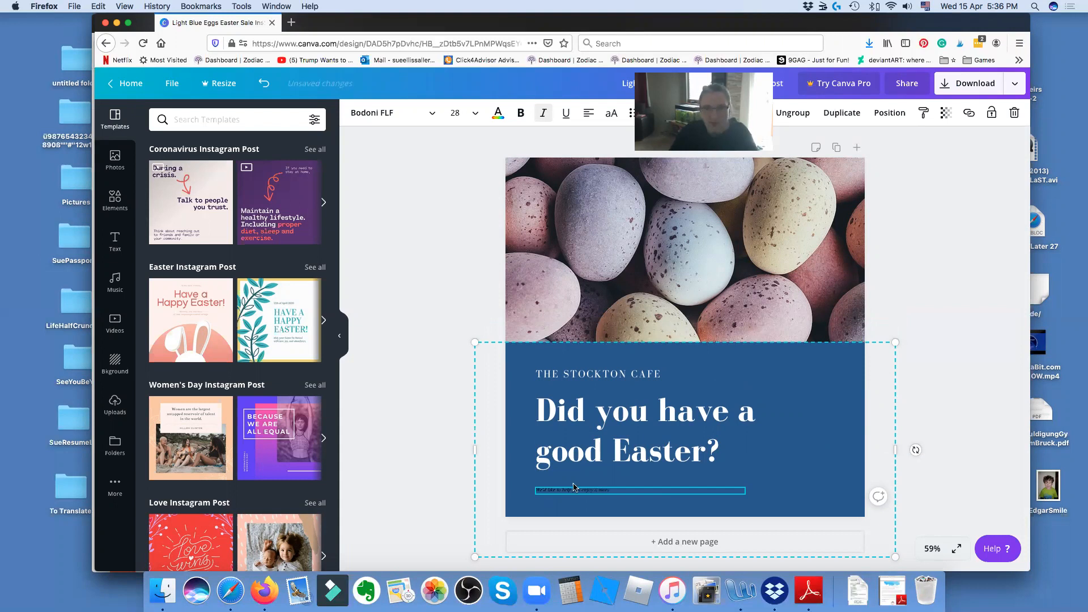
- Set the font size of the line below the heading to 24
left_click_drag(614, 490, 536, 490)
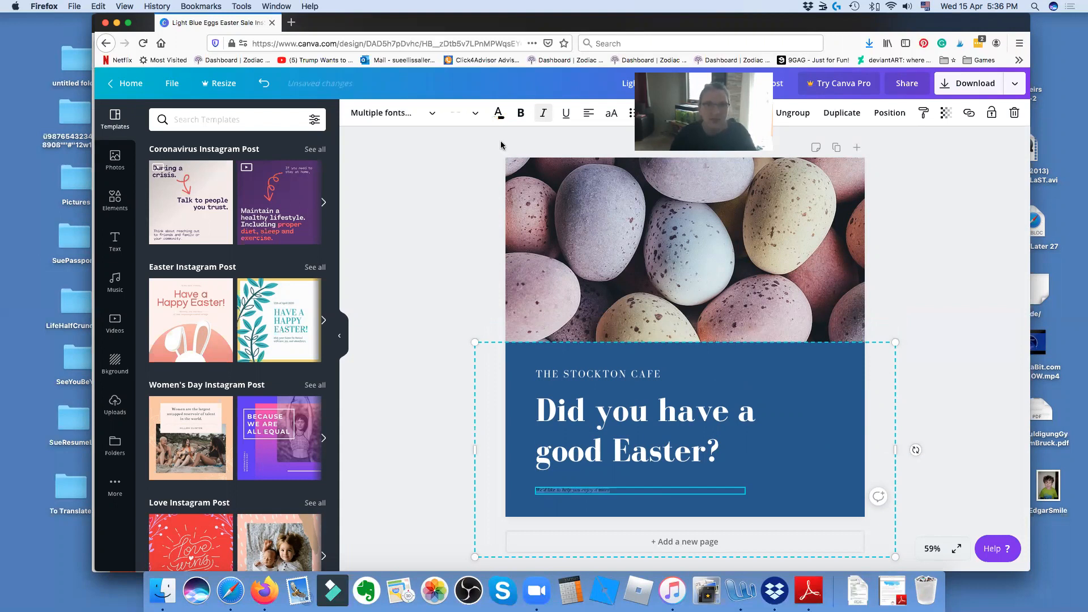
left_click(476, 115)
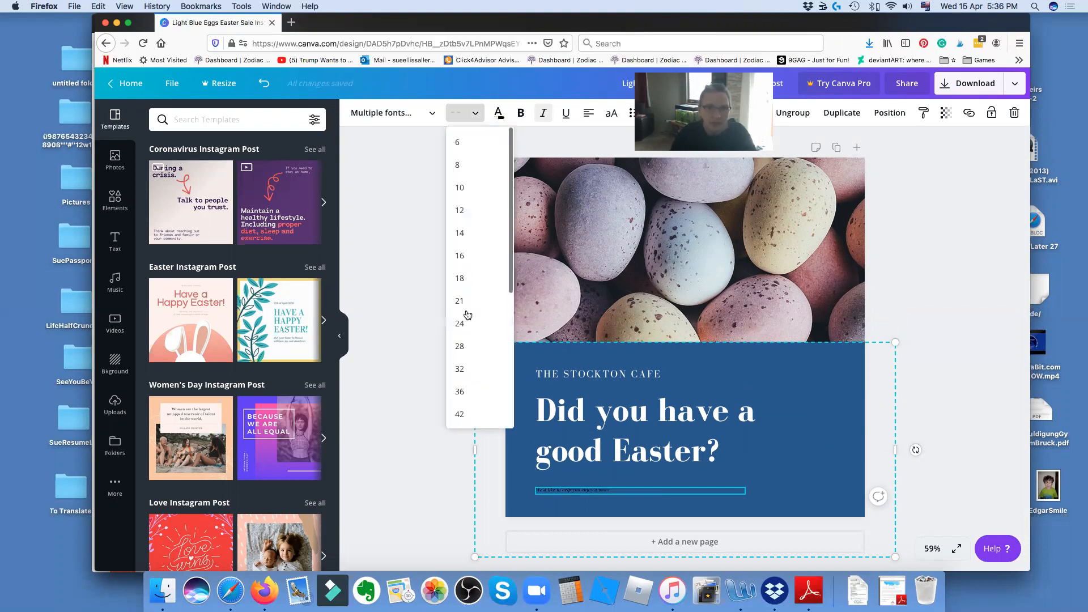
left_click(466, 324)
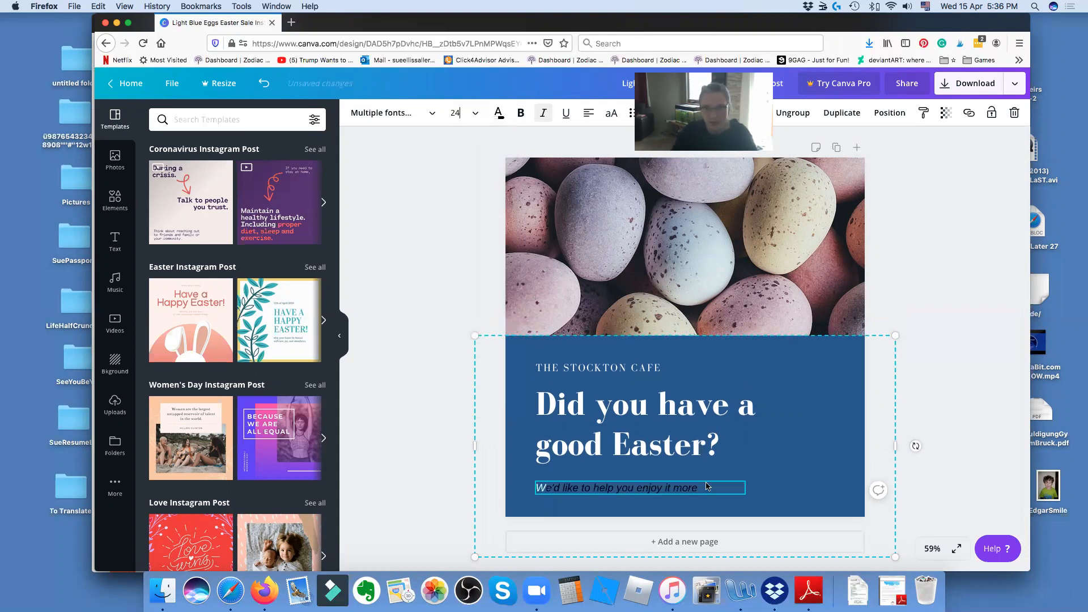
- Change the font of the line below the heading to Aileron Regular
left_click_drag(705, 488, 496, 147)
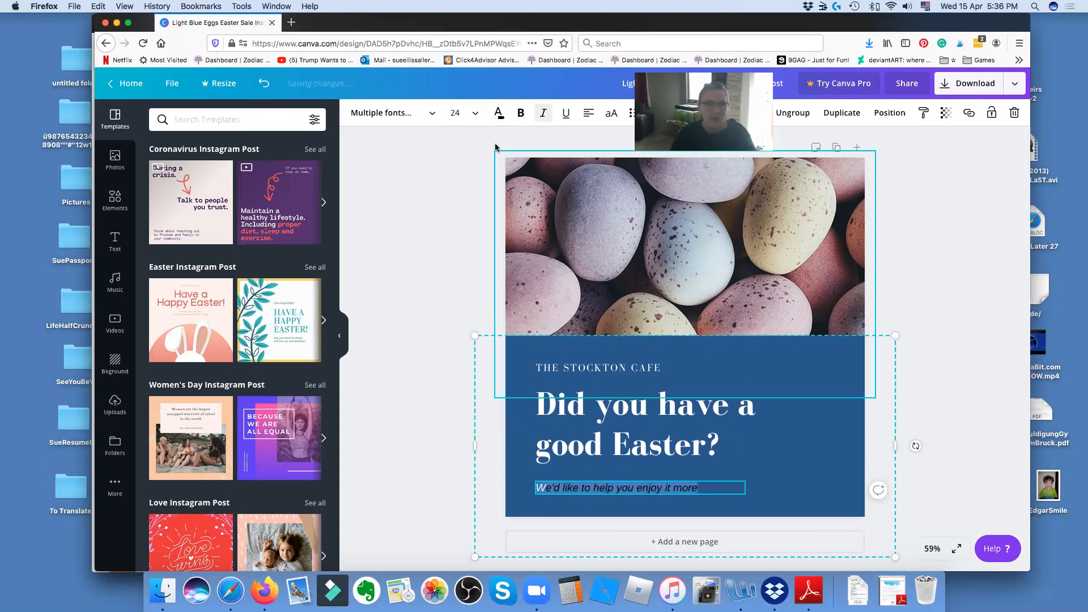
left_click(429, 120)
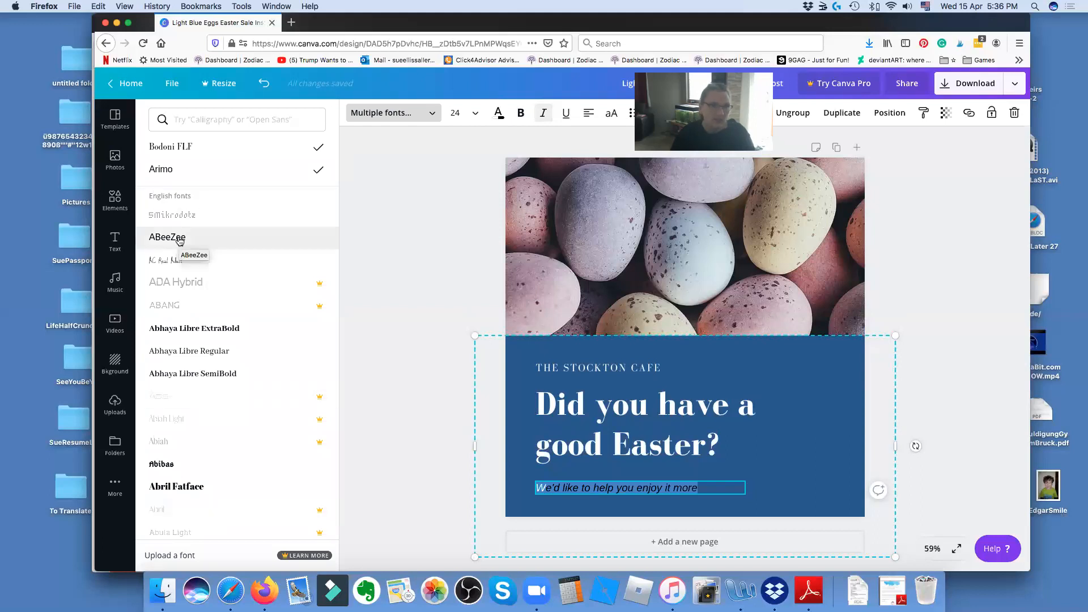
scroll(208, 319, "down", 5)
scroll(207, 319, "down", 2)
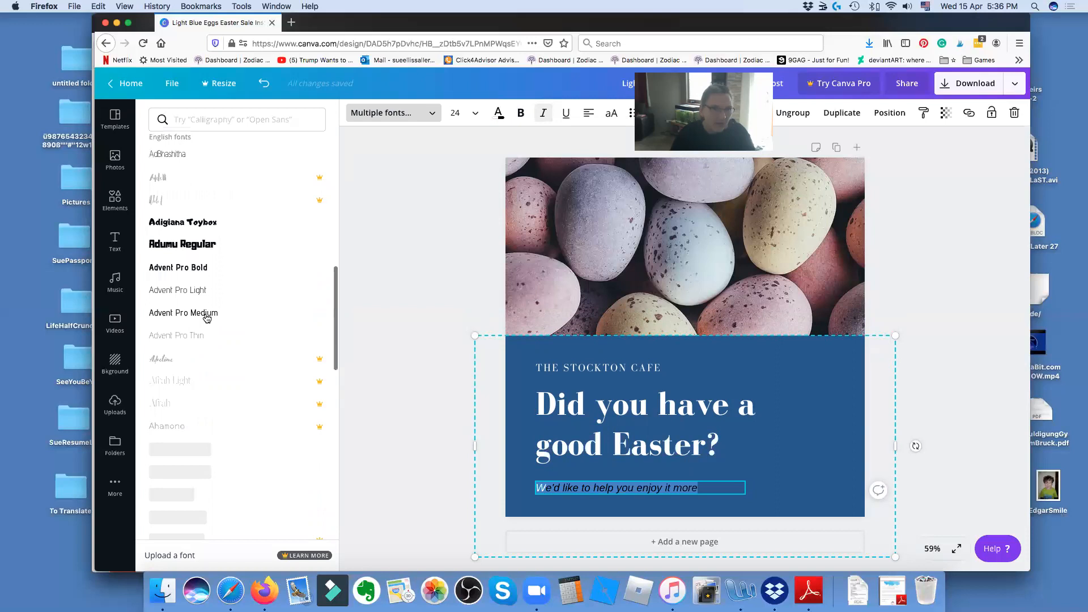
scroll(202, 336, "down", 2)
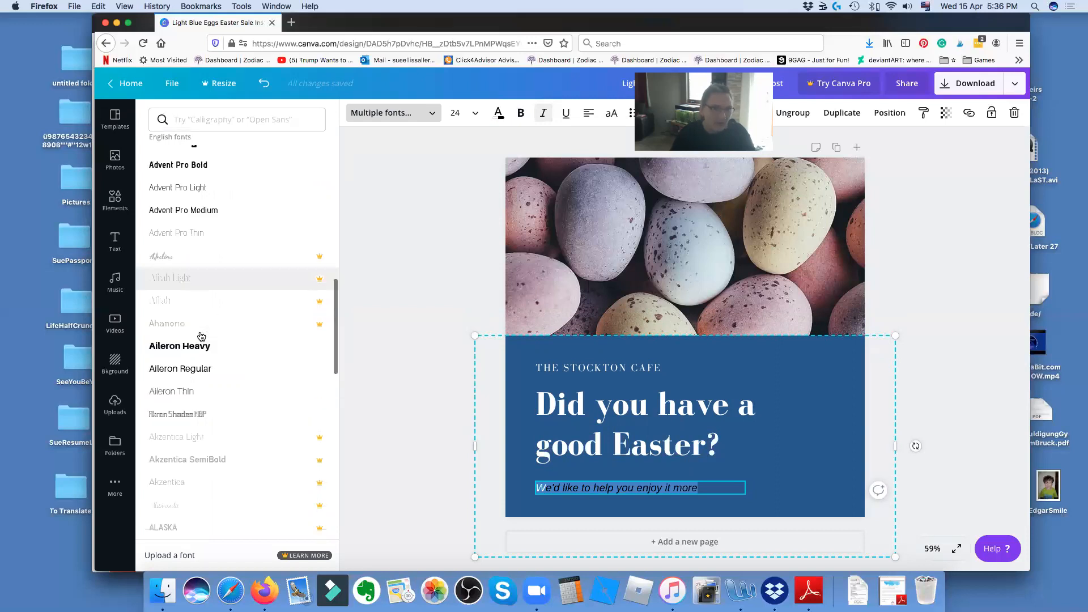
scroll(206, 311, "down", 1)
left_click(208, 312)
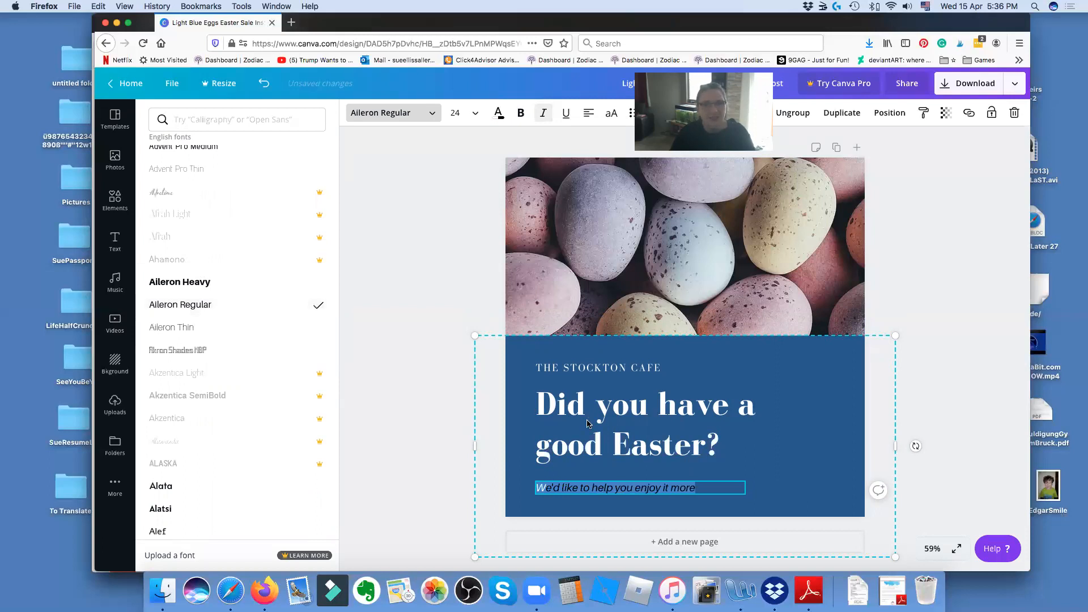
- End the line below the heading with a full stop and colour all of its text white
left_click(709, 488)
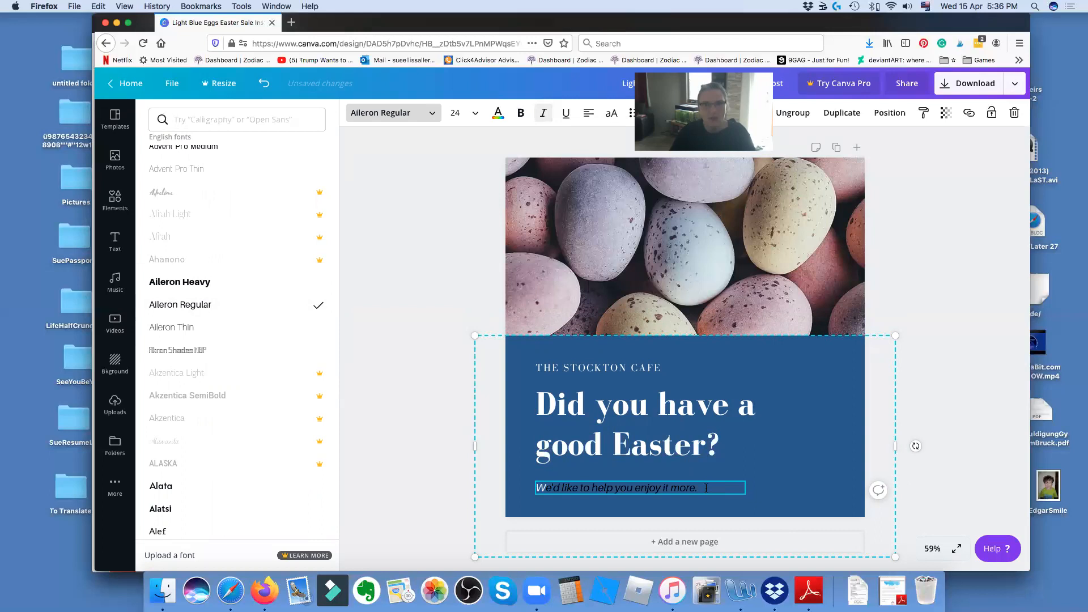
left_click_drag(705, 488, 519, 485)
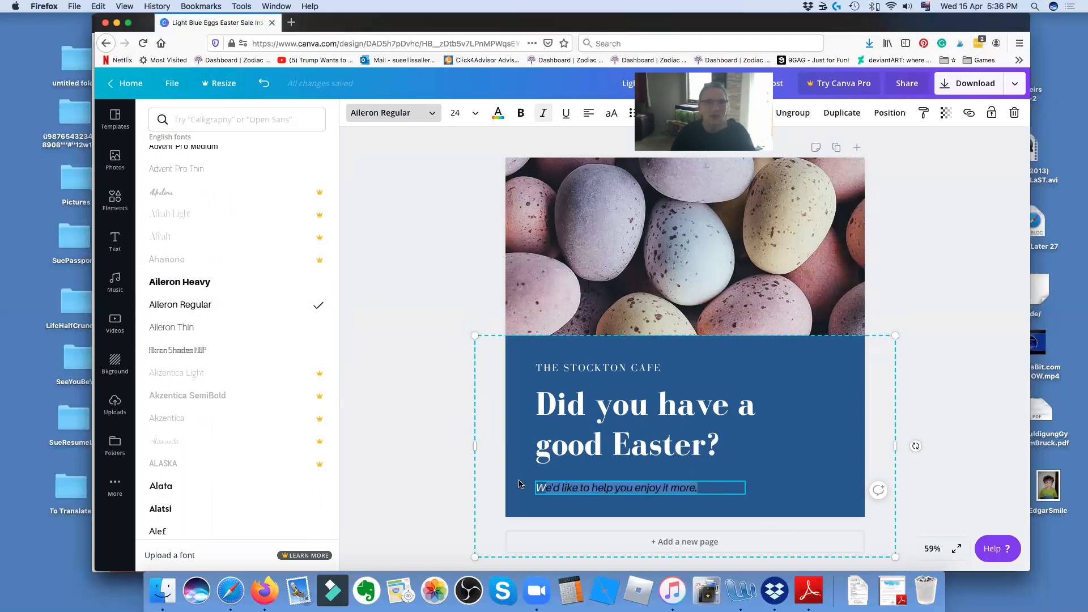
left_click(498, 115)
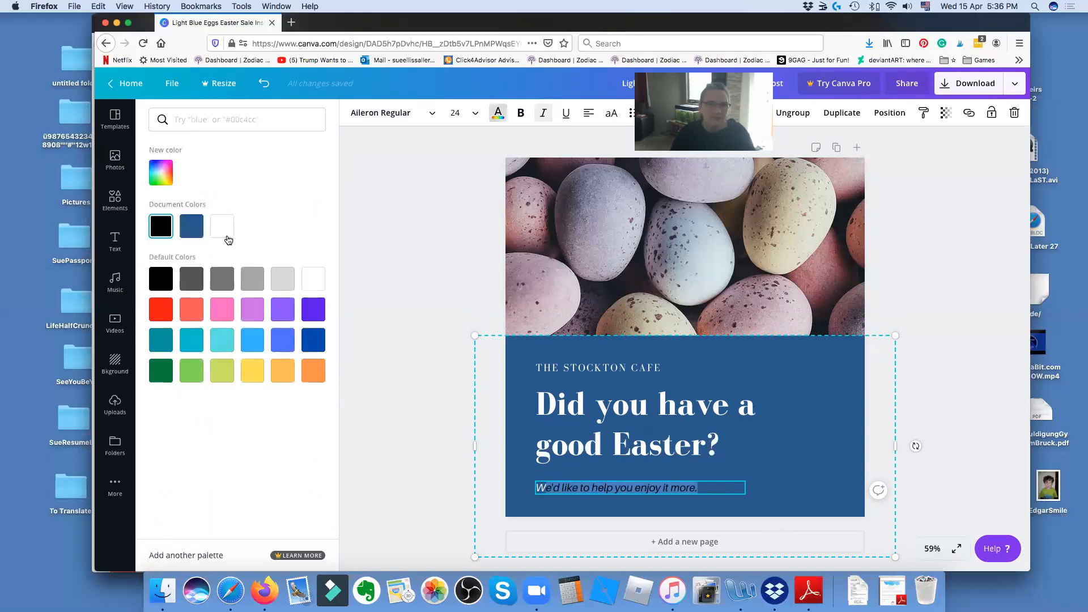
left_click(814, 377)
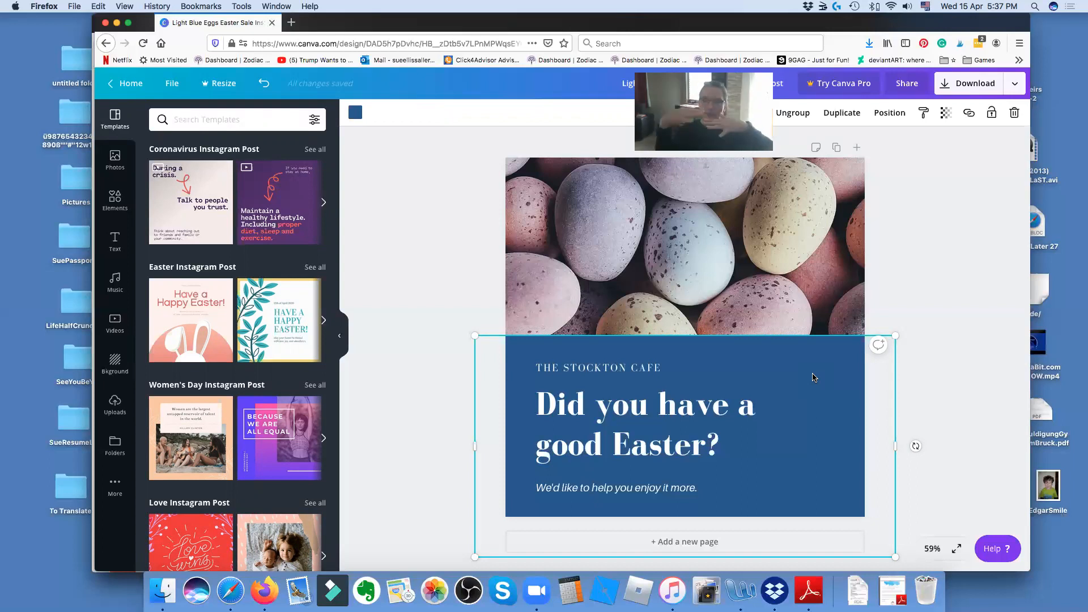
left_click(413, 288)
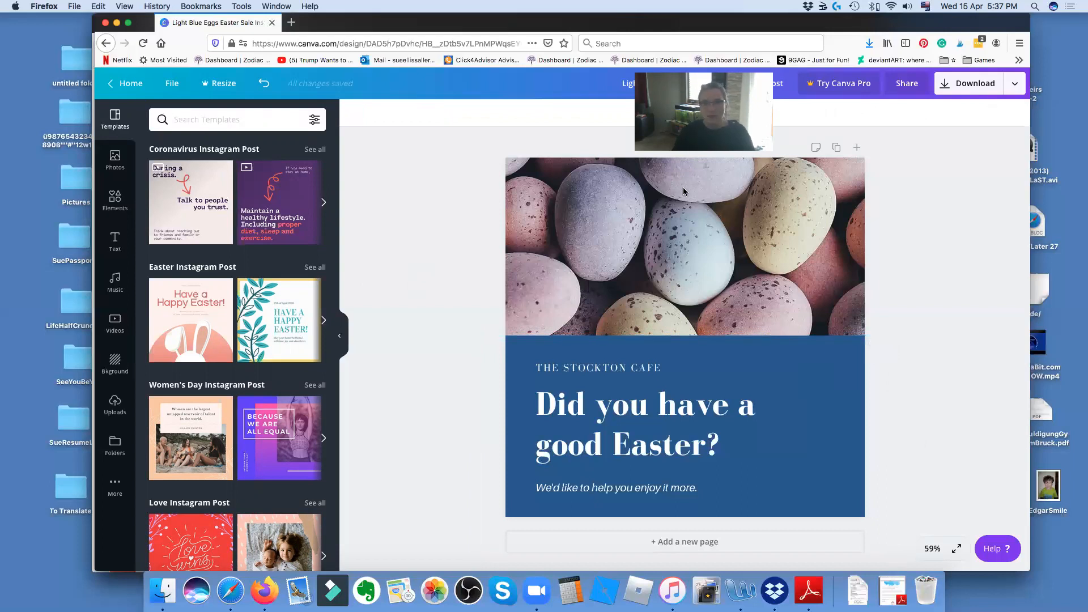
- Recolour the blue text panel to a custom pale lilac, #c8b6eb
left_click(841, 417)
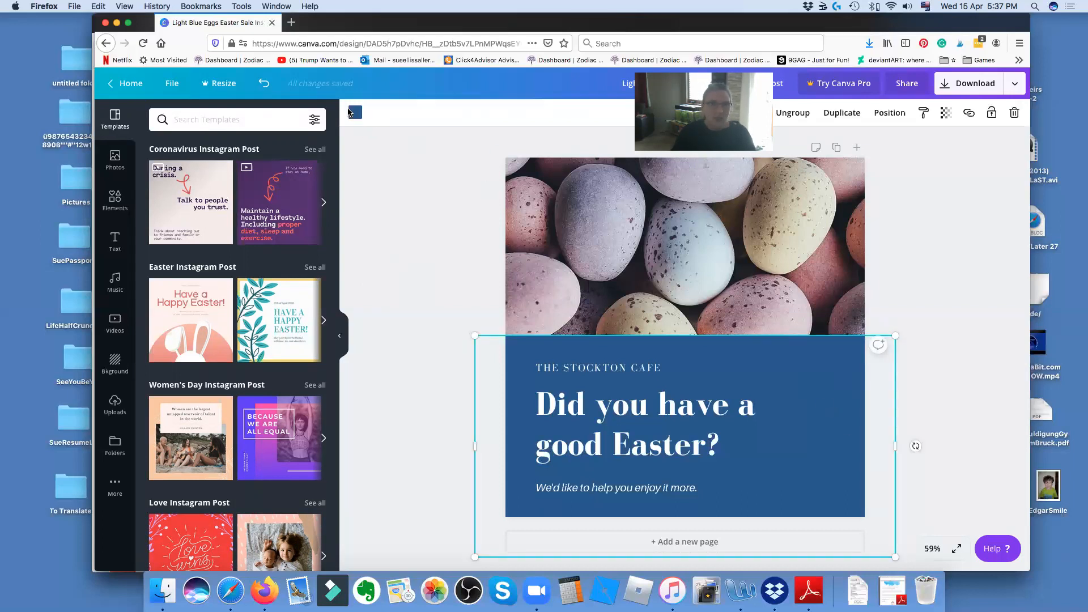
left_click(352, 112)
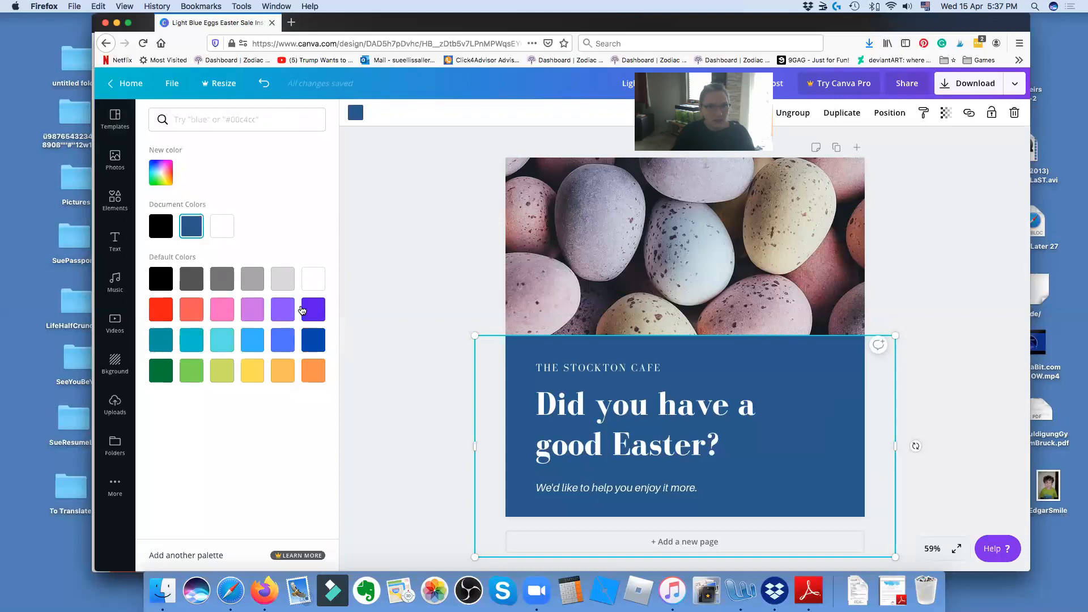
left_click(282, 308)
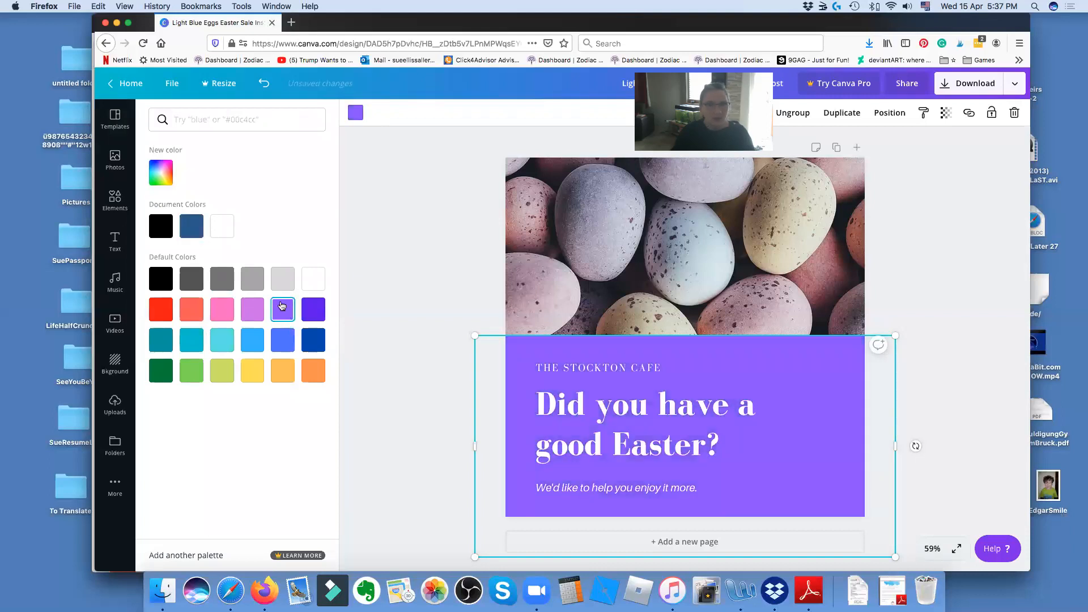
left_click(161, 173)
left_click_drag(261, 205, 193, 208)
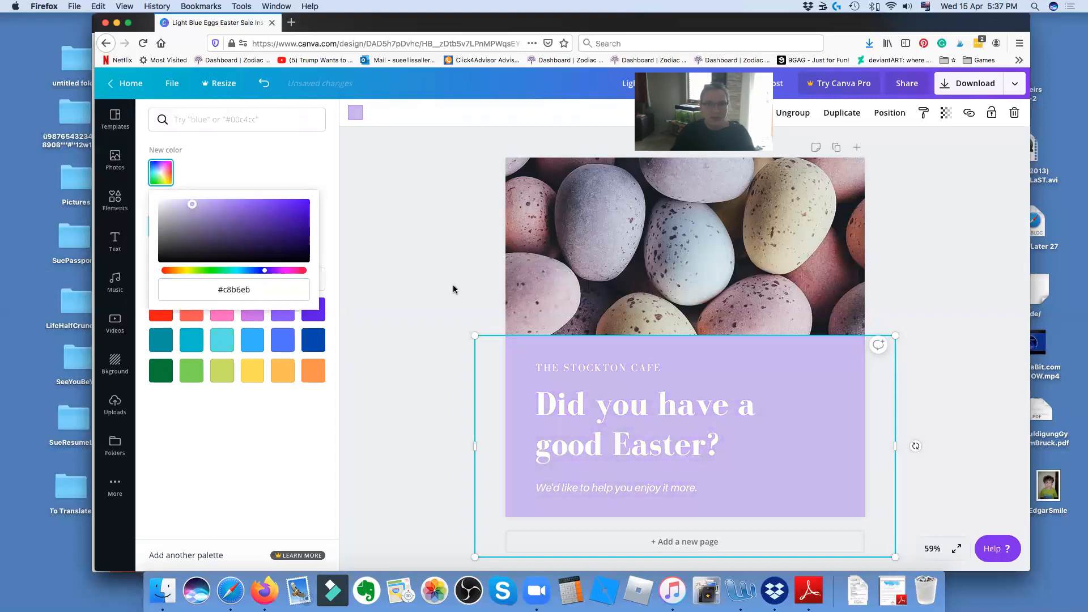
left_click(419, 293)
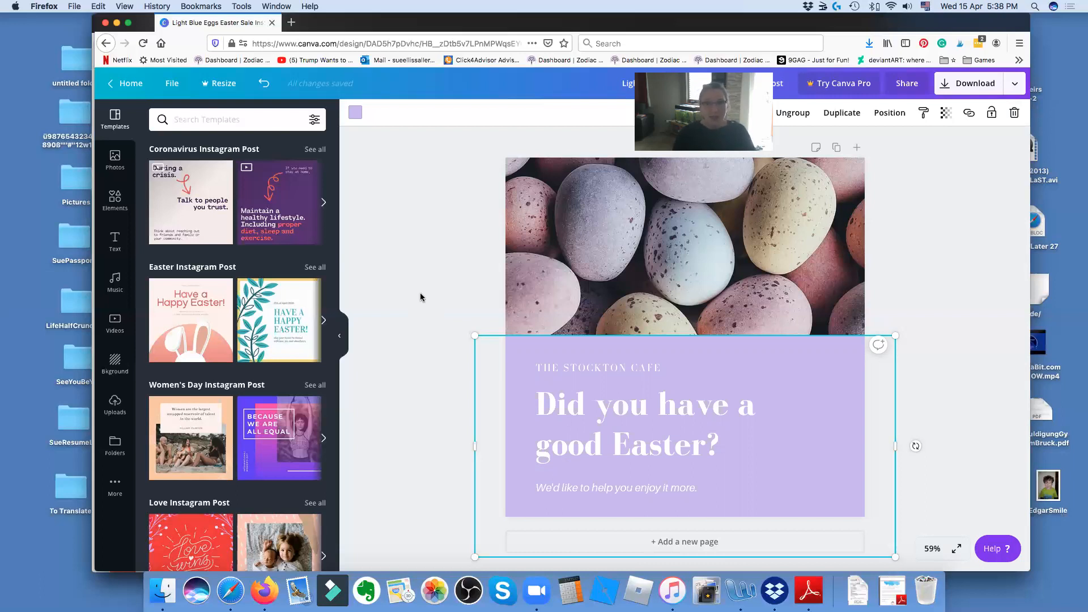
- Replace the cafe name above the heading with "POST EASTER SALE!" and deselect the text
left_click(652, 371)
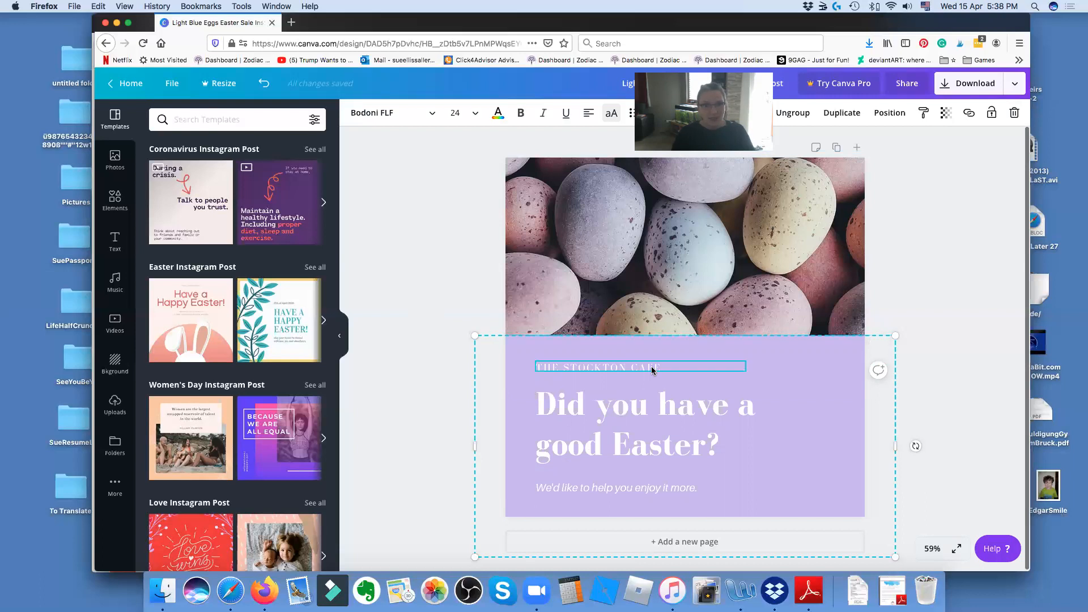
left_click(652, 369)
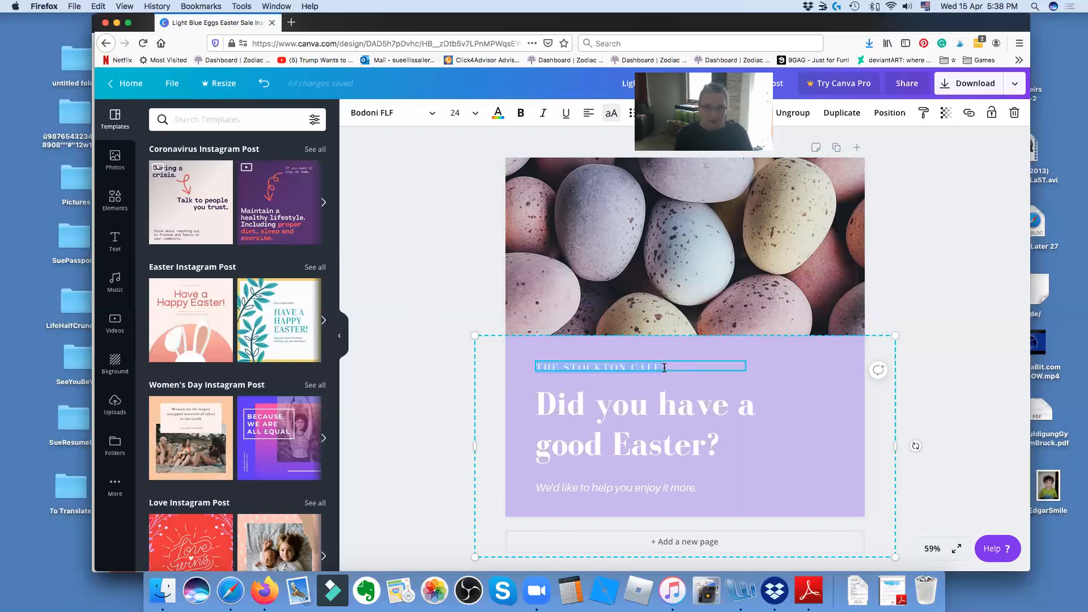
type("POS")
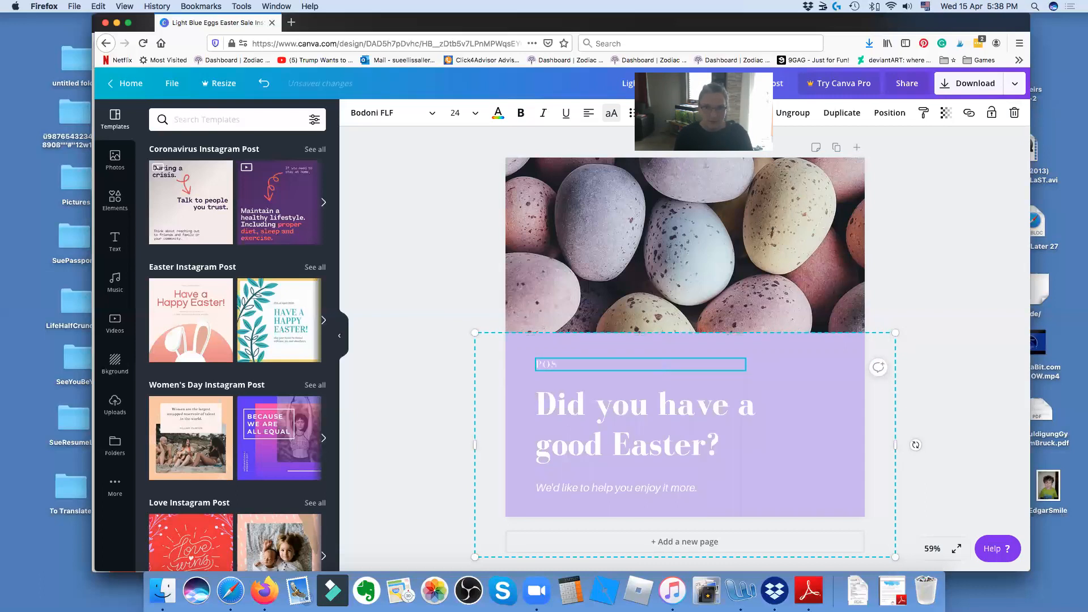
type("T EASTER SALE!")
left_click(372, 158)
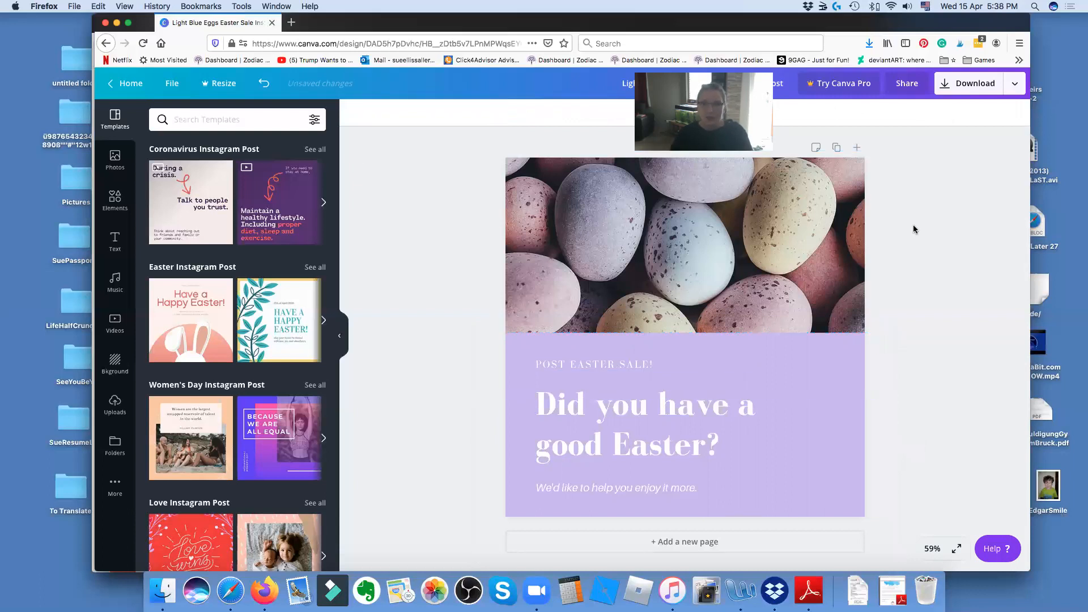
- Add a blank second page to the design and look over the available Instagram post templates
left_click(703, 543)
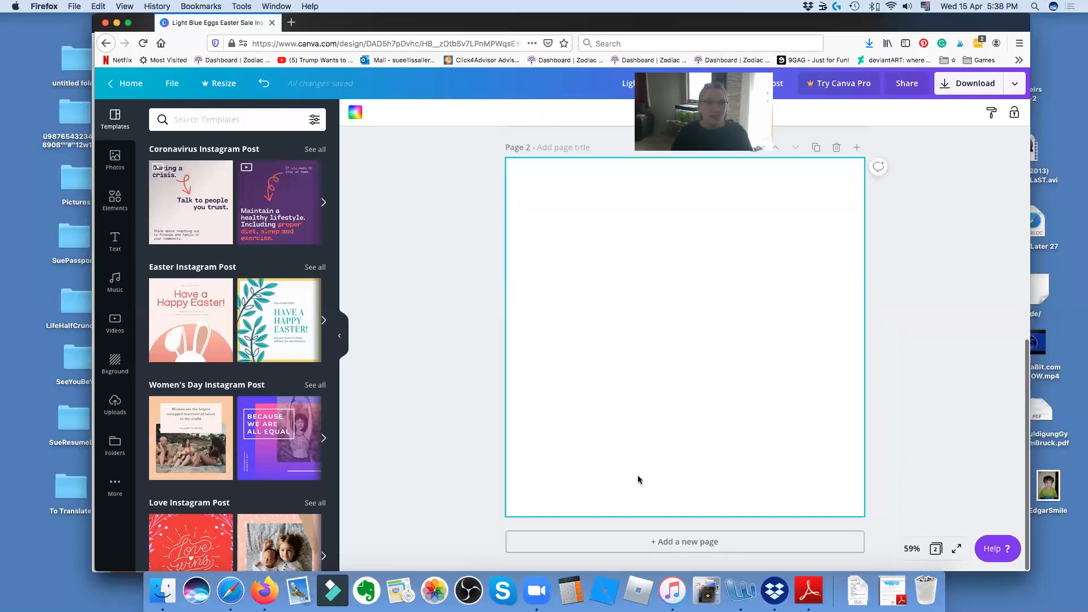
scroll(289, 221, "down", 2)
scroll(291, 215, "up", 2)
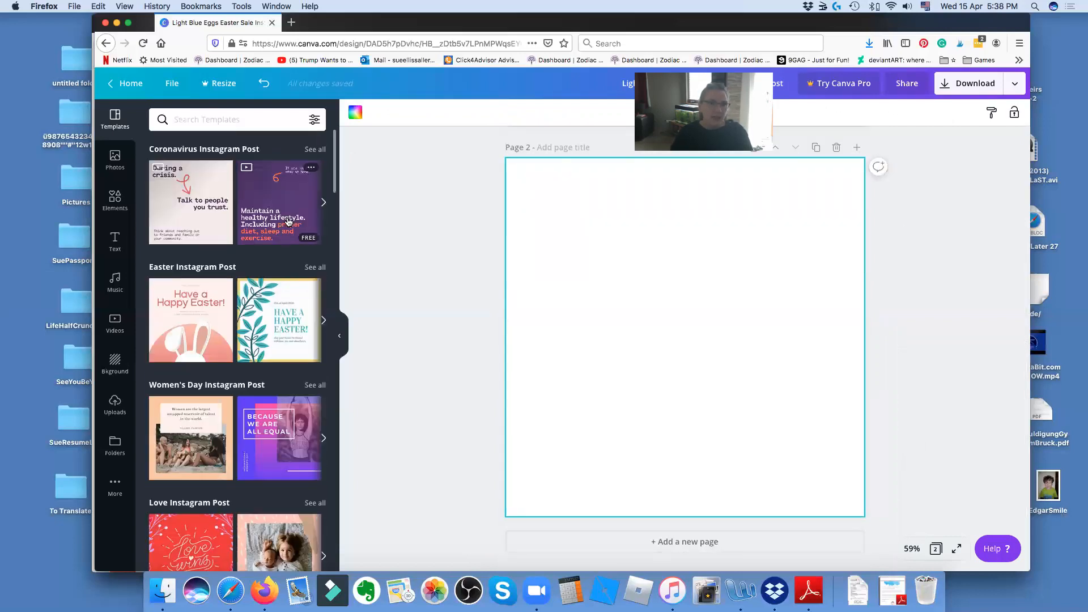
- Browse the Halloween Instagram post templates and apply the pastel "I can see your future." crystal ball template to page 2
scroll(288, 221, "down", 6)
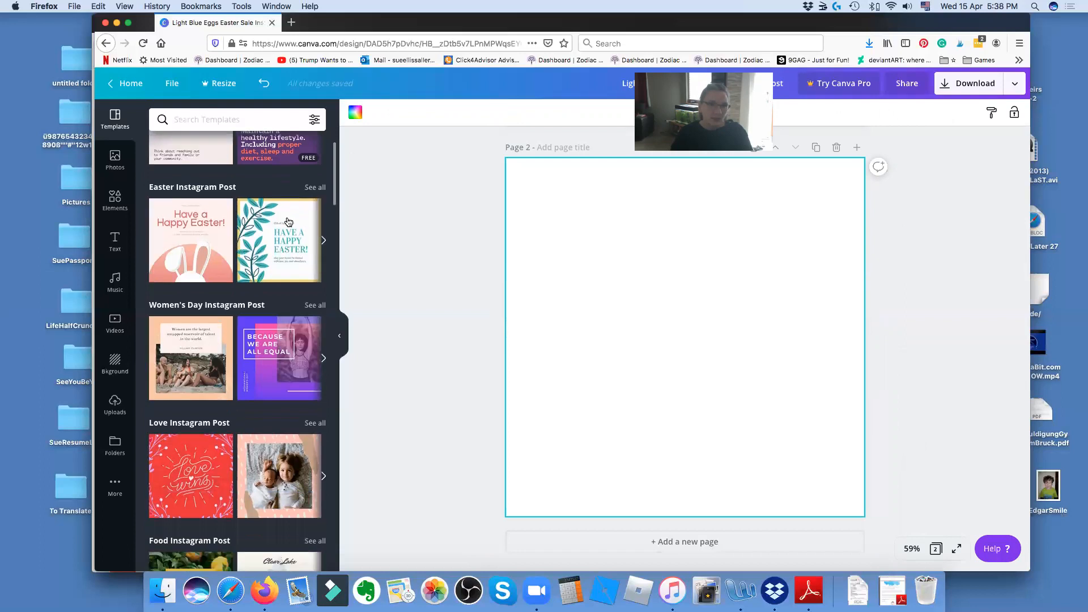
scroll(288, 222, "down", 4)
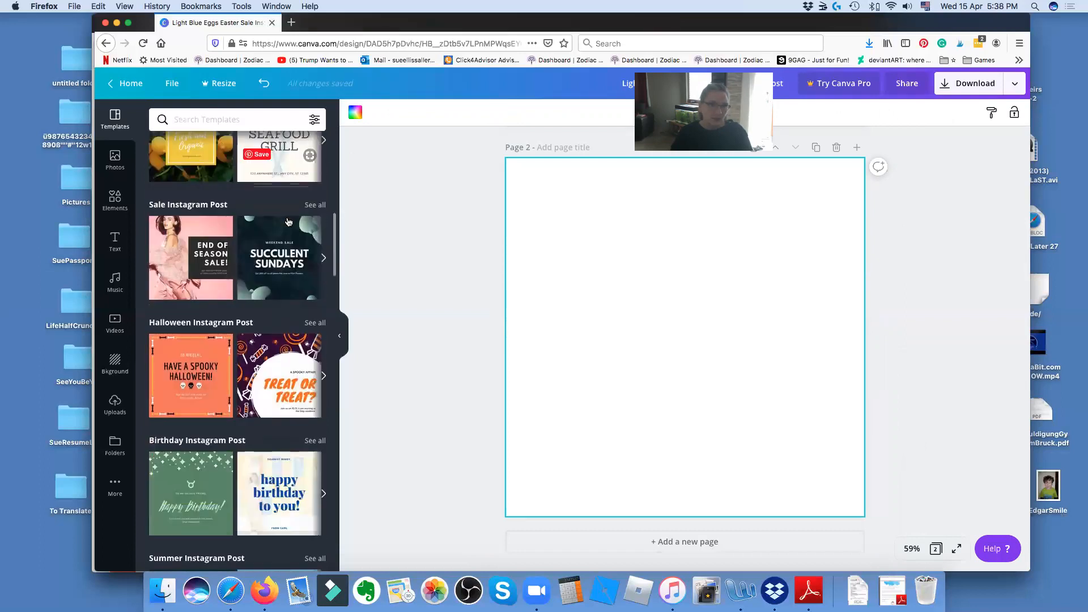
scroll(288, 222, "down", 4)
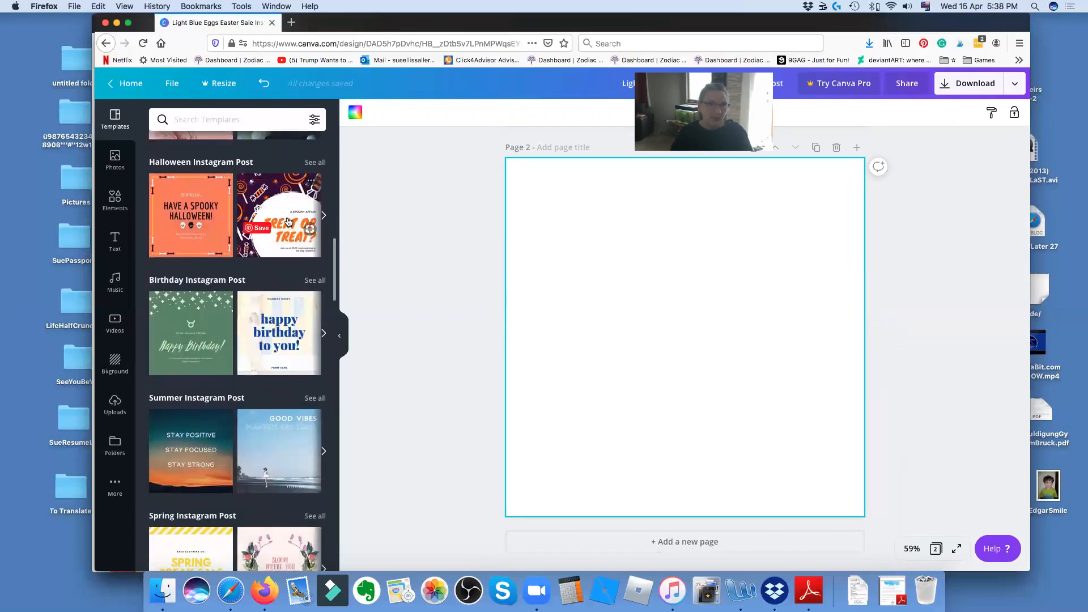
scroll(289, 222, "up", 2)
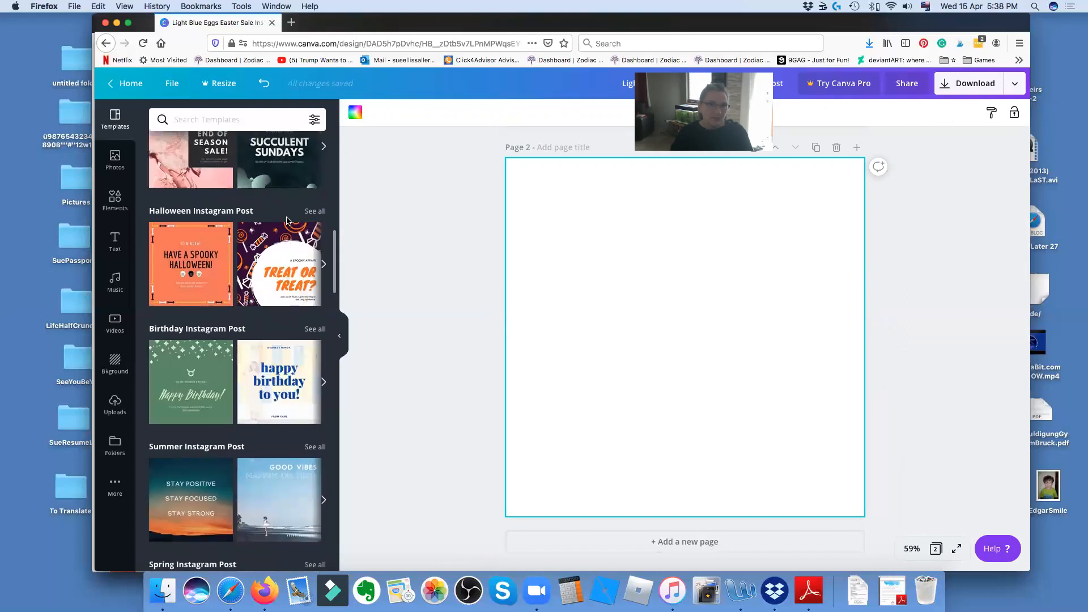
left_click(316, 216)
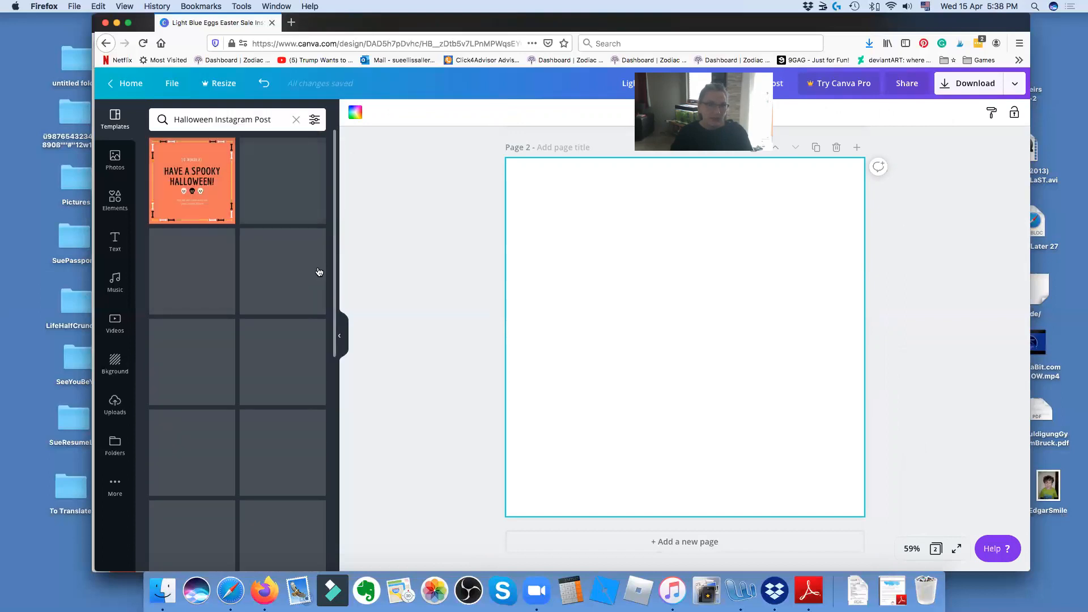
scroll(319, 272, "down", 4)
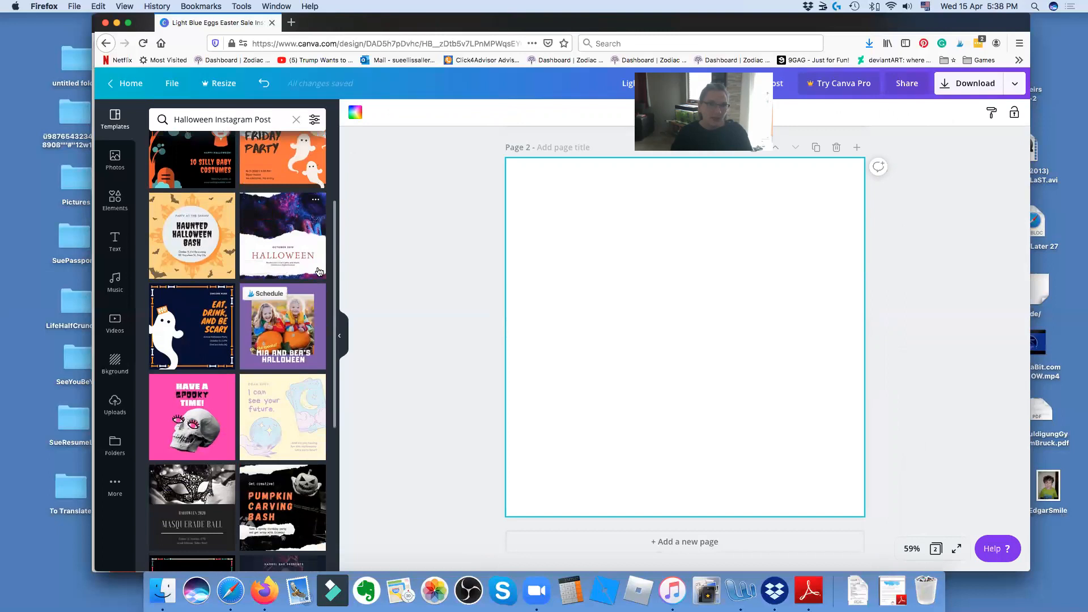
scroll(319, 273, "down", 3)
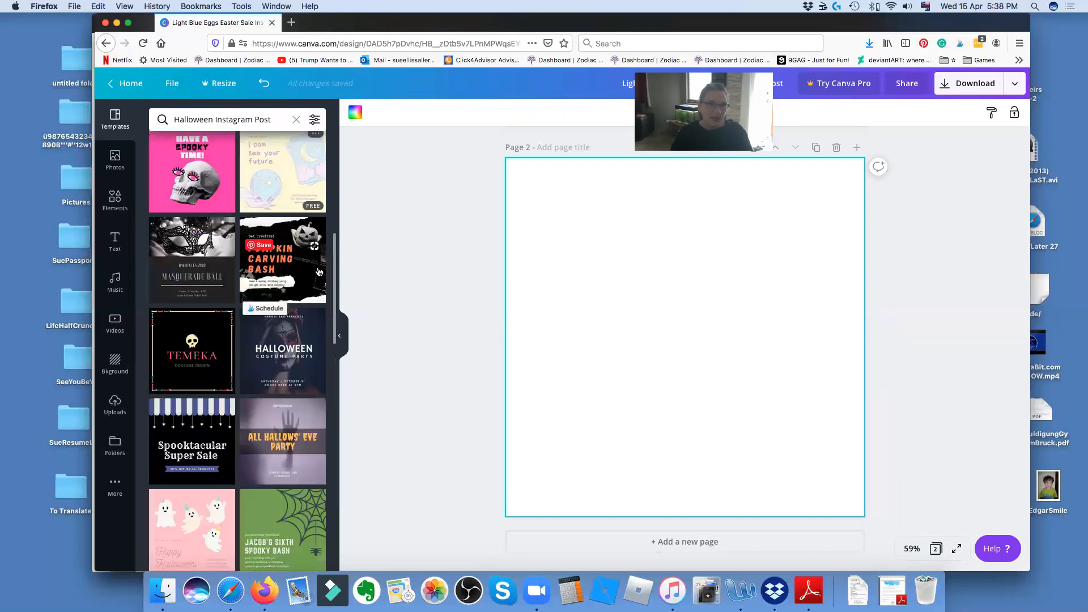
left_click(269, 190)
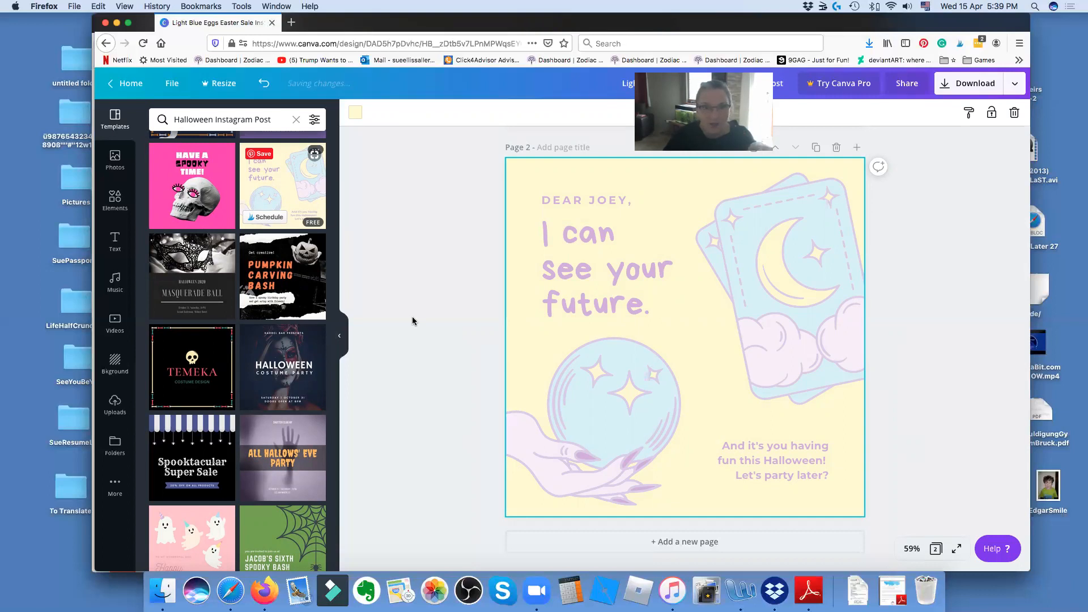
- Change the page 2 background colour to black, trying dark blue as an alternative
left_click(709, 323)
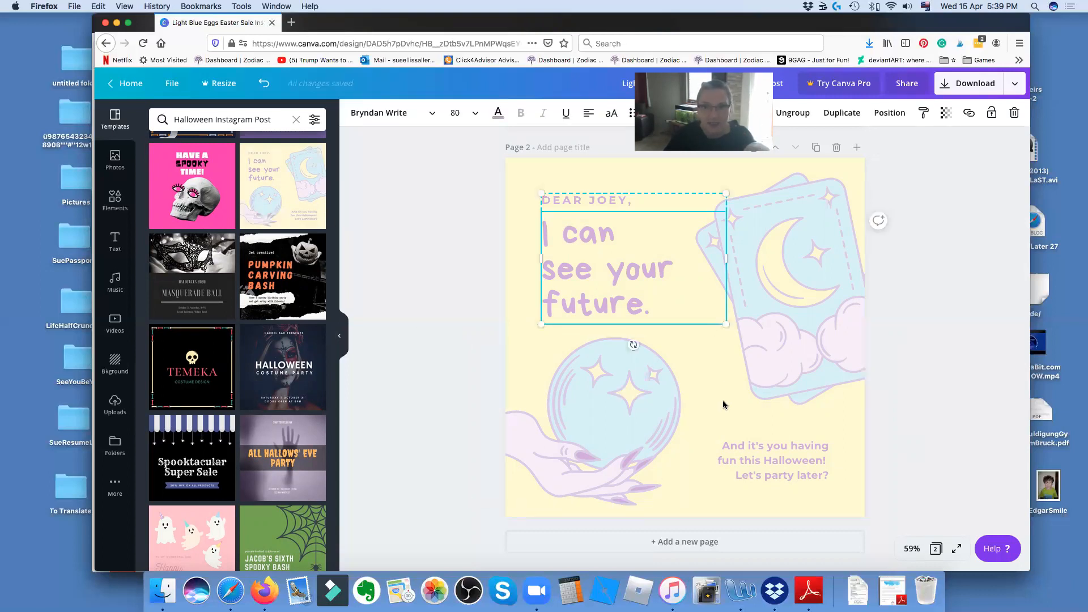
left_click(723, 400)
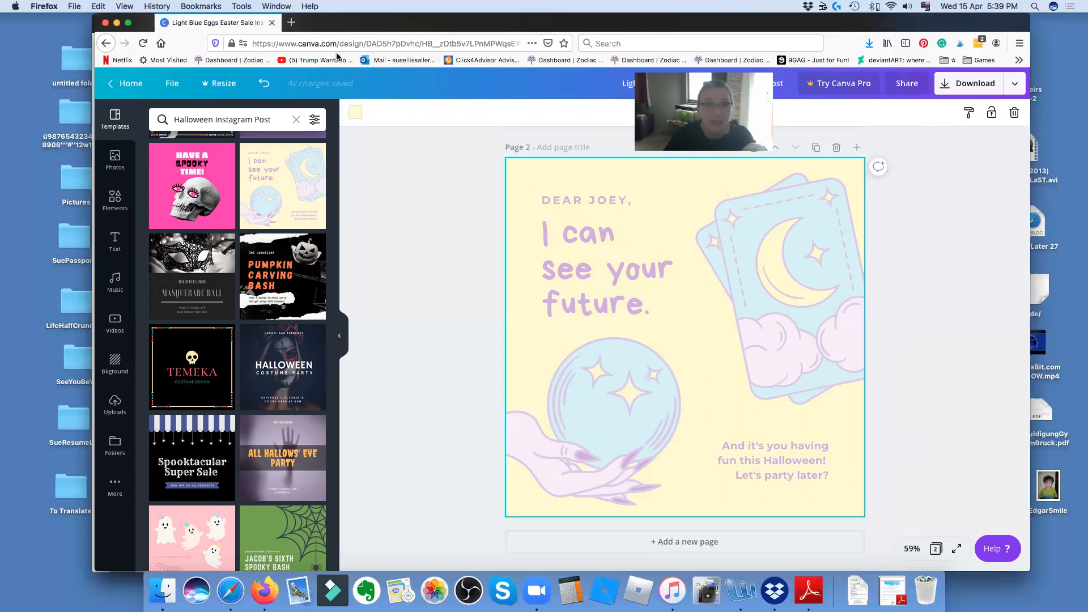
left_click(357, 116)
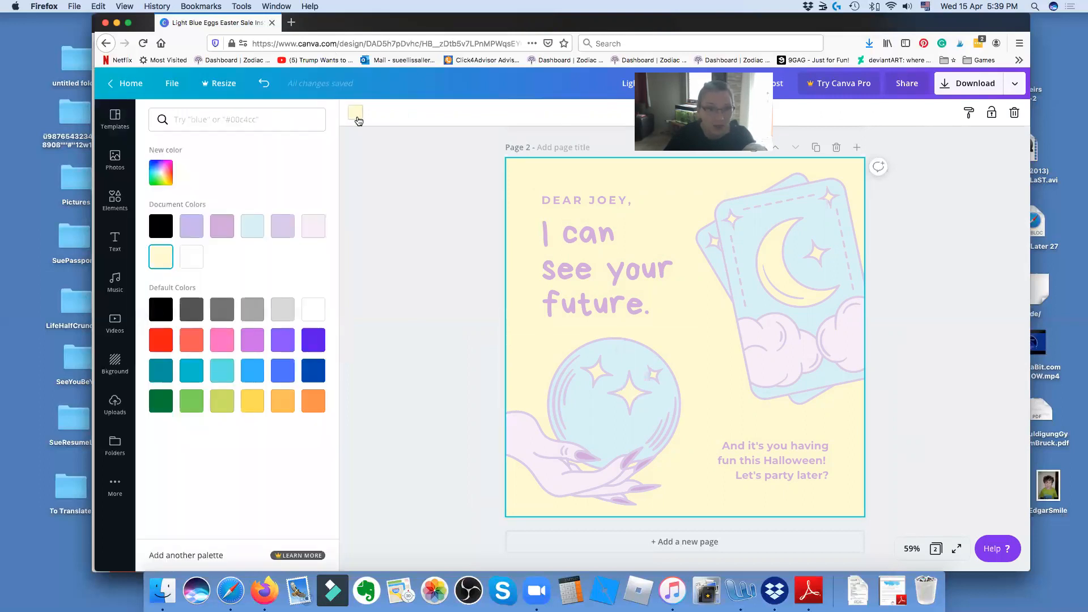
left_click(161, 227)
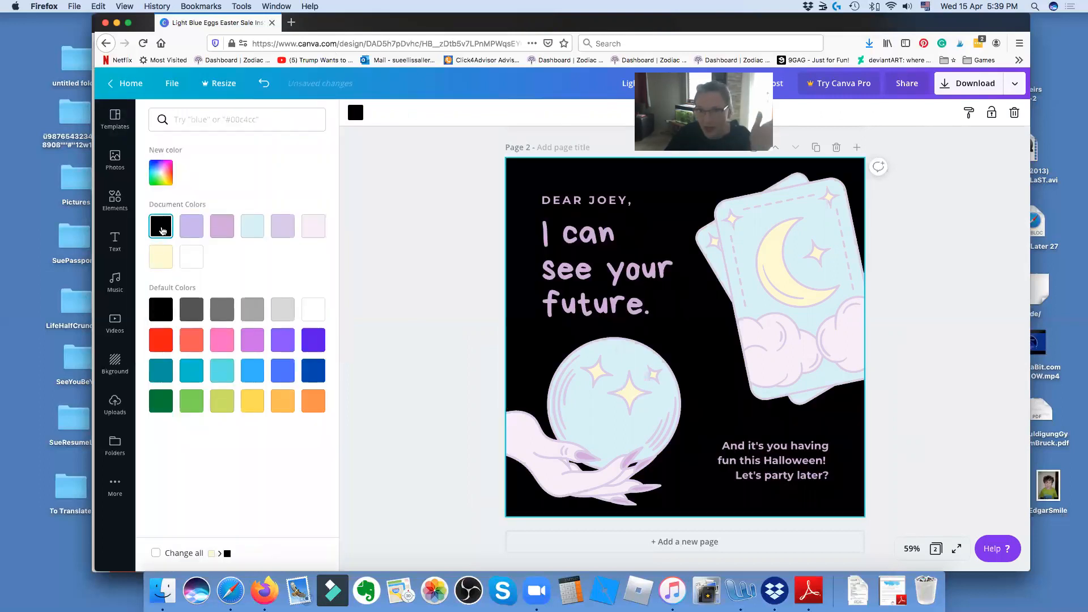
left_click(316, 373)
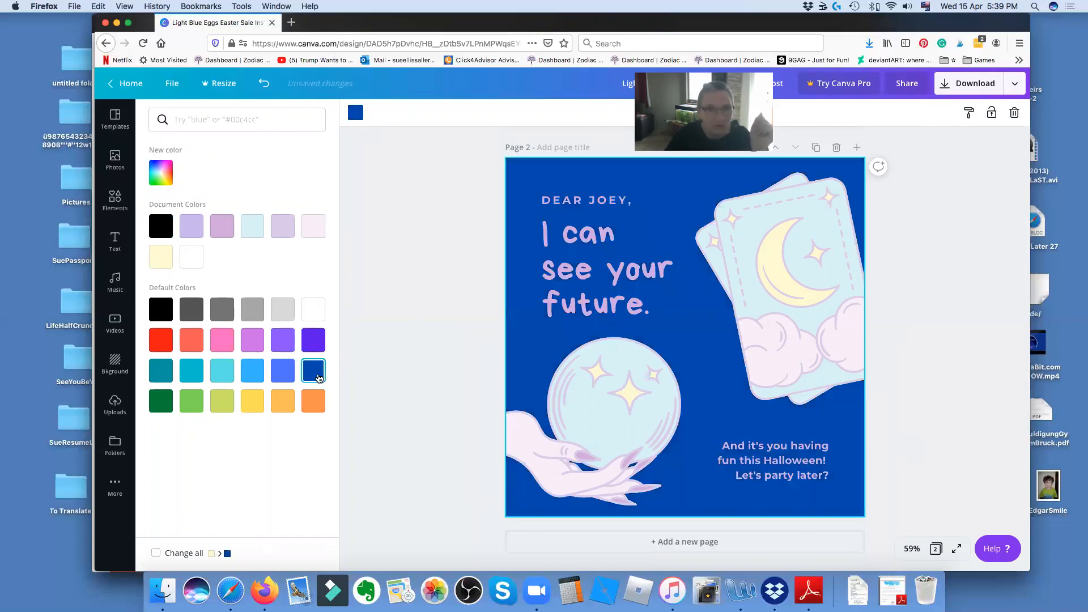
left_click(161, 227)
- Recolour the fingernails of the crystal ball illustration to a custom dark red, #9b050e
left_click(584, 406)
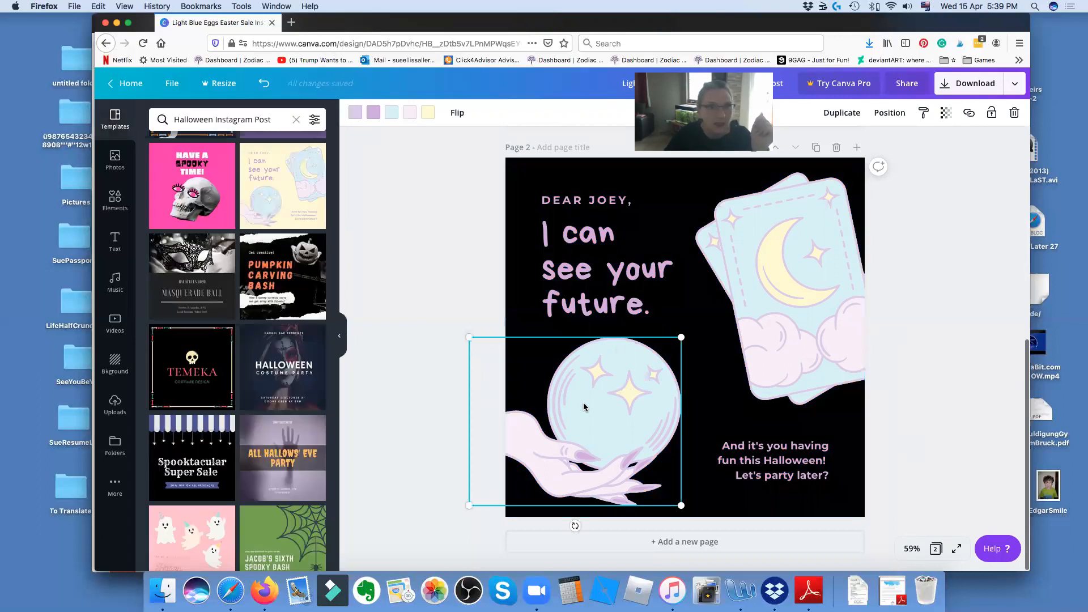
left_click(373, 115)
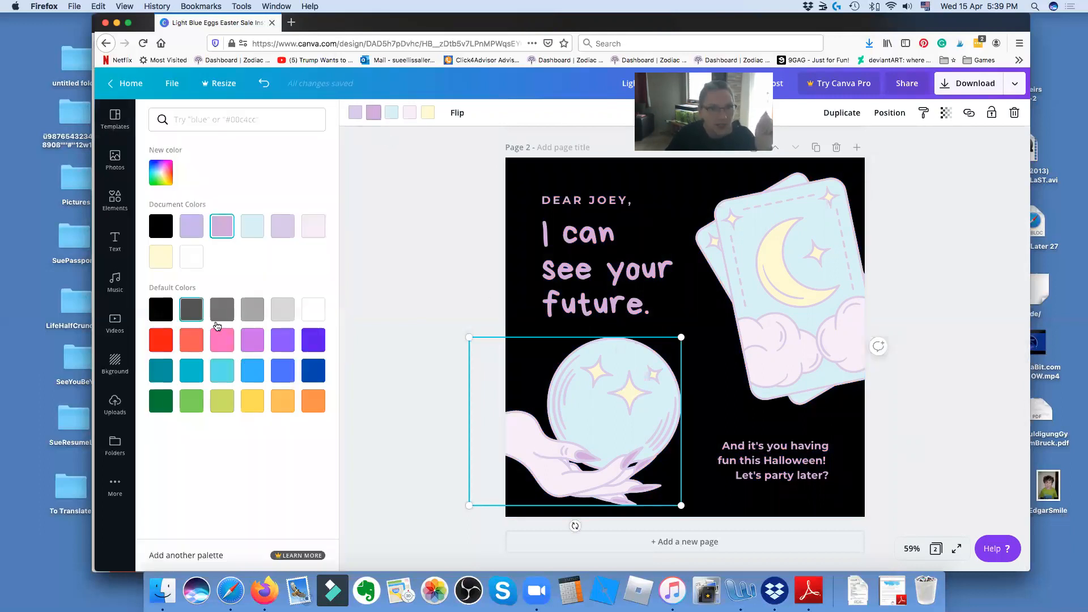
left_click(164, 174)
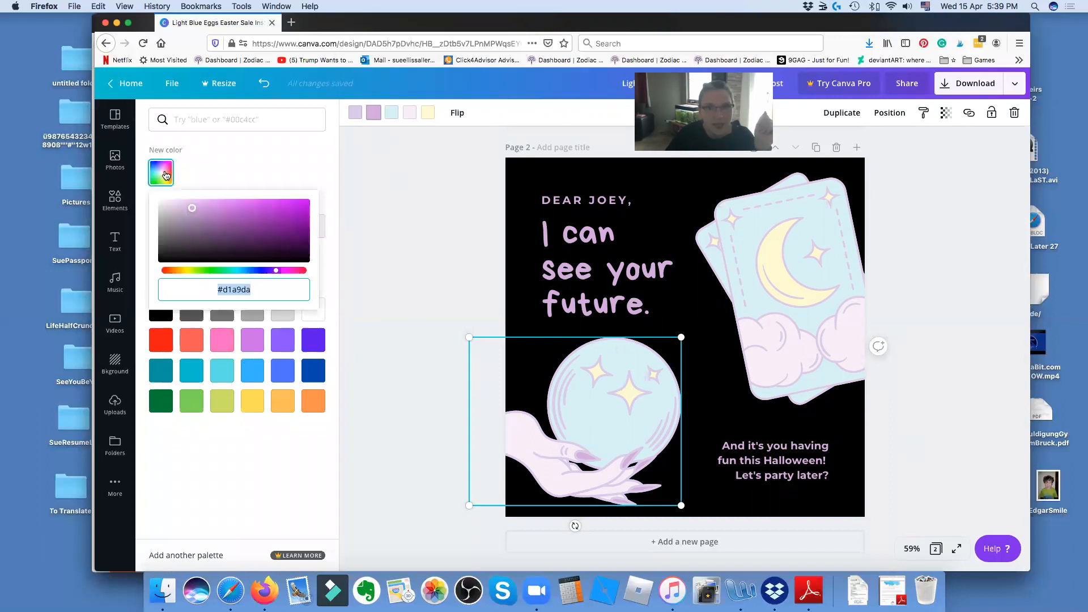
left_click(279, 271)
left_click_drag(279, 272, 304, 271)
left_click(305, 225)
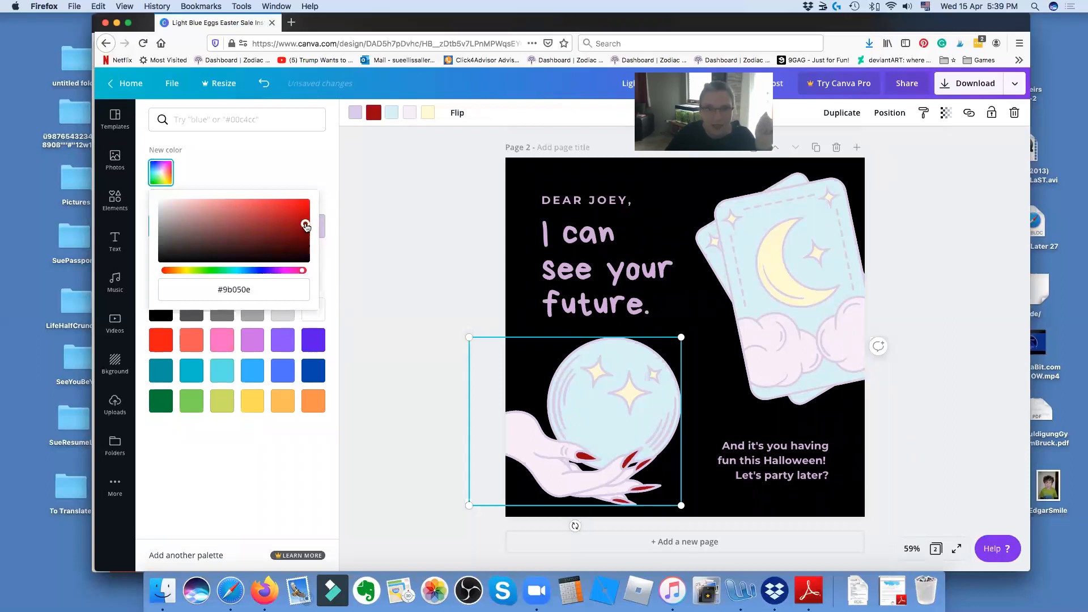
- Recolour the hand in the crystal ball illustration to a custom beige, #f1e9c7
left_click(410, 112)
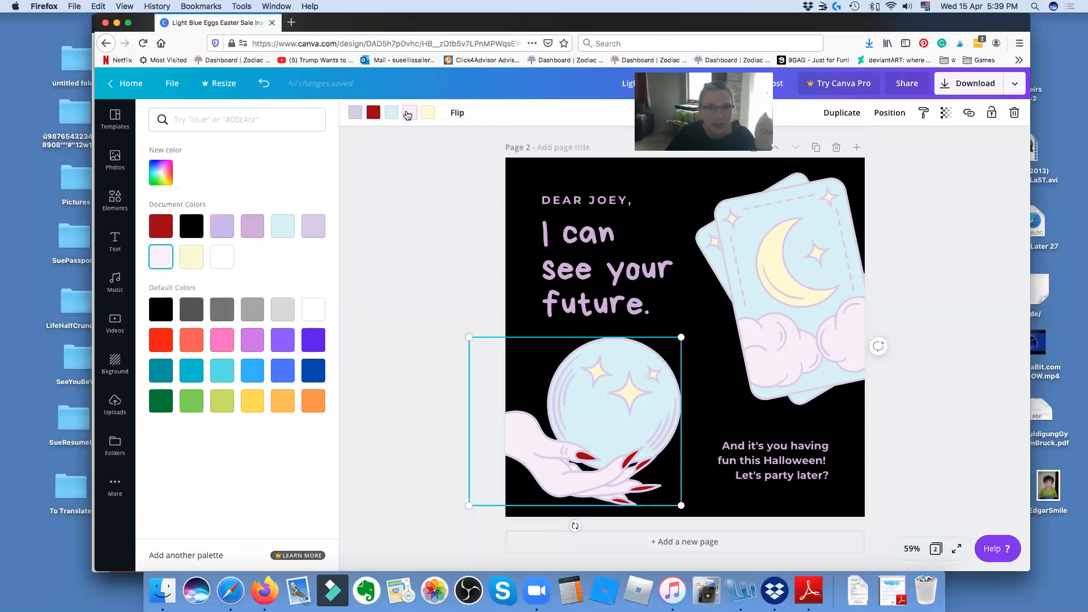
left_click(161, 173)
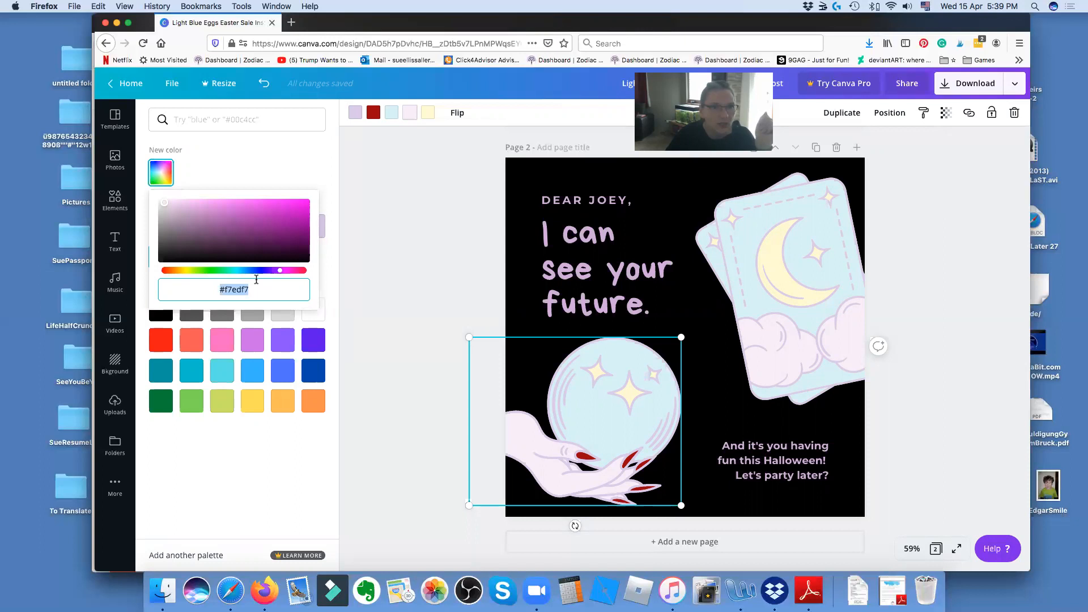
left_click_drag(232, 273, 181, 273)
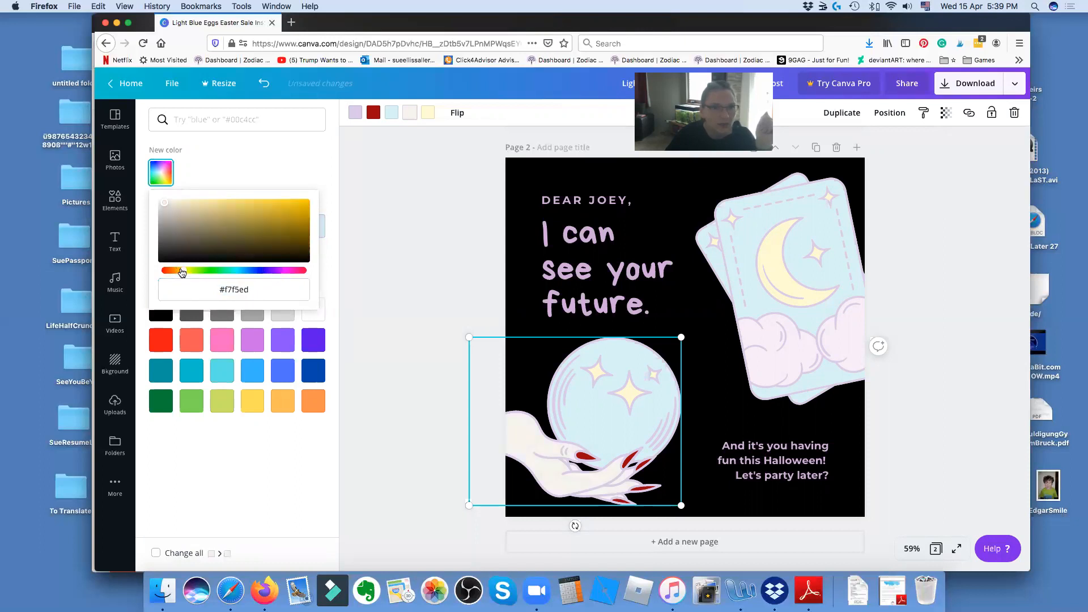
left_click_drag(168, 204, 185, 206)
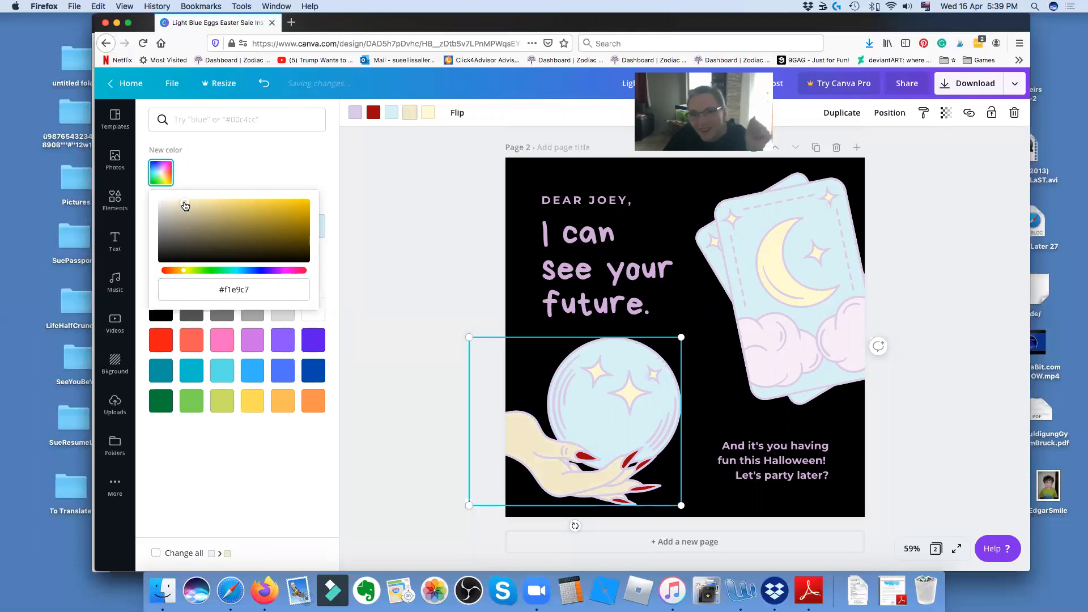
left_click(577, 402)
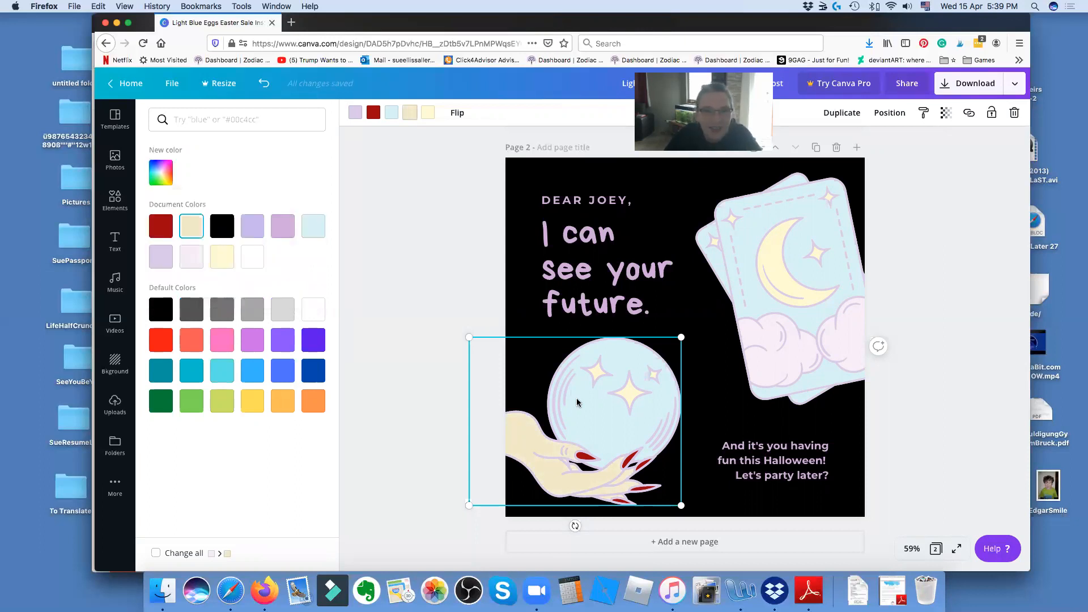
left_click(312, 371)
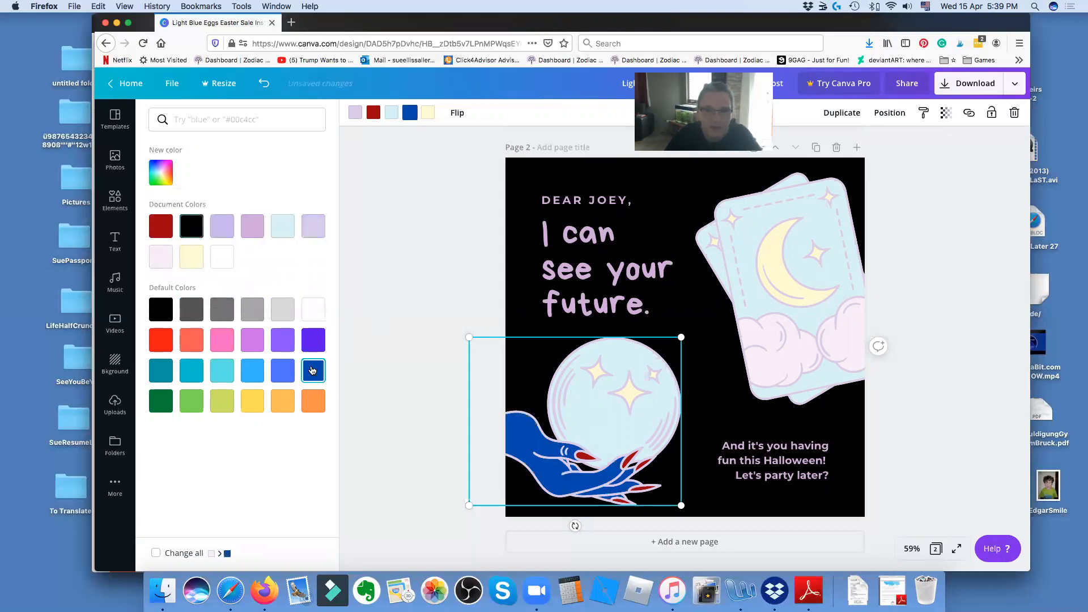
left_click(272, 83)
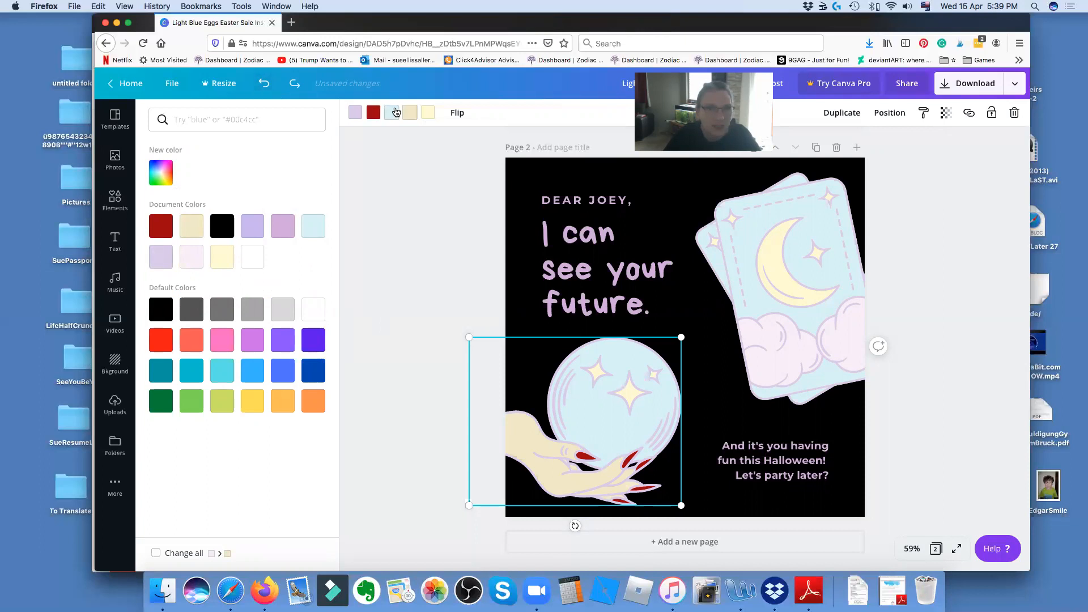
- Recolour the rest of the crystal ball illustration with a dark blue ball, dark red #9b050e stars and grey outlines
left_click(314, 371)
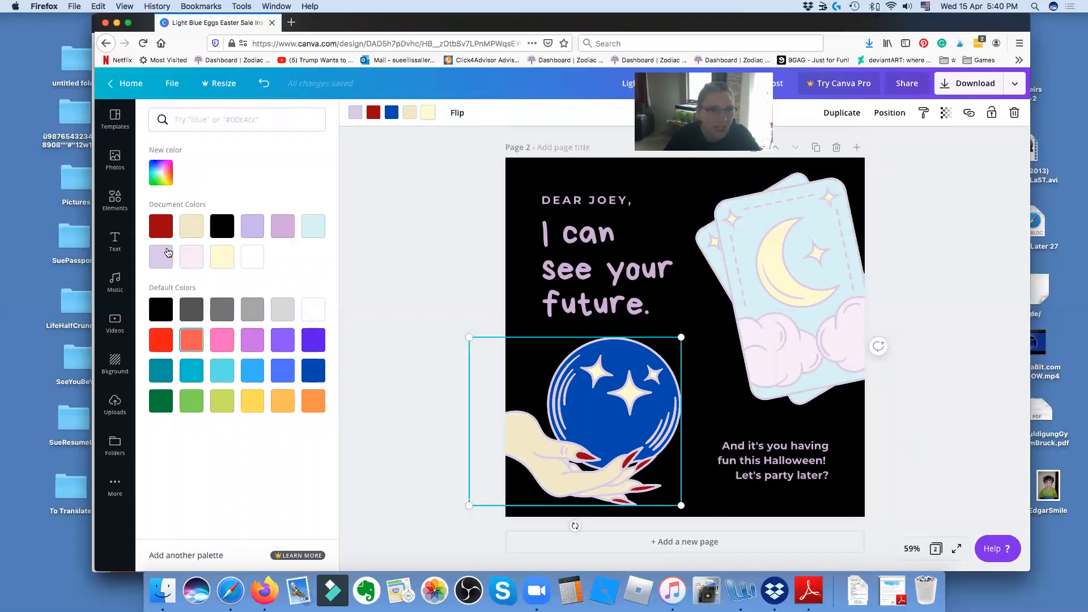
left_click(162, 228)
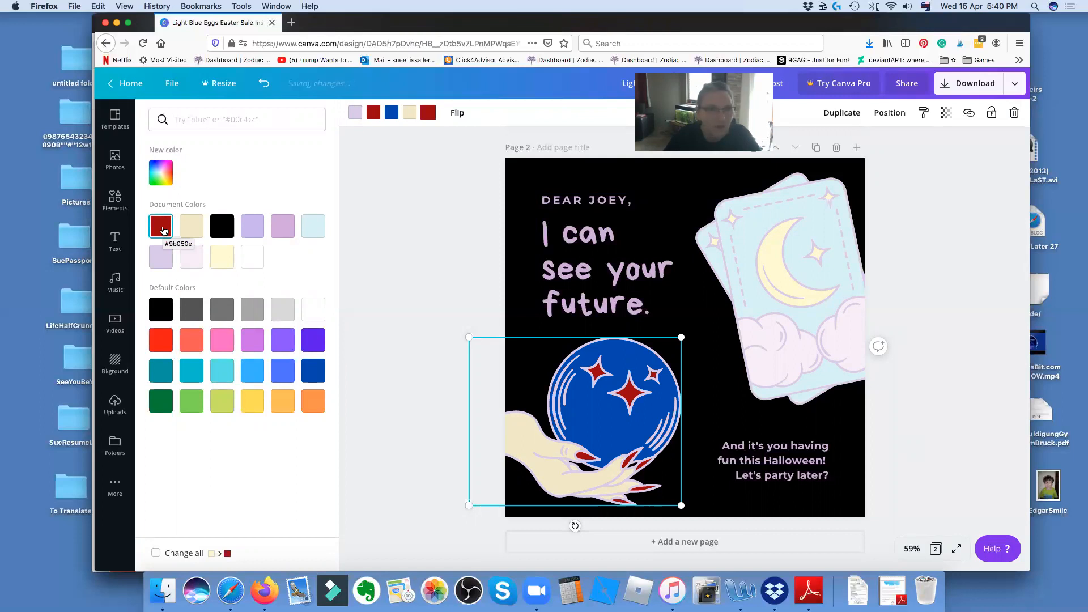
left_click(356, 114)
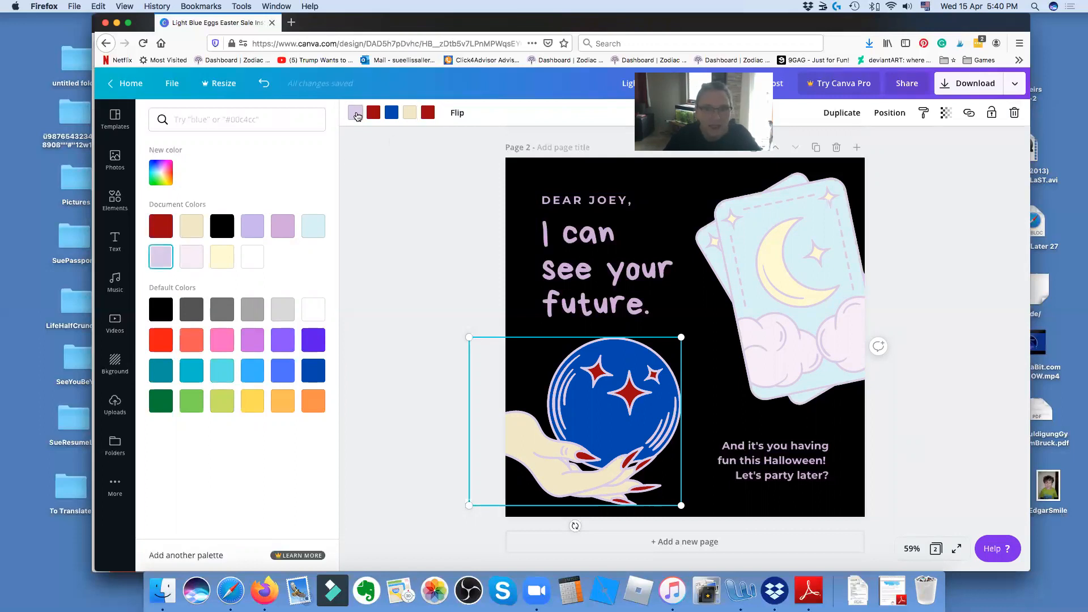
left_click(258, 311)
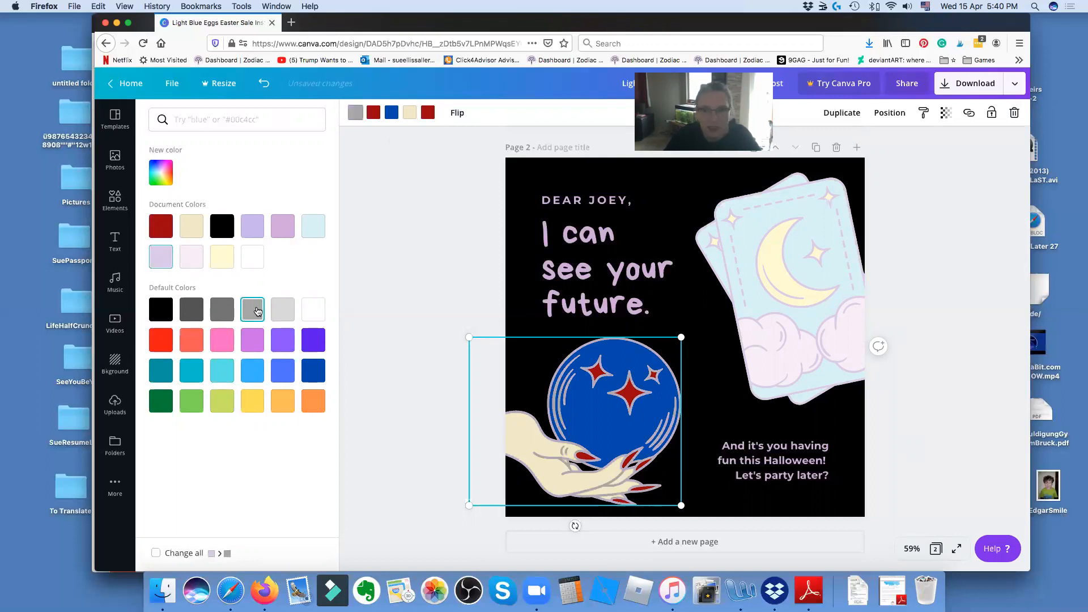
- Select the whole "I can see your future." heading and set its font to Butcherman Caps
left_click(577, 274)
double_click(611, 267)
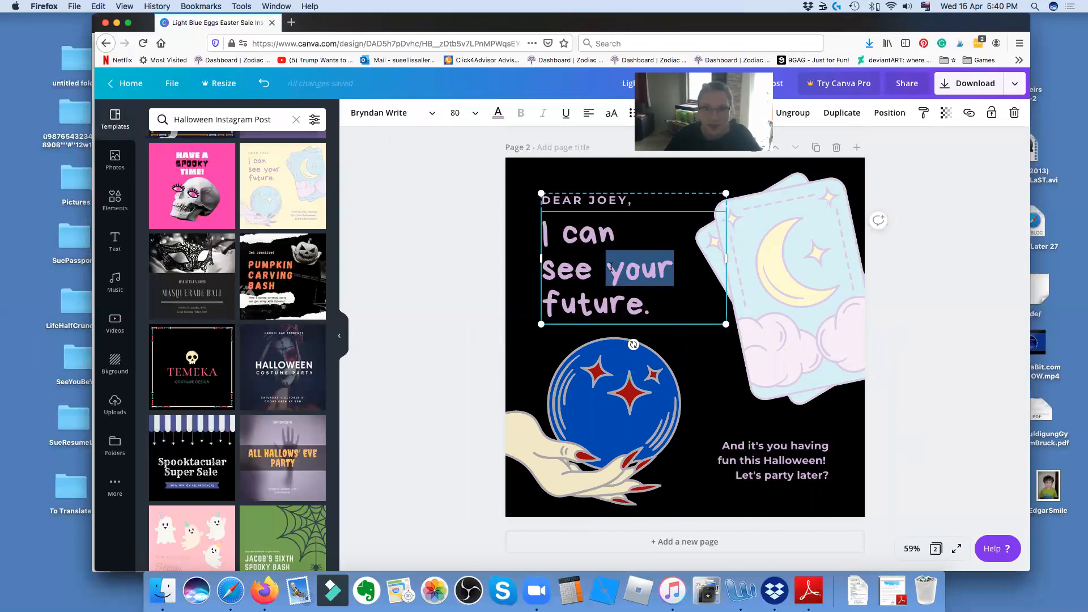
left_click_drag(658, 315, 535, 228)
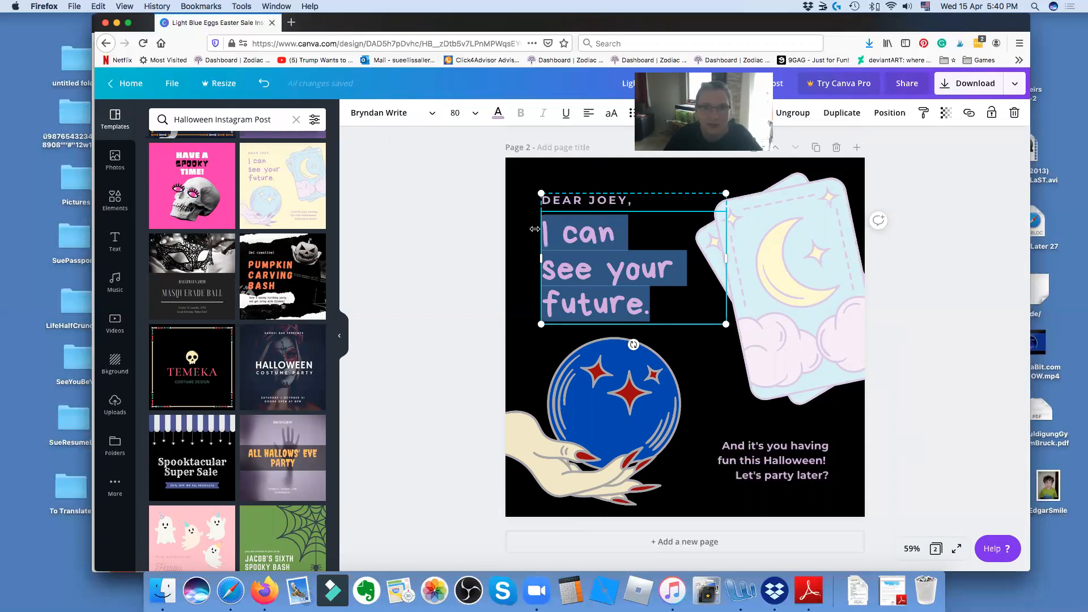
left_click(434, 113)
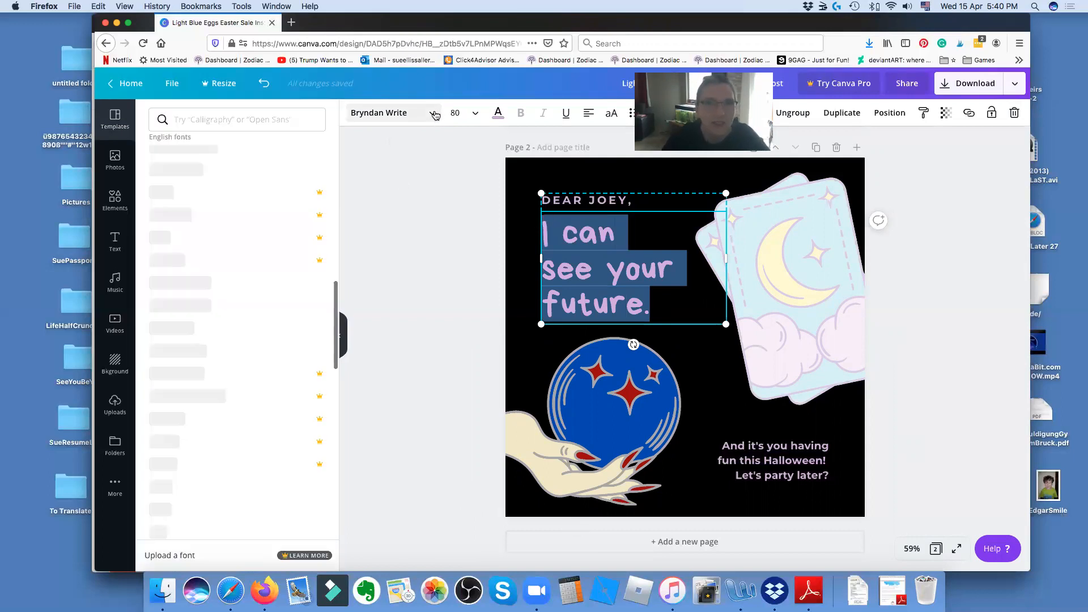
scroll(253, 282, "down", 10)
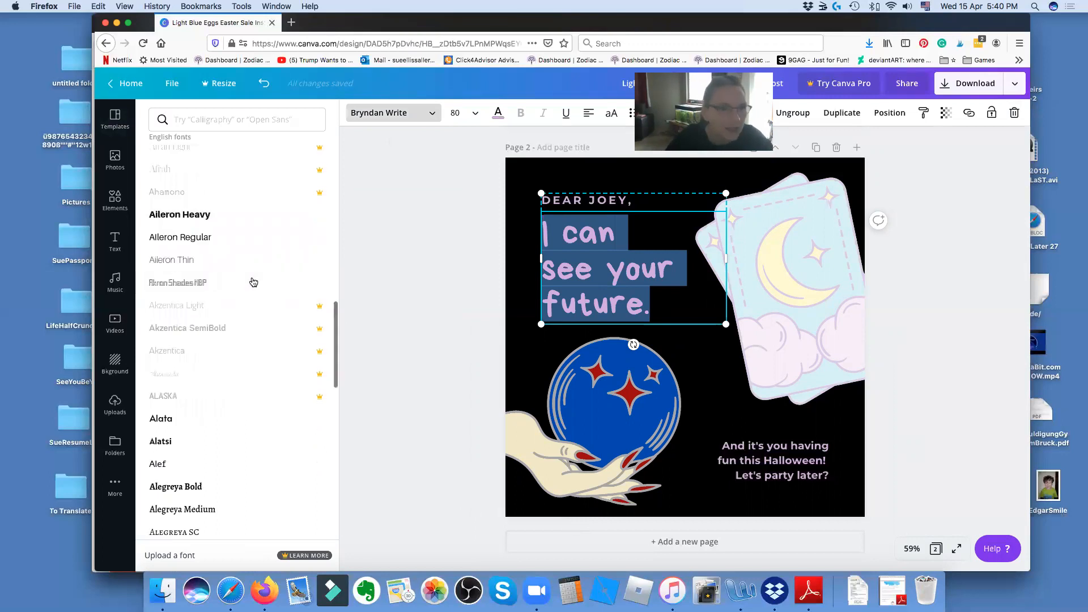
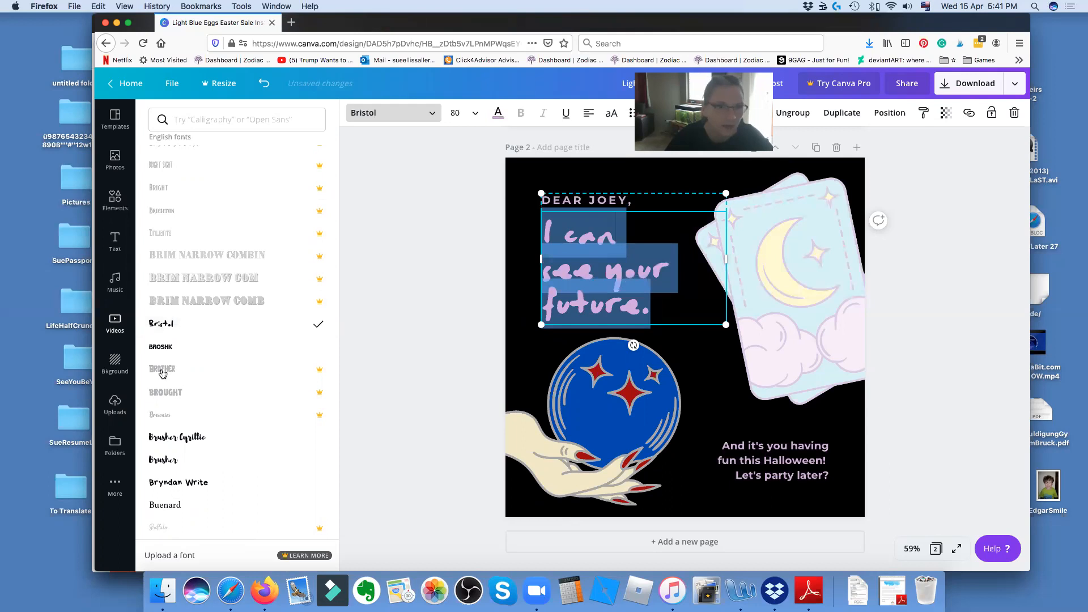
scroll(193, 440, "down", 2)
scroll(193, 439, "down", 2)
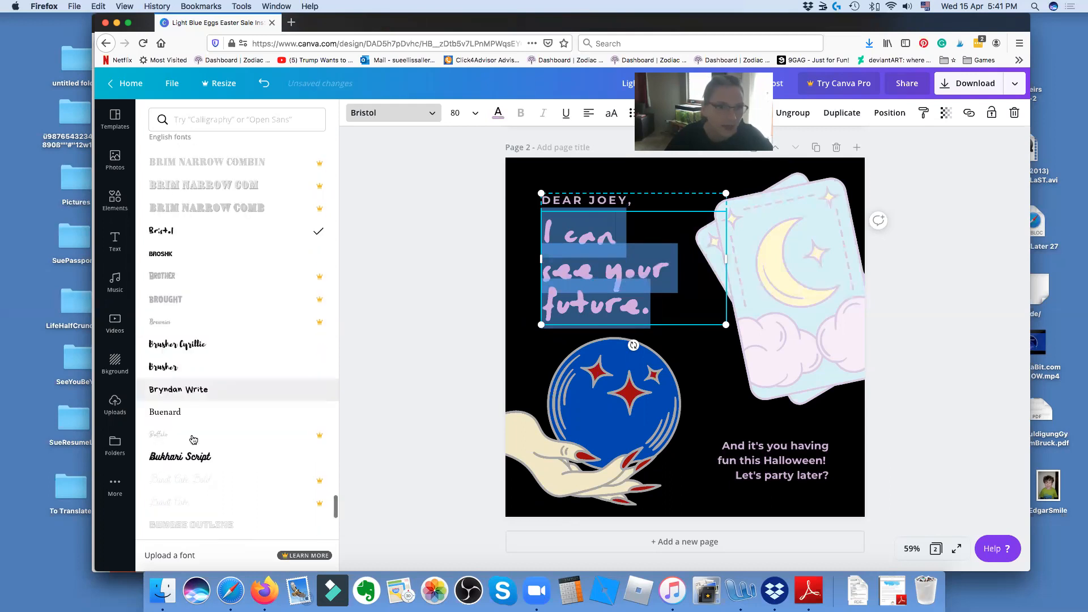
scroll(193, 439, "down", 4)
scroll(196, 434, "down", 3)
left_click(205, 416)
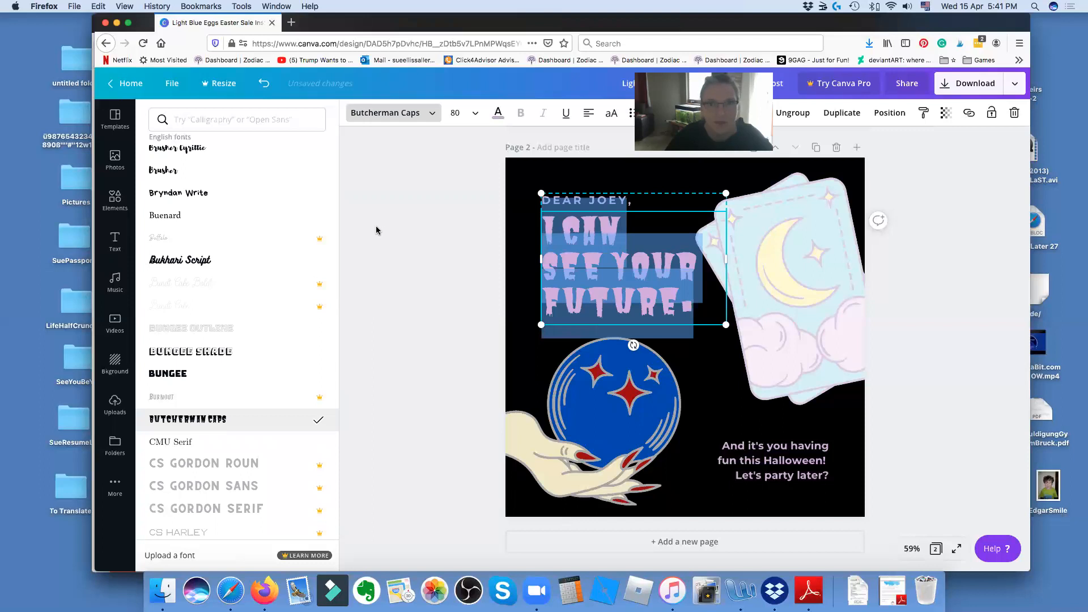
- Recolour the "I can see your future." heading and the greeting line above it dark red
left_click(498, 114)
left_click(222, 226)
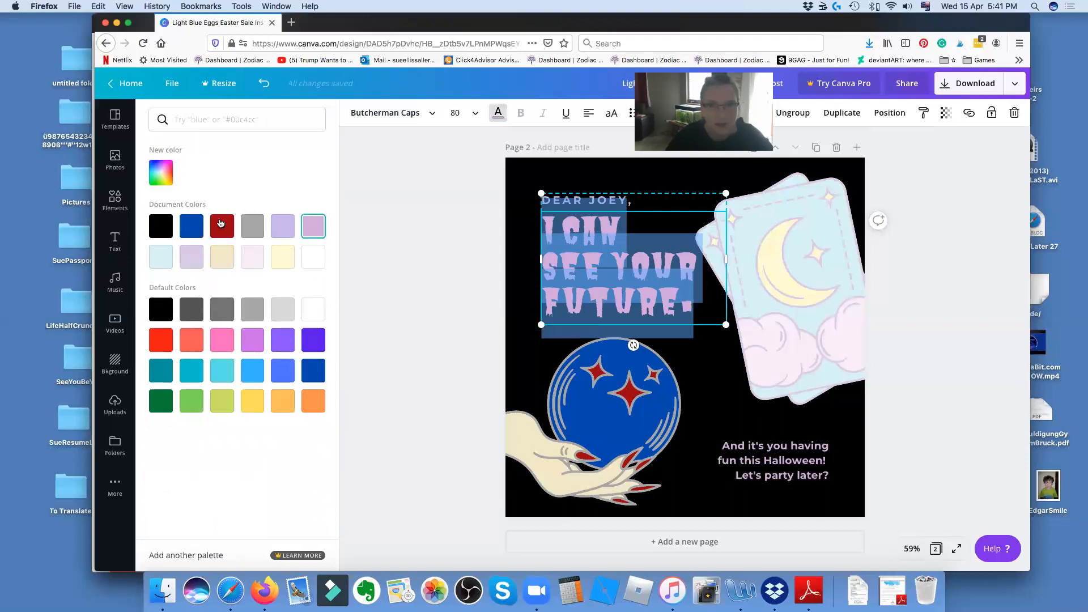
left_click(636, 202)
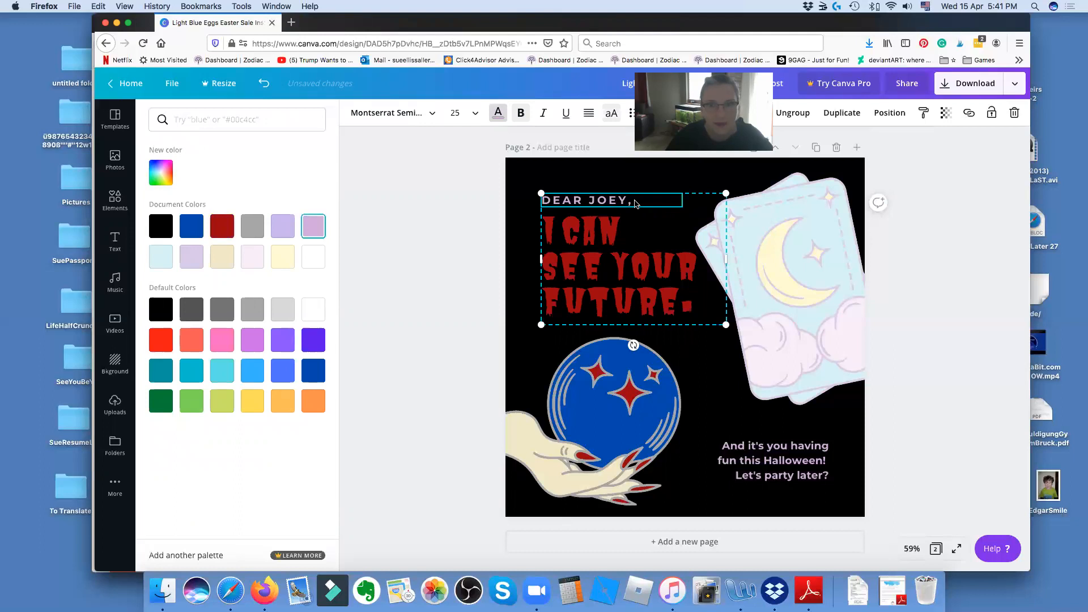
left_click(502, 114)
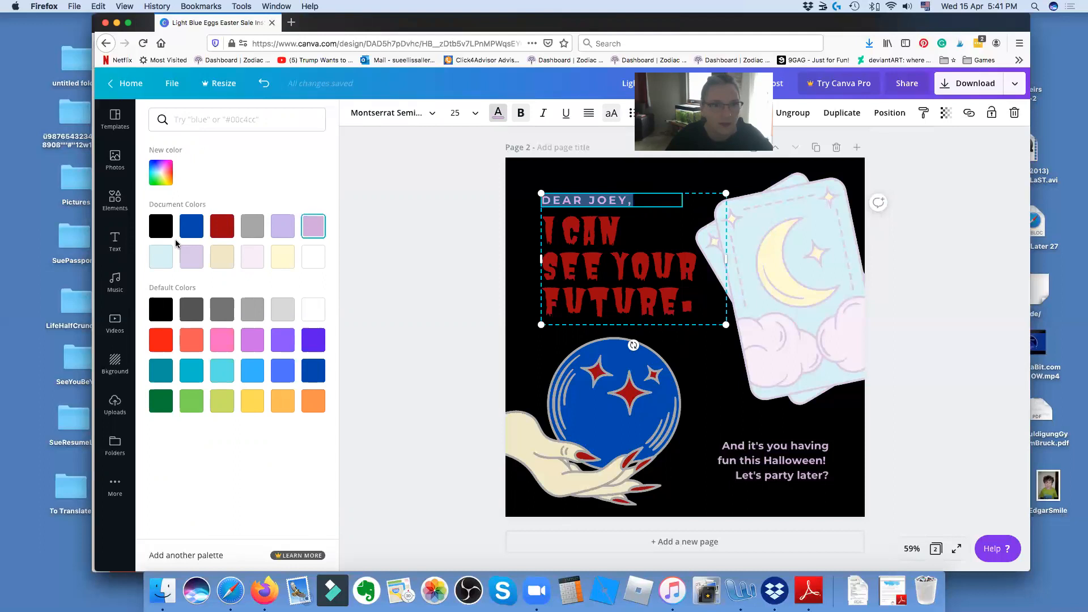
left_click(224, 227)
- Recolour the tarot card illustration with dark blue cards, grey outlines and a light orange moon and stars
left_click(816, 235)
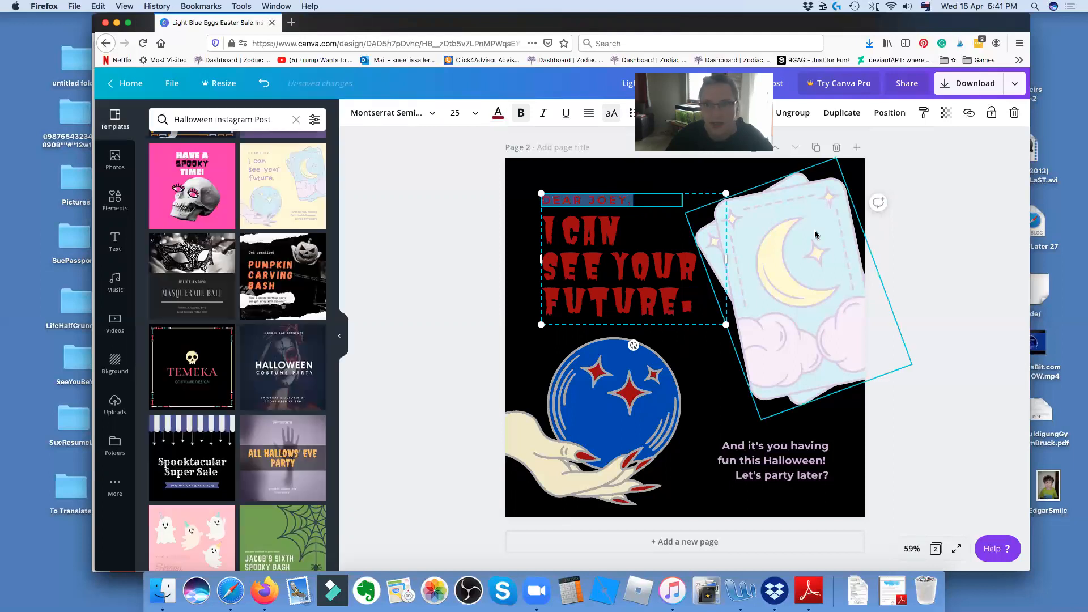
left_click(838, 273)
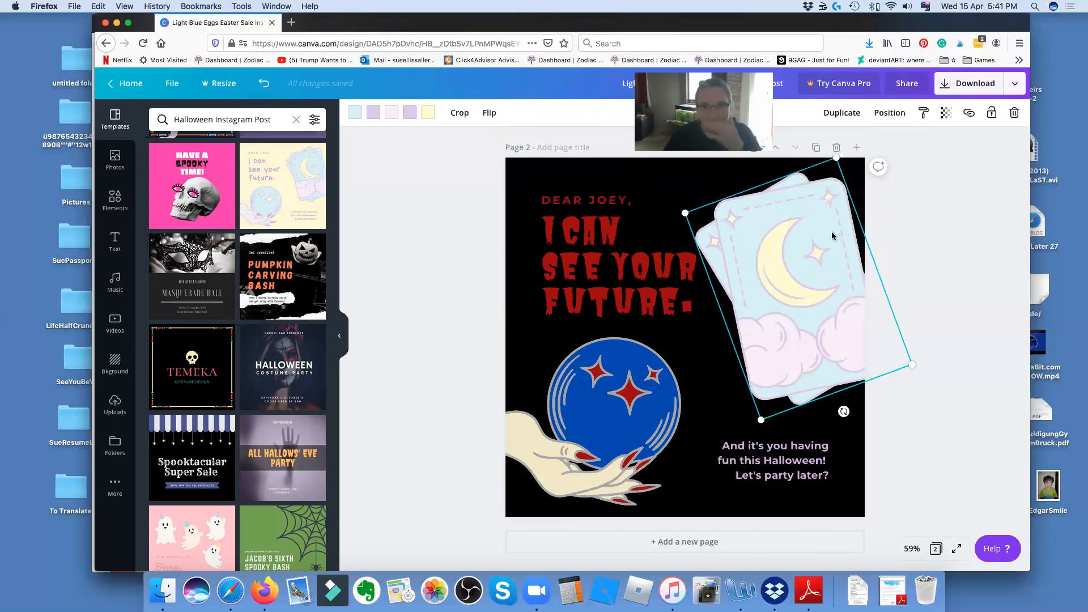
left_click(412, 115)
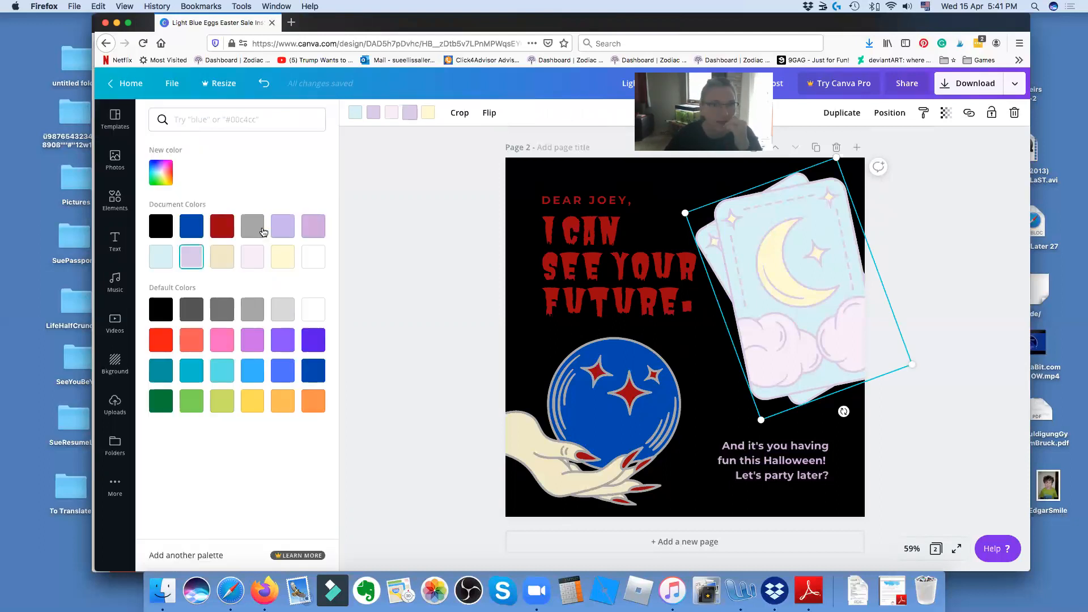
left_click(246, 225)
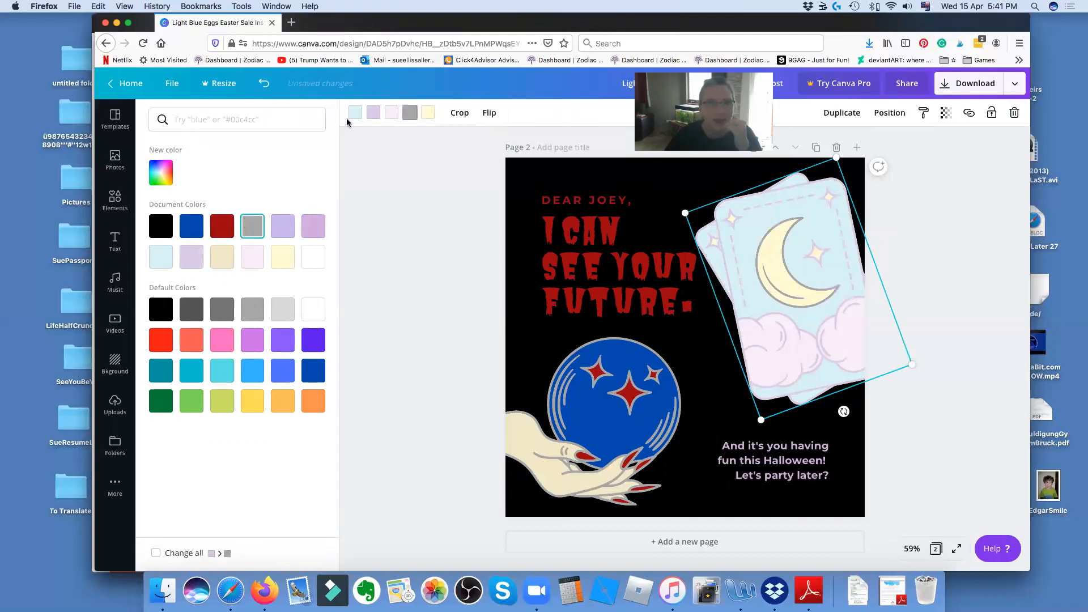
left_click(250, 233)
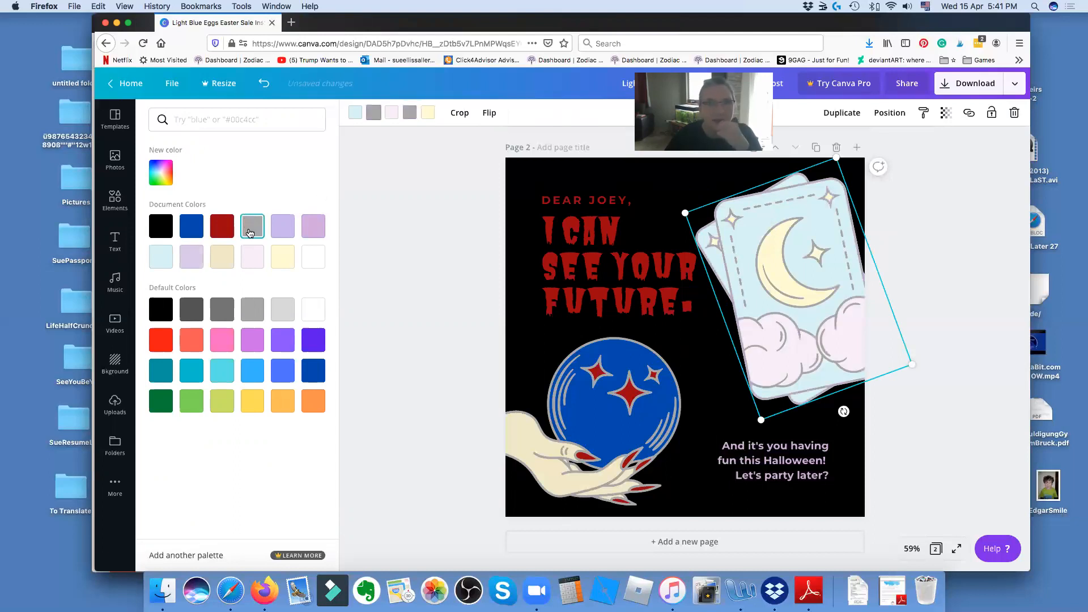
left_click(187, 228)
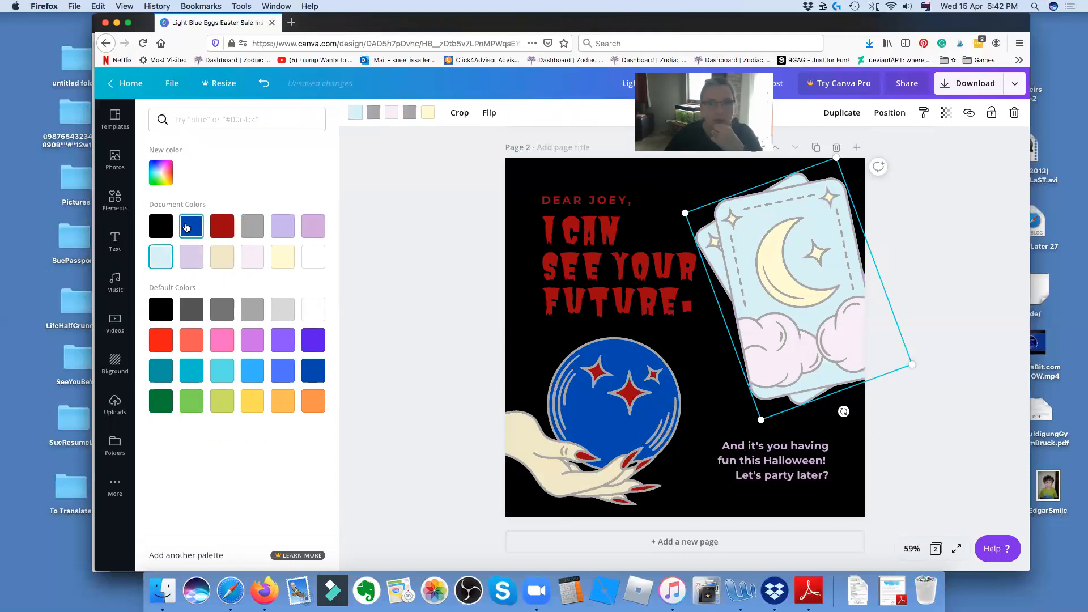
left_click(430, 115)
left_click(284, 403)
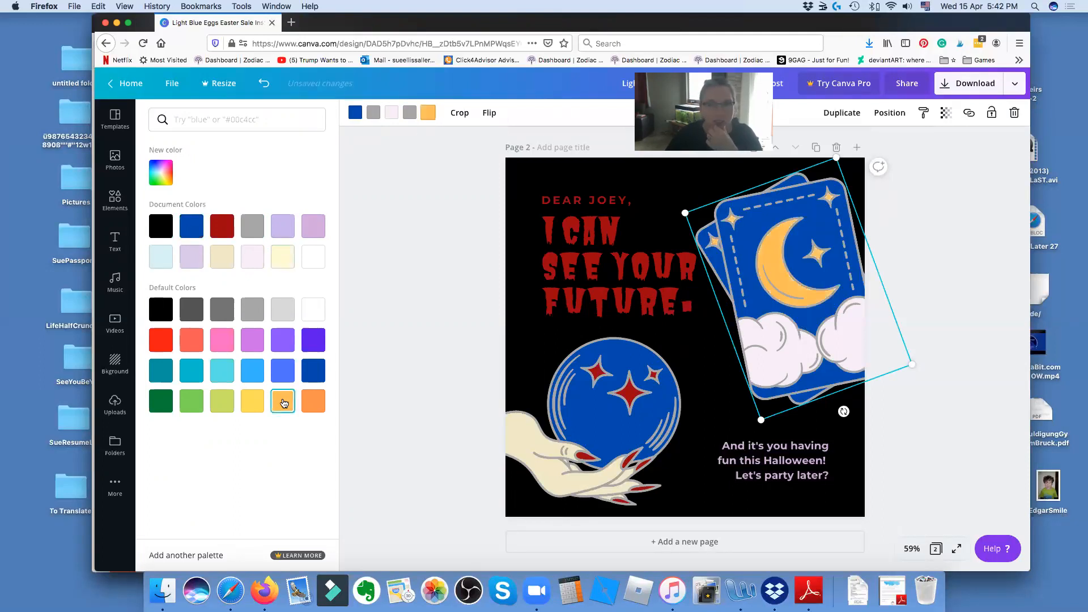
- Recolour the "And it's you having fun this Halloween!" message dark red
left_click(760, 460)
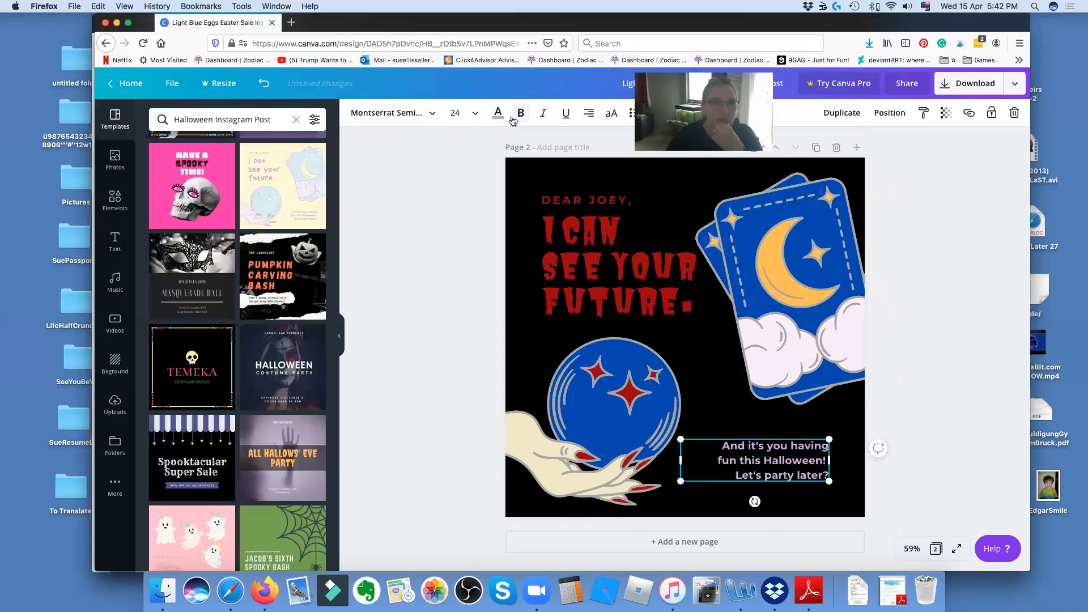
left_click(498, 113)
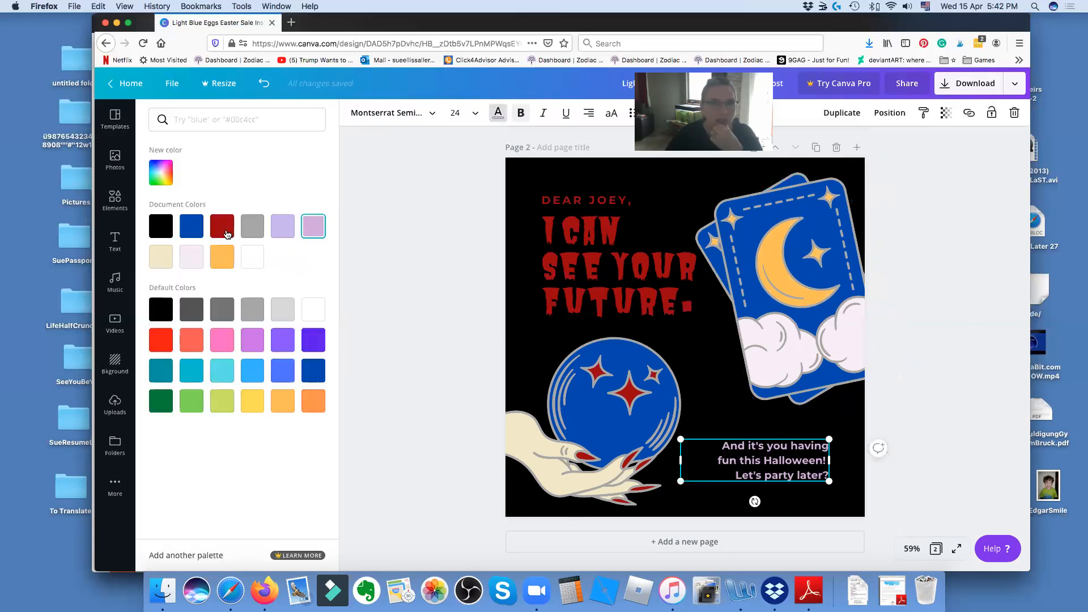
left_click(235, 233)
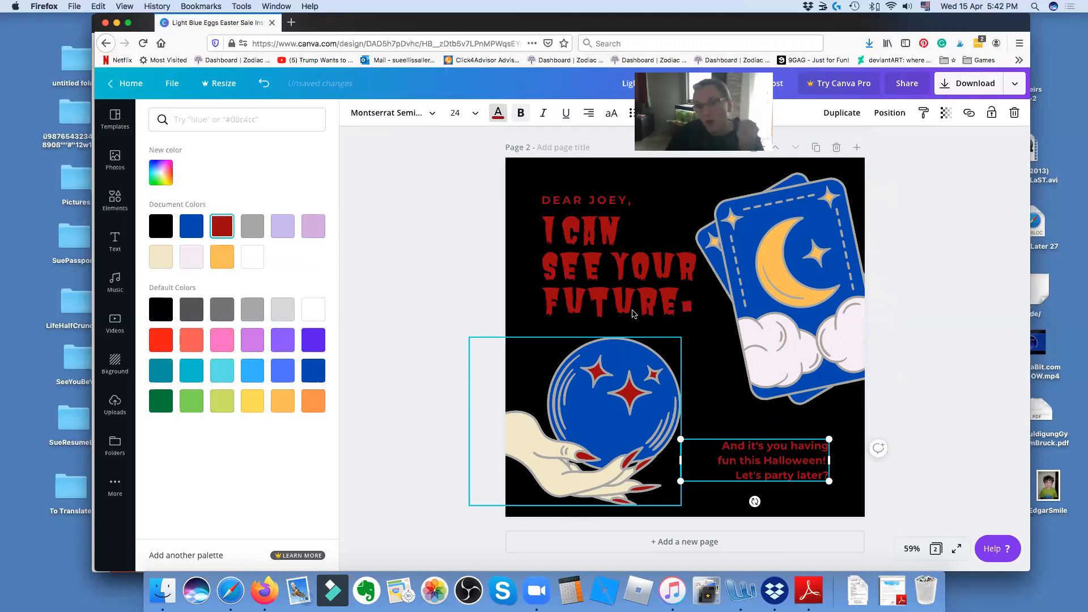
left_click(674, 406)
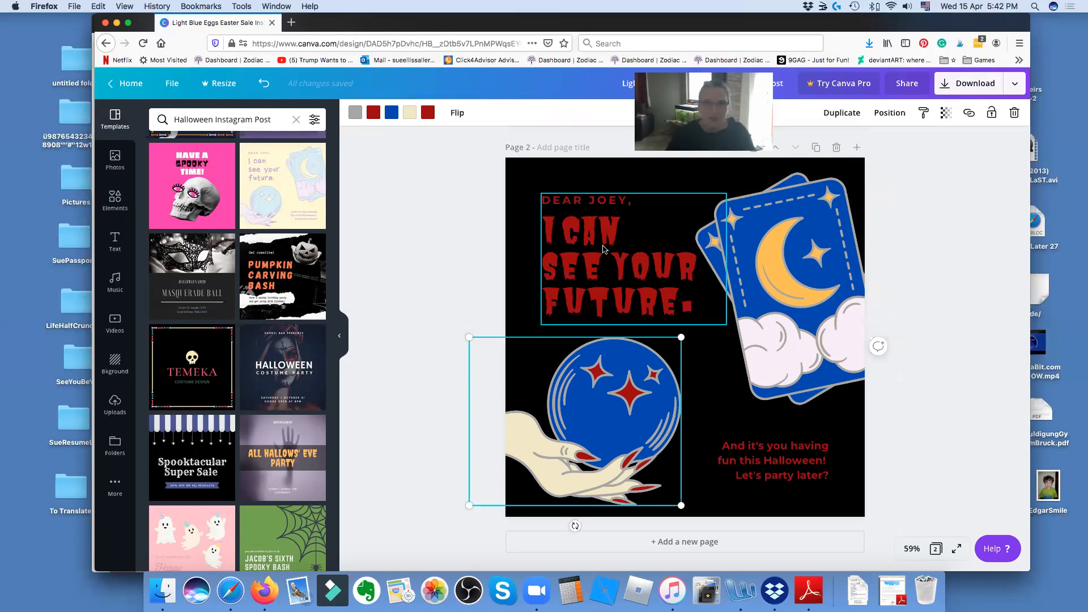
- Replace the greeting line above the heading with "HEY FRIEND,"
left_click(594, 197)
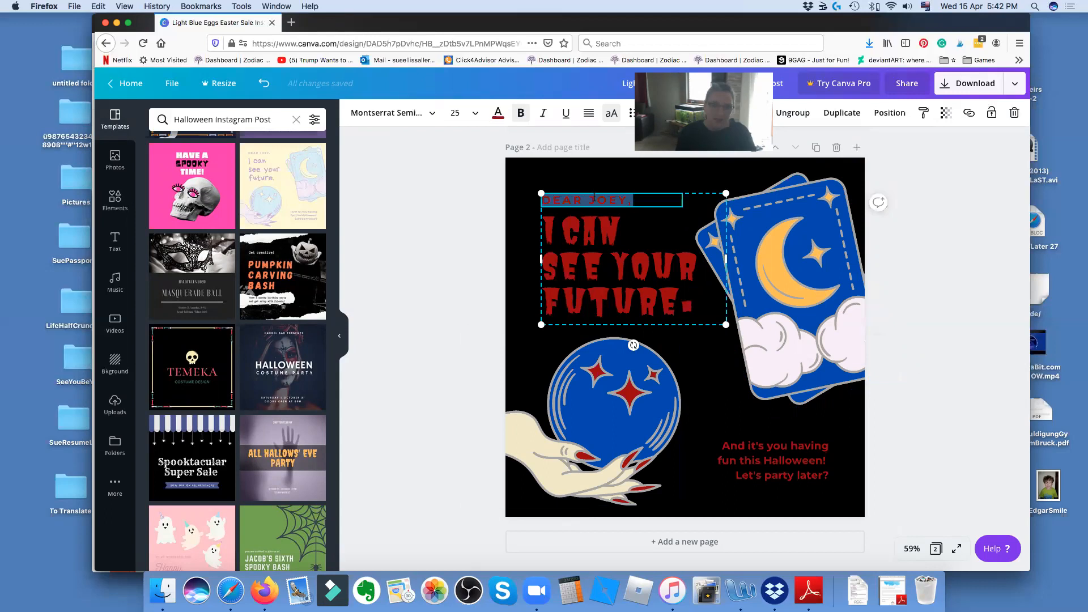
type("HEY FRIE")
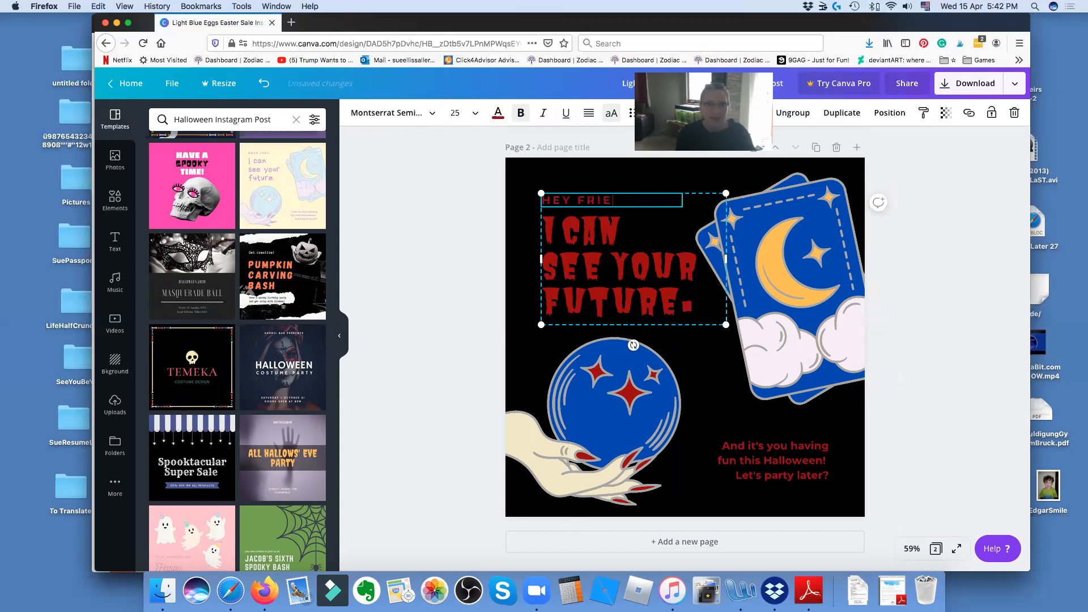
type("ND,")
- Move the greeting and heading group slightly up and left, and replace the heading with "I'D LOVE TO READ YOUR CARDS!"
left_click(622, 296)
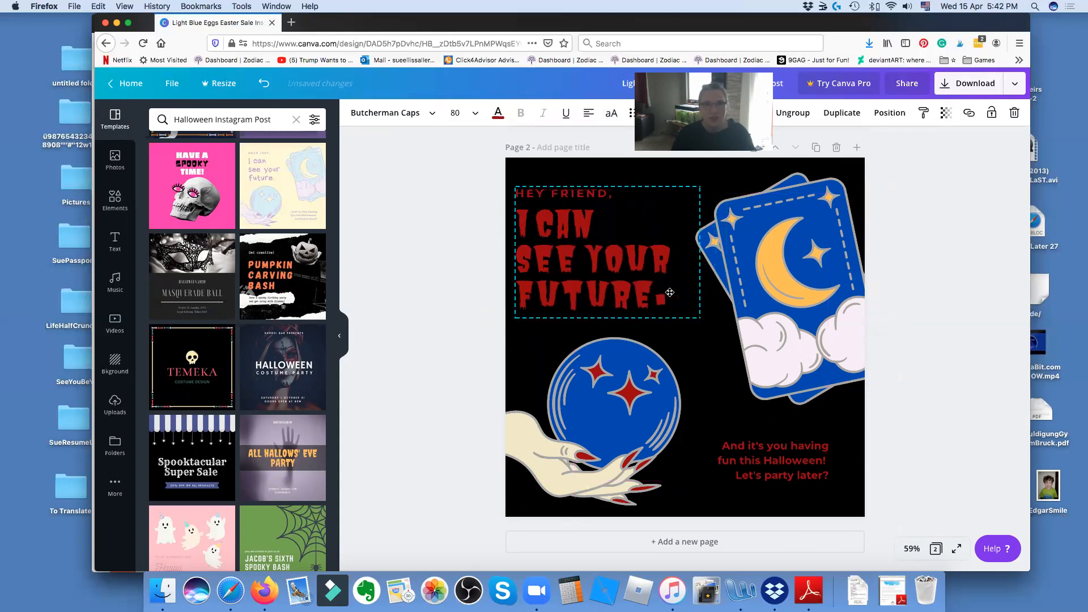
left_click(680, 307)
left_click_drag(675, 300, 538, 221)
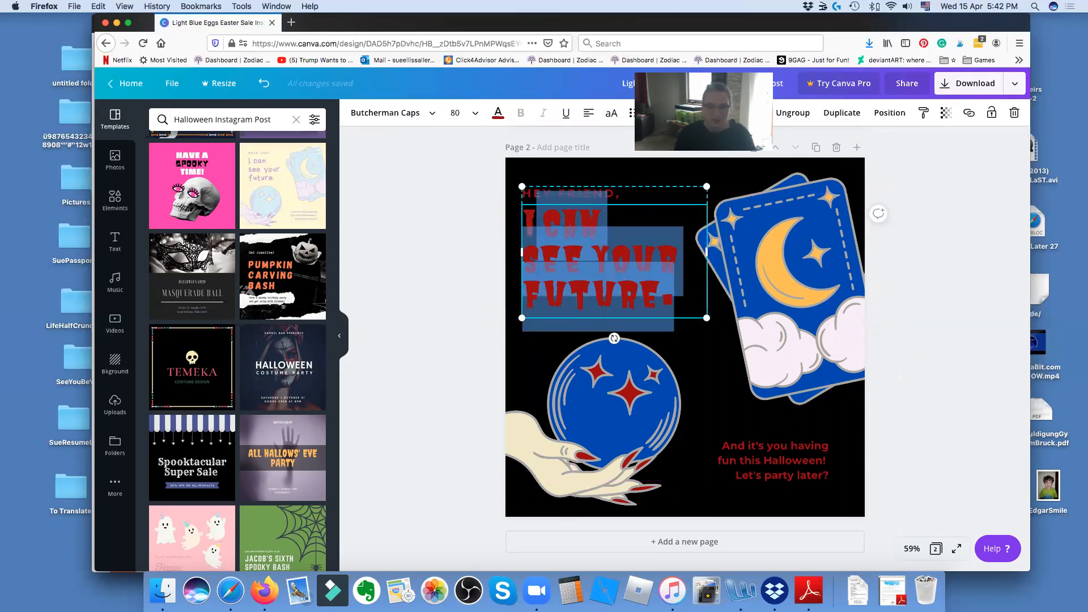
type("'D")
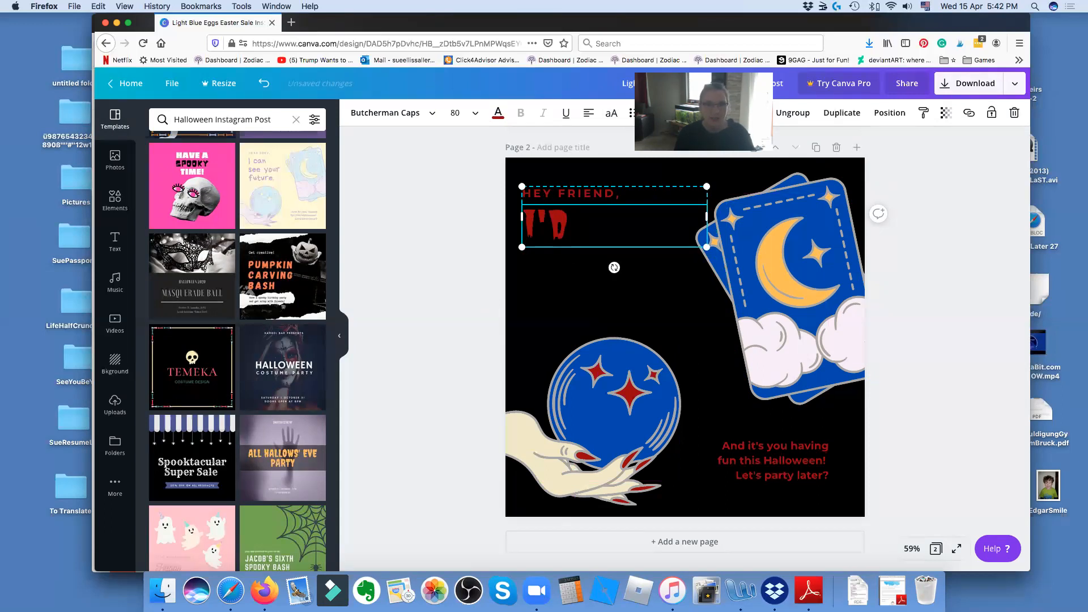
type(" LOVE TO READ YOUR CAR")
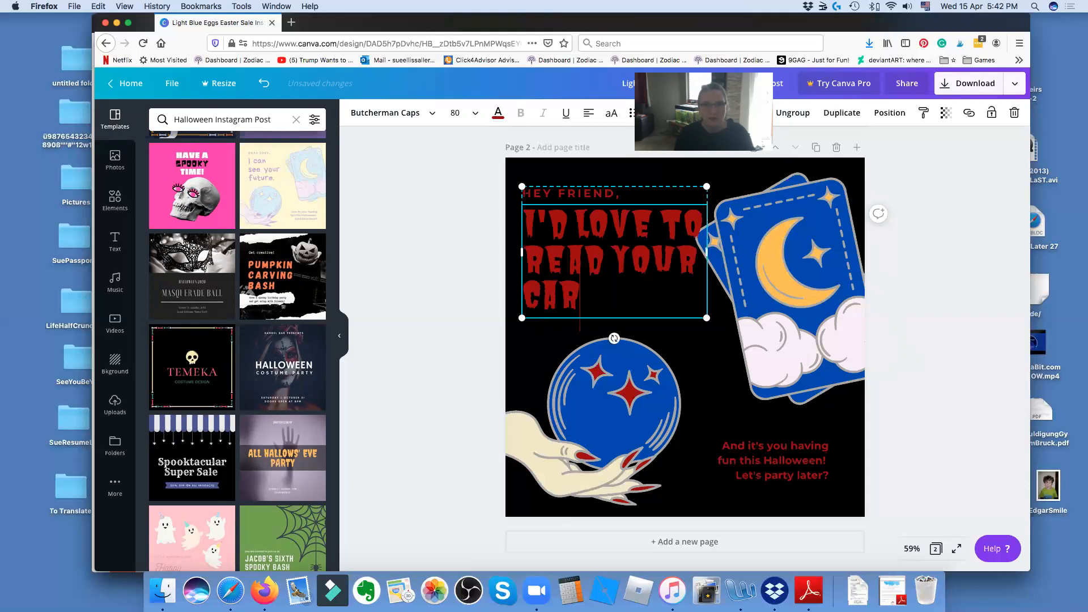
type("DS!")
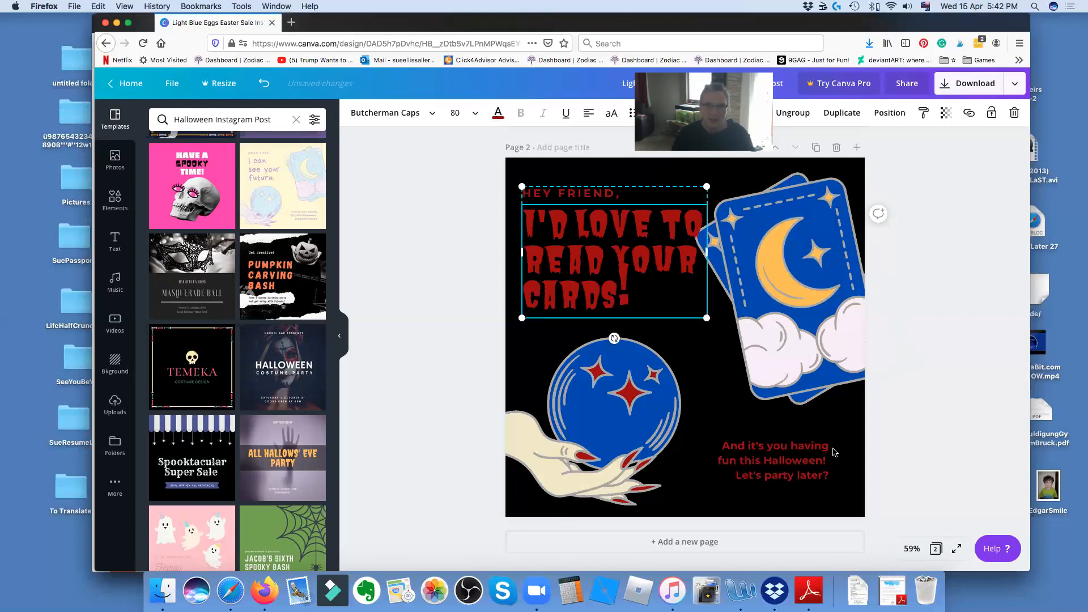
- Replace the closing message with "Send me a message, and I'll get your reading to you within 48 hours. Only $9.99" and widen its text box
left_click(833, 452)
left_click_drag(722, 447, 829, 473)
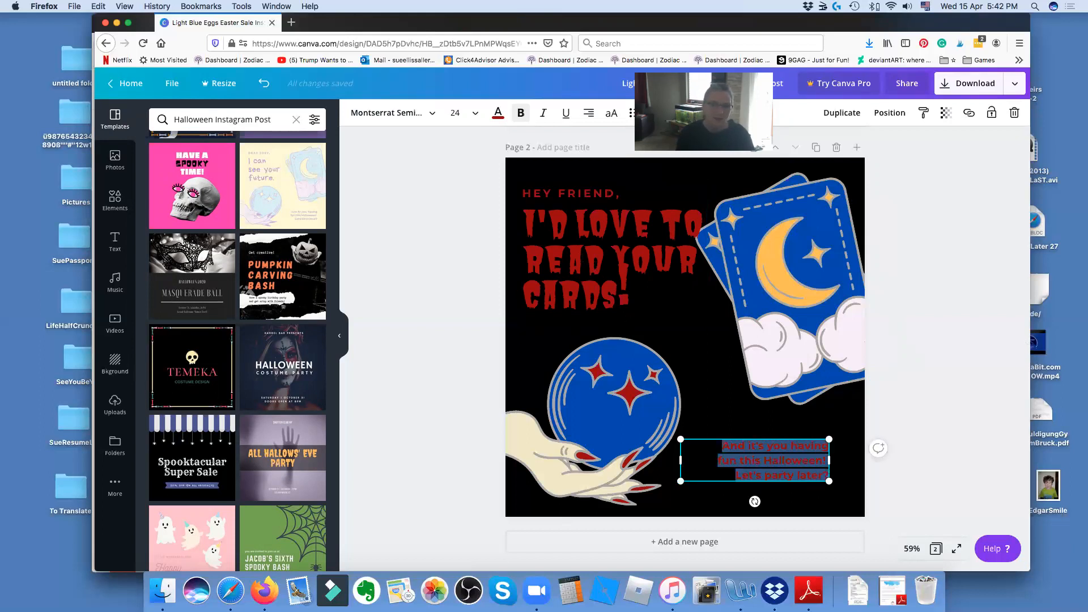
type("Send me a d")
key("BackSpace")
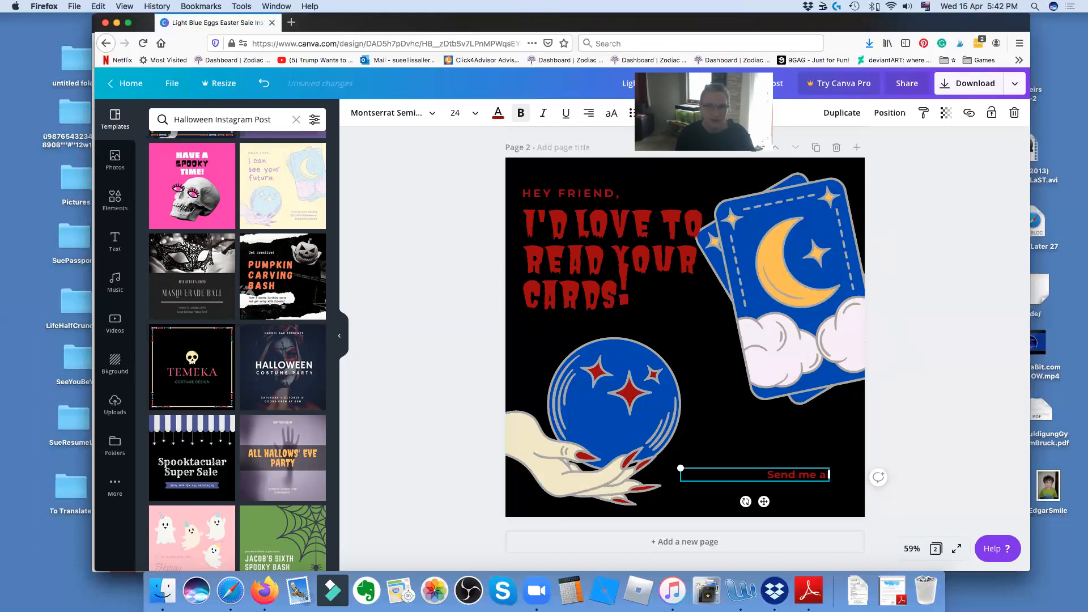
type("message")
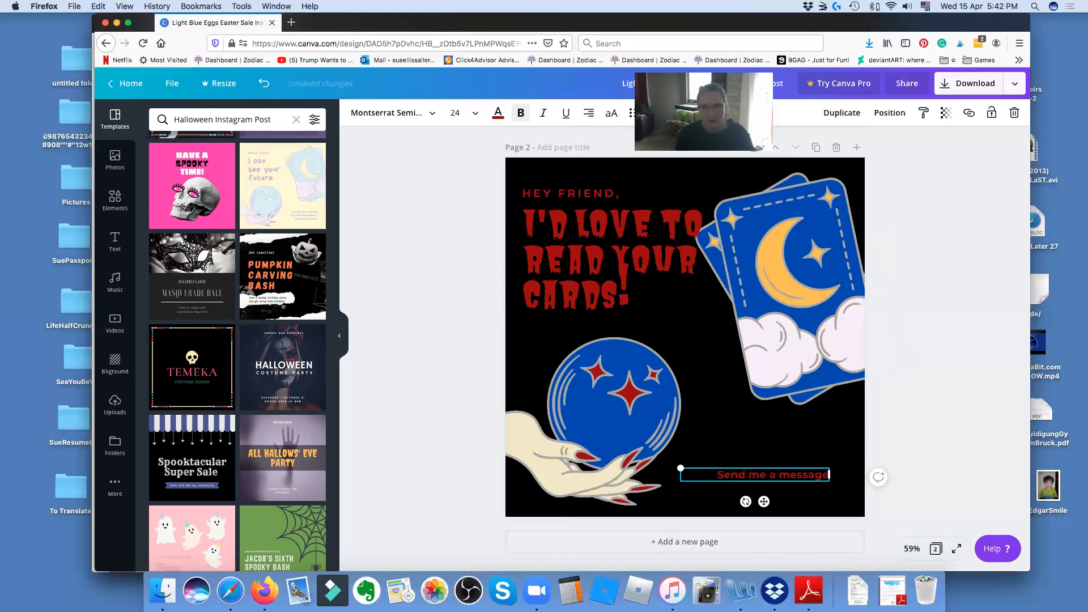
type(", and I'l")
type("l get your")
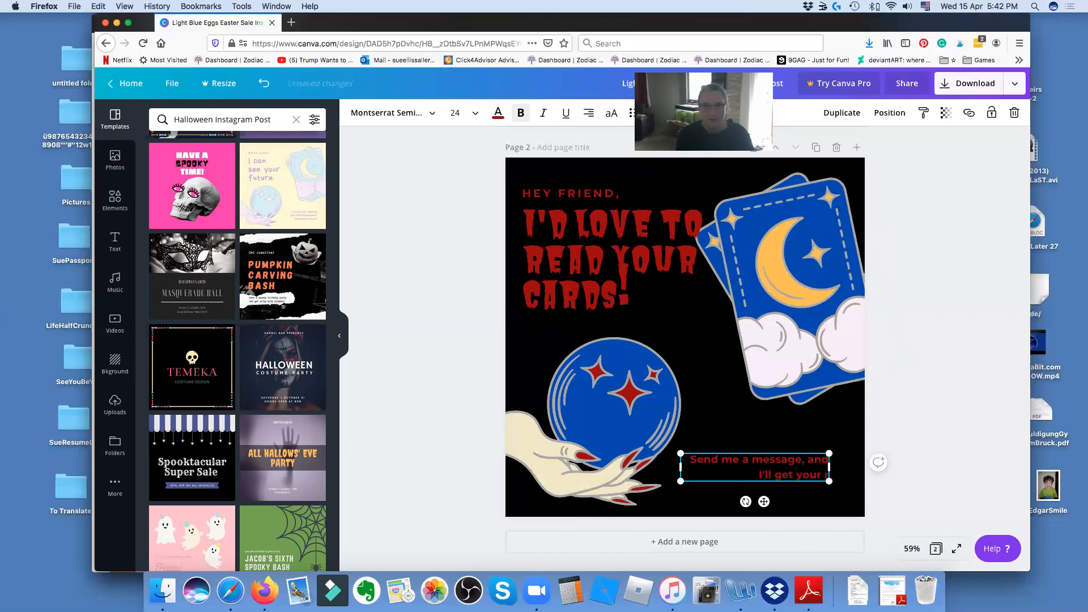
type(" reading")
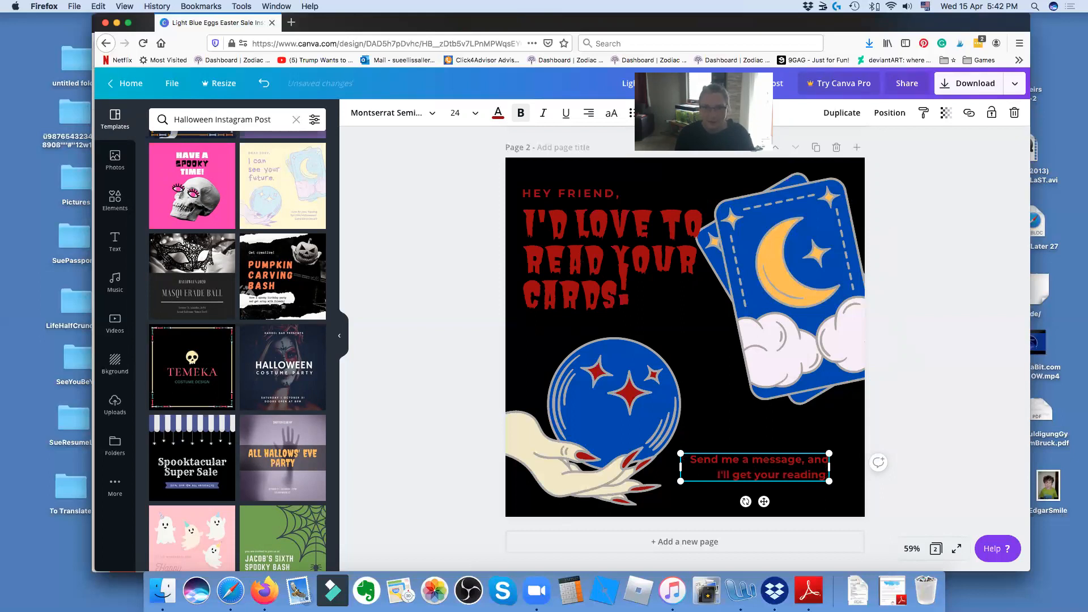
type(" to you within")
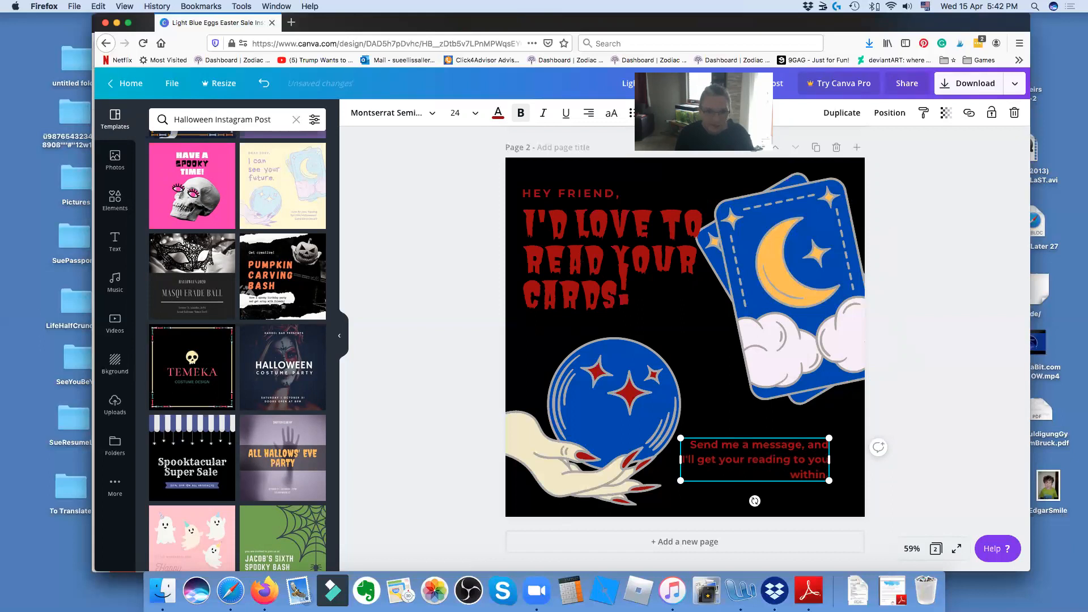
type(" 48 hours.")
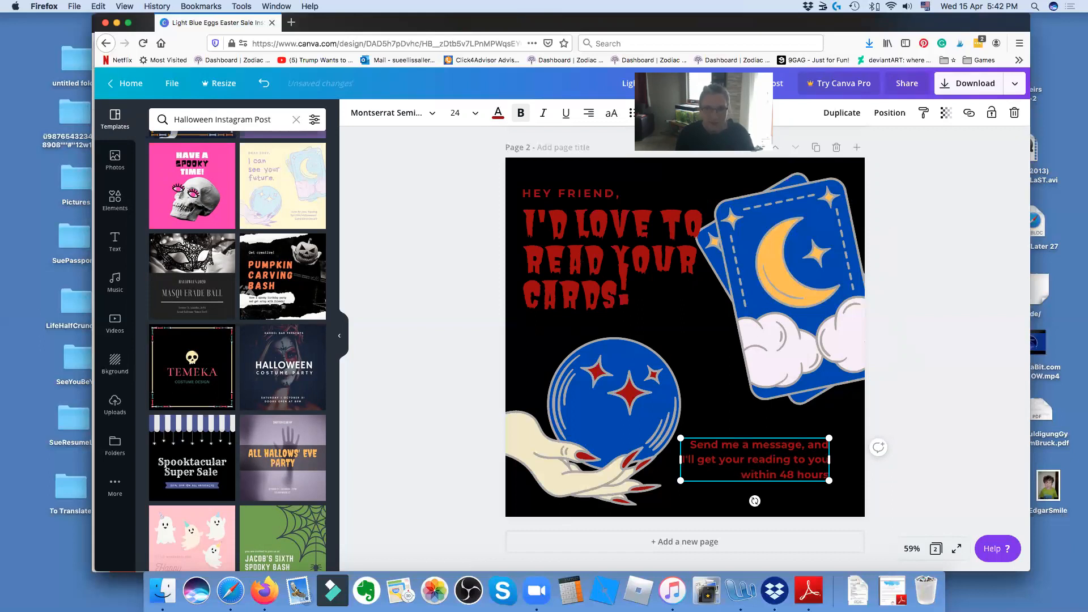
type(" Only")
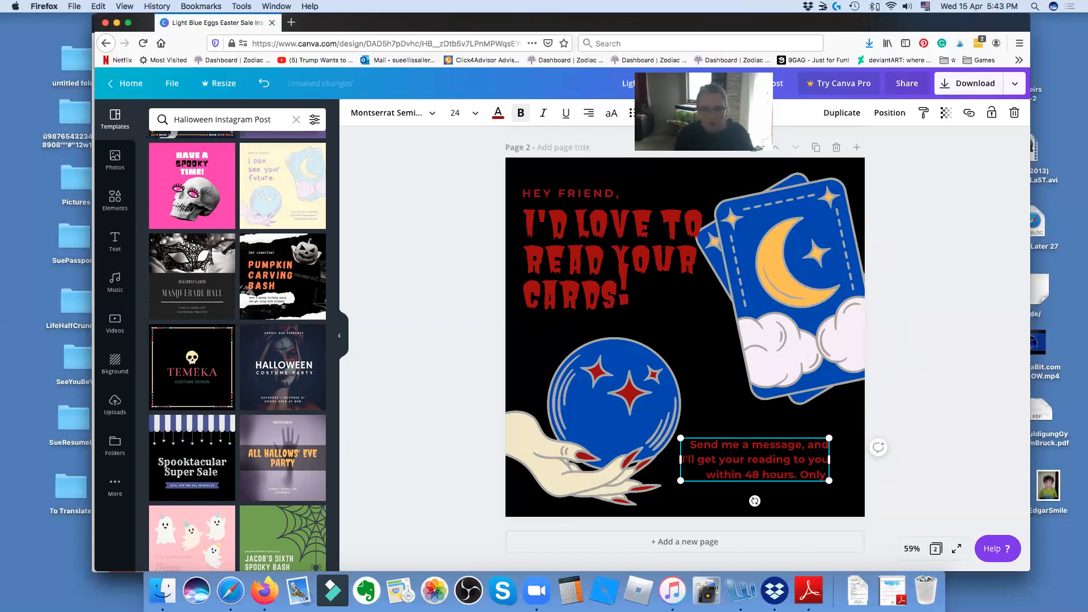
type(" $9.99")
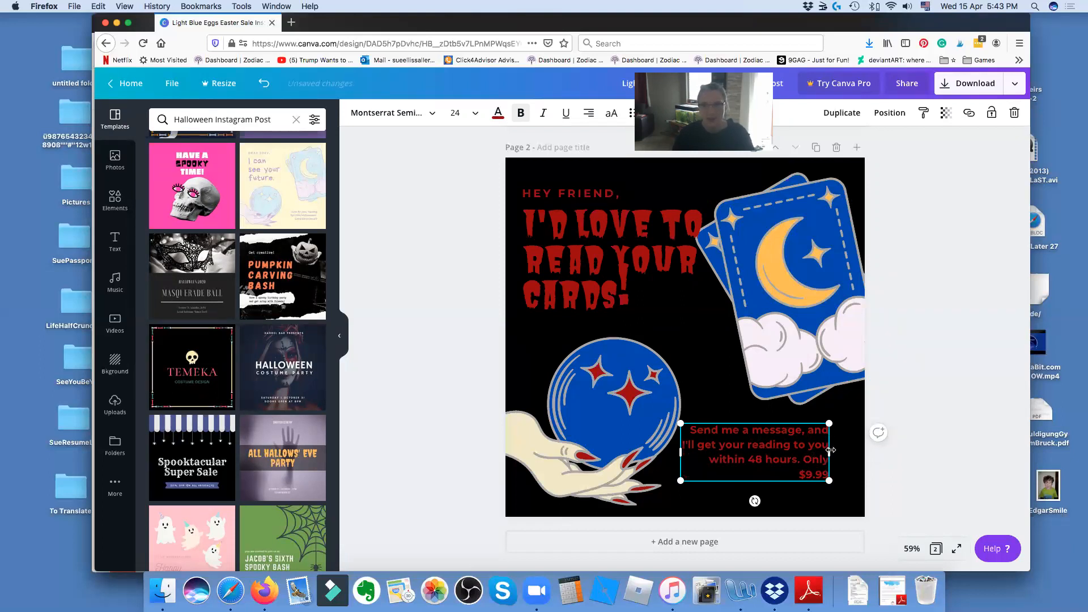
mouse_move(830, 451)
left_mouse_down()
mouse_move(842, 451)
mouse_move(811, 445)
left_mouse_up()
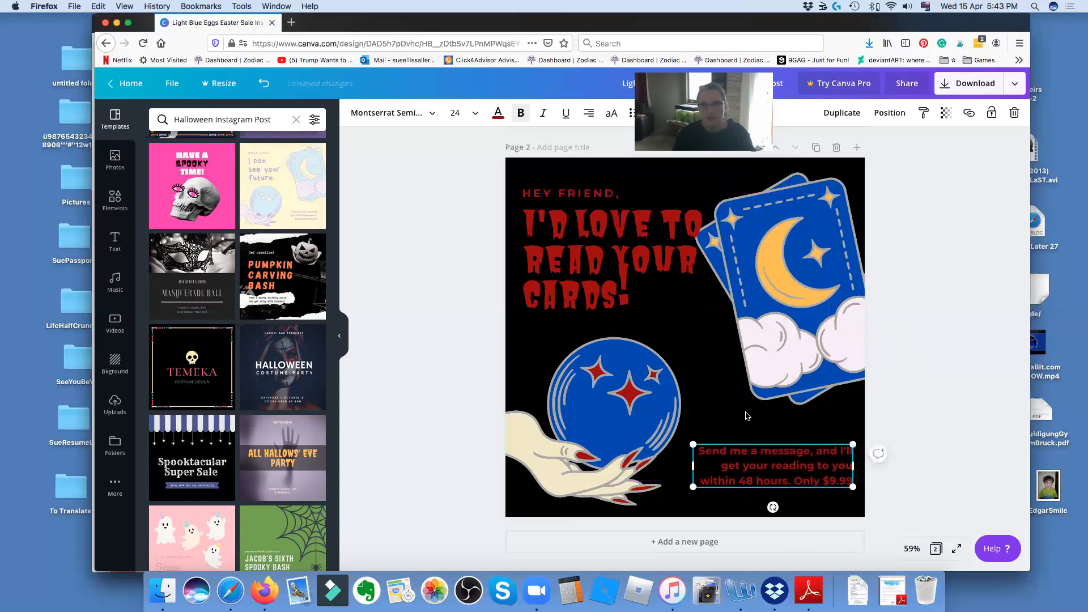
left_click(738, 413)
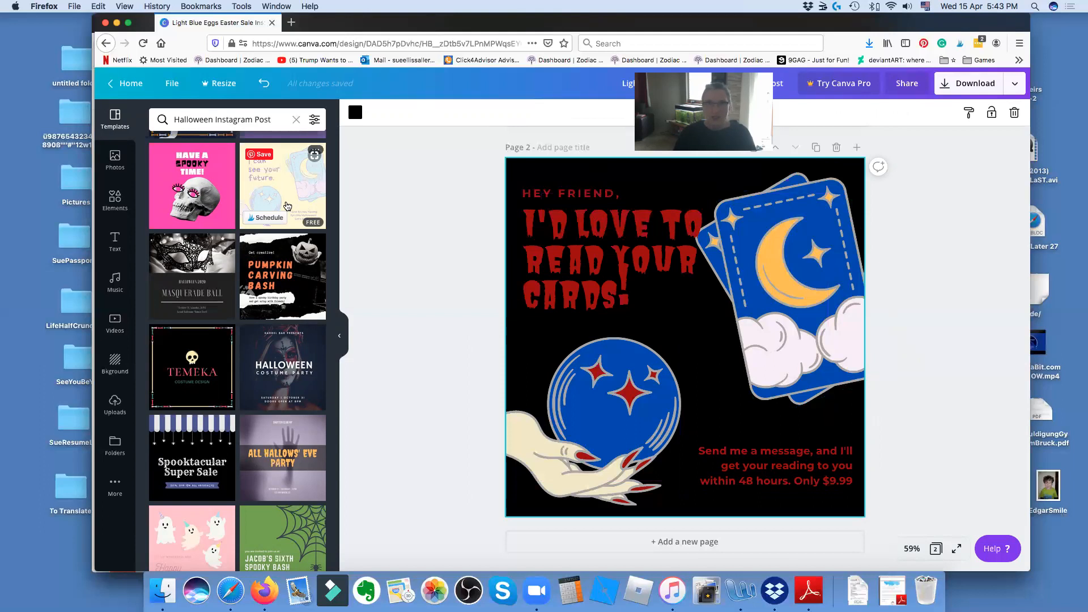
- Add a third page and apply the "pick your poison" Halloween template to it
scroll(315, 351, "down", 3)
scroll(315, 351, "down", 6)
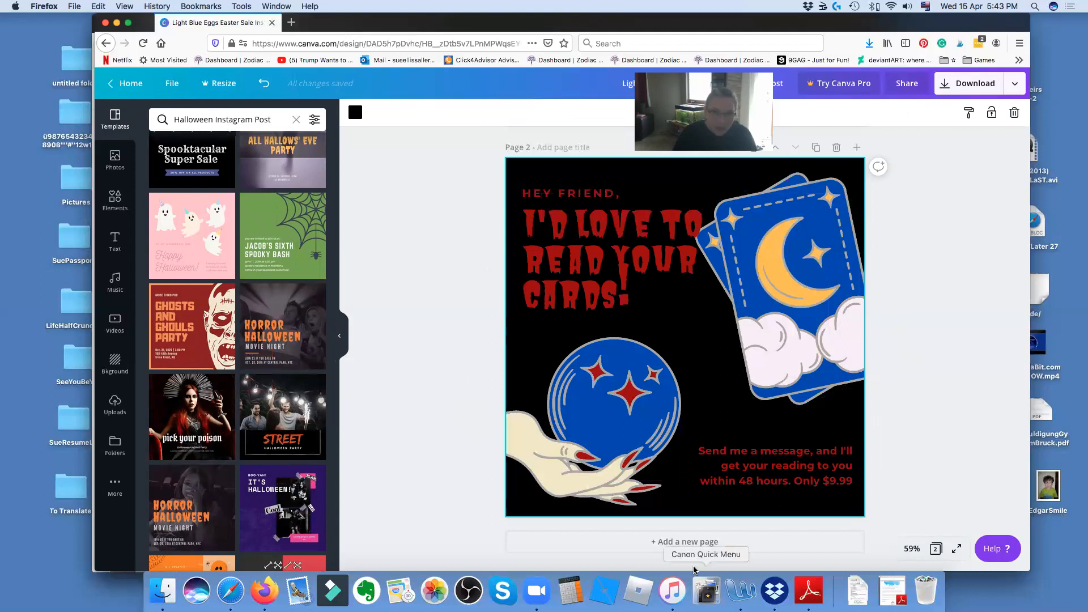
left_click(676, 542)
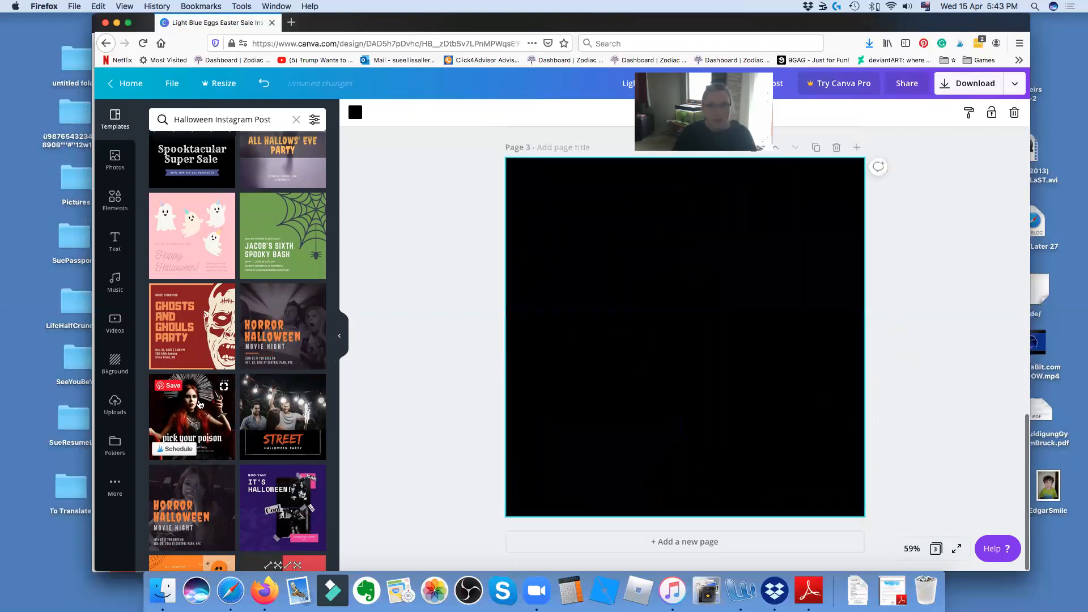
left_click(200, 404)
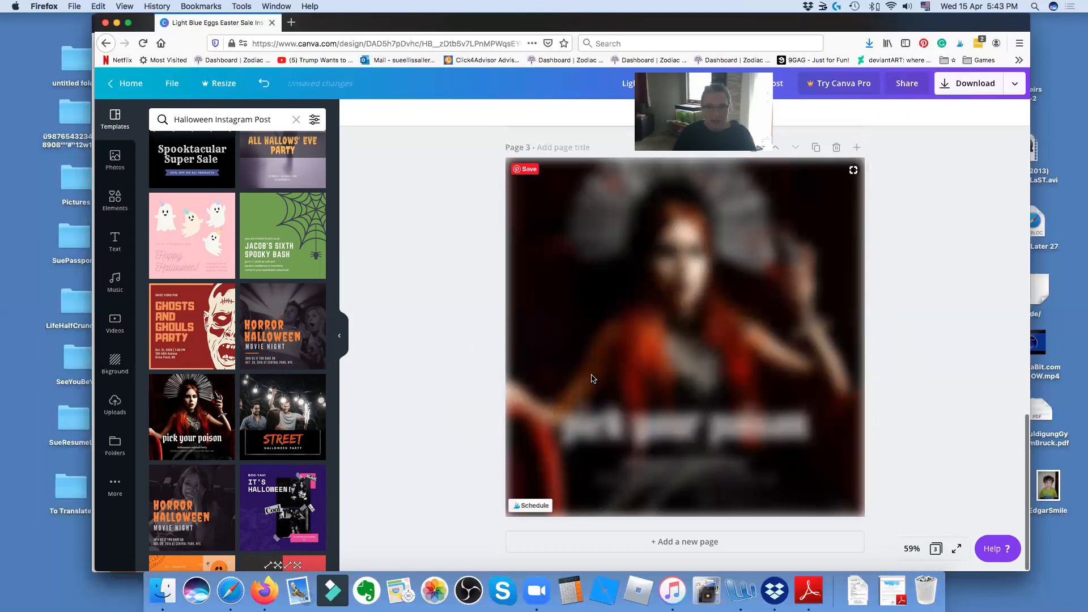
- Ungroup the "HEY FRIEND," greeting and the heading on page 2, and deselect them
left_click(592, 379)
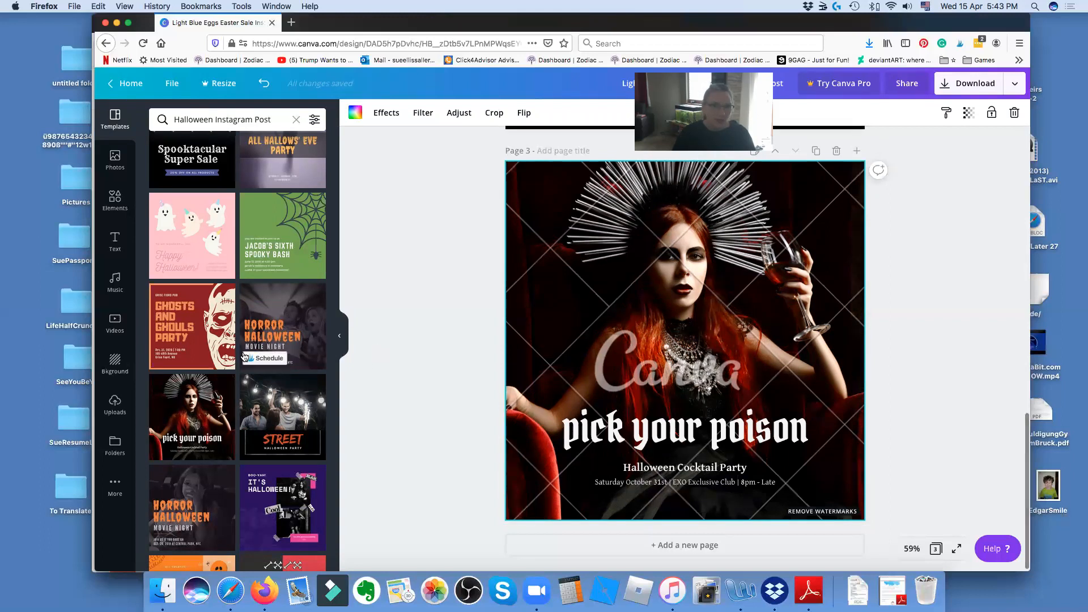
scroll(241, 230, "up", 10)
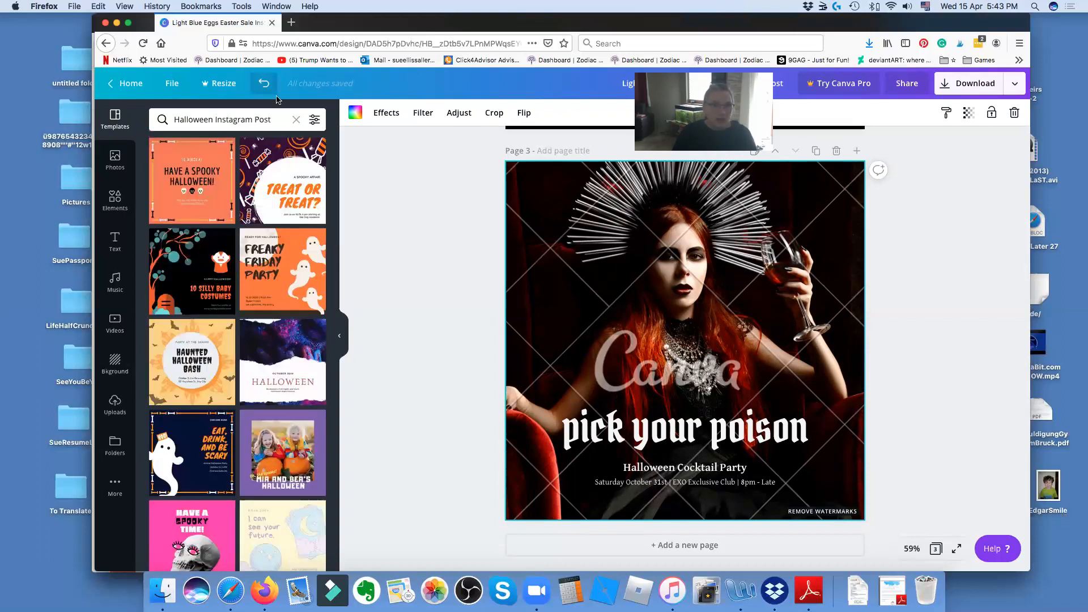
scroll(424, 190, "up", 15)
scroll(423, 191, "down", 5)
scroll(424, 190, "down", 4)
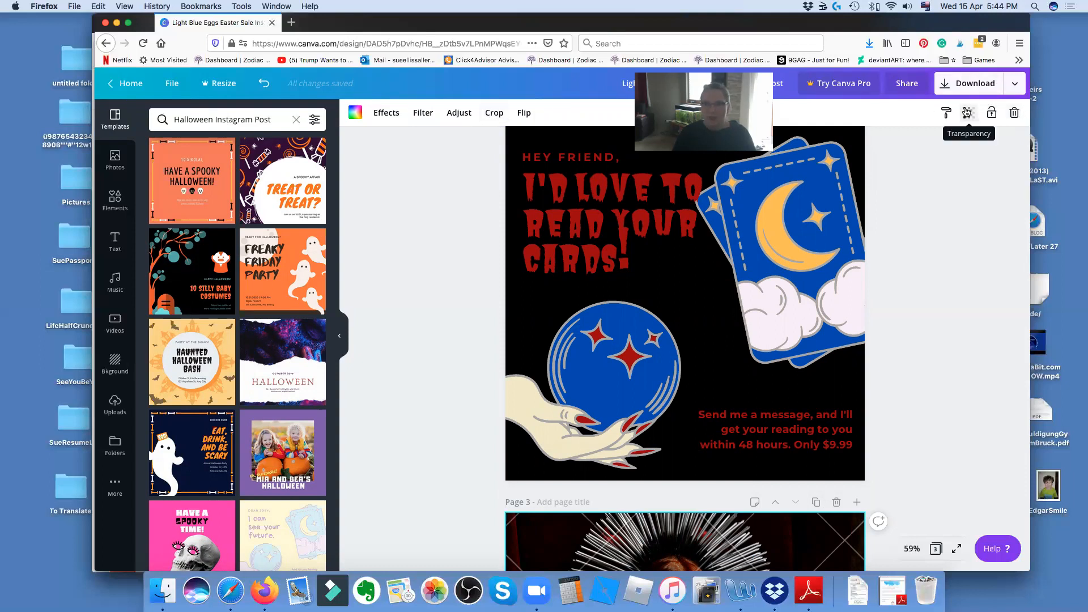
left_click(573, 153)
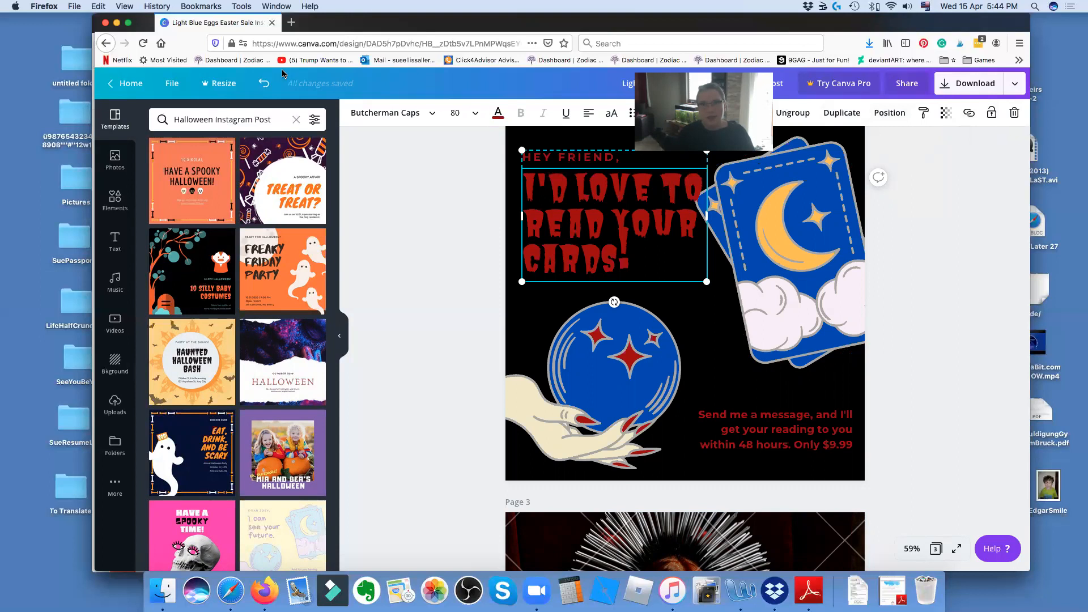
left_click(792, 113)
left_click(704, 319)
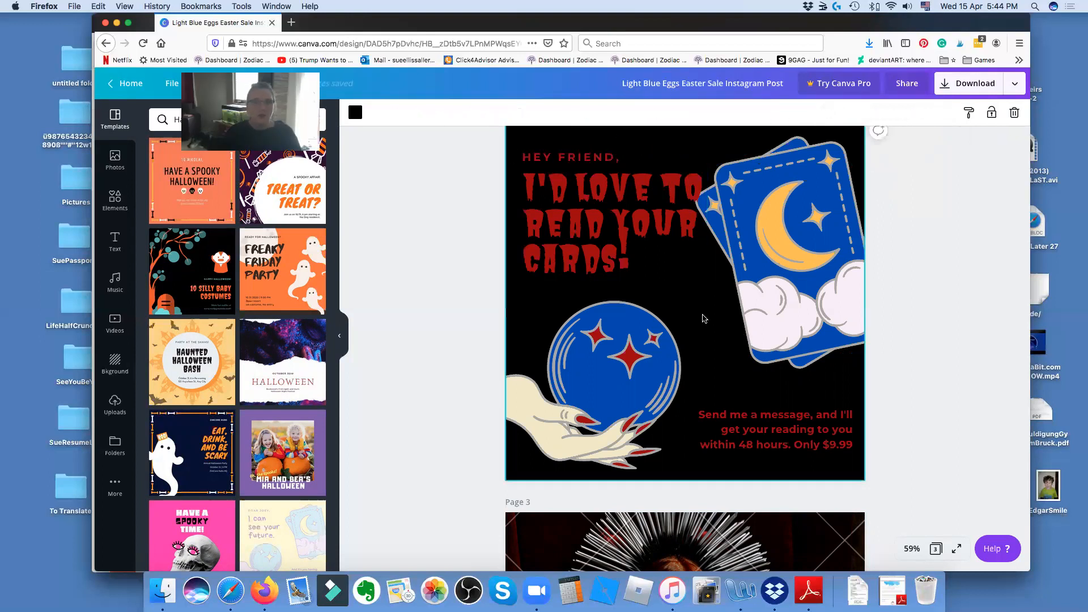
- Move the page 2 heading and the "HEY FRIEND," line slightly down, and group the two texts again
mouse_move(625, 265)
left_mouse_down()
mouse_move(623, 276)
mouse_move(626, 260)
left_mouse_up()
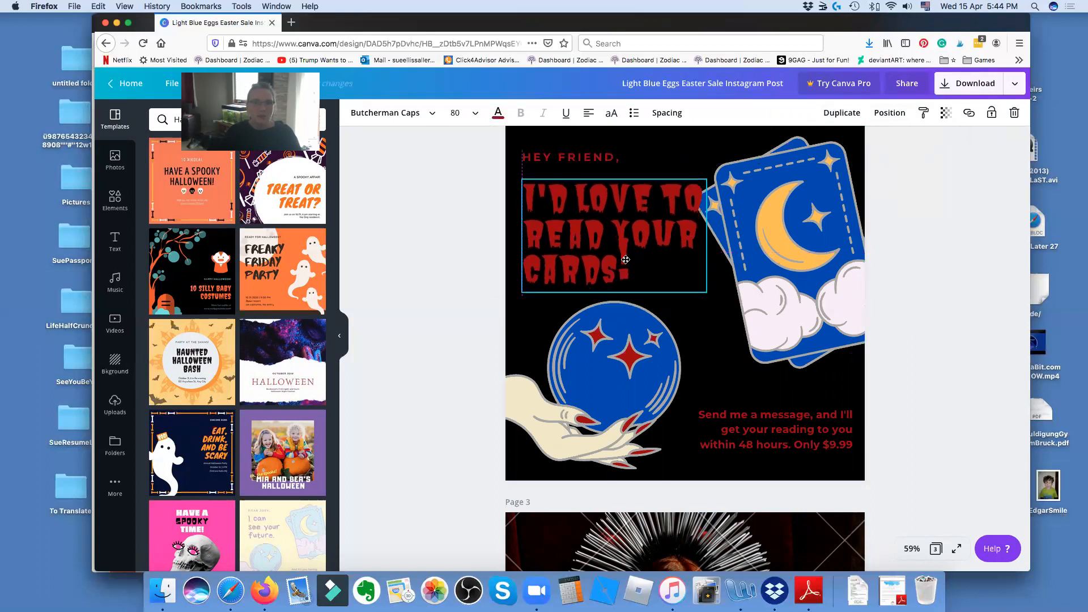
left_click(594, 158)
left_click_drag(594, 157, 594, 164)
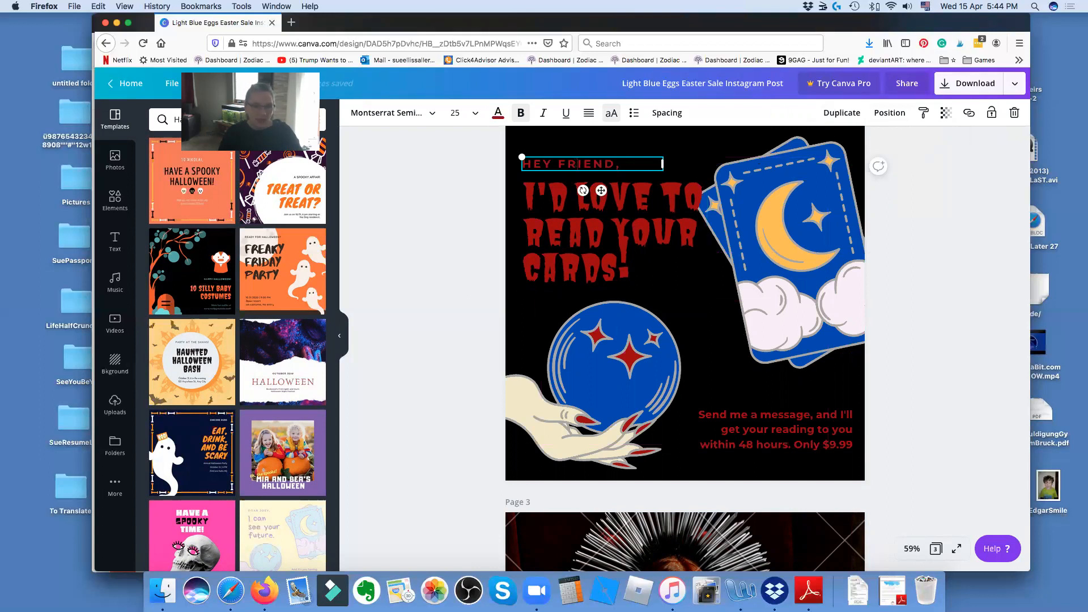
left_click(608, 231, "shift")
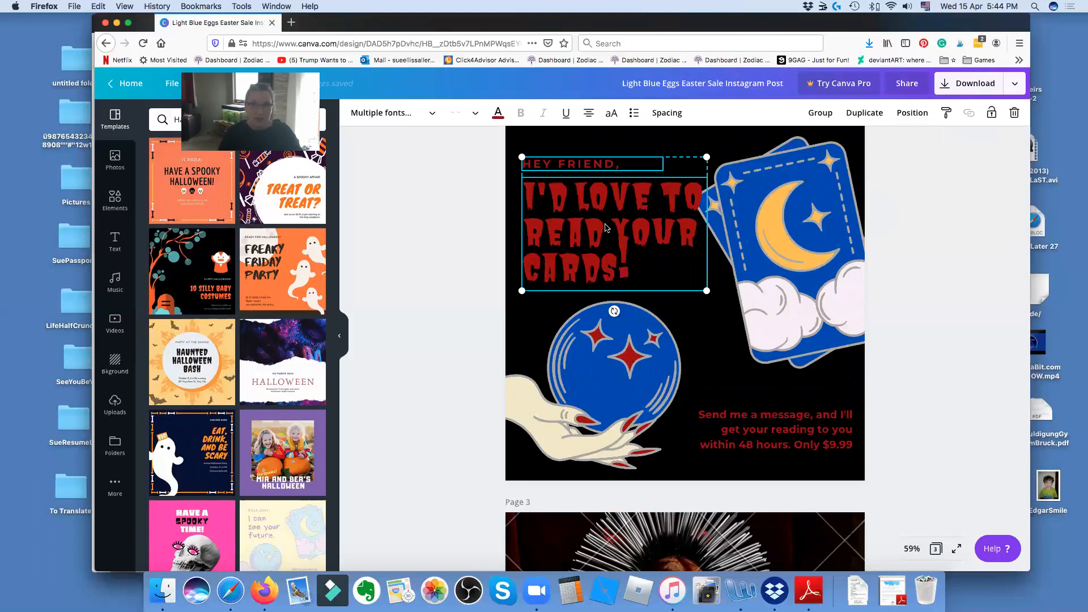
left_click(812, 111)
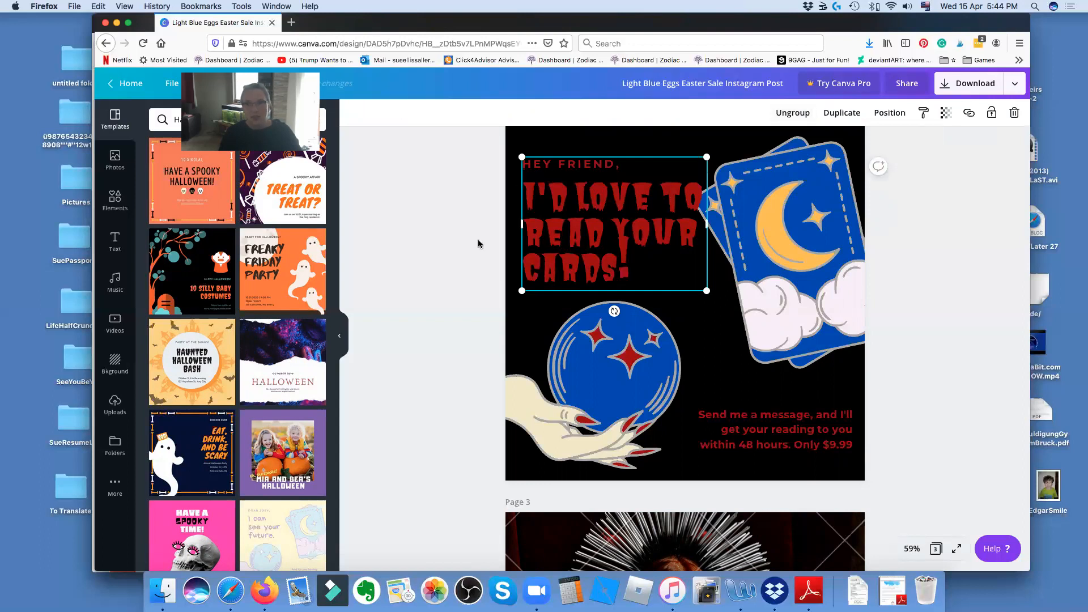
- Rename the design as Canva101.2
scroll(478, 244, "up", 5)
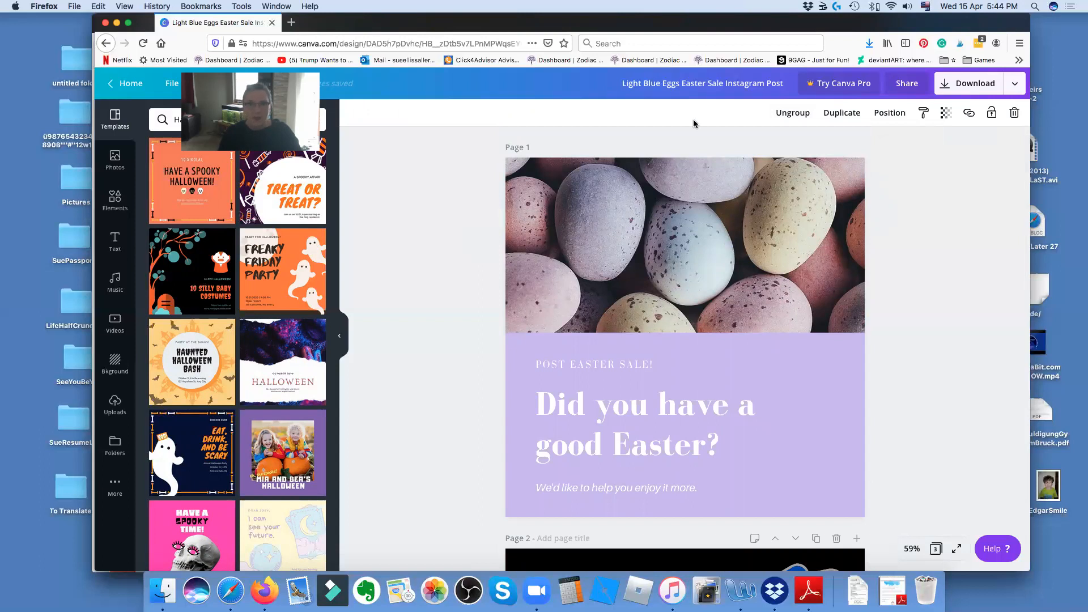
left_click(713, 85)
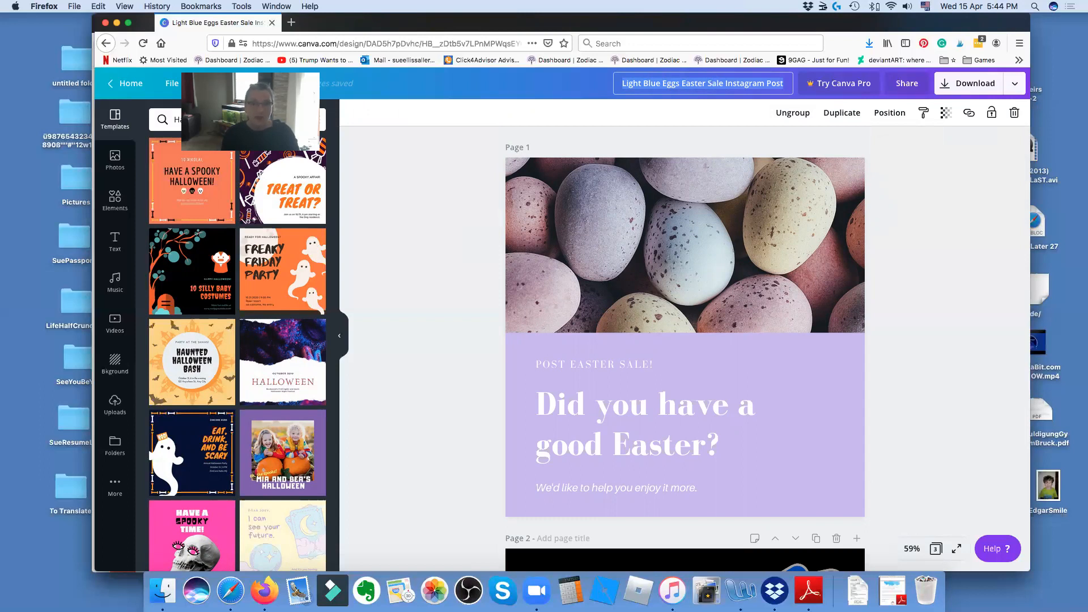
type("Canva101")
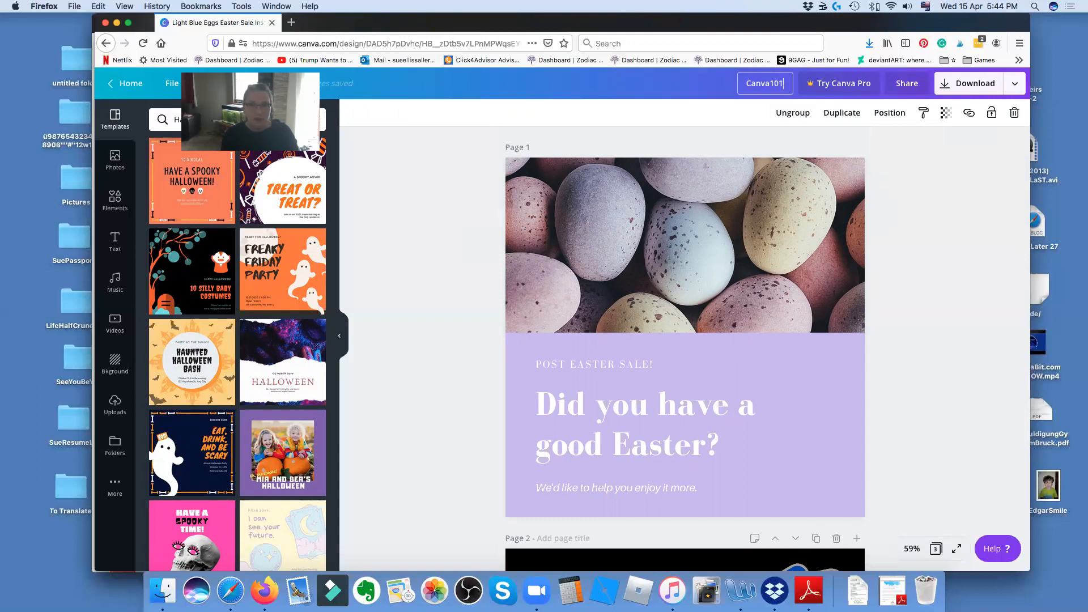
type(".2")
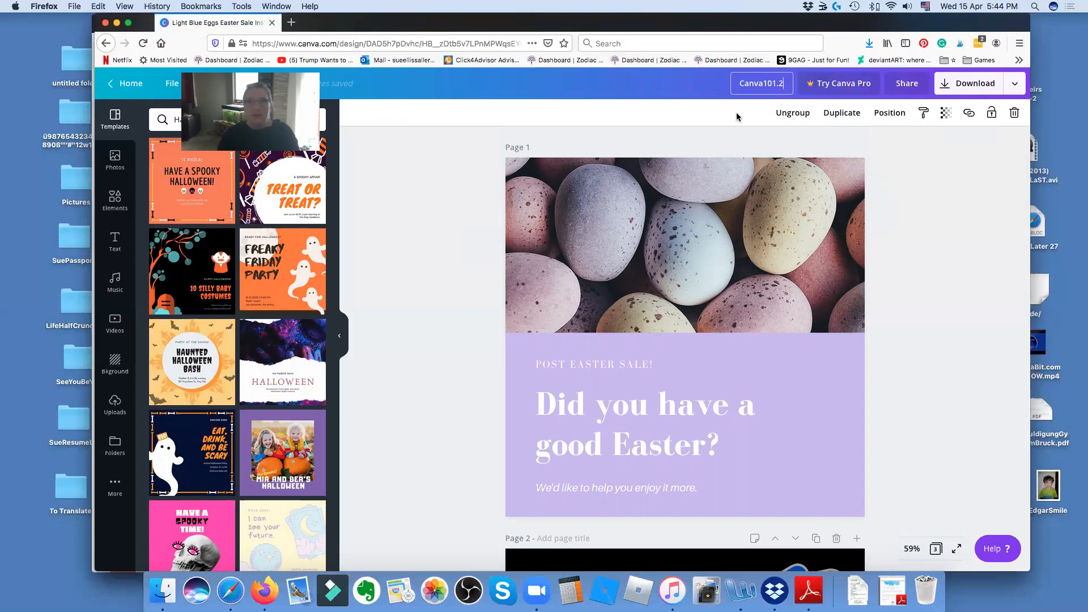
double_click(739, 83)
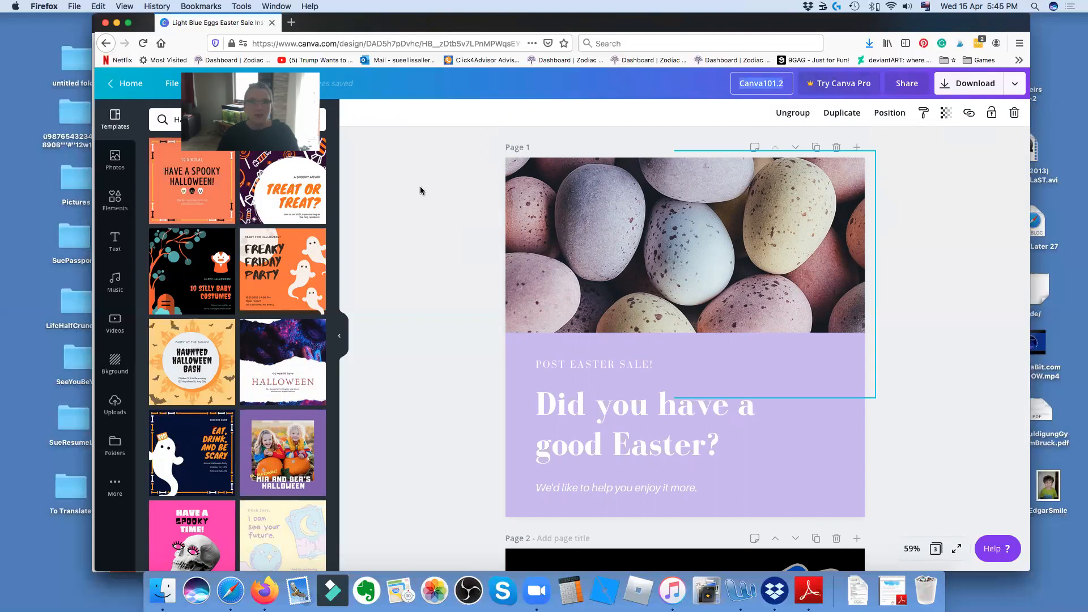
left_click_drag(300, 74, 898, 116)
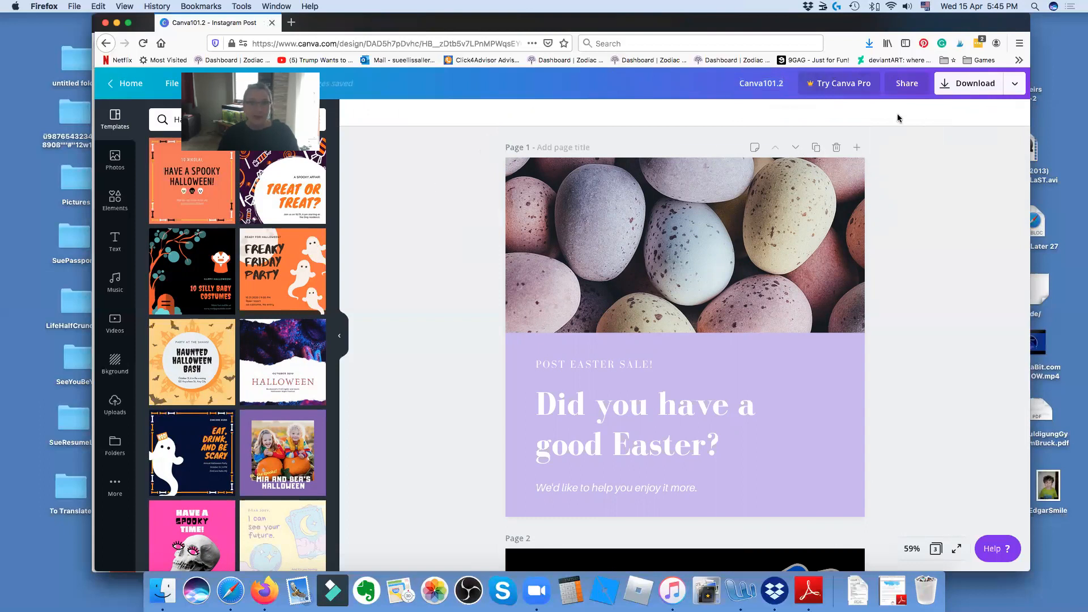
left_click(174, 84)
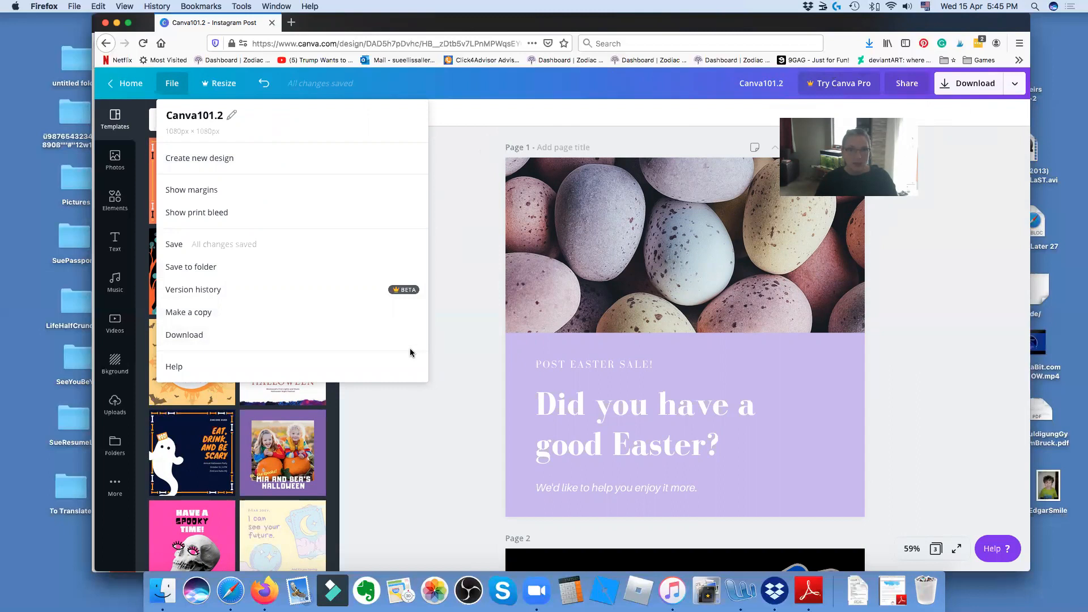
left_click(438, 347)
scroll(438, 348, "down", 10)
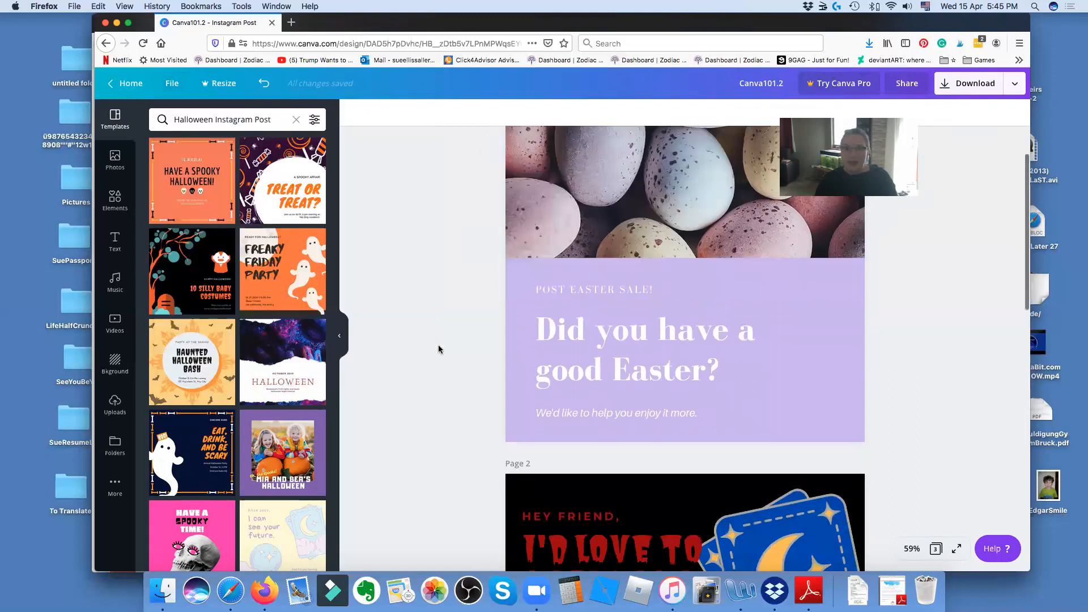
scroll(438, 348, "down", 5)
scroll(427, 360, "up", 15)
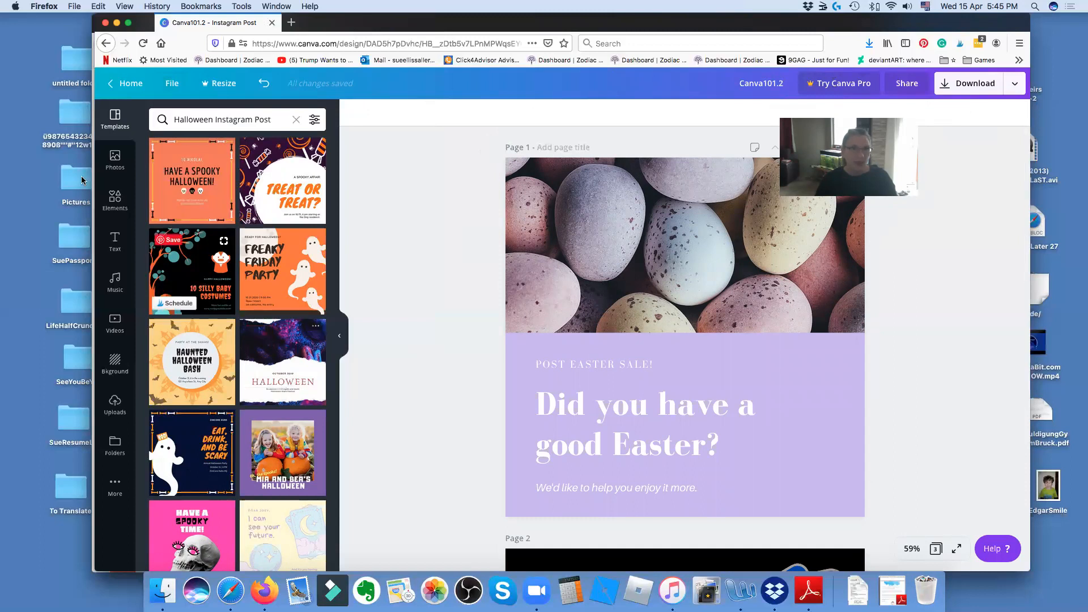
- Leave the editor, log out of the current account and log in to the other account with Facebook
left_click(122, 85)
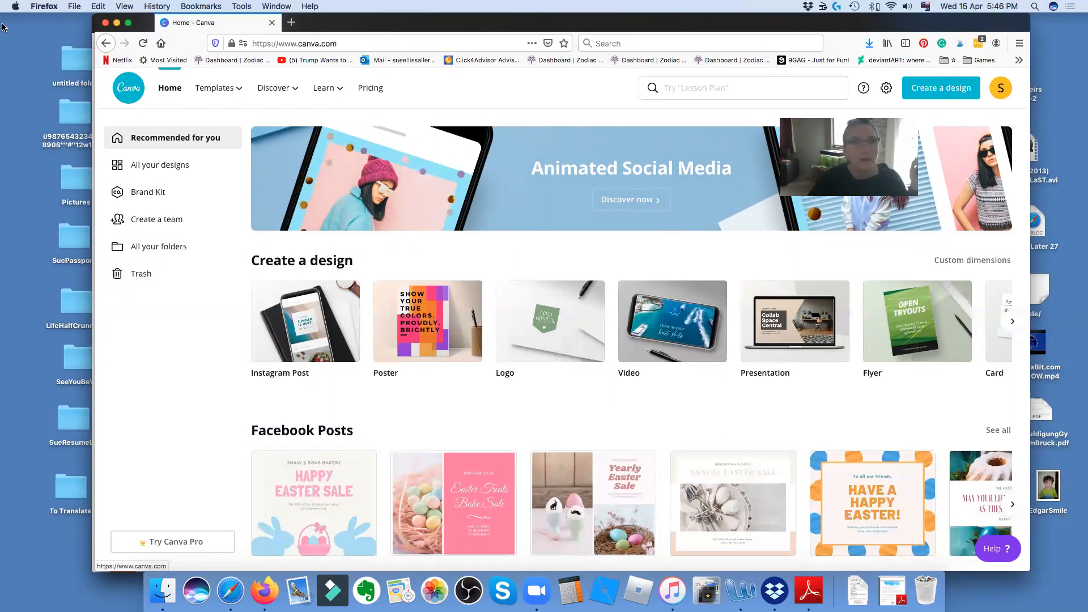
left_click(1002, 89)
left_click(907, 243)
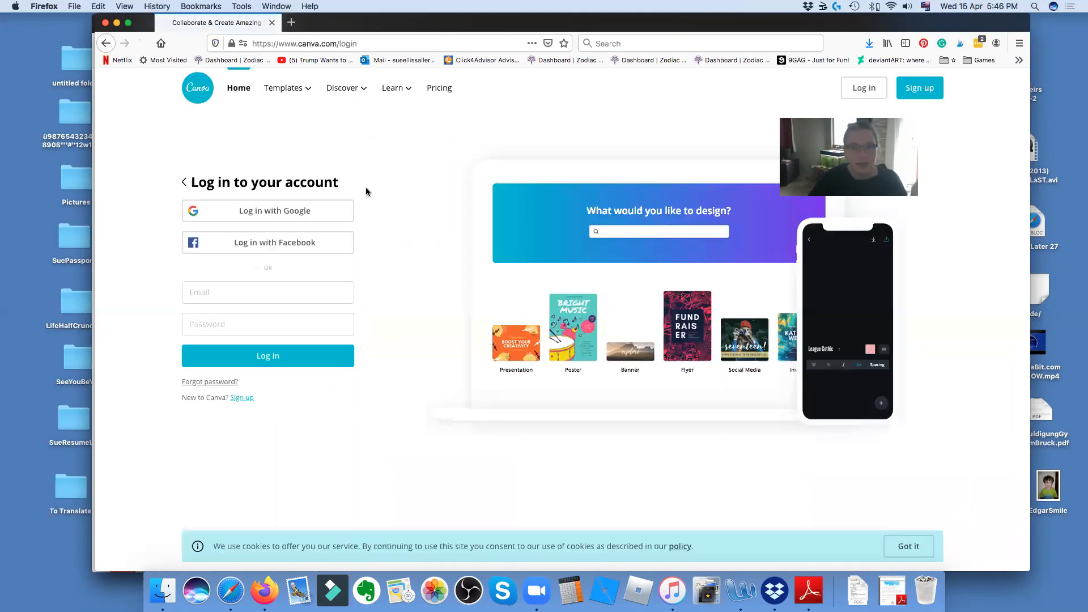
left_click(304, 242)
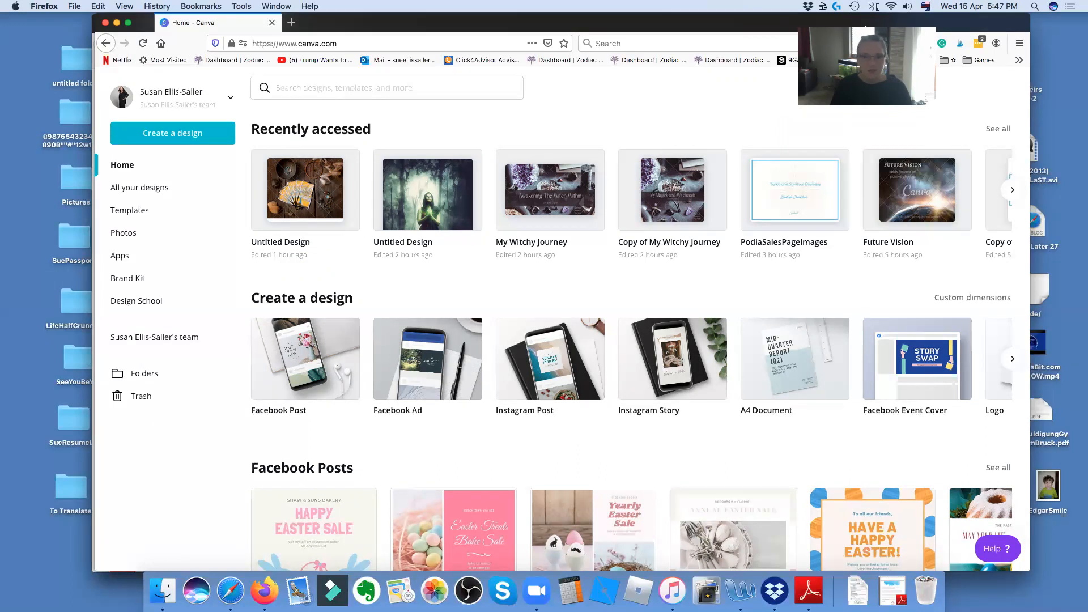
- Open the My Witchy Journey design from the recent designs, and close the two other browser windows behind it
left_click(541, 183)
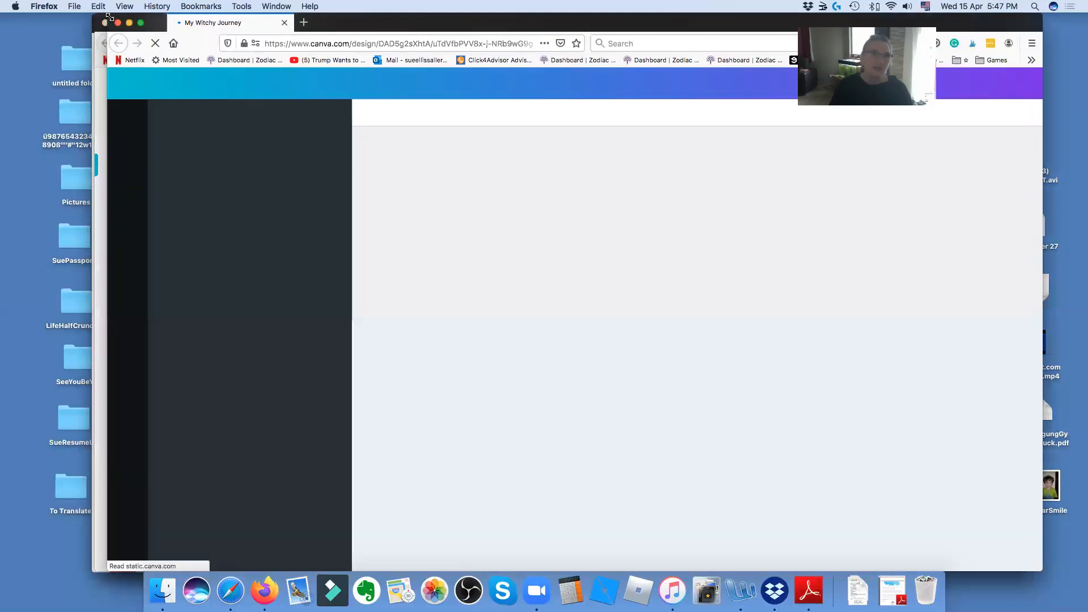
left_click_drag(109, 16, 235, 30)
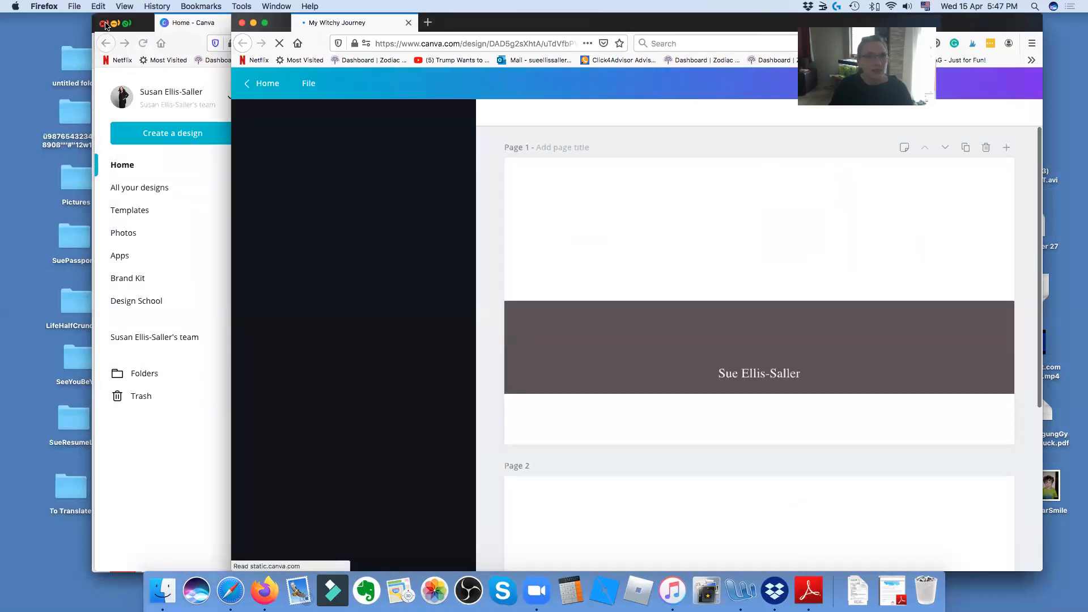
left_click(105, 23)
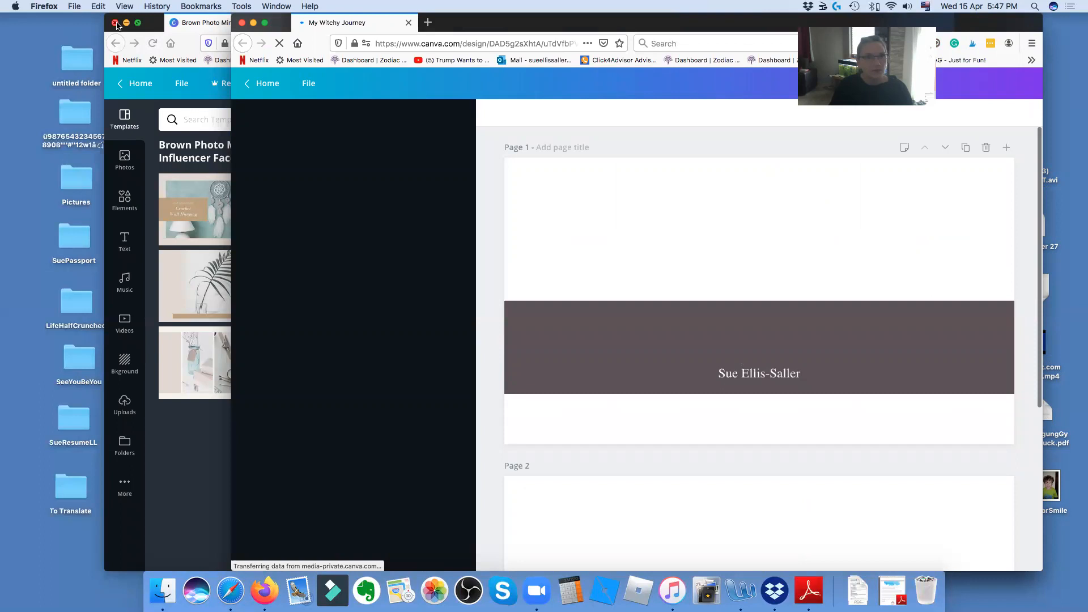
left_click(116, 24)
left_click_drag(626, 28, 523, 29)
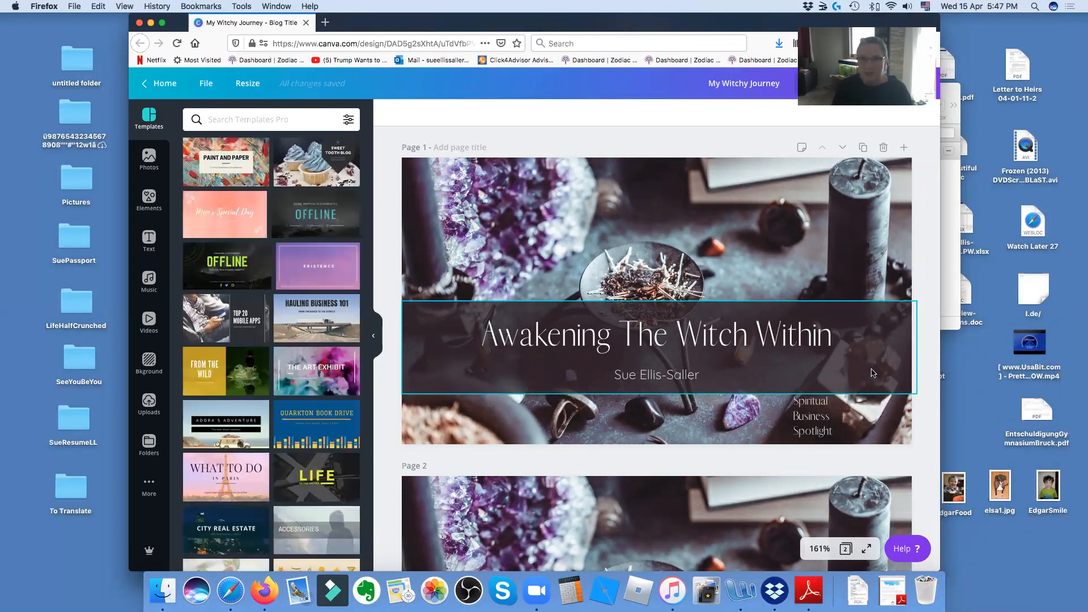
- Create a copy of the two-page blog title design resized to the Facebook Post format, 940 × 788 px
scroll(873, 373, "down", 5)
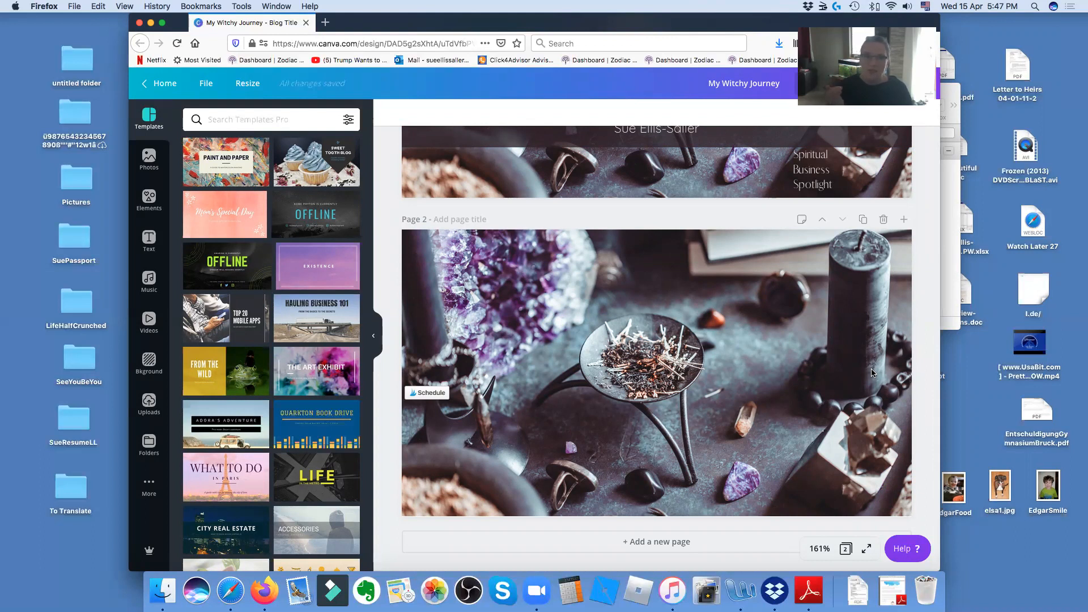
scroll(873, 373, "up", 5)
scroll(778, 384, "down", 5)
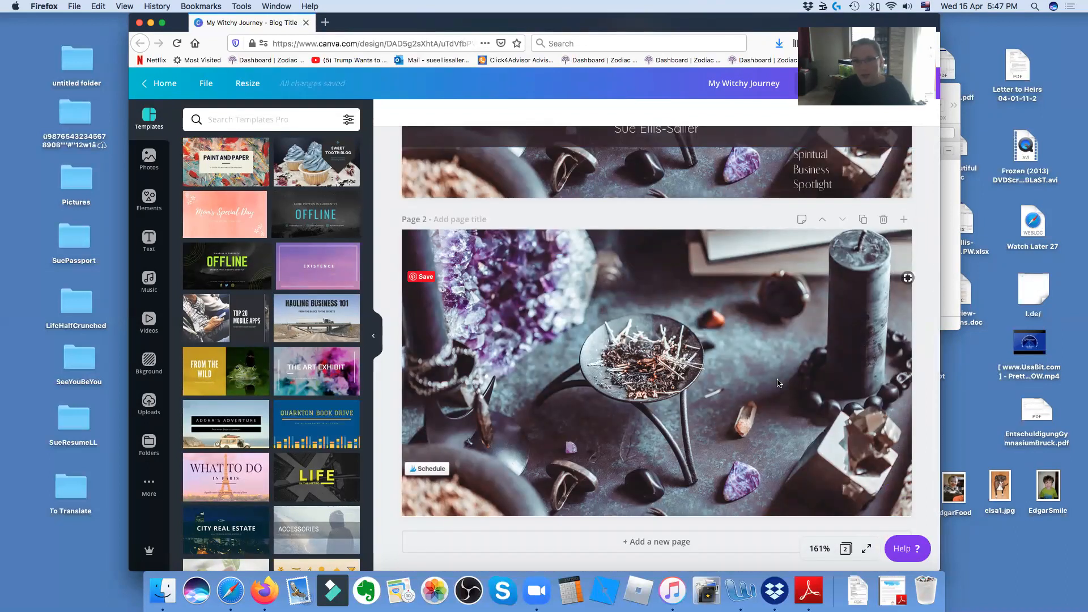
scroll(779, 383, "up", 5)
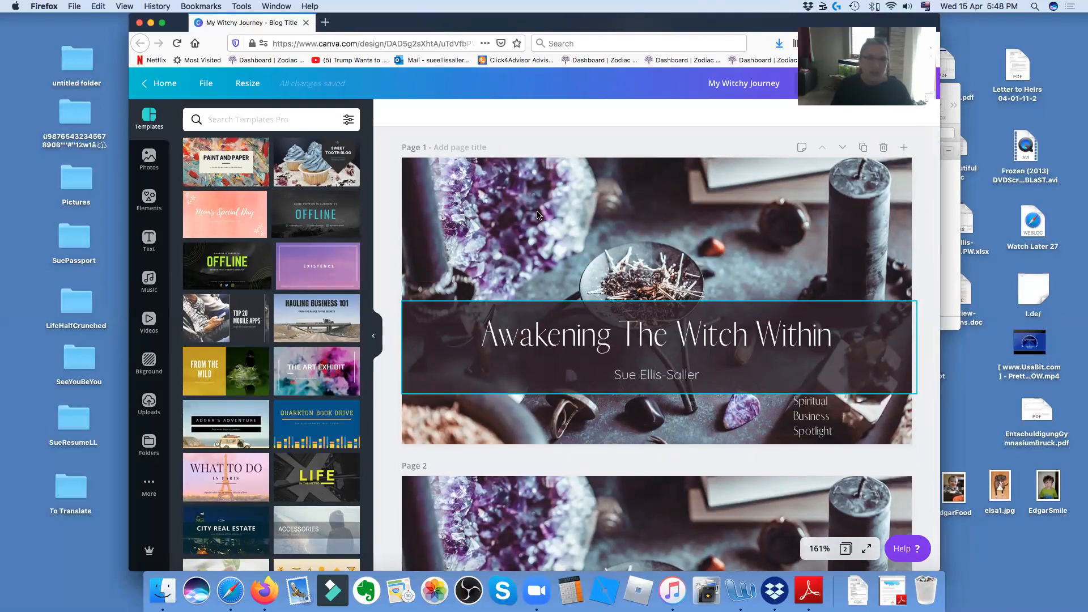
left_click(257, 87)
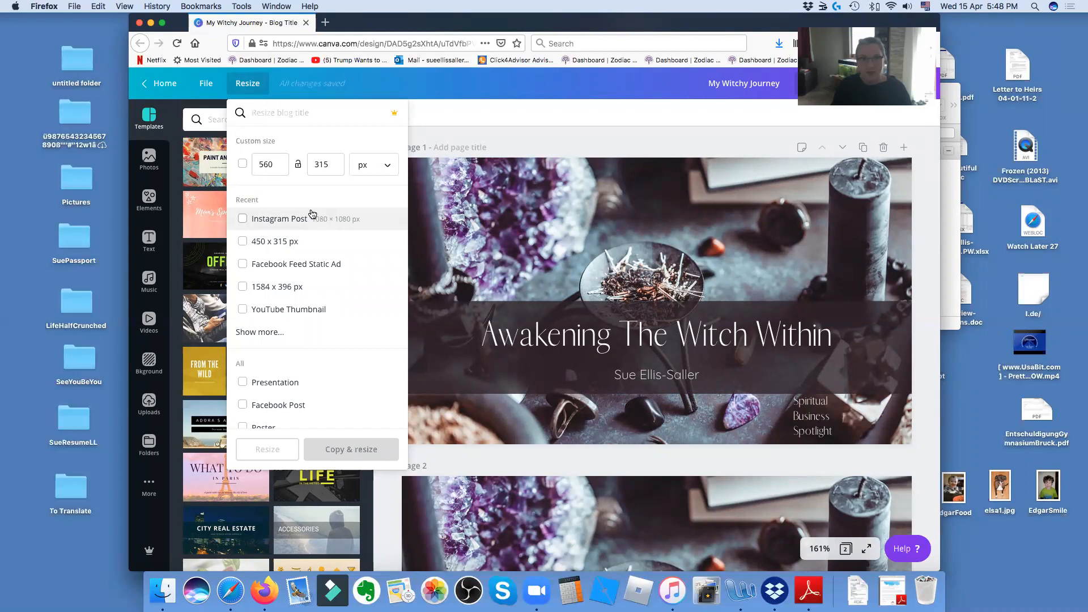
scroll(276, 346, "down", 5)
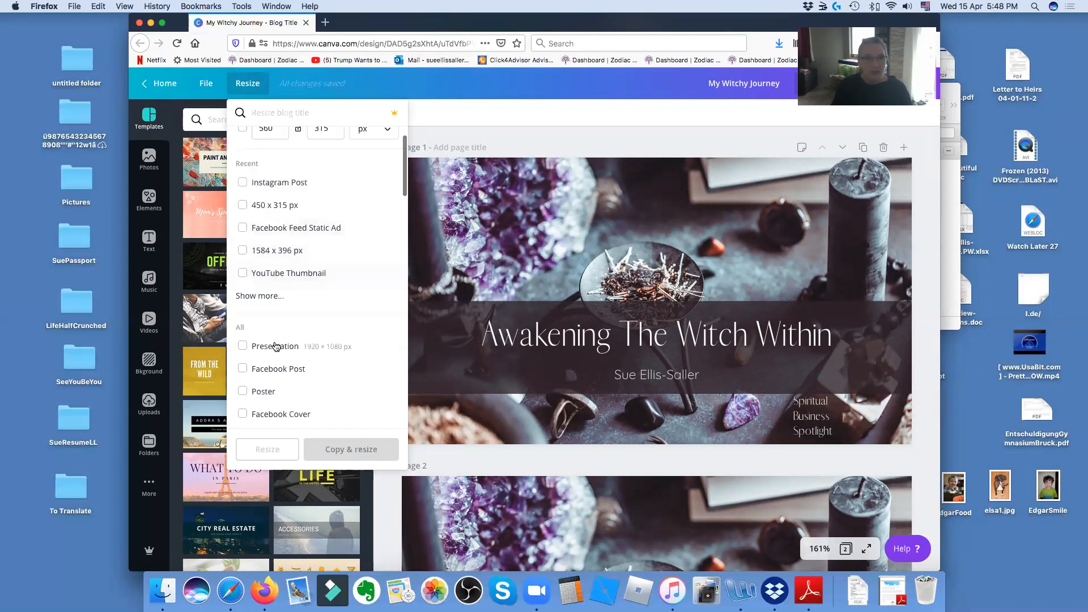
left_click(242, 266)
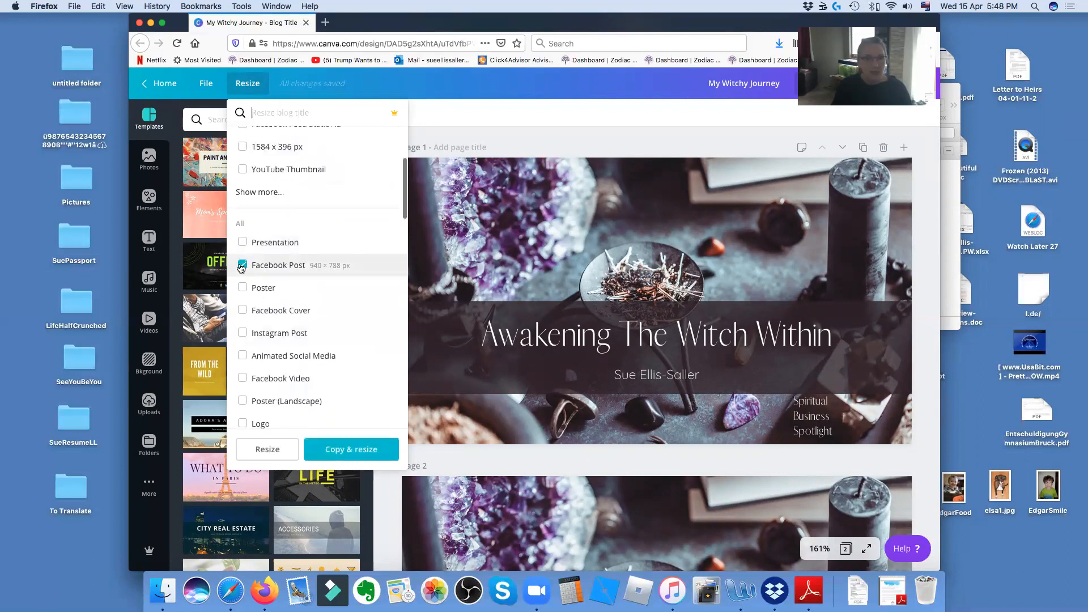
left_click(363, 451)
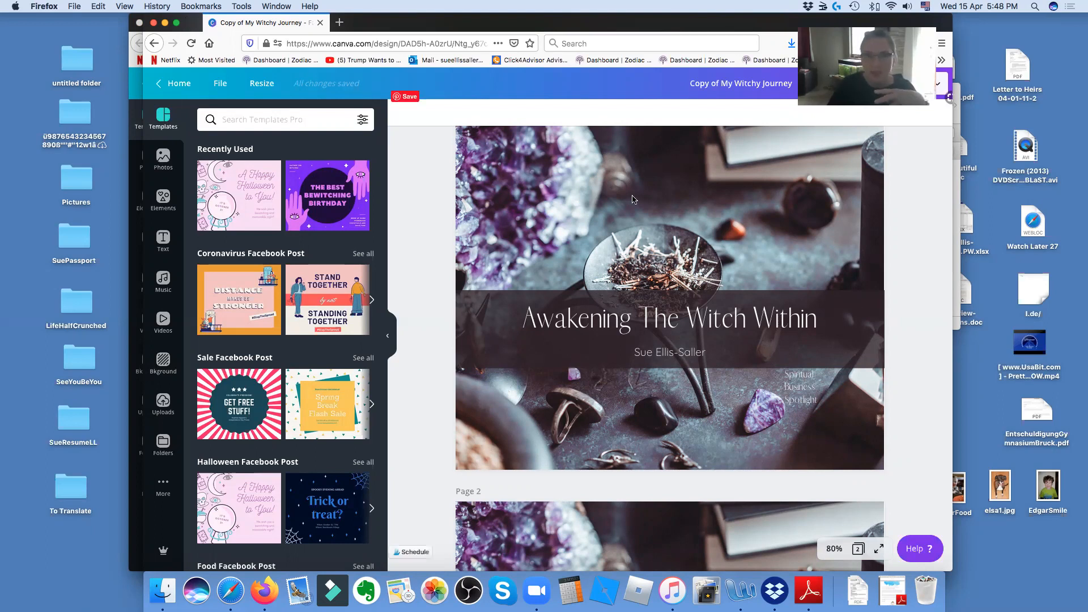
- Enlarge the "Spiritual Business Spotlight" text on page 1 to size 25.7 and place it in the page's lower-right corner
scroll(634, 199, "down", 3)
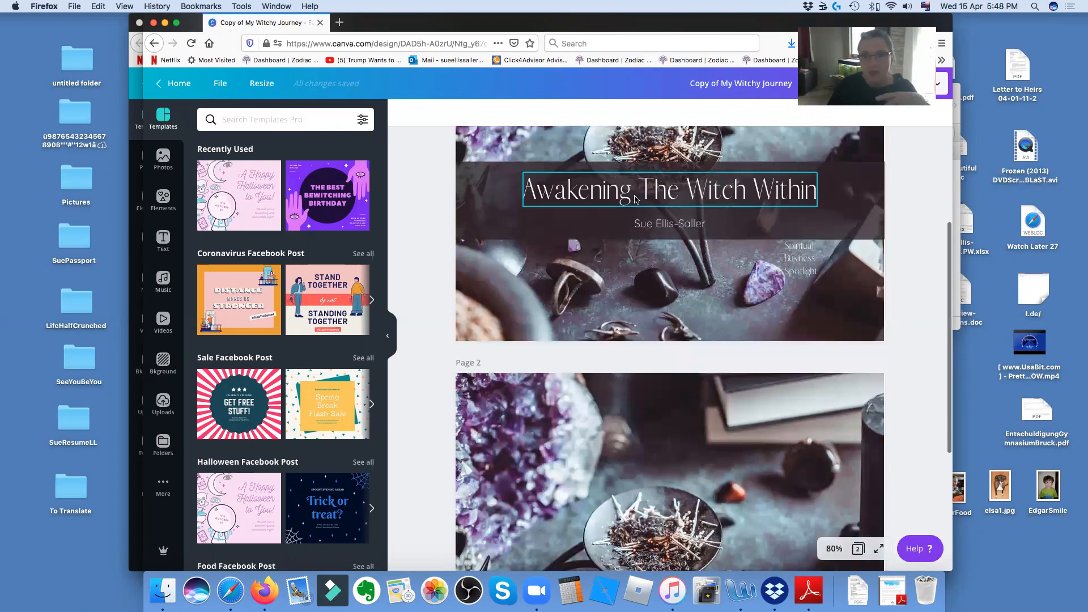
left_click_drag(802, 256, 836, 257)
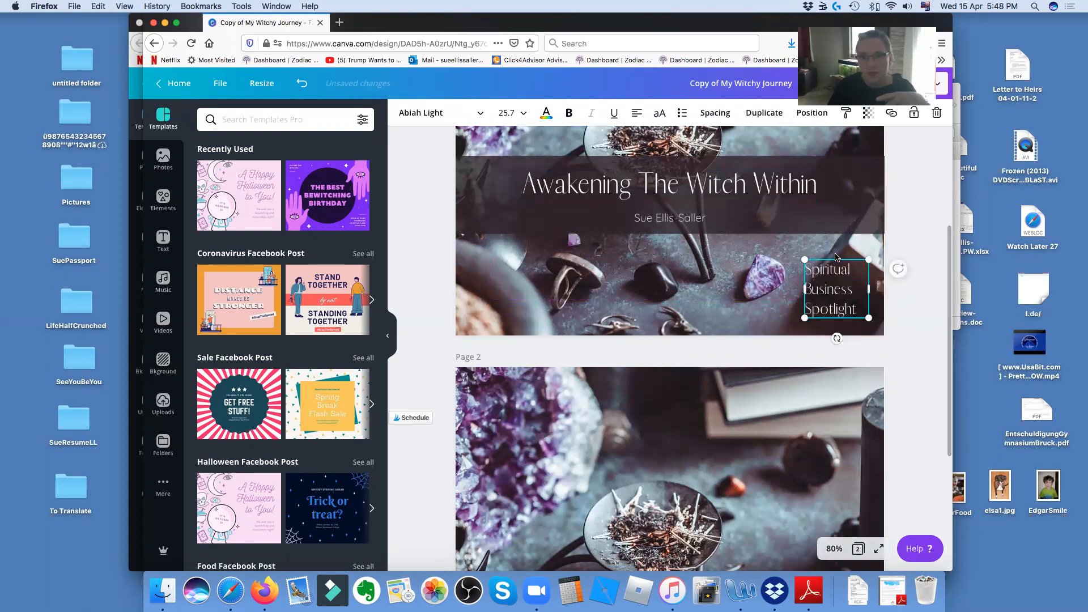
scroll(836, 340, "up", 4)
scroll(836, 549, "down", 2)
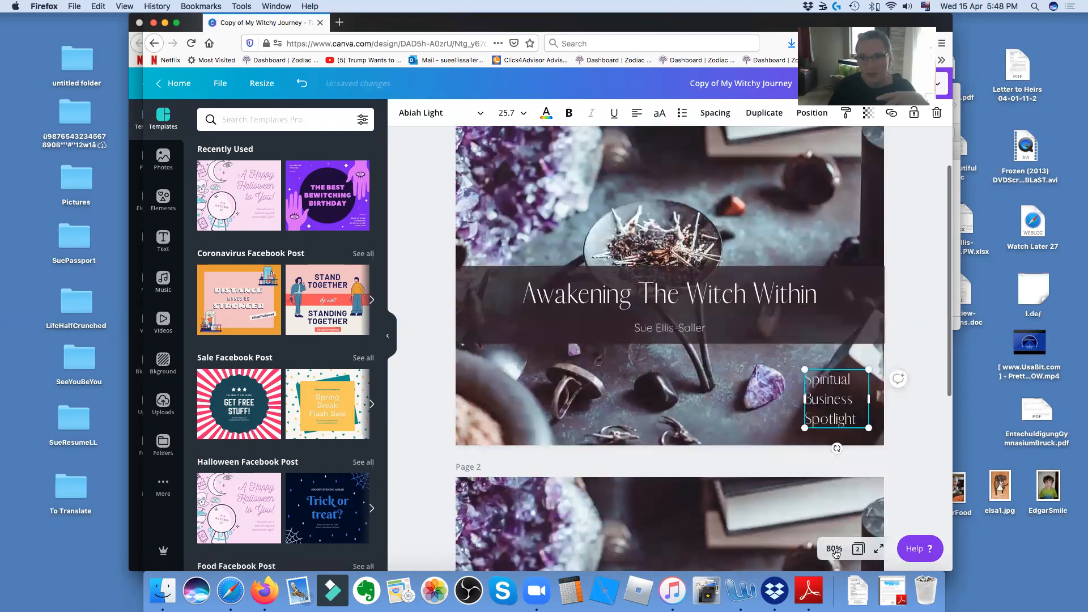
- Zoom the canvas to 75% and shrink the "Spiritual Business Spotlight" text on page 1 to size 20.7
left_click(834, 548)
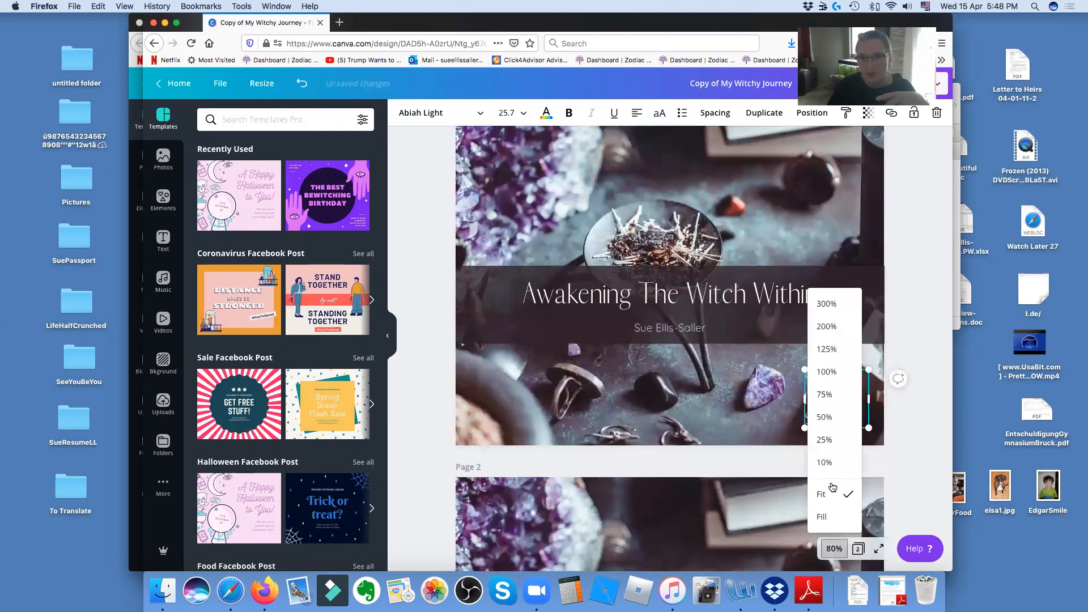
left_click(825, 394)
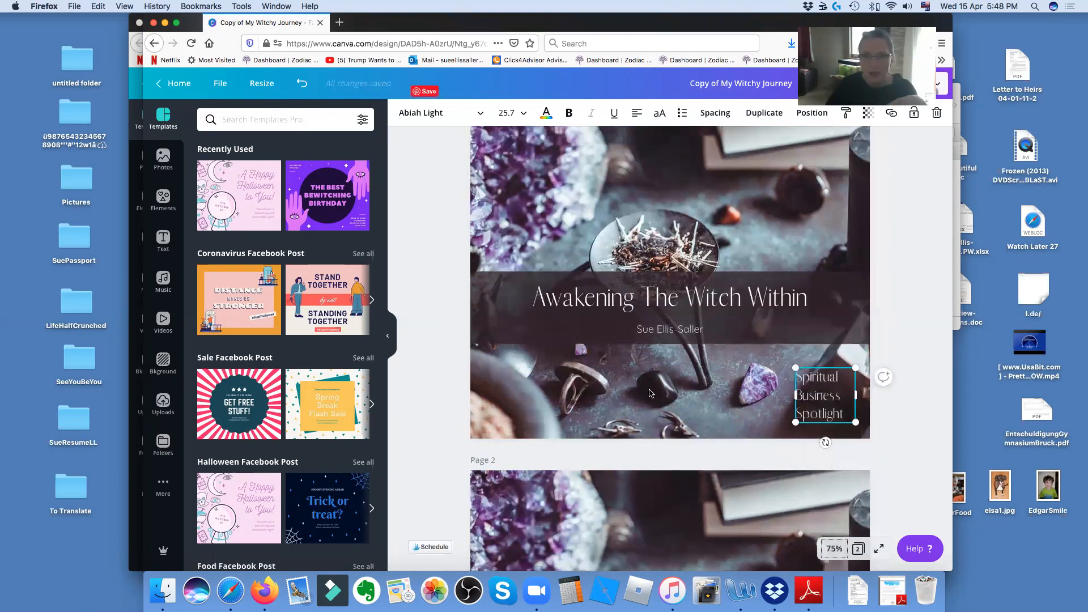
scroll(651, 393, "up", 1)
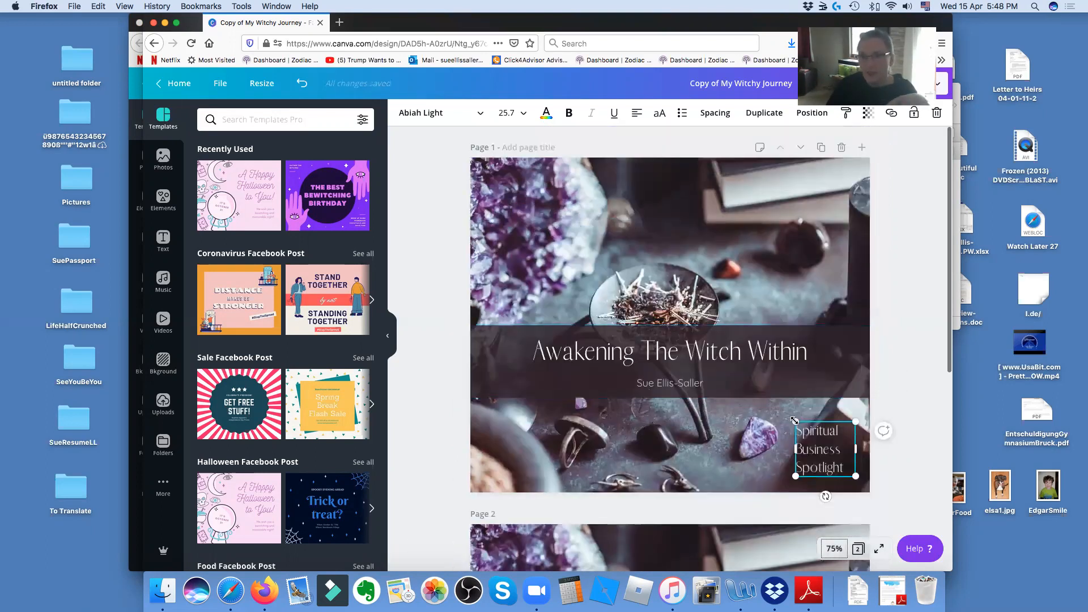
left_click_drag(796, 422, 807, 433)
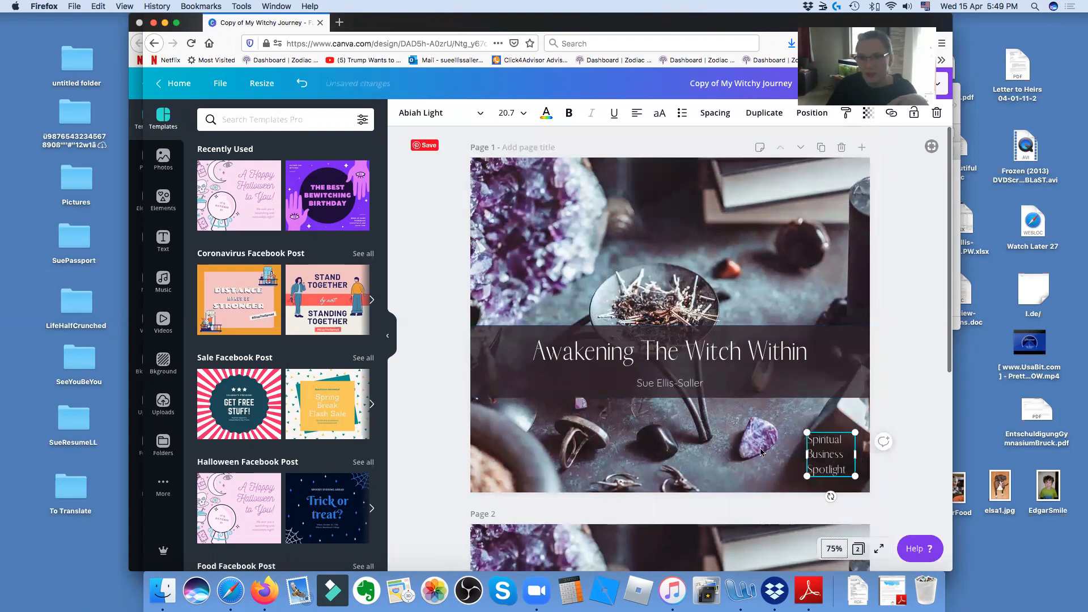
left_click(761, 458)
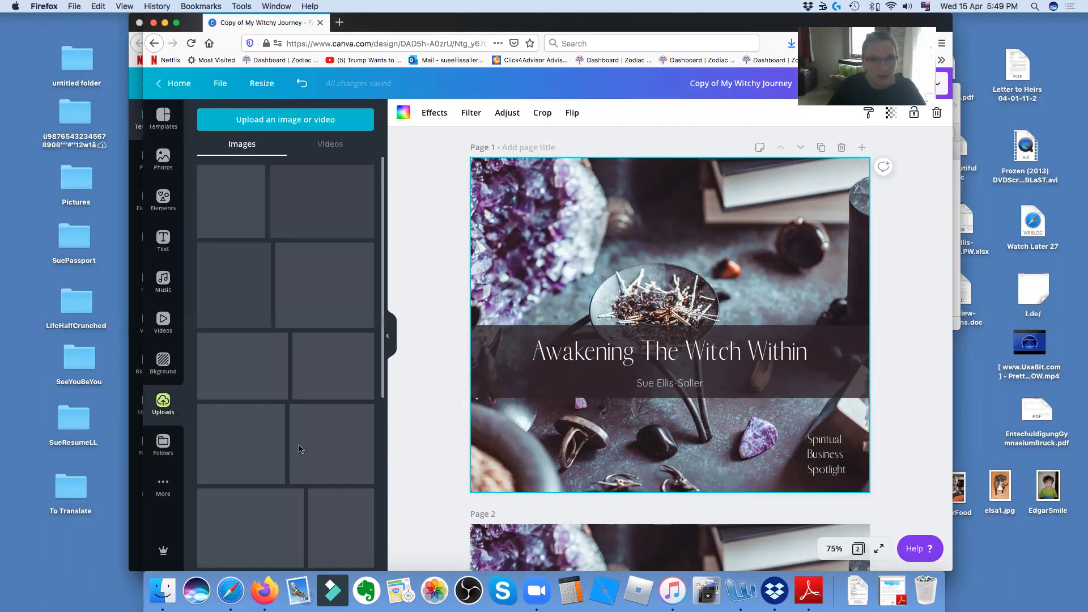
- Look through the whole collection of uploaded images, including the logos and photos near its end
scroll(300, 449, "down", 2)
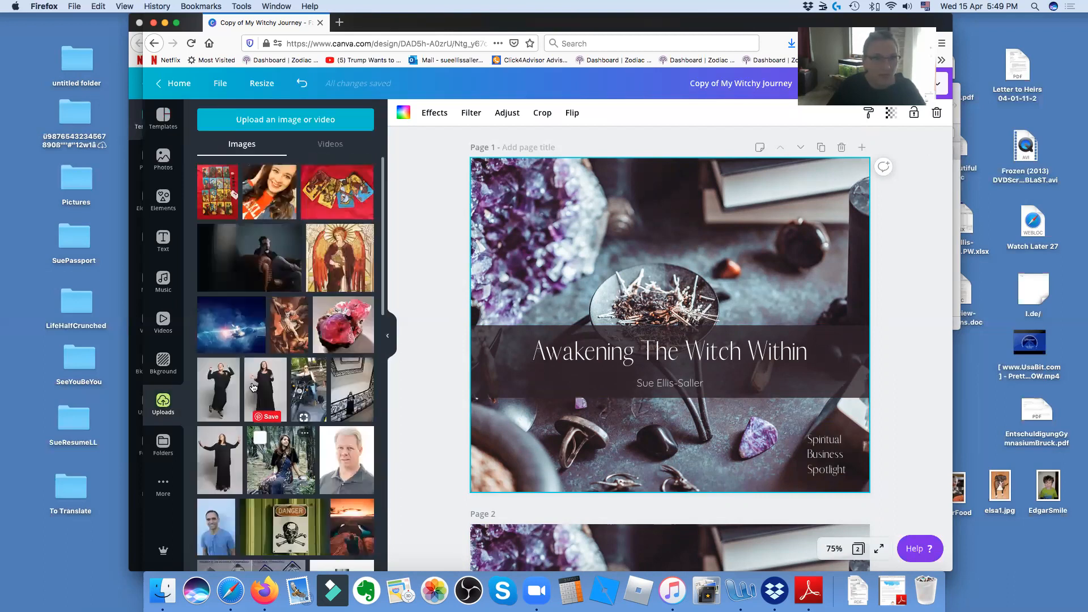
scroll(257, 388, "down", 2)
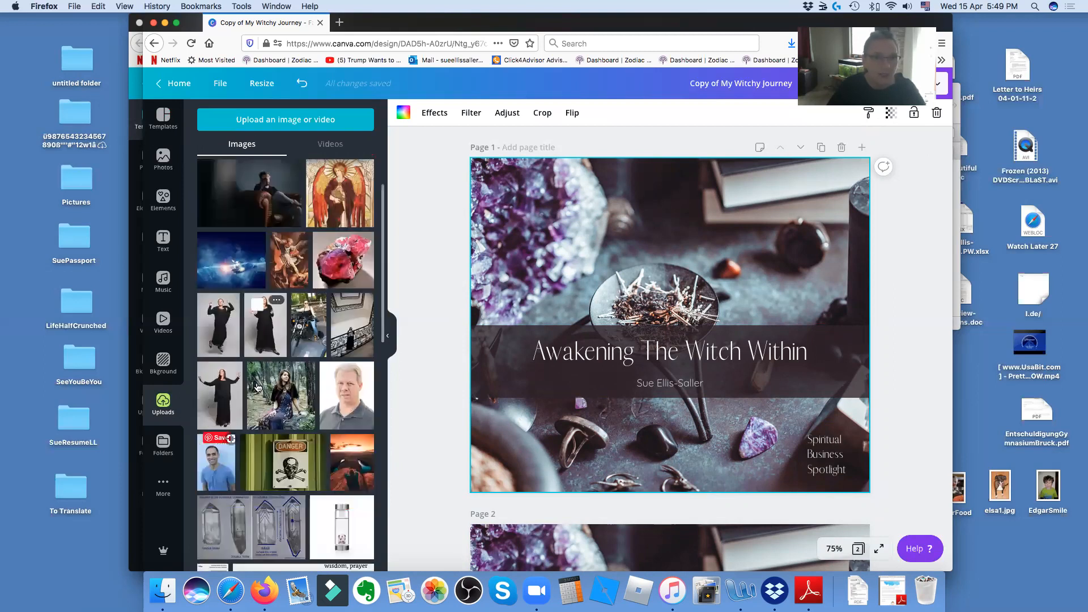
scroll(257, 388, "down", 7)
scroll(257, 388, "down", 6)
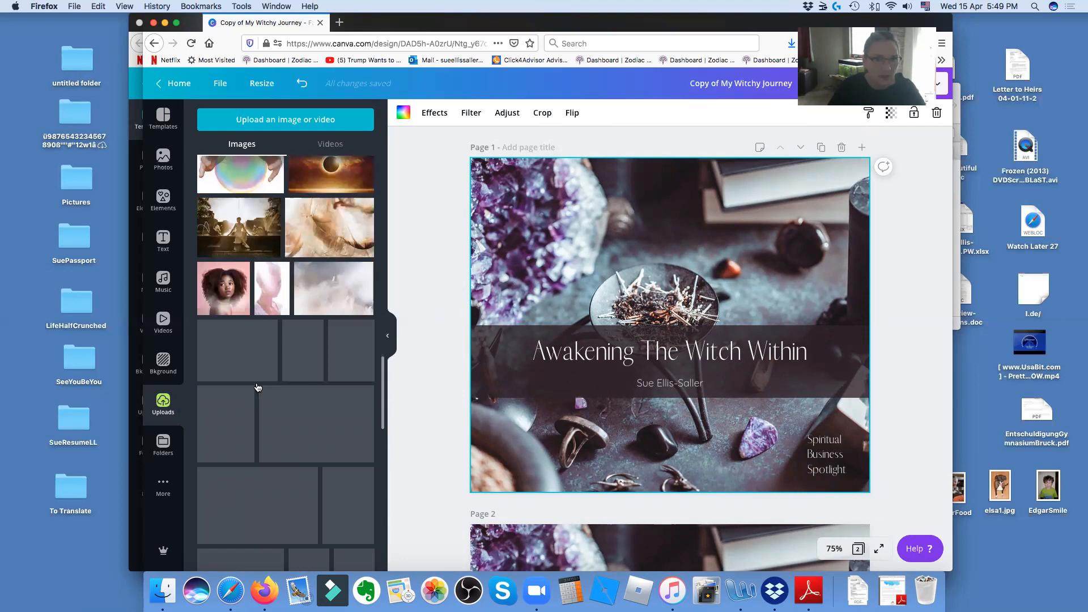
scroll(257, 387, "down", 5)
scroll(257, 388, "down", 5)
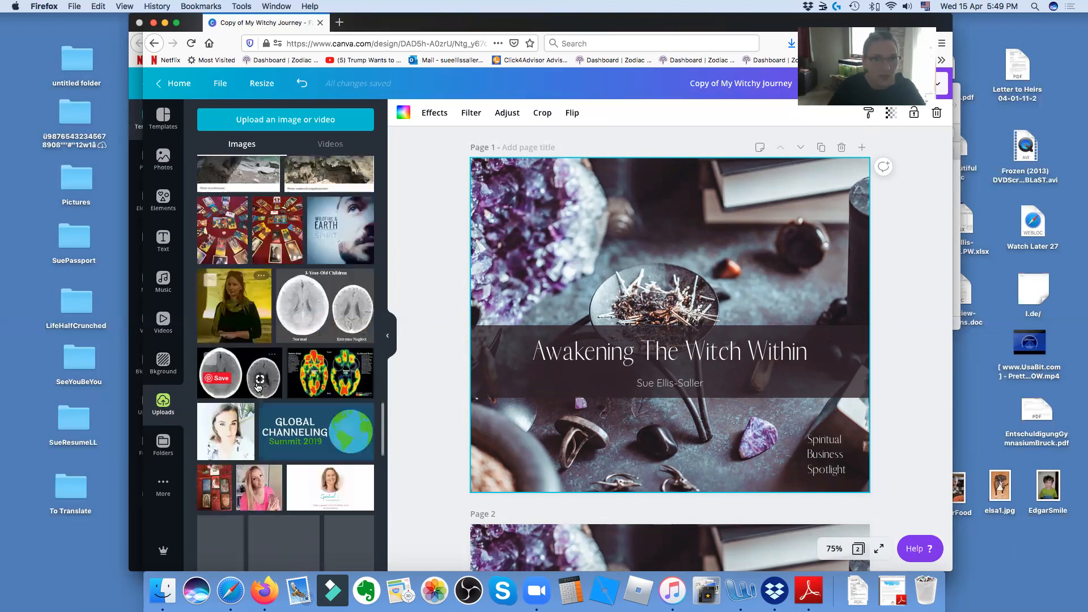
scroll(258, 388, "down", 10)
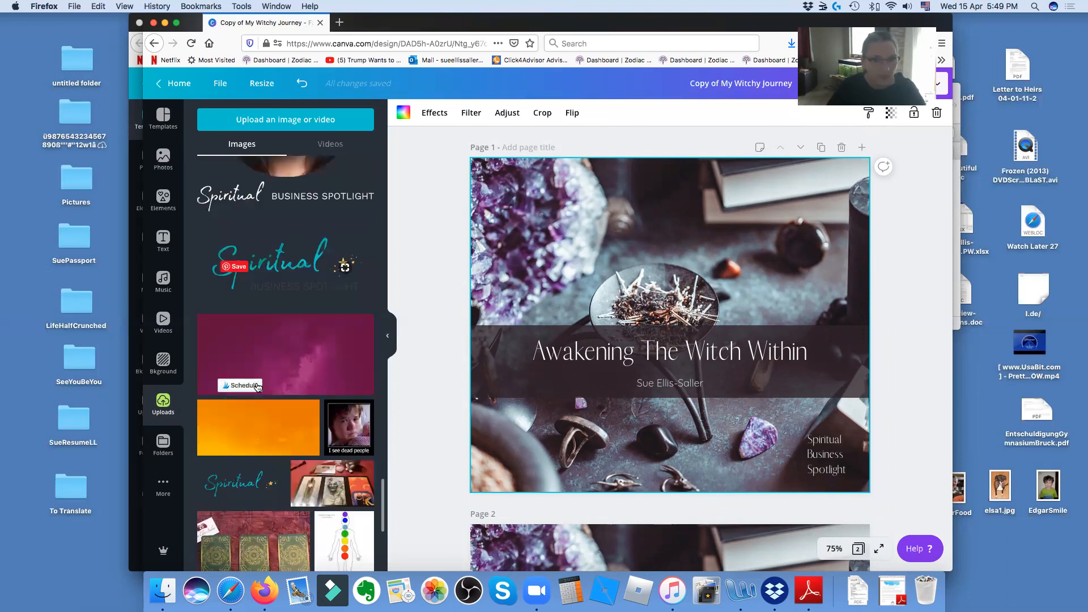
scroll(299, 364, "up", 2)
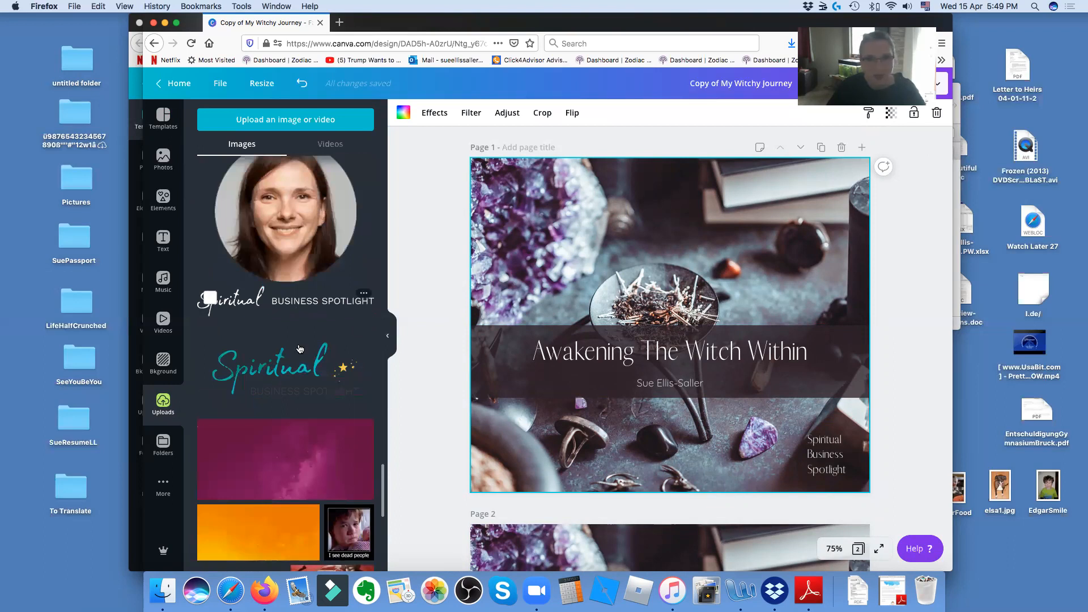
scroll(299, 384, "down", 1)
scroll(298, 384, "down", 3)
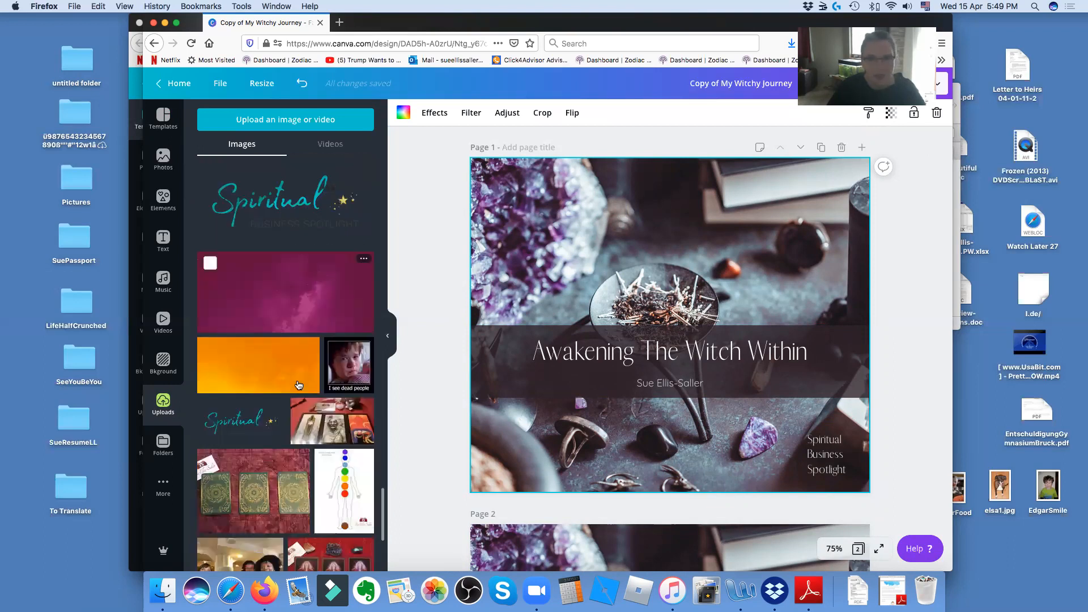
scroll(263, 401, "down", 3)
scroll(264, 400, "down", 1)
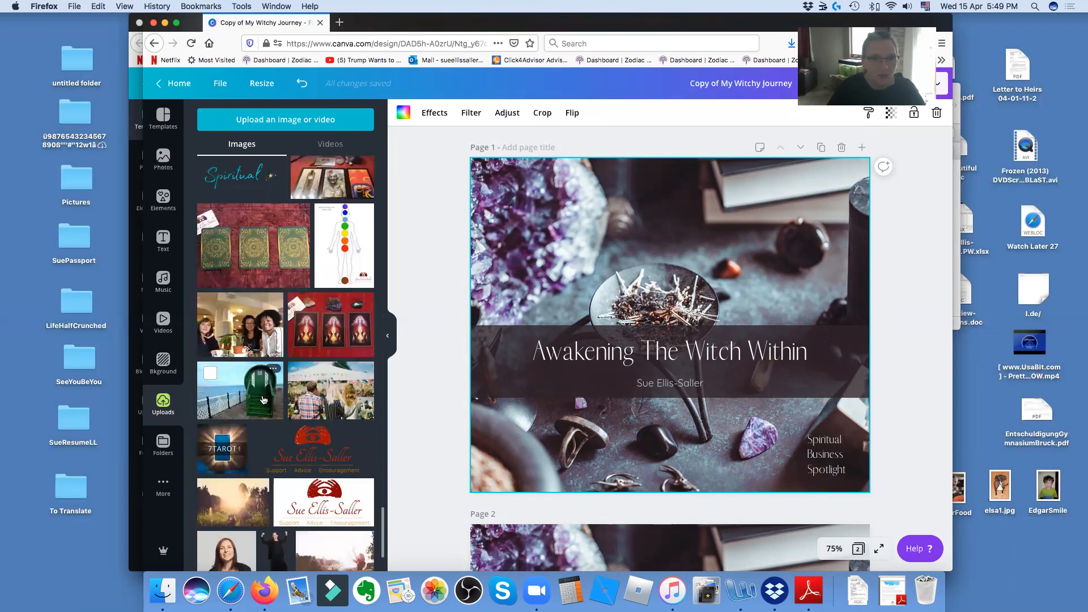
scroll(264, 400, "down", 2)
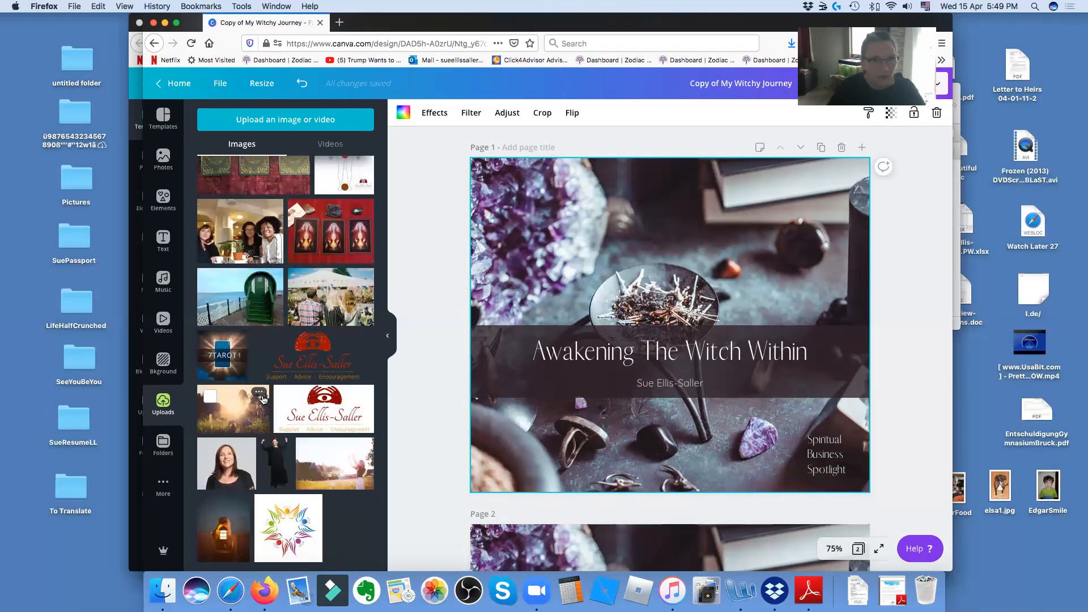
scroll(263, 401, "up", 5)
scroll(263, 400, "up", 2)
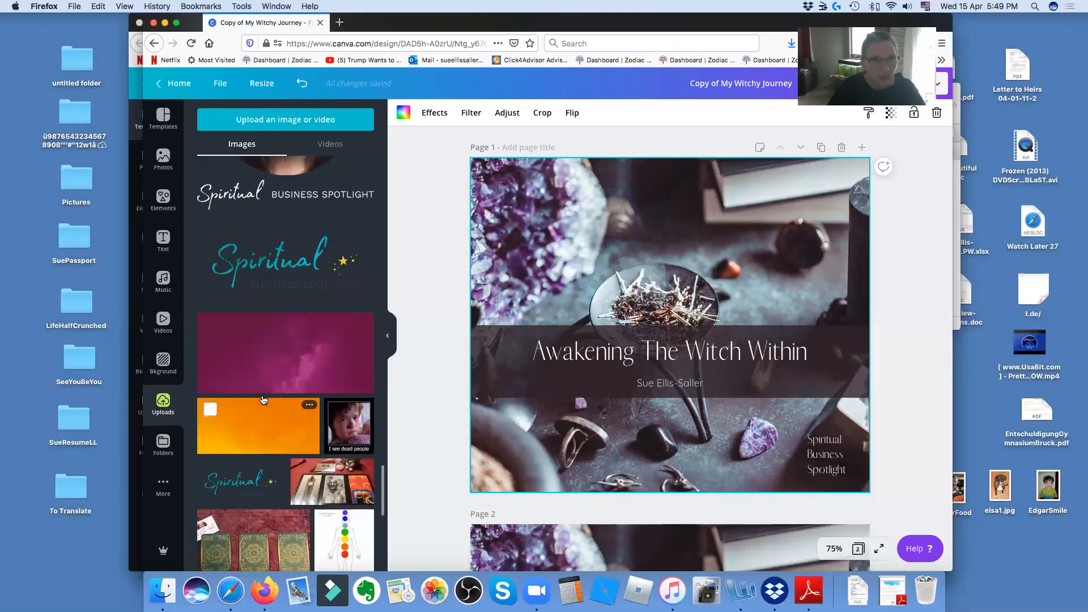
scroll(264, 400, "up", 3)
scroll(264, 400, "up", 10)
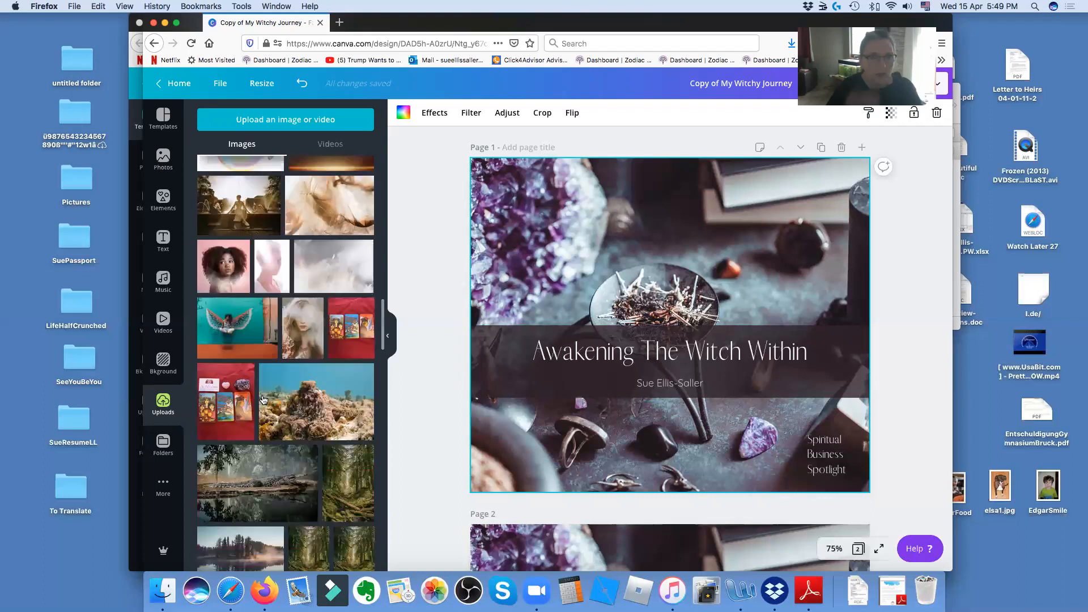
scroll(264, 400, "up", 5)
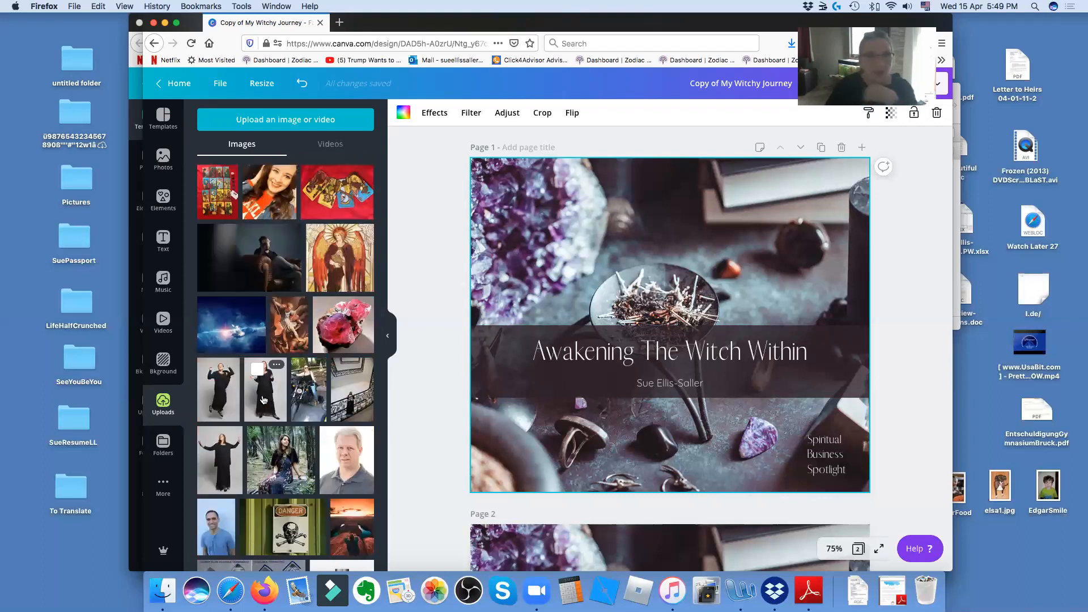
scroll(278, 419, "down", 5)
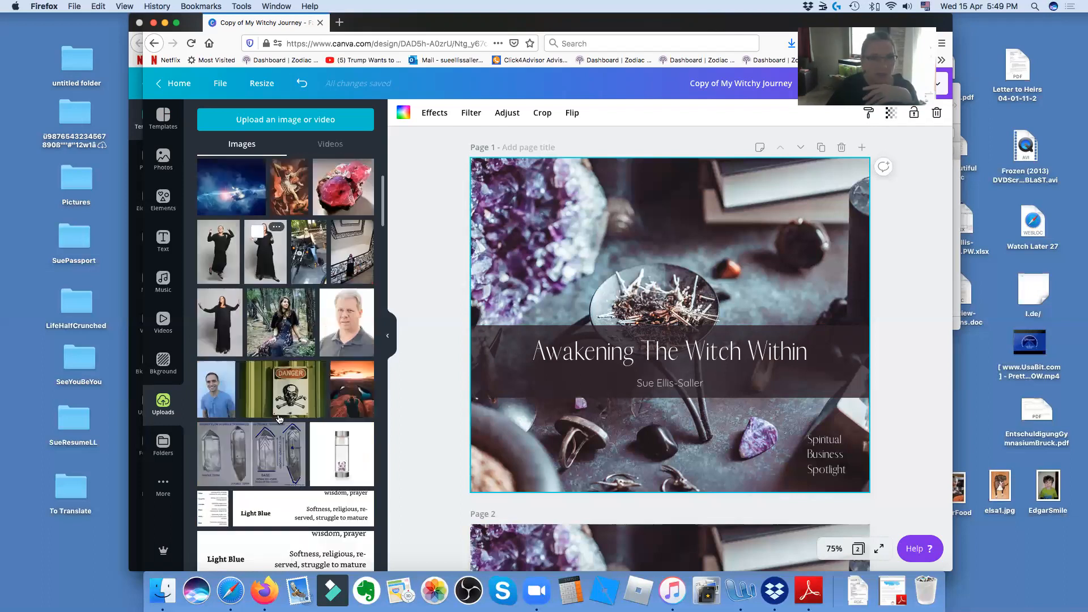
scroll(278, 419, "down", 5)
scroll(279, 419, "up", 3)
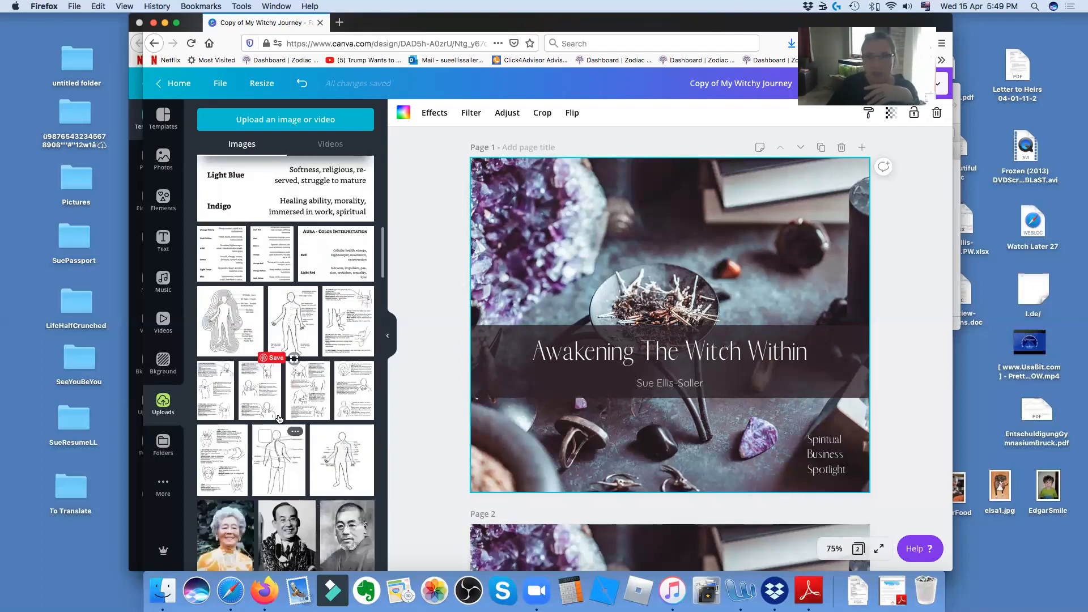
scroll(279, 419, "up", 3)
- Shift the dark band, the author name and the "Awakening The Witch Within" title slightly lower on page 1
left_click(803, 403)
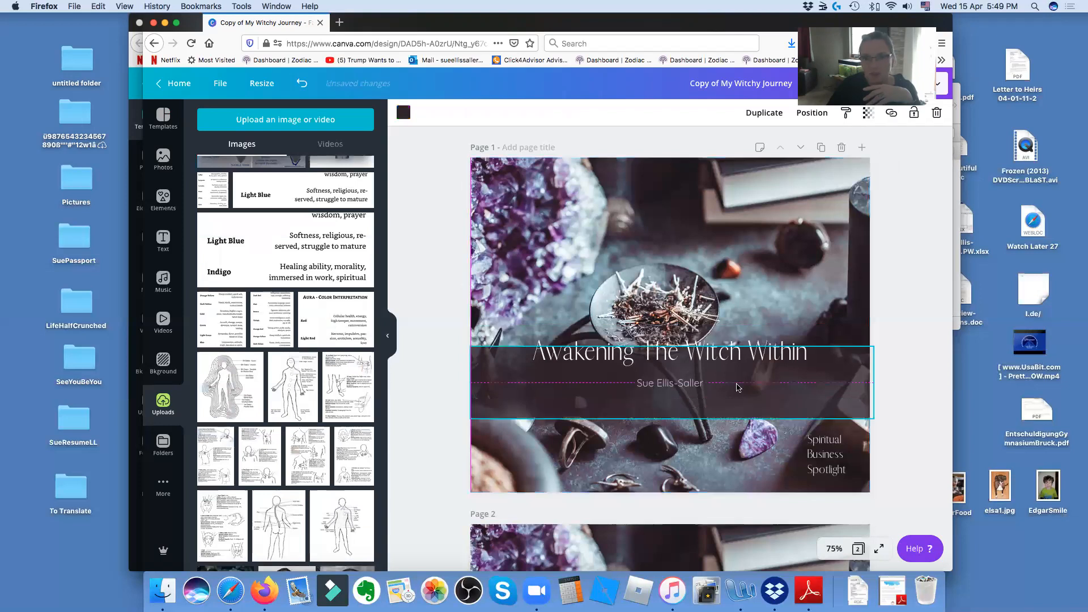
left_click_drag(698, 377, 694, 412)
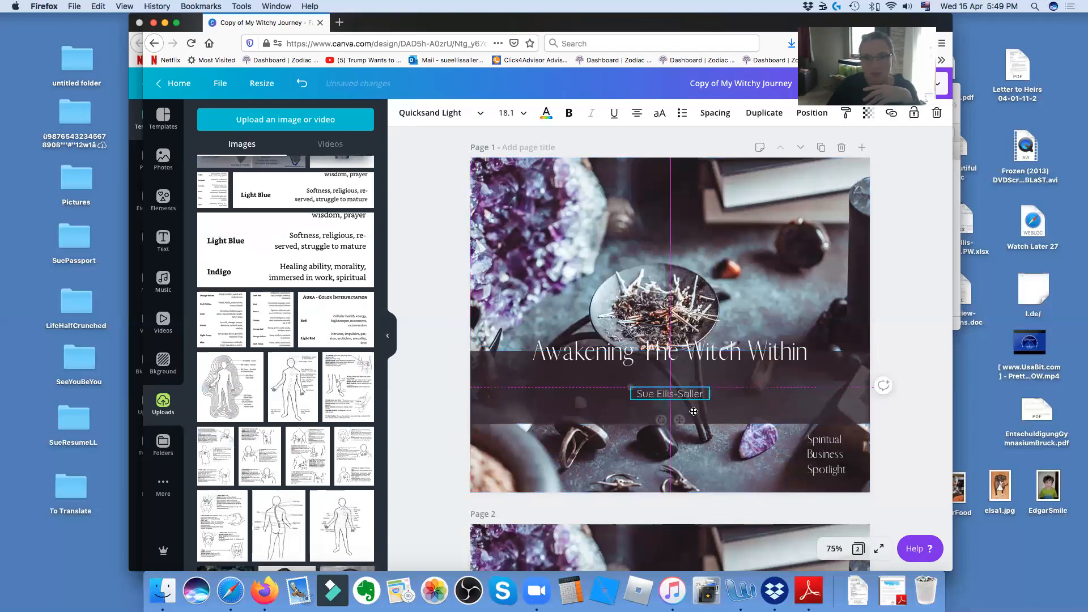
left_click(729, 352)
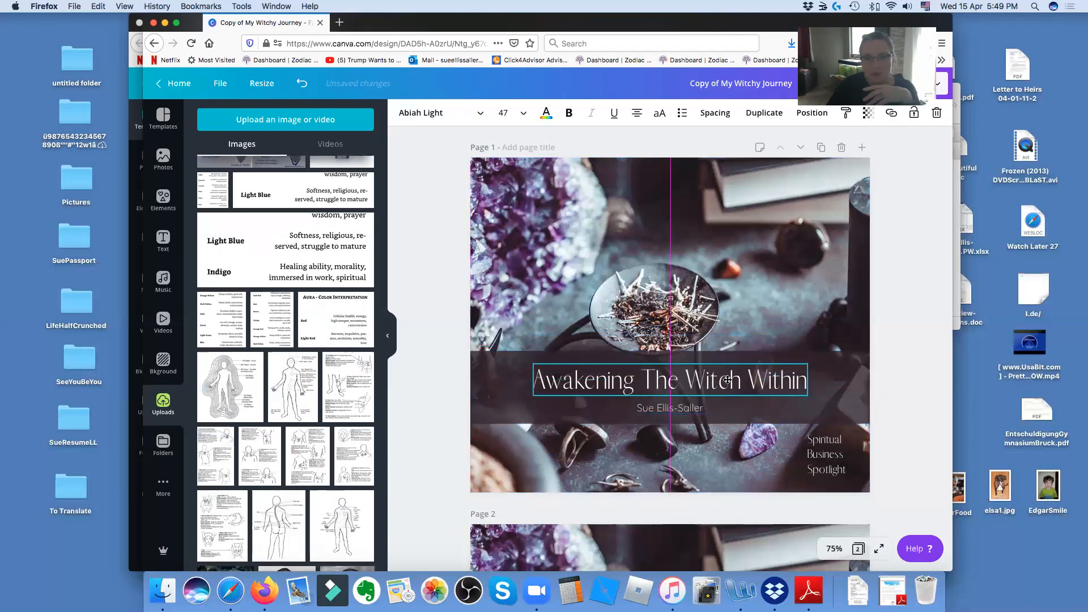
left_click_drag(729, 352, 729, 378)
- Set the transparency of the dark band behind the page 1 title to 76
left_click(827, 372)
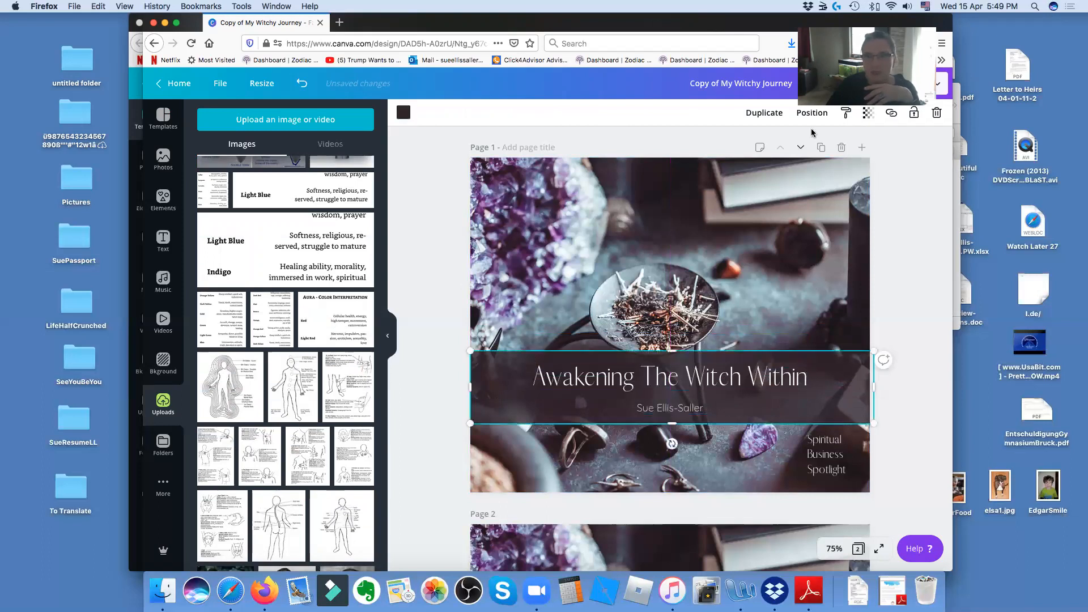
left_click(868, 112)
left_click_drag(819, 142, 818, 142)
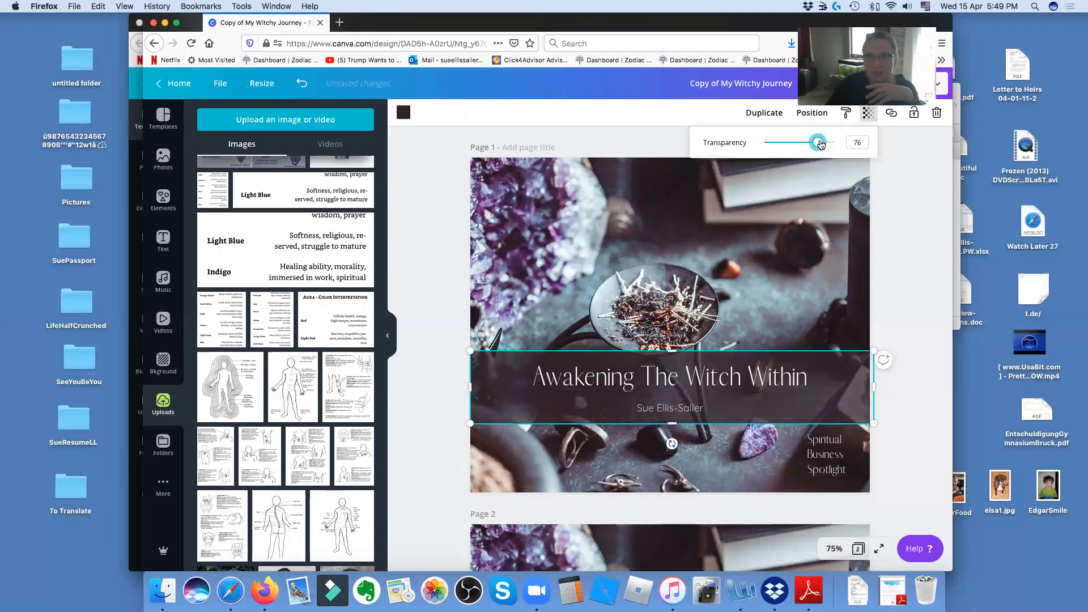
left_click(904, 266)
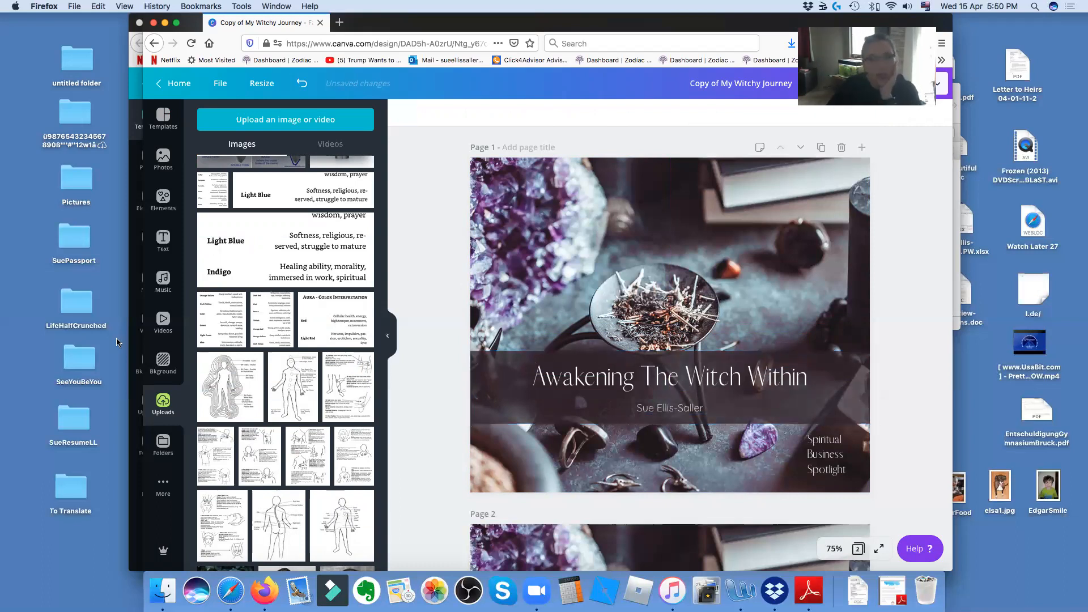
- Close the resized My Witchy Journey copy and create a blank Facebook Post design
scroll(607, 373, "down", 6)
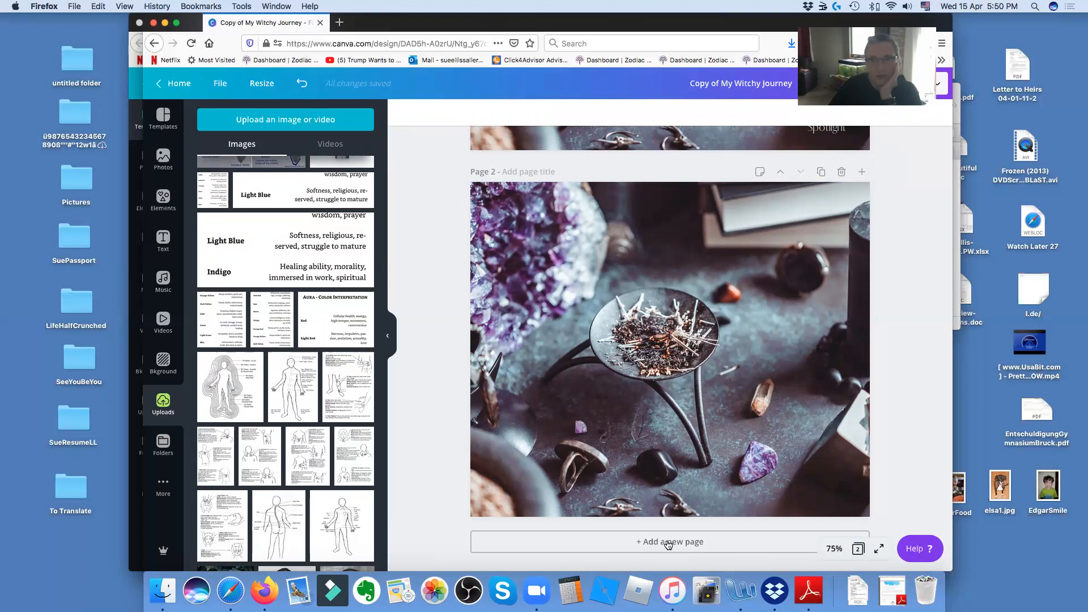
scroll(418, 118, "up", 5)
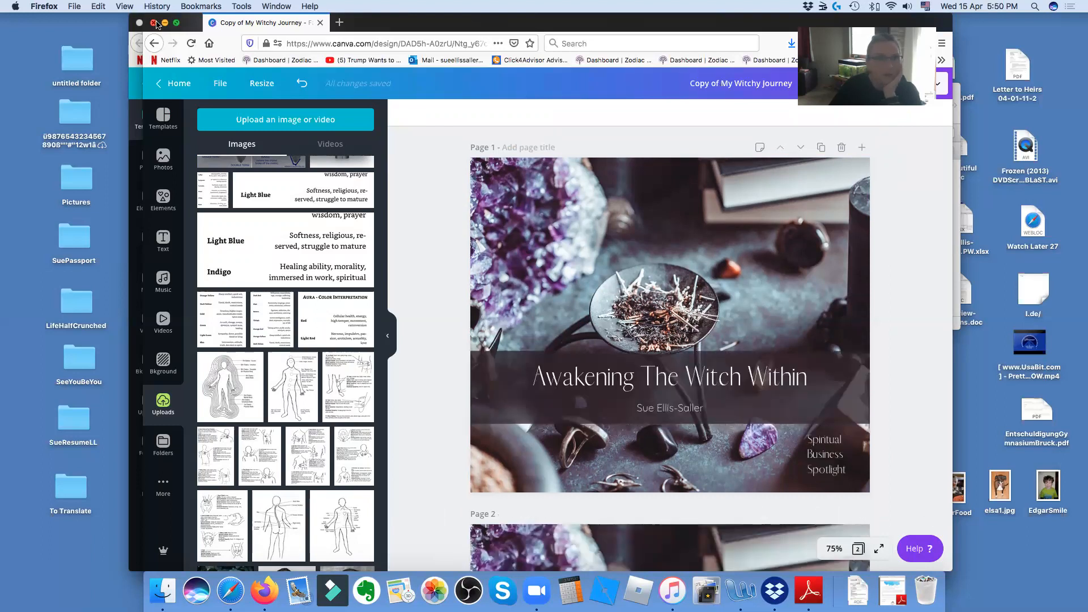
left_click(153, 23)
left_click(163, 88)
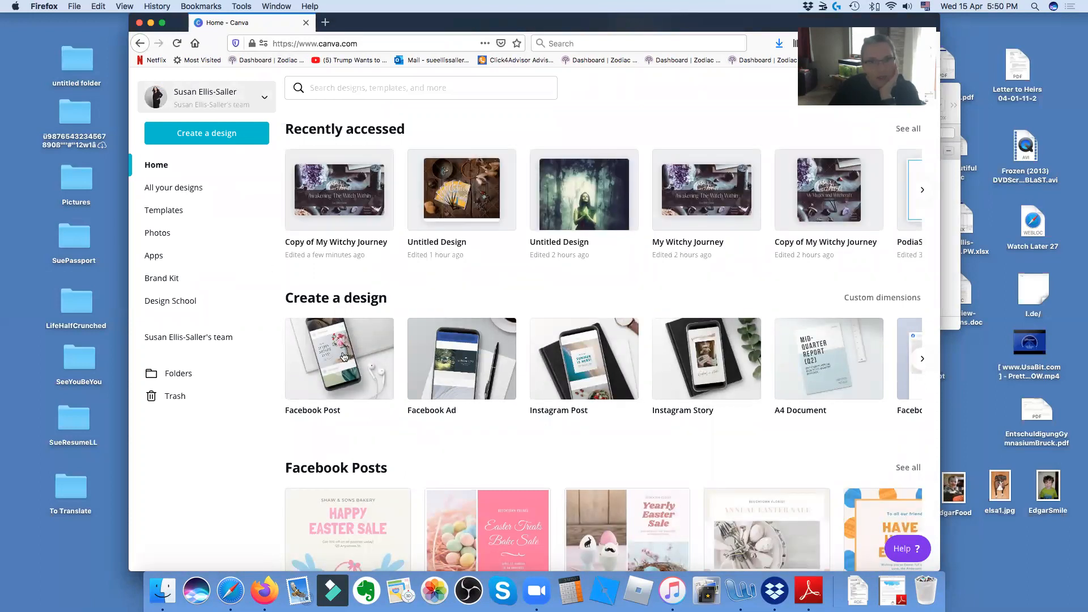
mouse_move(344, 356)
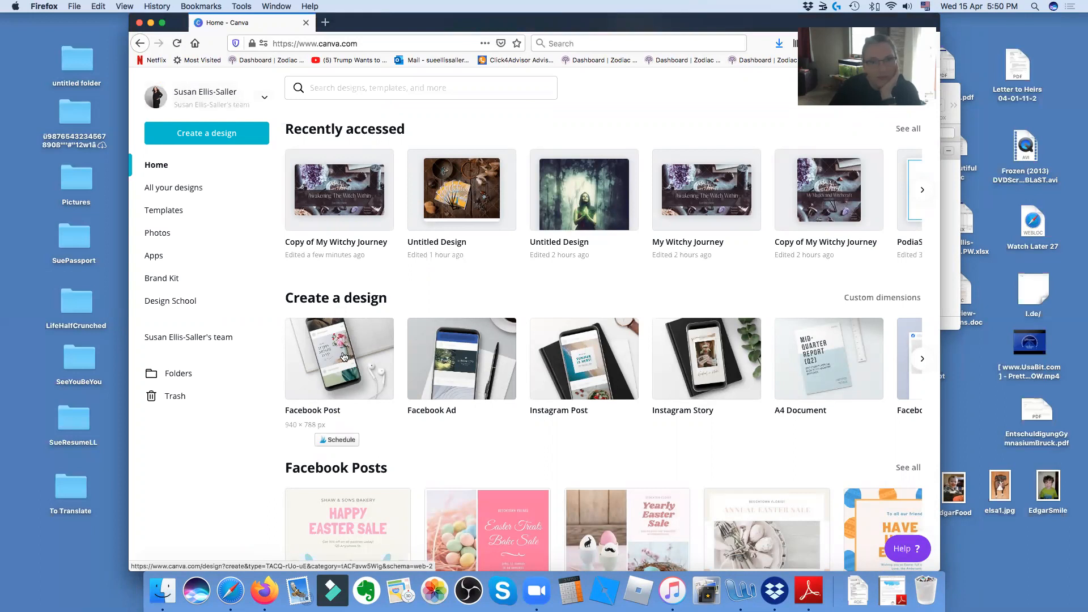
left_click(343, 353)
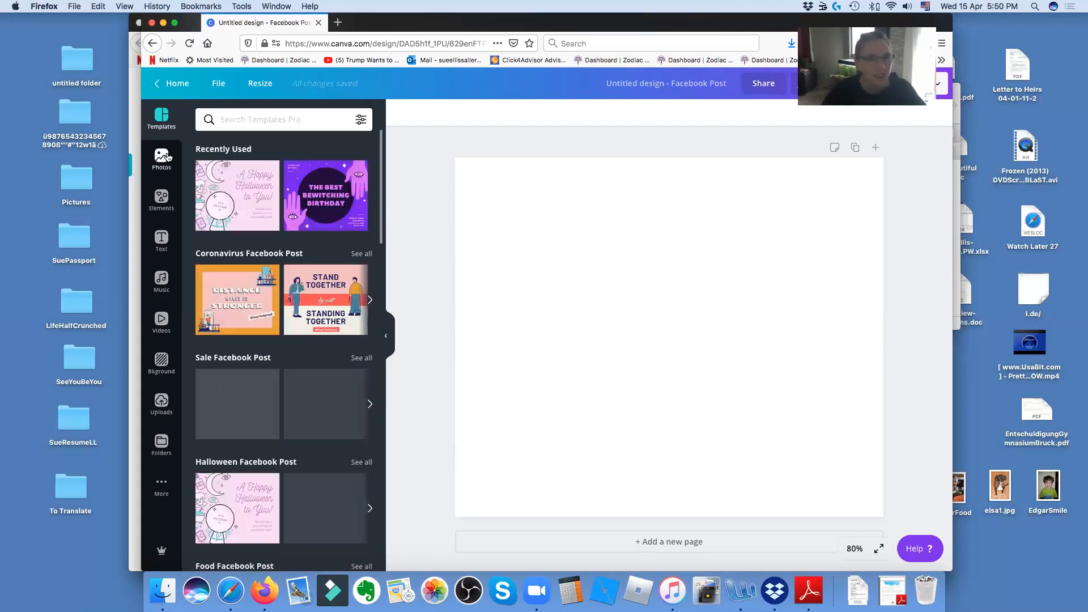
- Add the recently used photo of the hooded woman in a forest and remove its background with Background Remover
left_click(157, 162)
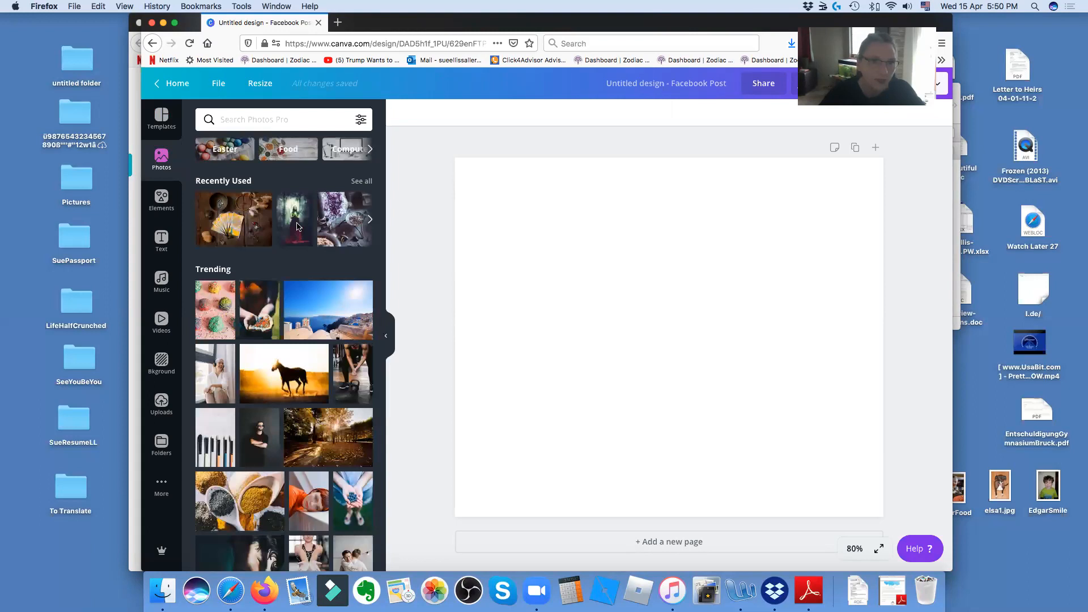
mouse_move(308, 229)
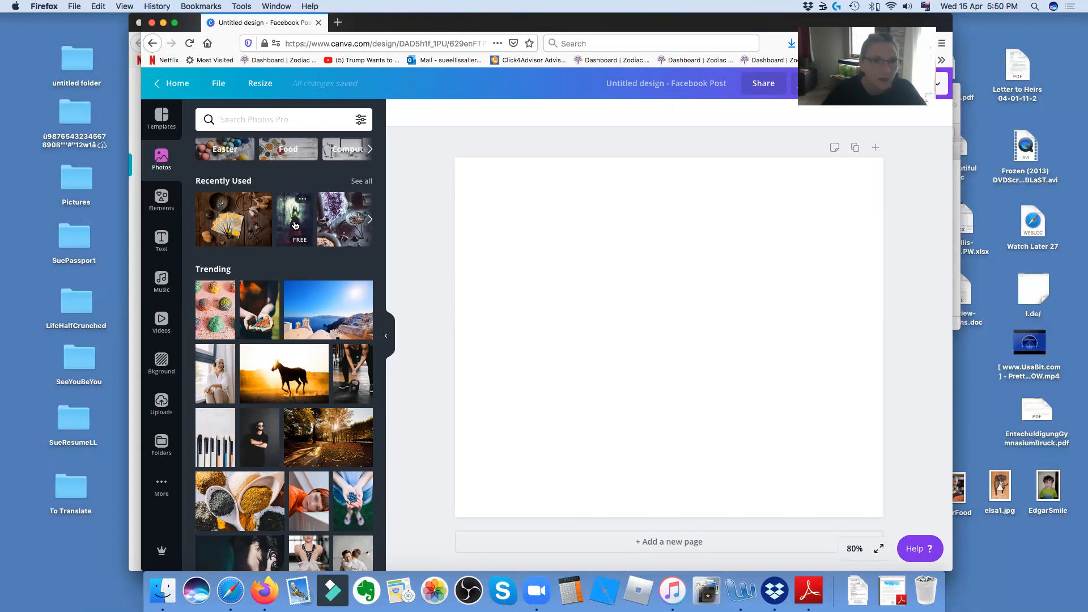
left_click(295, 225)
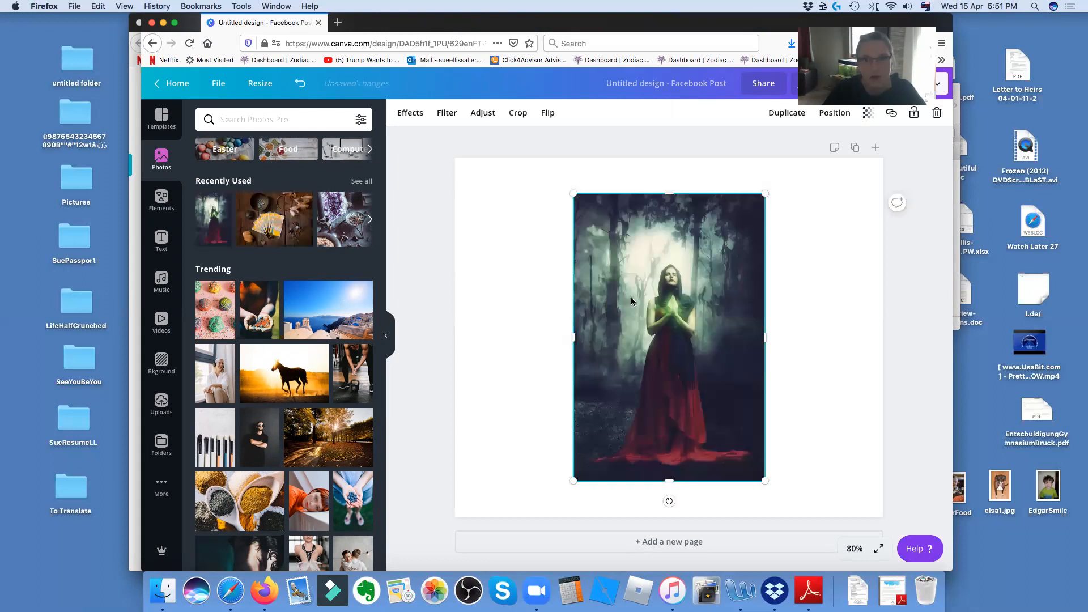
left_click(411, 118)
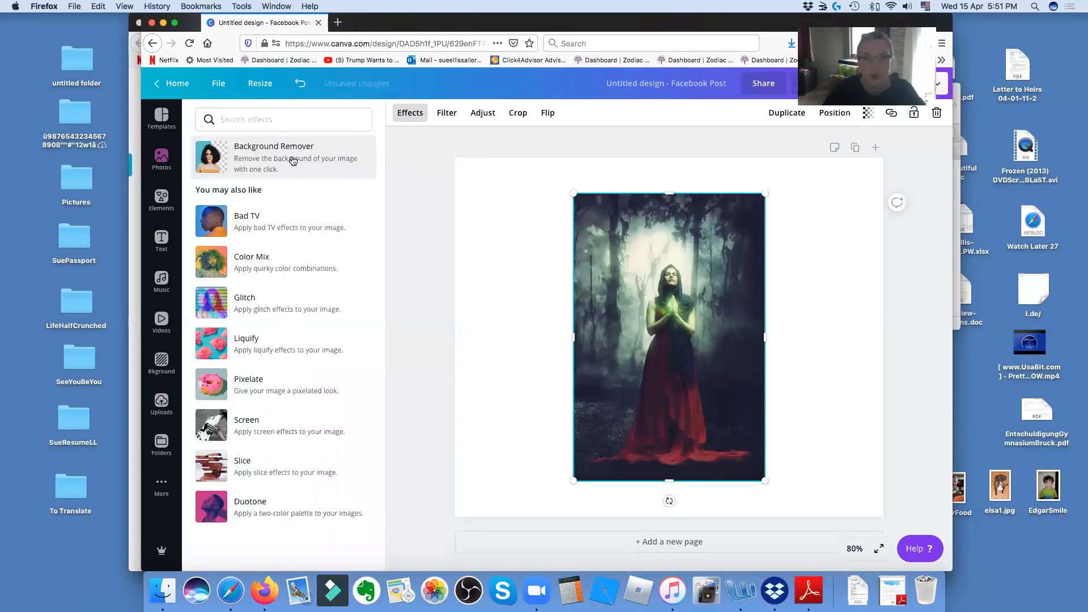
left_click(293, 161)
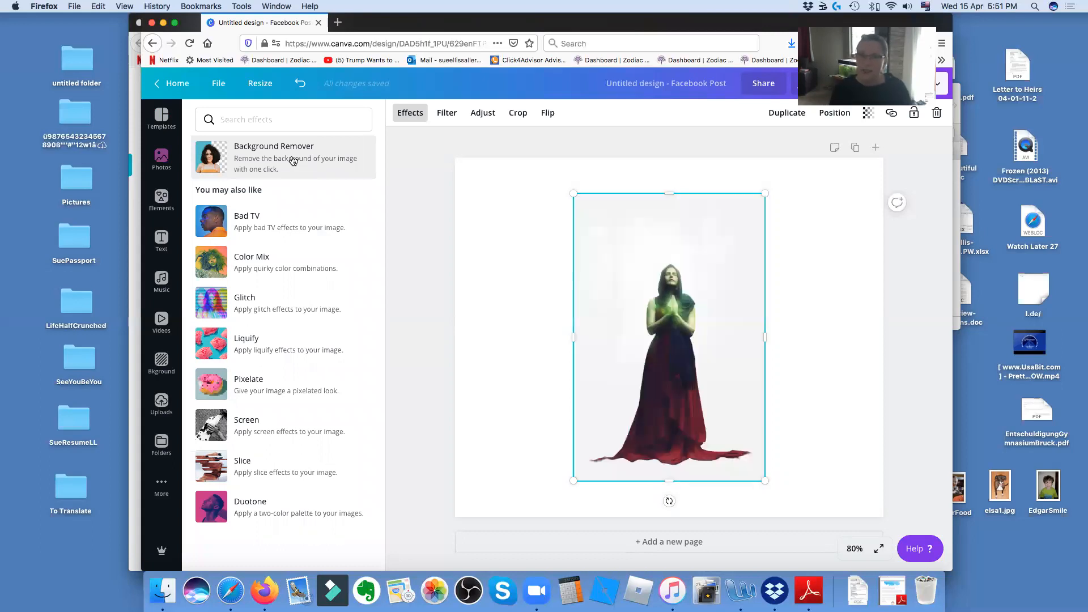
- Restore the woman's photo background, remove it again with Background Remover, and nudge the cut-out slightly to the left
left_click(293, 161)
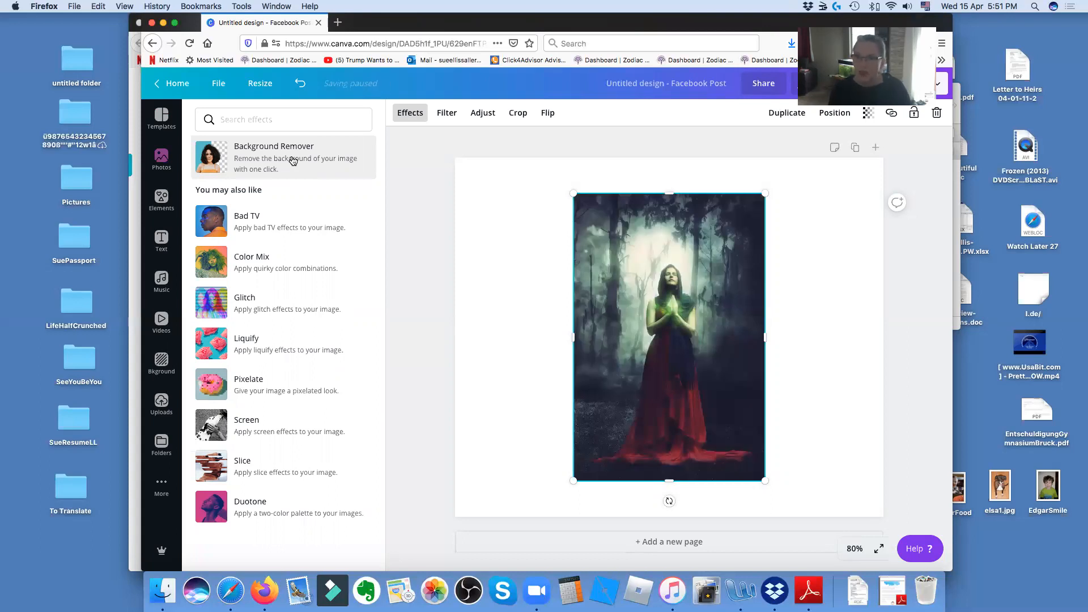
left_click(293, 160)
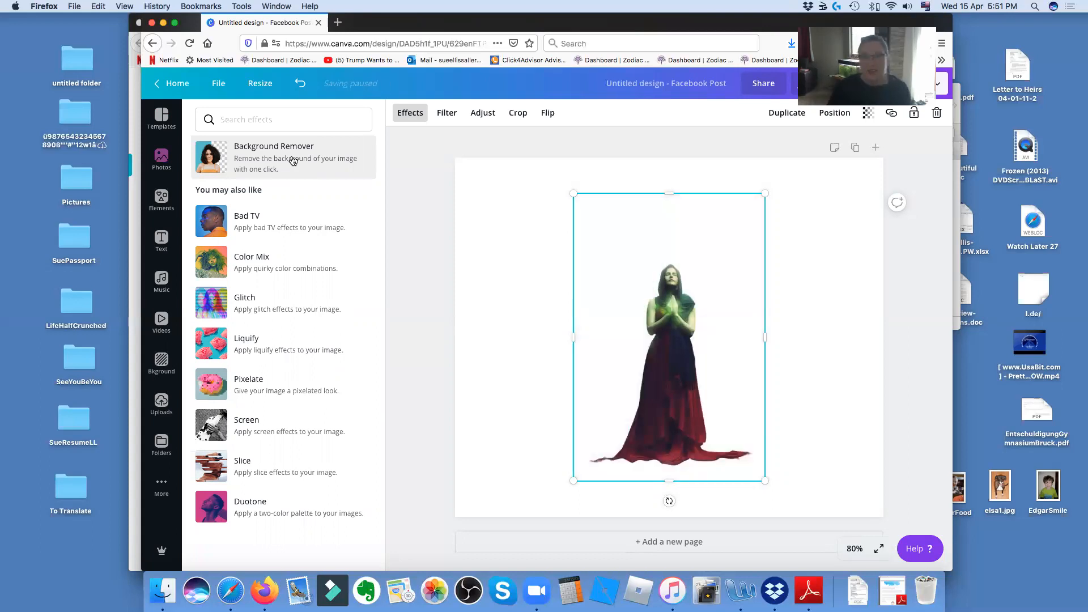
left_click_drag(650, 385, 633, 377)
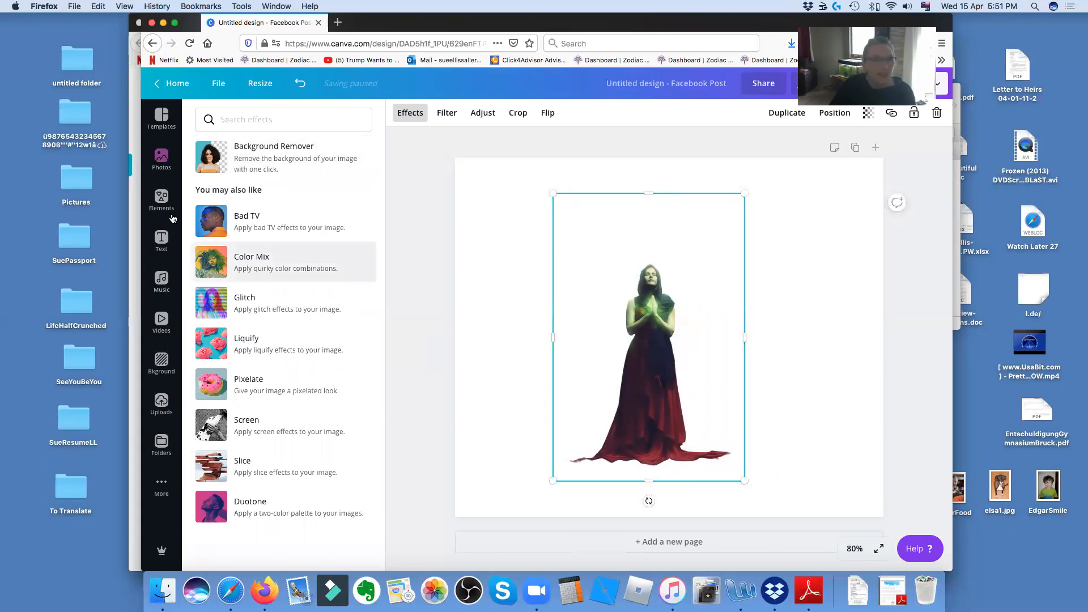
- Add the recently used orange sunburst graphic to the design and centre it around the woman
left_click(173, 329)
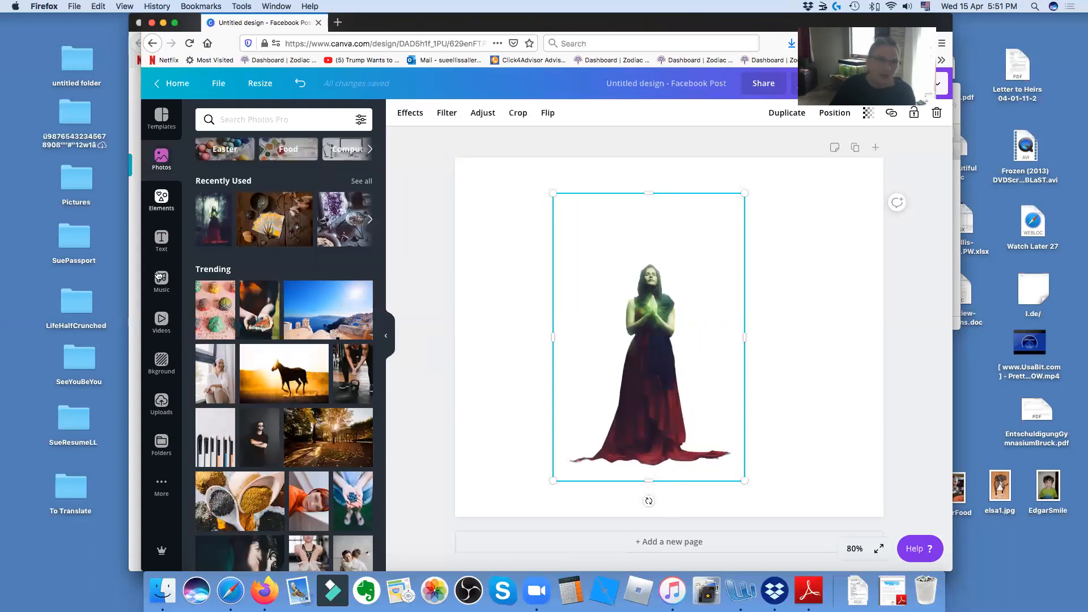
left_click(163, 195)
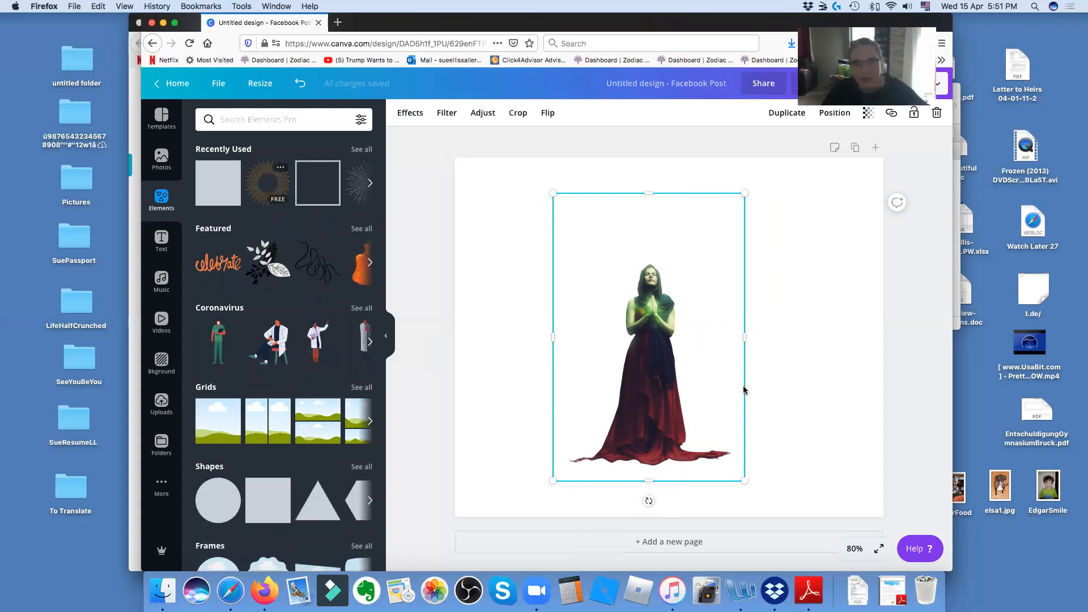
left_click_drag(733, 390, 741, 389)
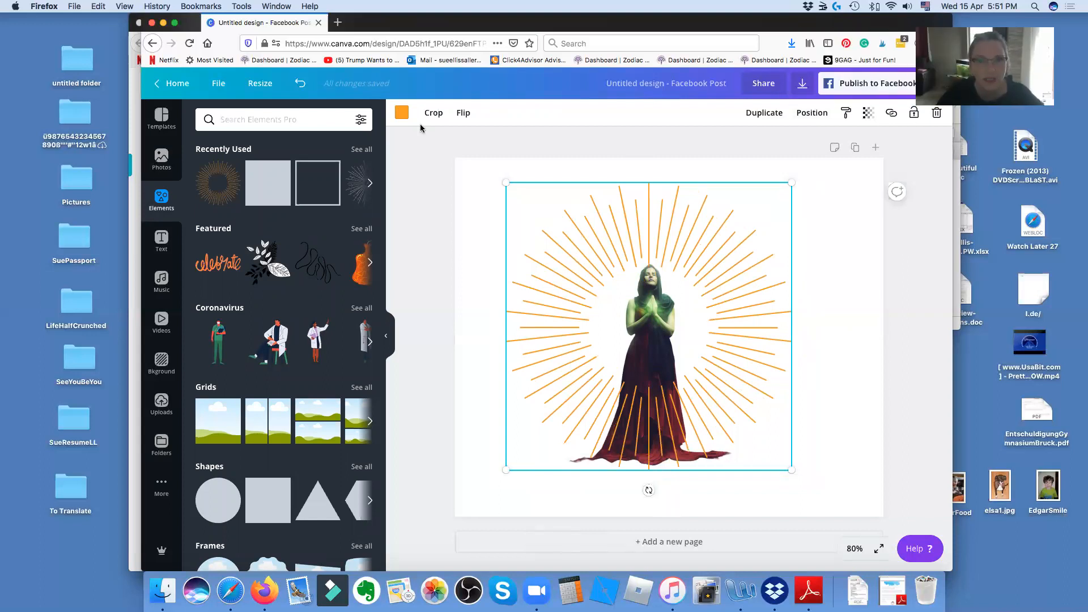
- Lower the sunburst's transparency value until its orange rays look faint
left_click(872, 117)
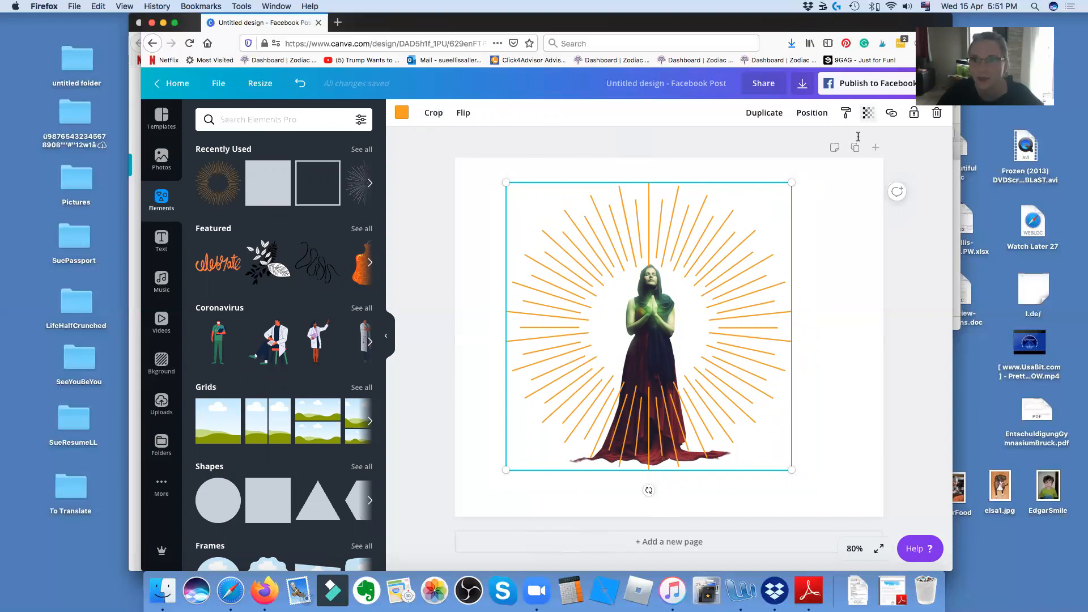
left_click_drag(819, 146, 805, 145)
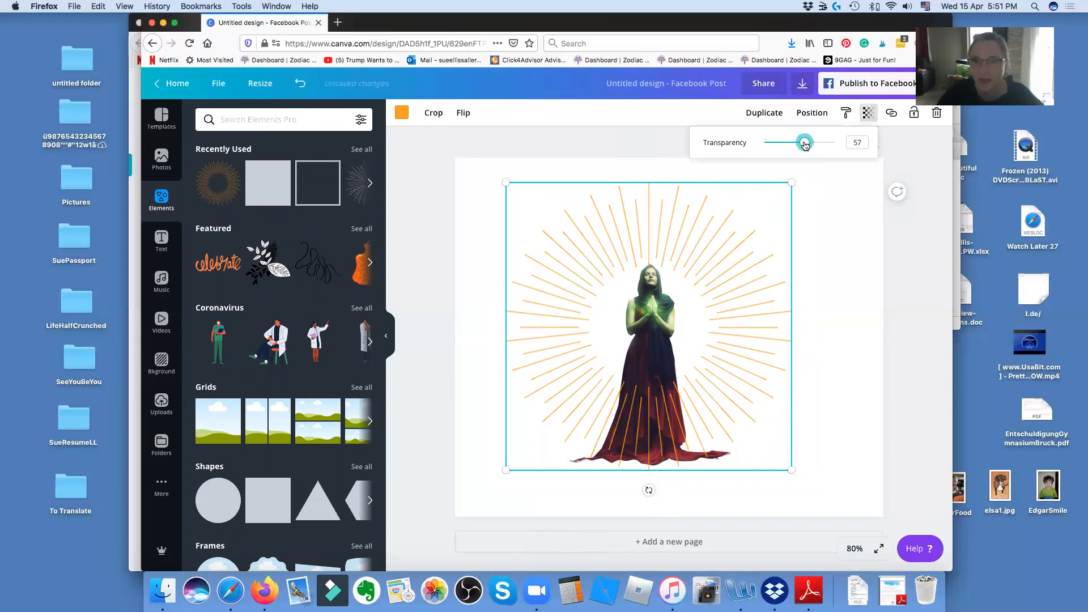
left_click(701, 244)
left_click(871, 117)
left_click_drag(805, 145, 786, 143)
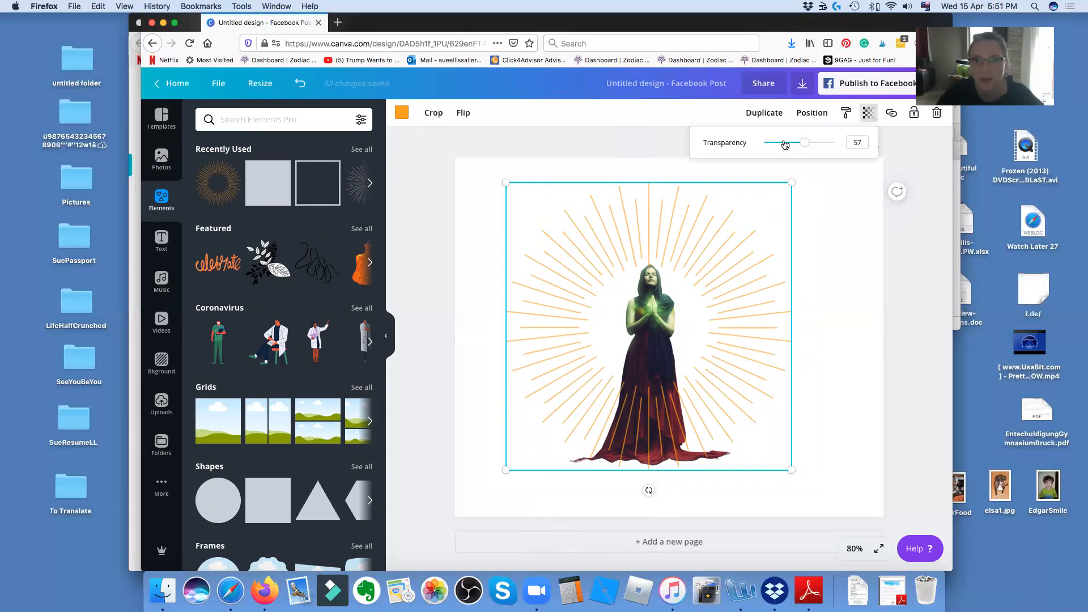
left_click(832, 138)
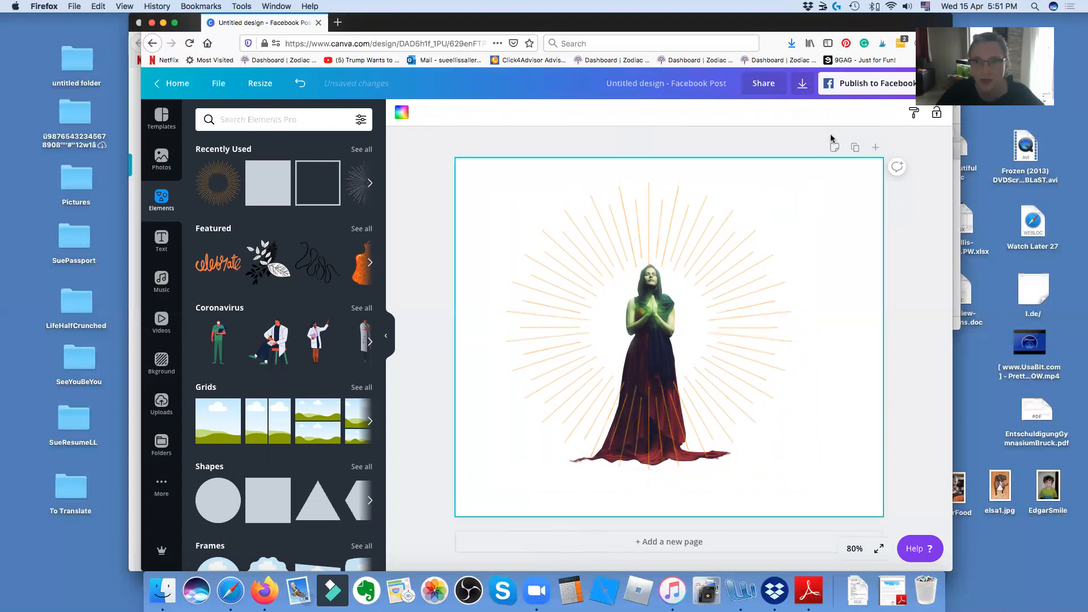
- Send the sunburst backward so that it sits behind the woman
left_click(709, 273)
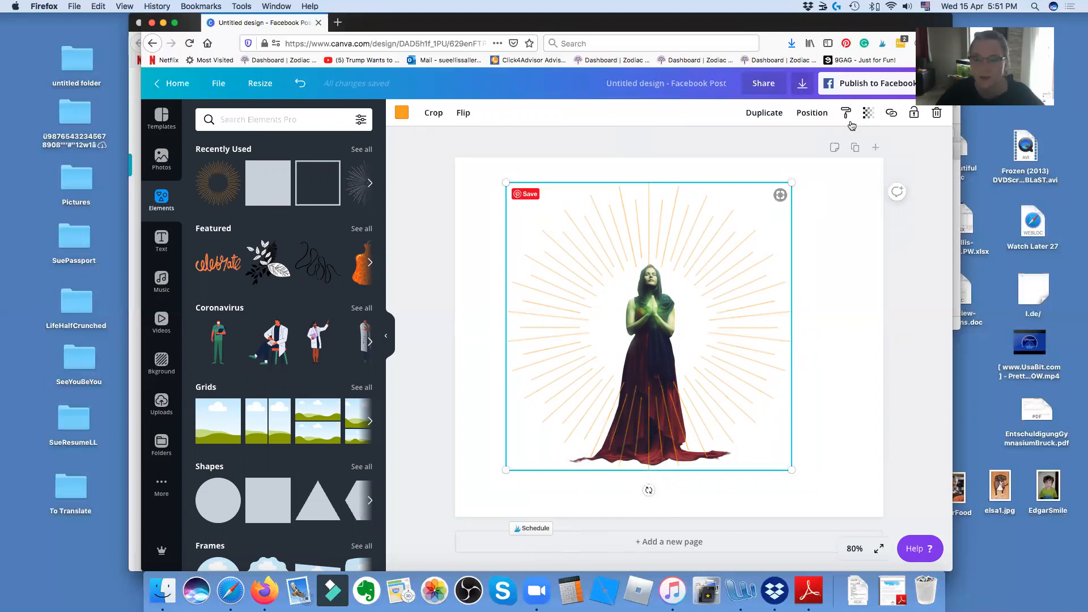
left_click(821, 114)
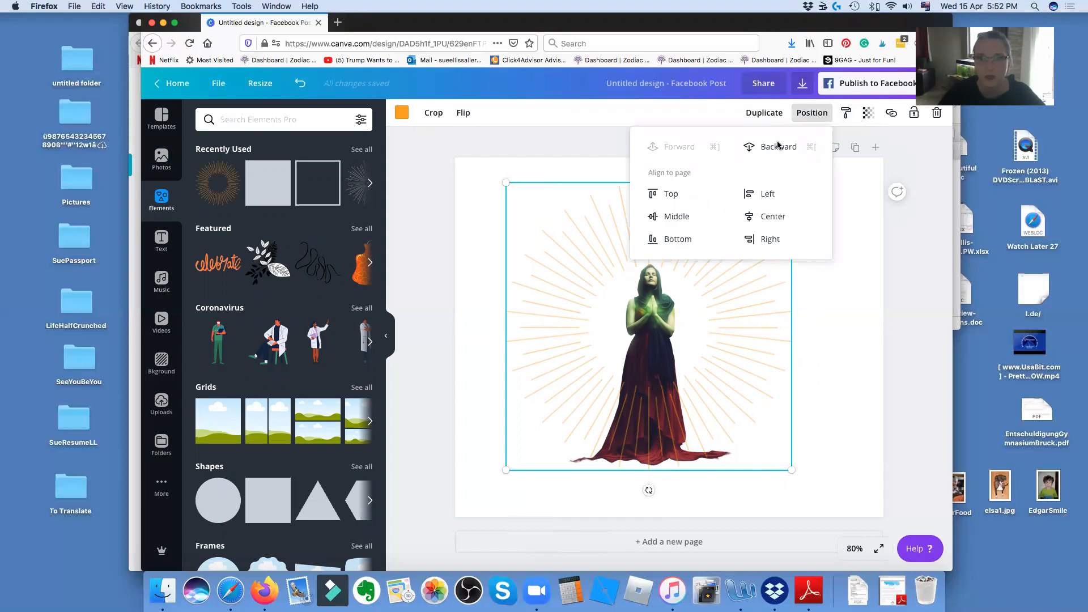
left_click(788, 312)
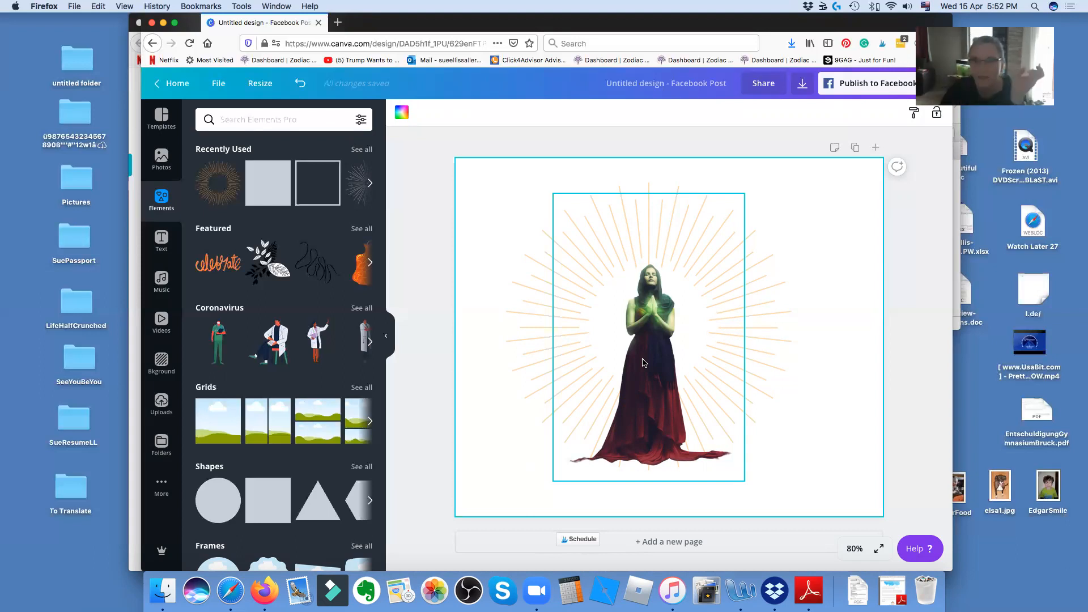
- Send the woman's cut-out backward behind the sunburst, and bring it forward again
left_click(663, 327)
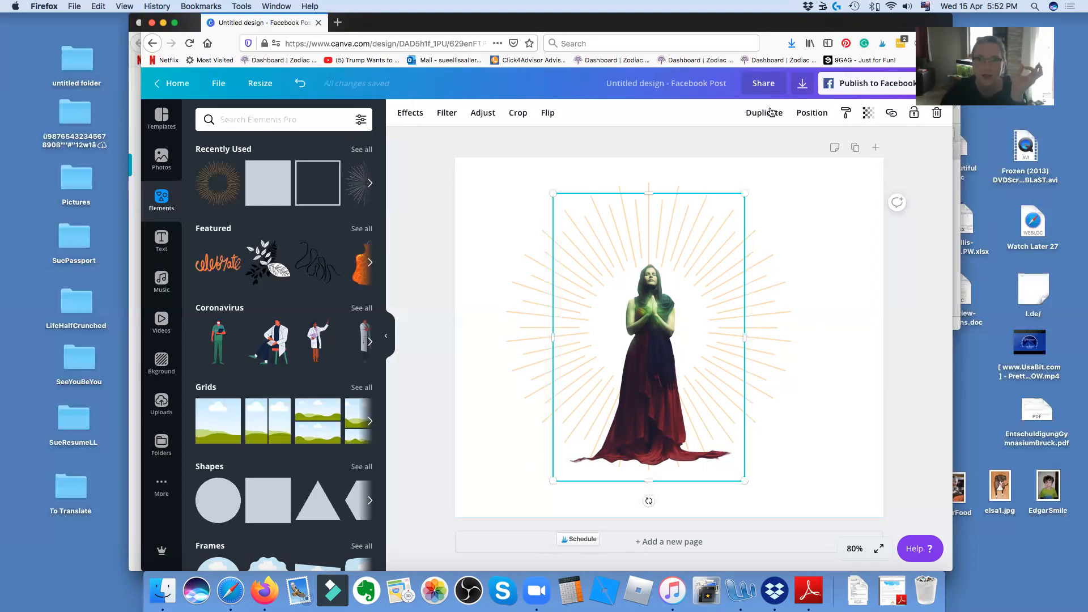
left_click(812, 113)
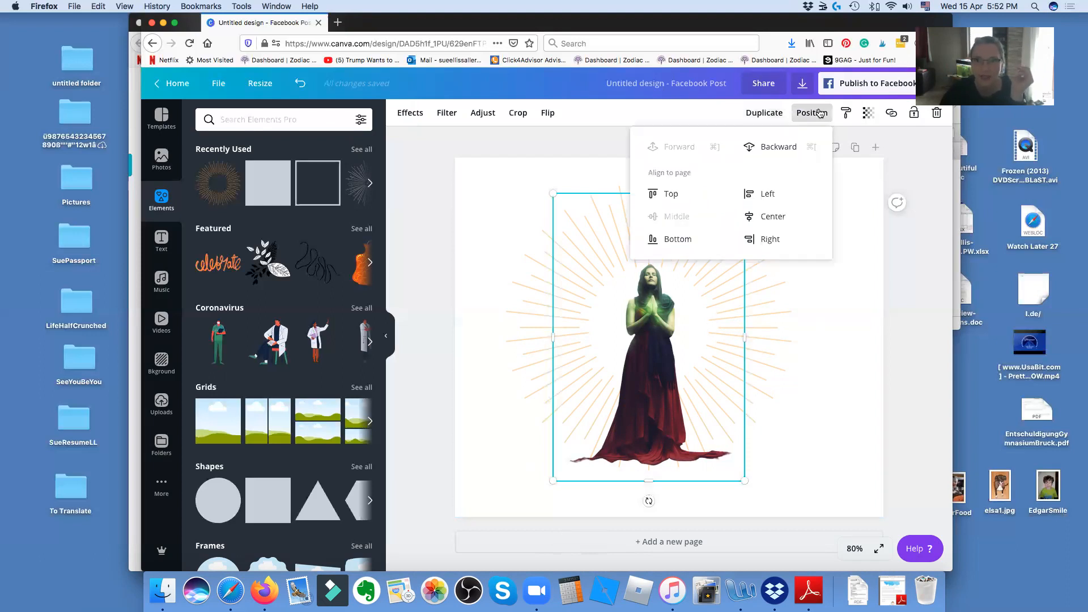
left_click(779, 149)
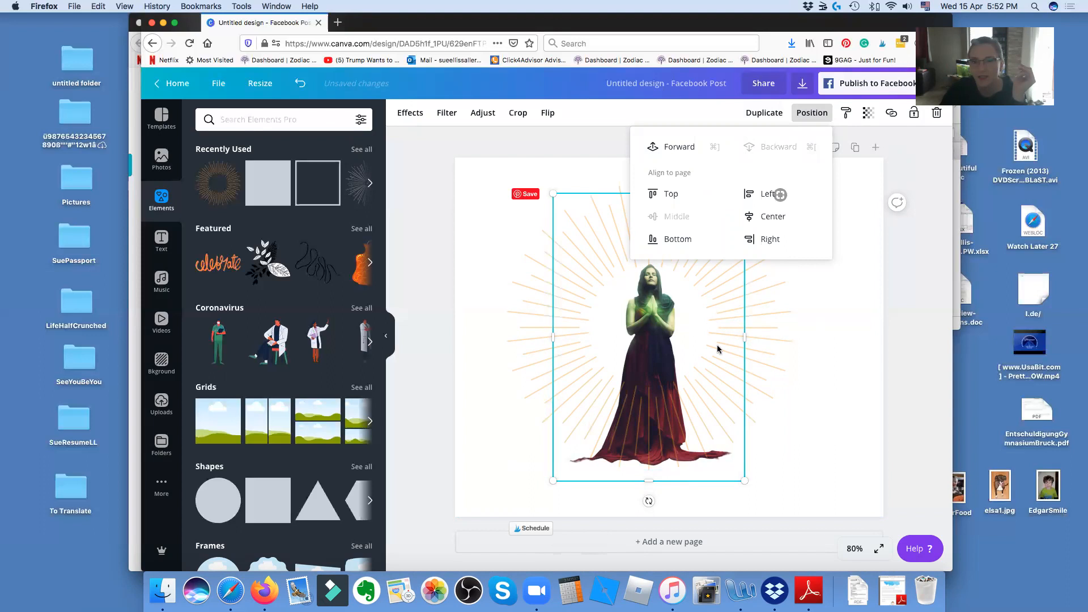
left_click(677, 146)
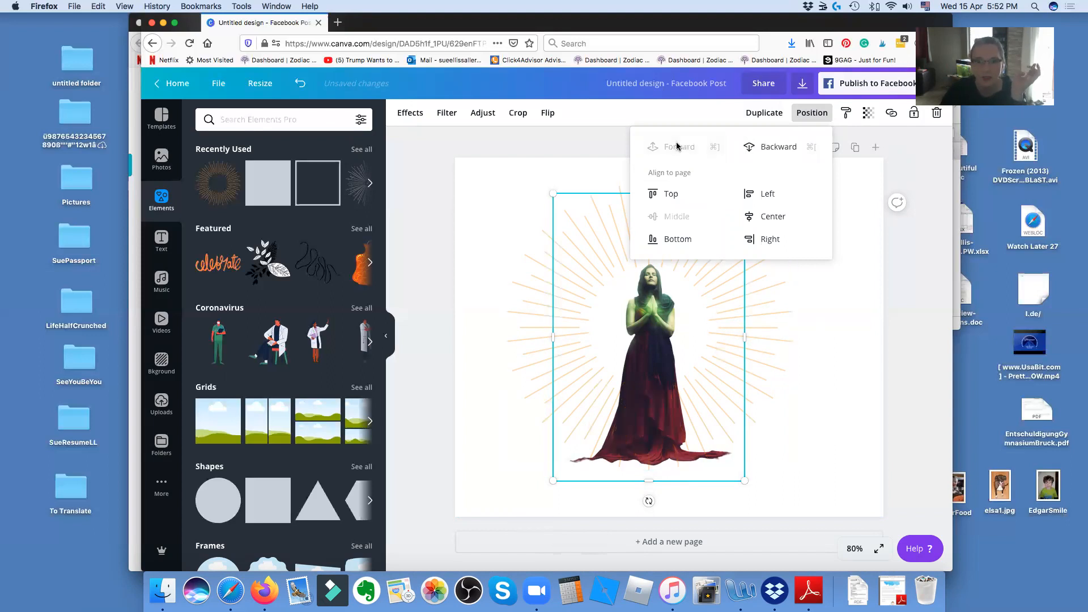
left_click(846, 425)
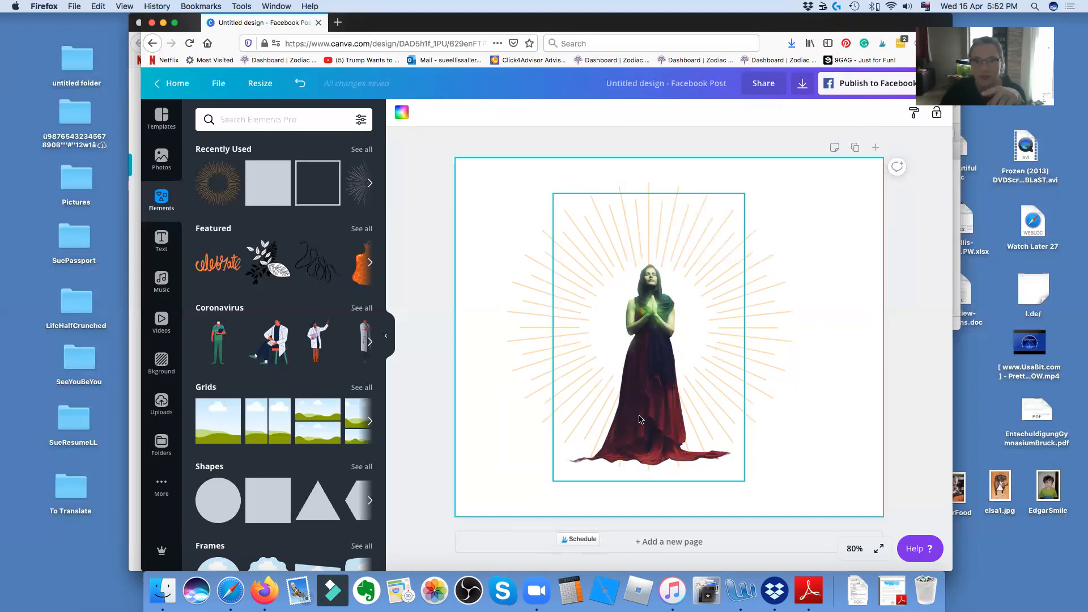
- Nudge the sunburst slightly upward behind the woman
left_click(774, 382)
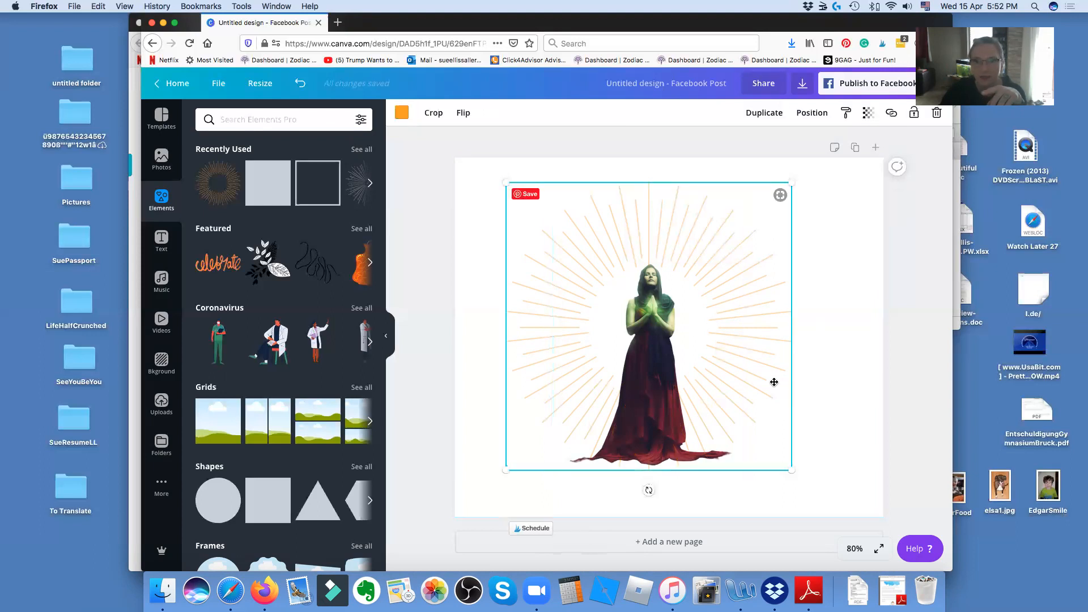
left_click(828, 390)
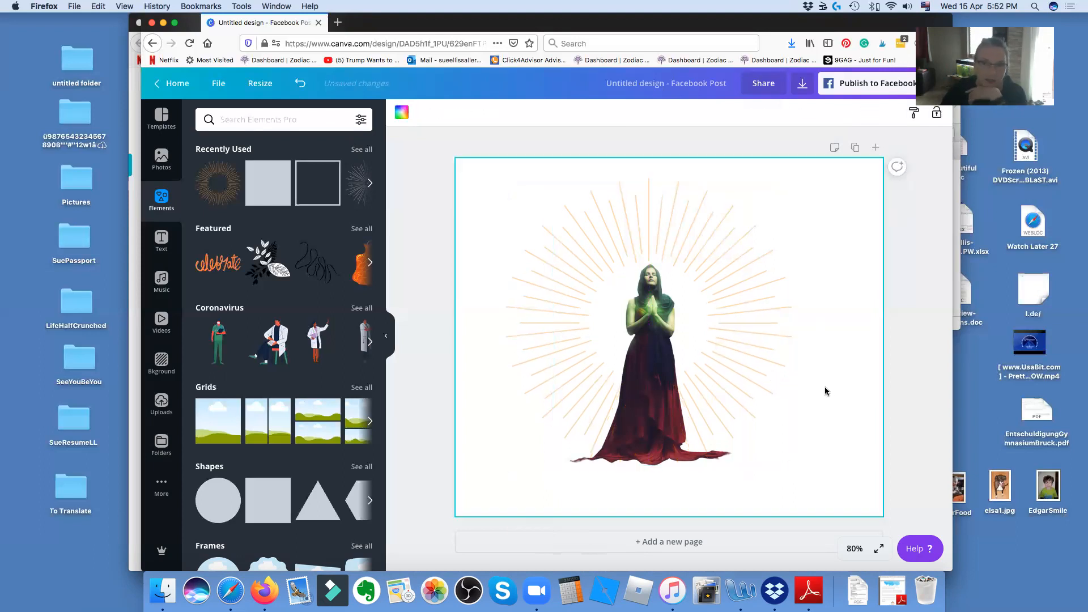
- Add a second page and place the uploaded photo of the jumping woman in black on it
left_click(665, 543)
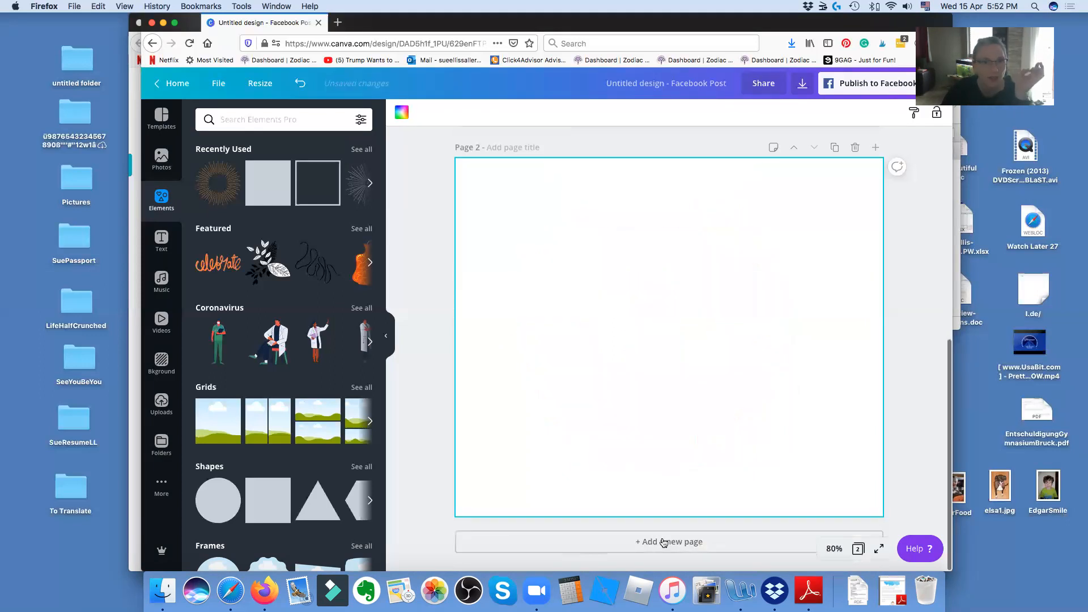
left_click(166, 403)
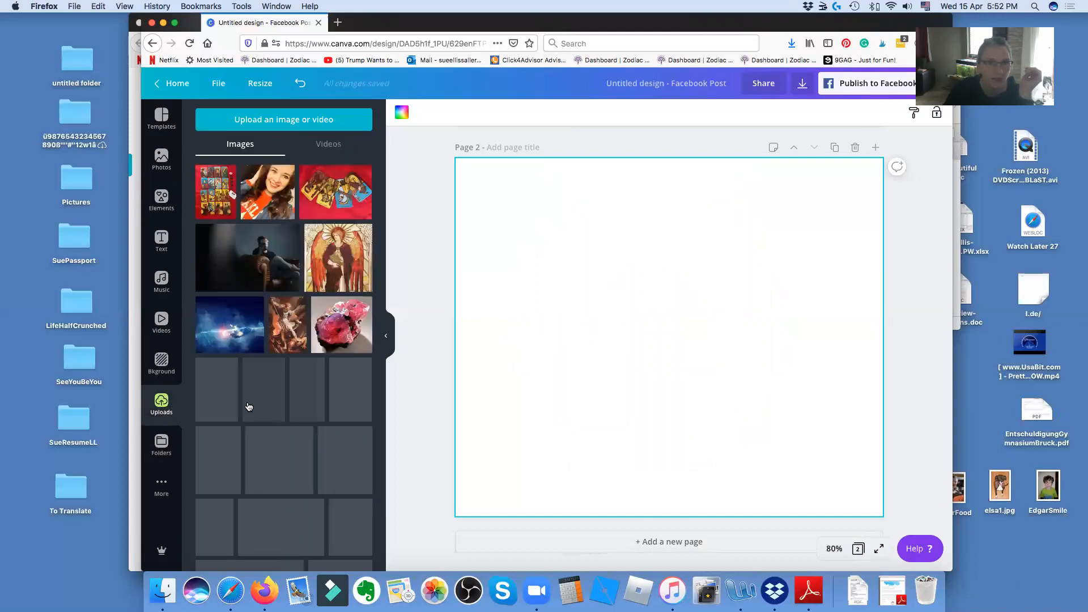
scroll(249, 406, "down", 3)
scroll(249, 406, "down", 3)
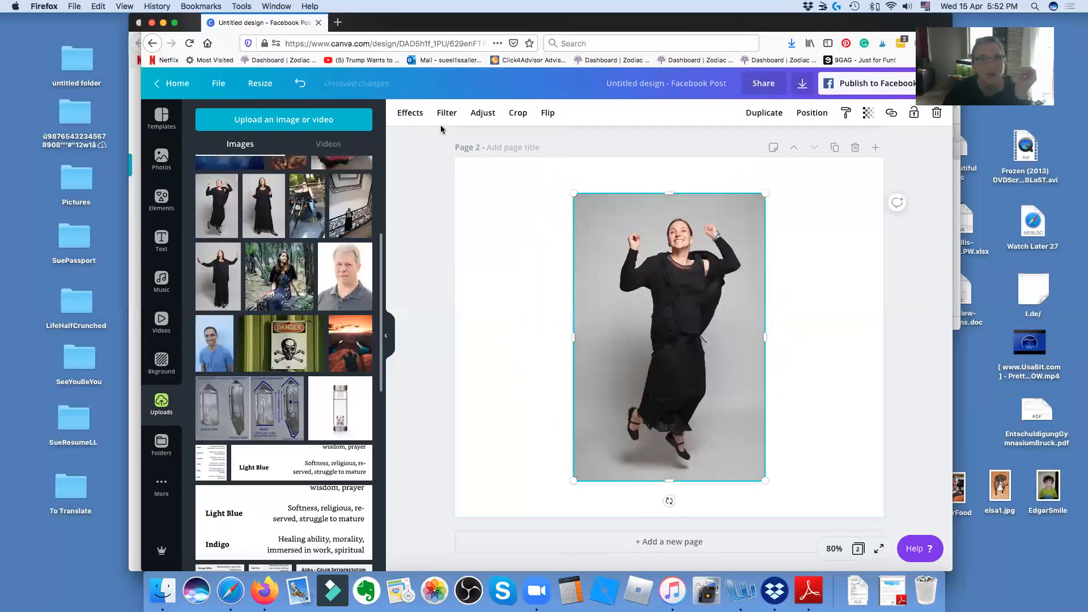
- Remove the jumping woman's photo background with Background Remover and nudge the cut-out slightly to the left
left_click(411, 113)
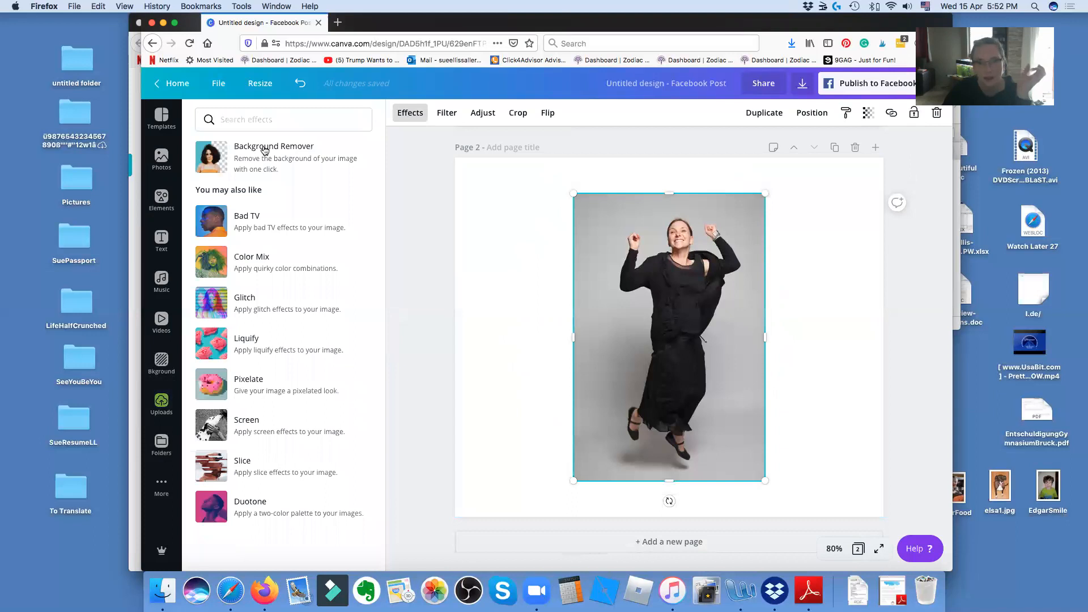
left_click(264, 150)
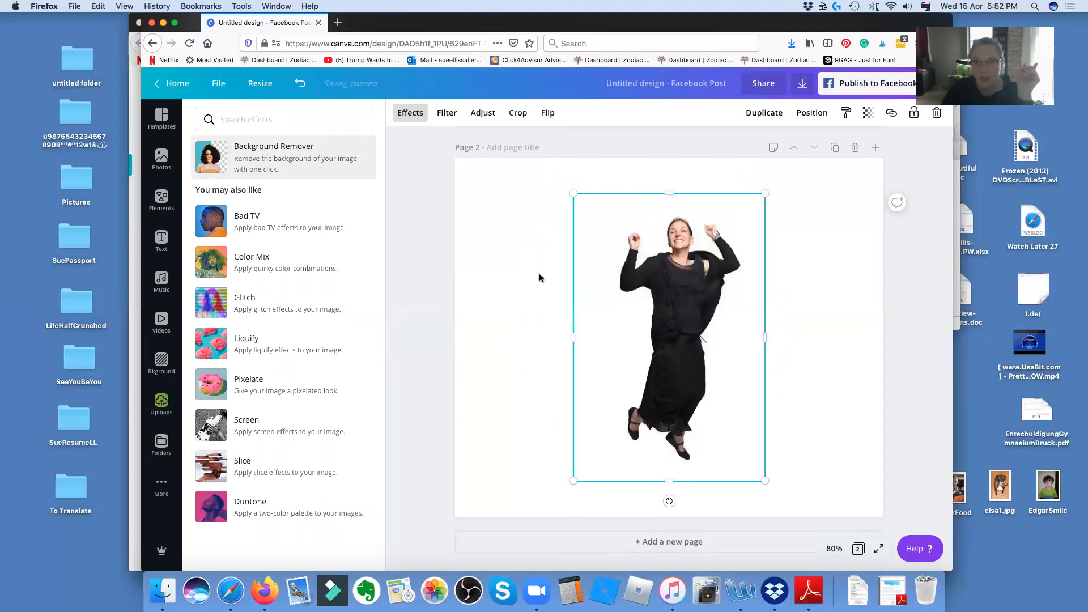
left_click_drag(659, 295, 646, 296)
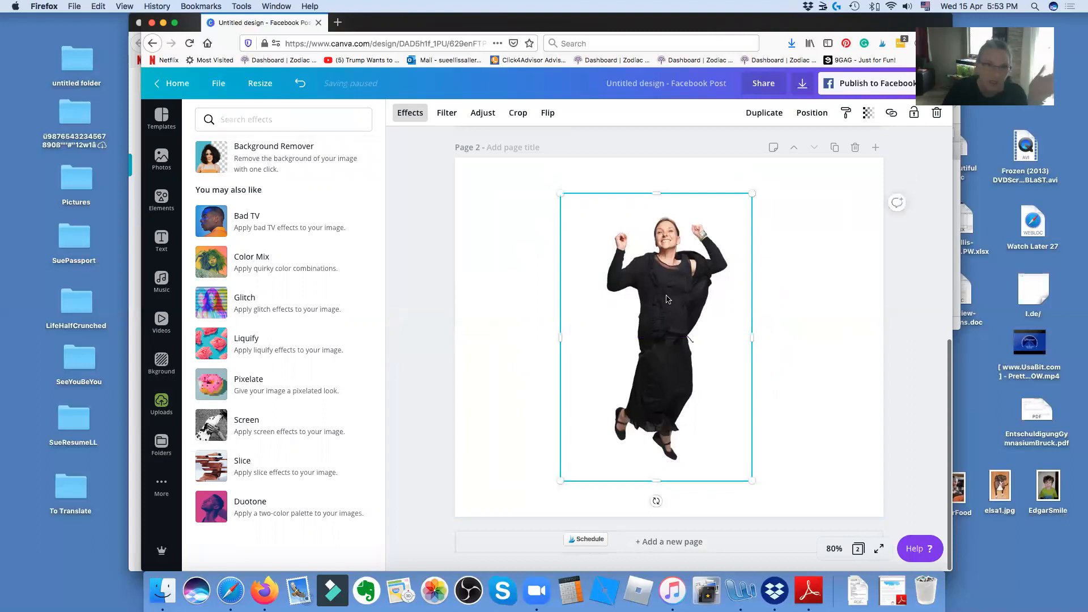
- Return to the home page and browse through the recently accessed designs
left_click(174, 86)
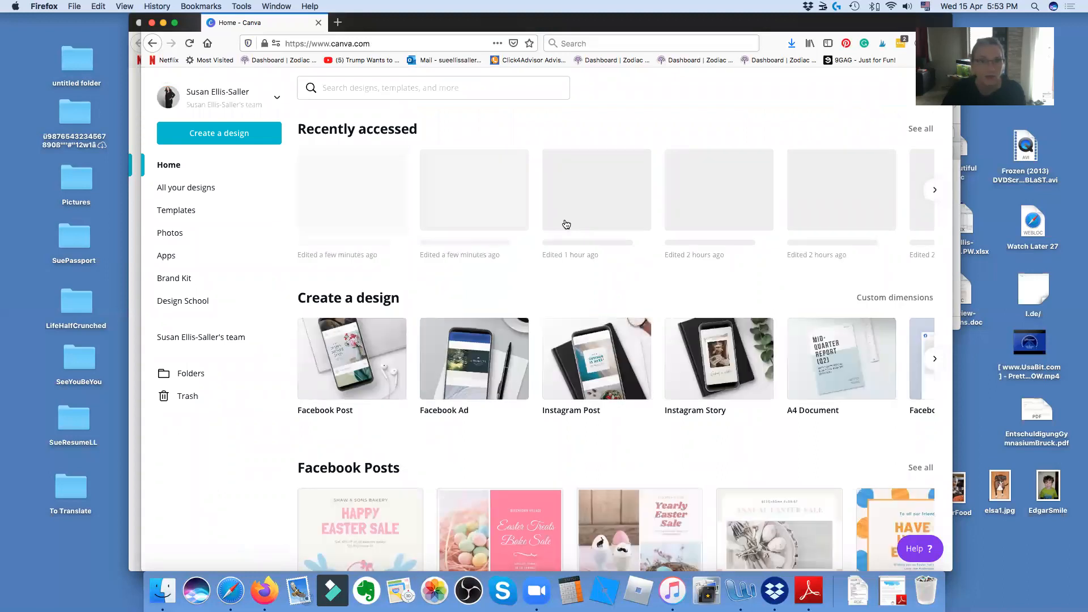
left_click(565, 224)
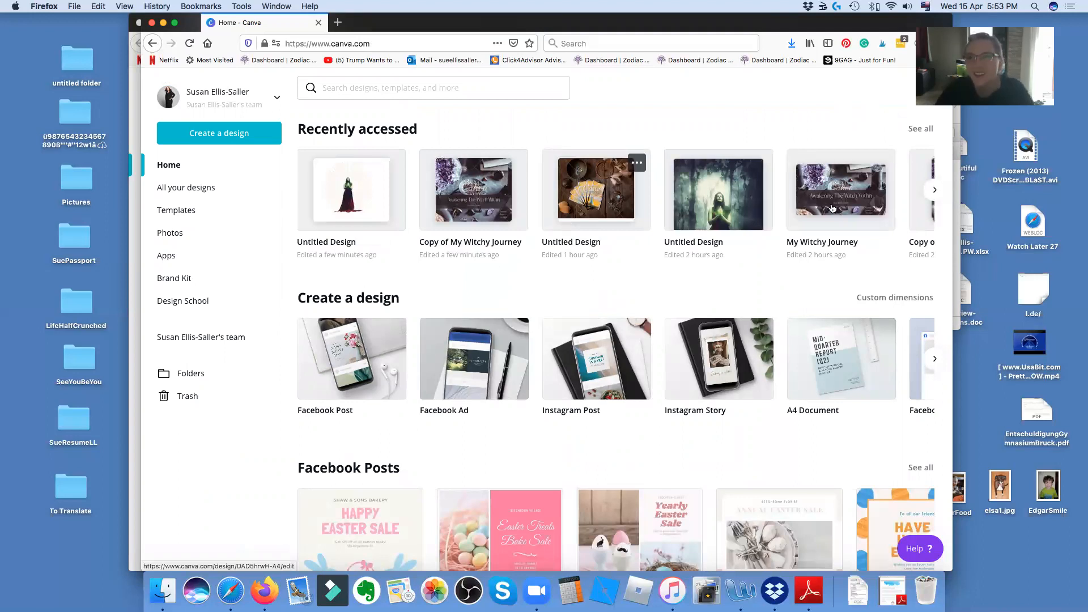
left_click(934, 190)
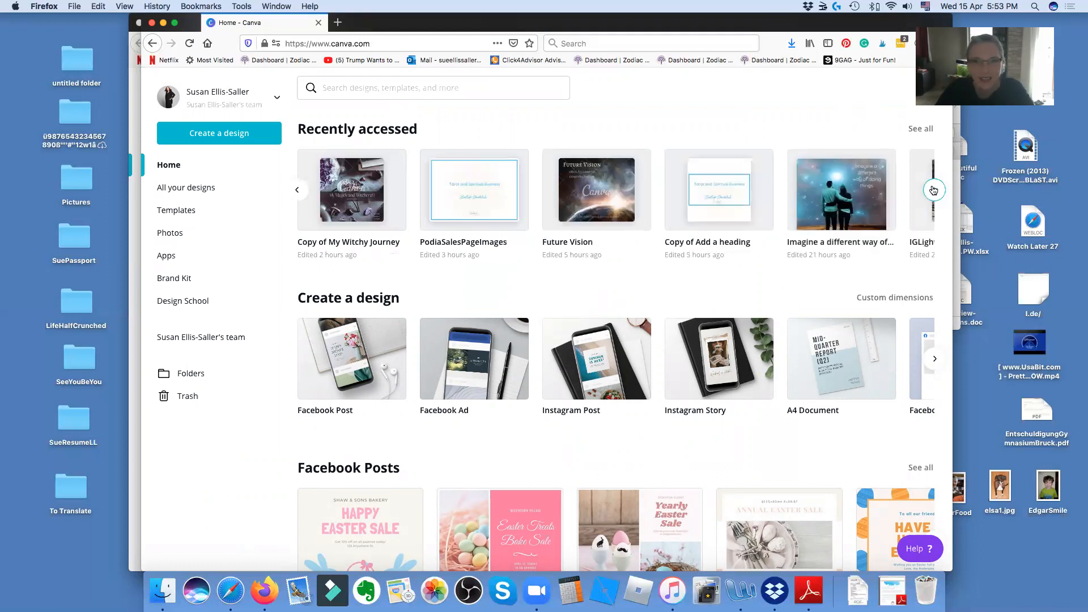
left_click(935, 189)
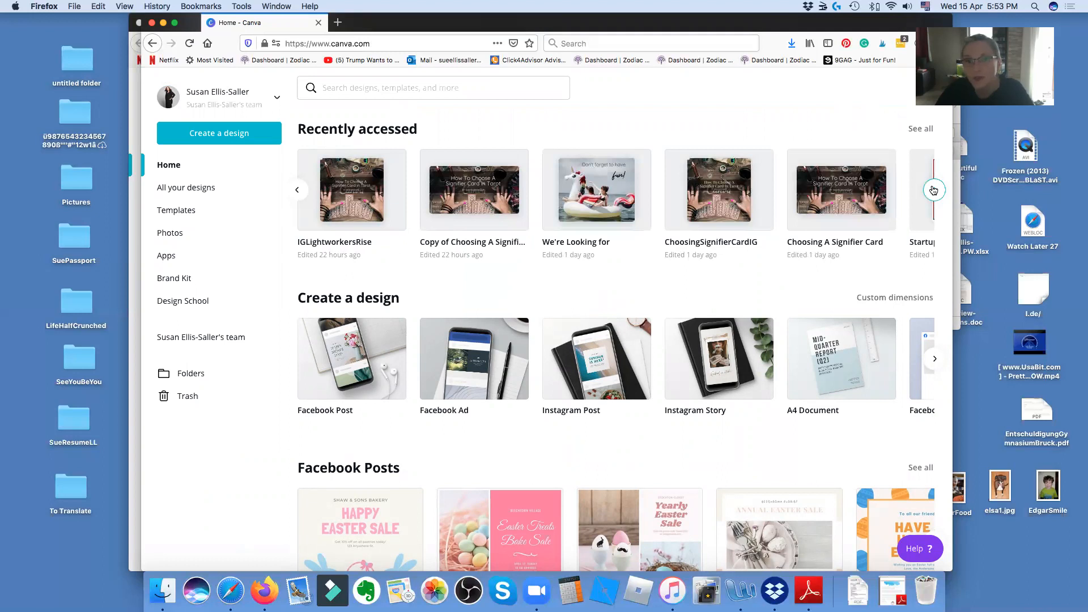
left_click(935, 189)
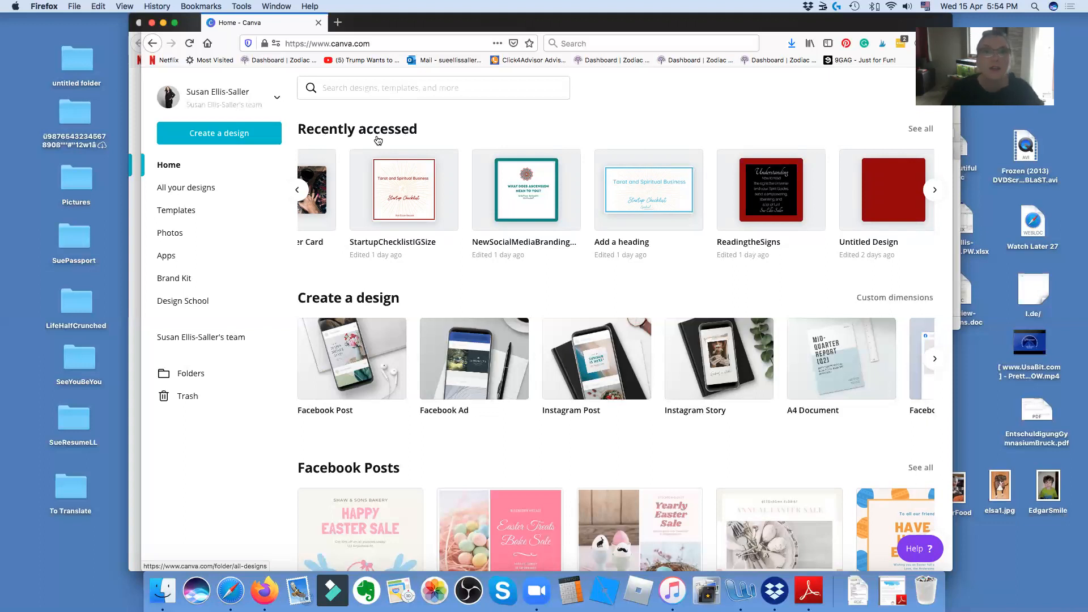
- Close both browser windows showing the Canva home page and switch to Zoom
left_click(152, 23)
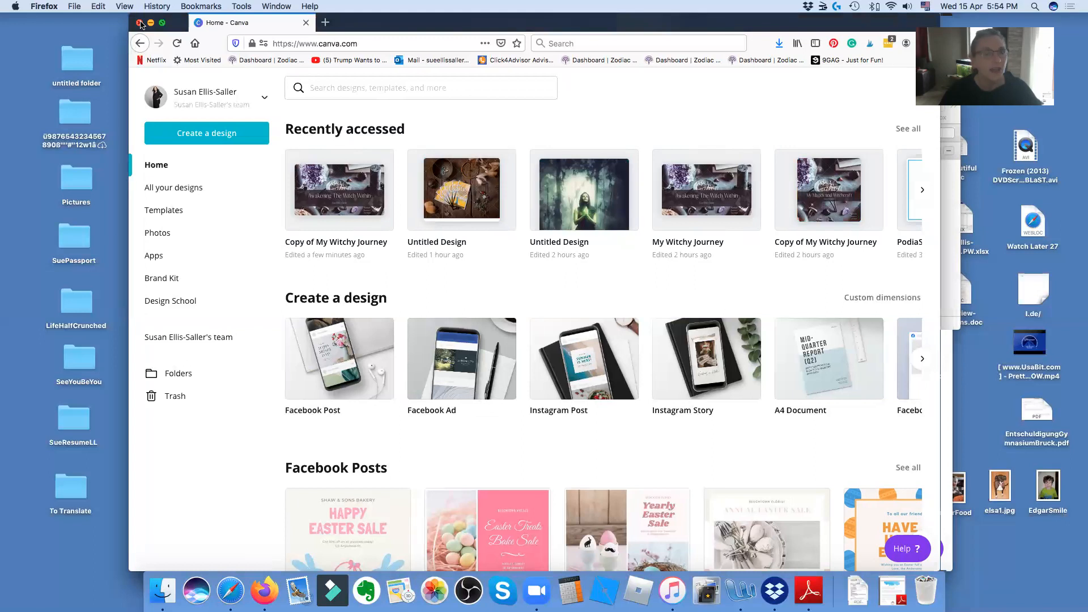
left_click(140, 24)
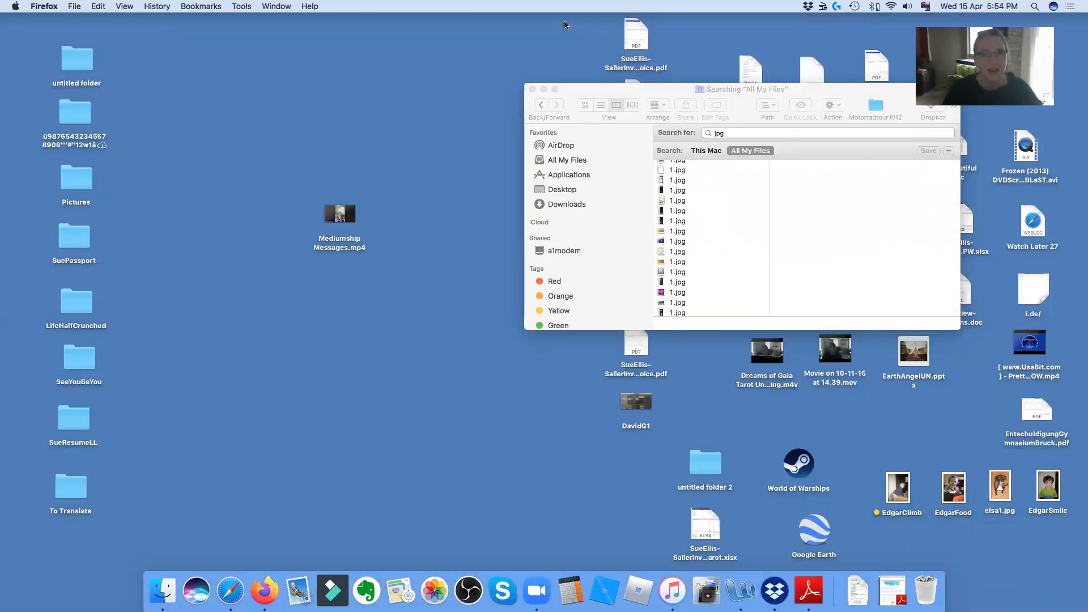
left_click(308, 52)
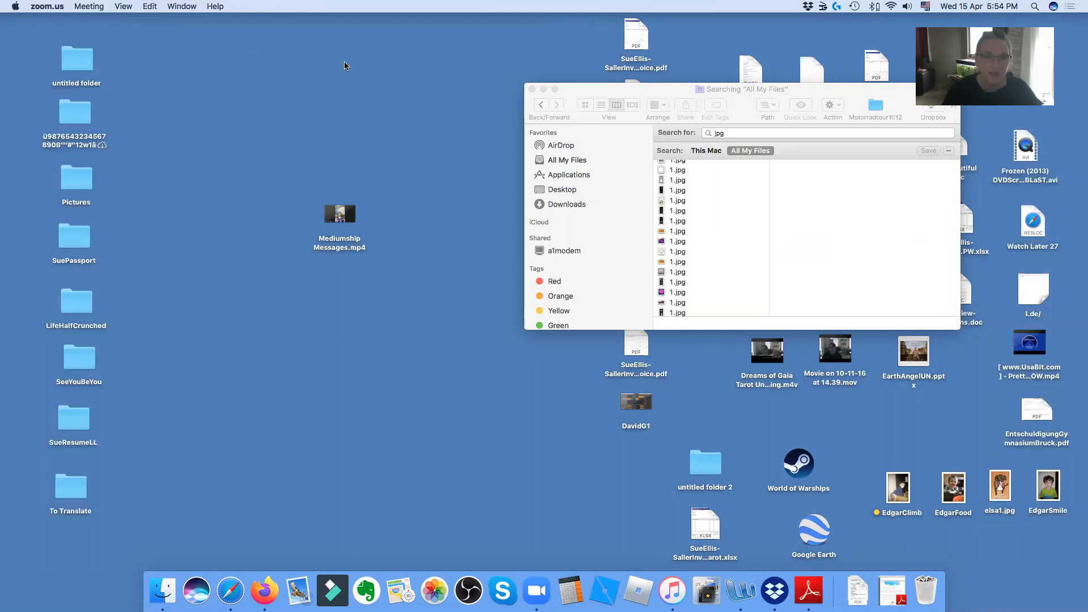